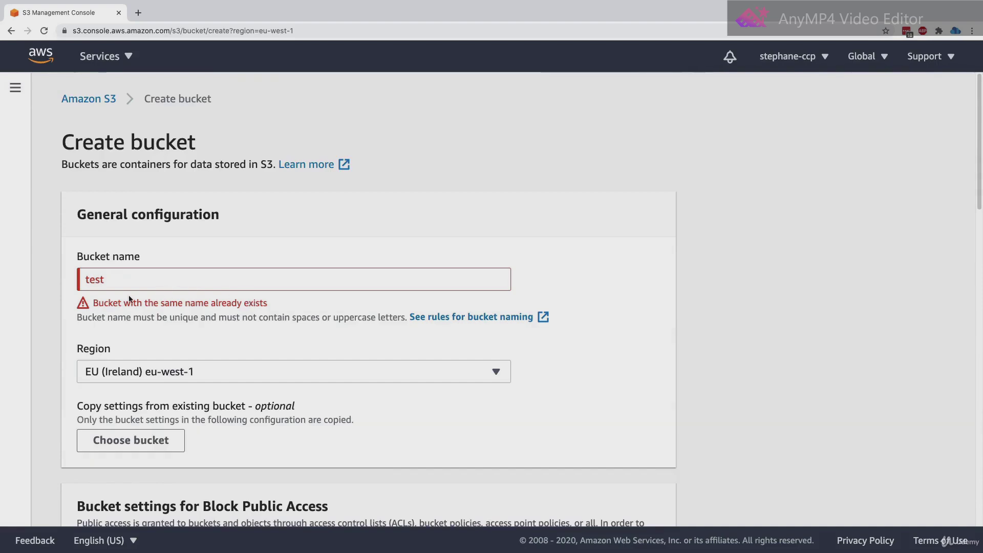
- Replace the new bucket's name with stephane-ccp-2020-demo
drag(93, 303, 207, 303)
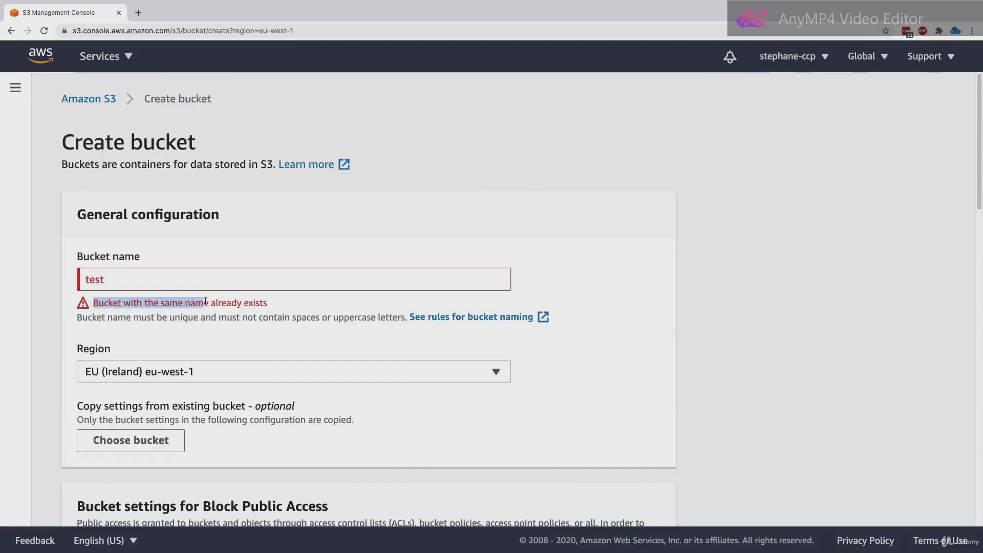
click(222, 303)
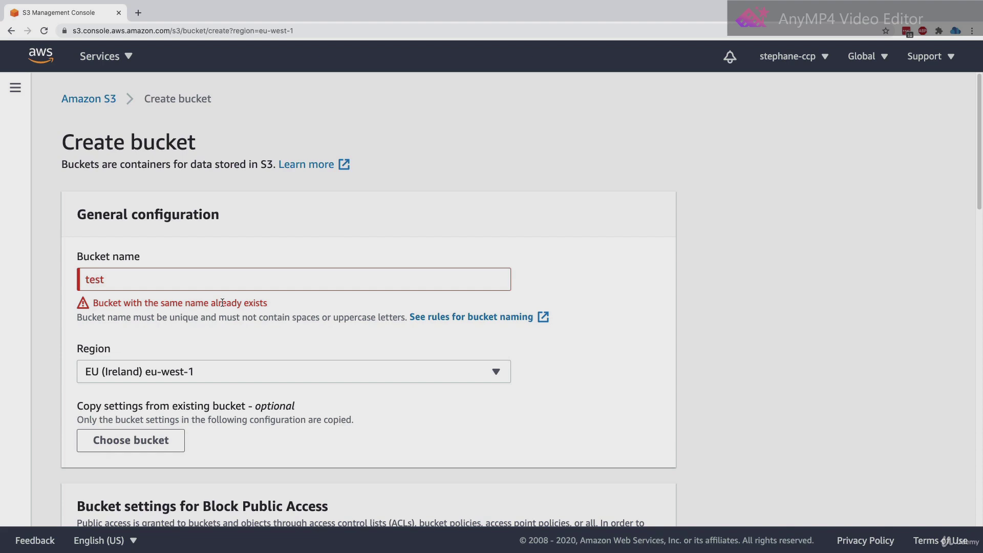
double_click(155, 268)
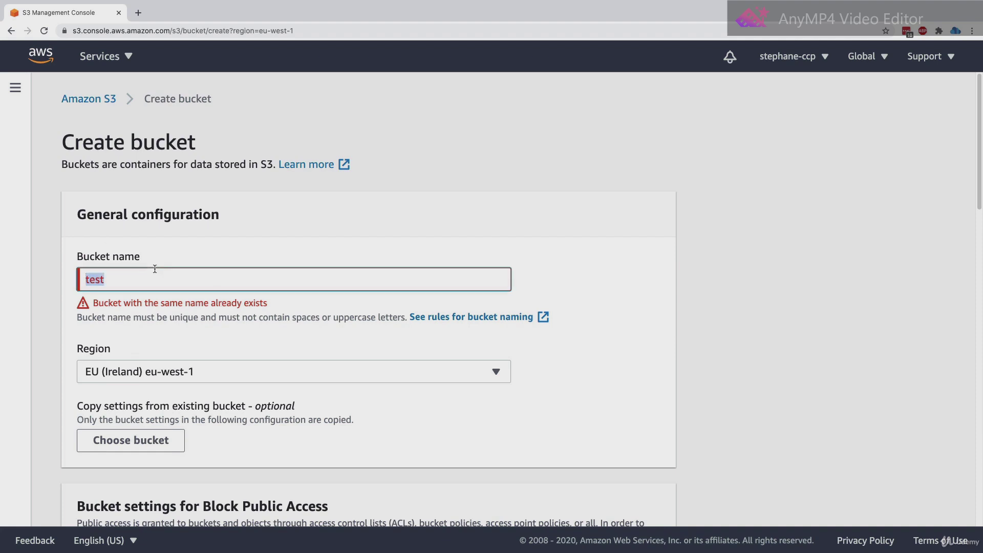
text(stephane-ccp-202)
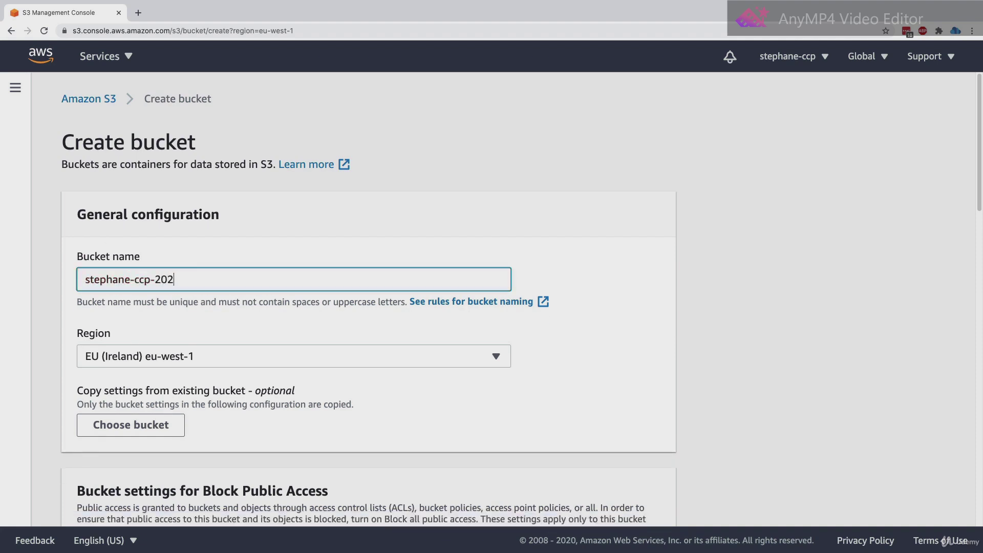
text(0-demo)
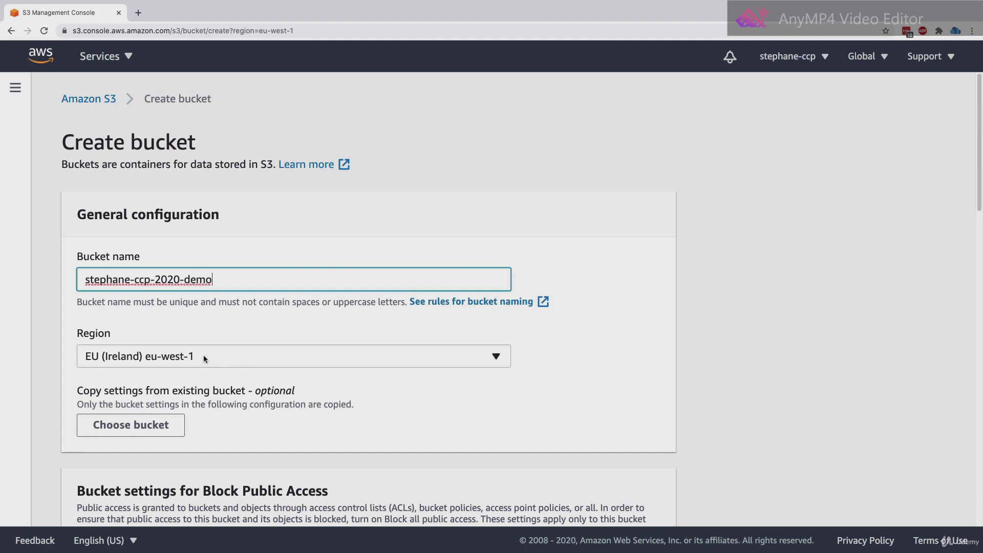
- Choose EU (Ireland) eu-west-1 as the bucket's region and check the console's global region list
click(204, 358)
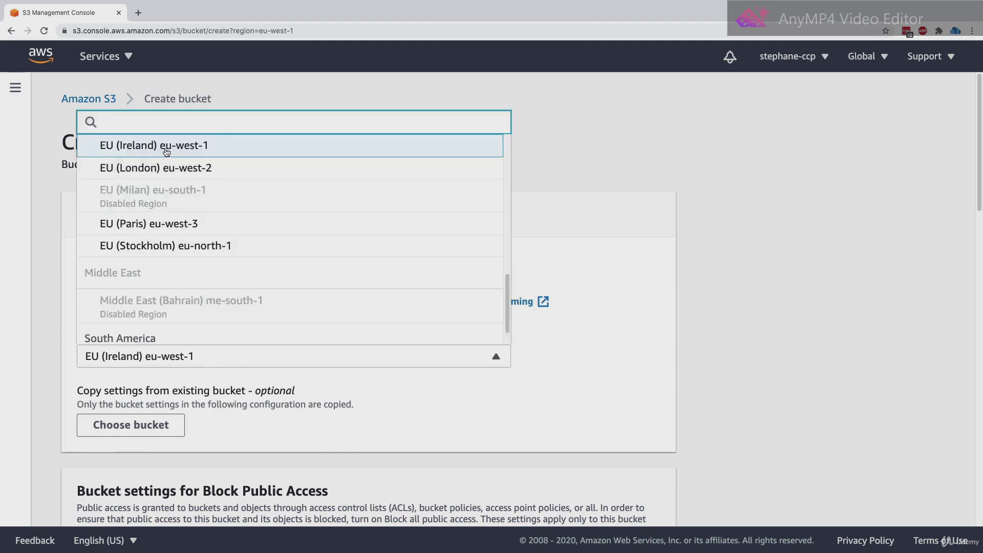
click(200, 148)
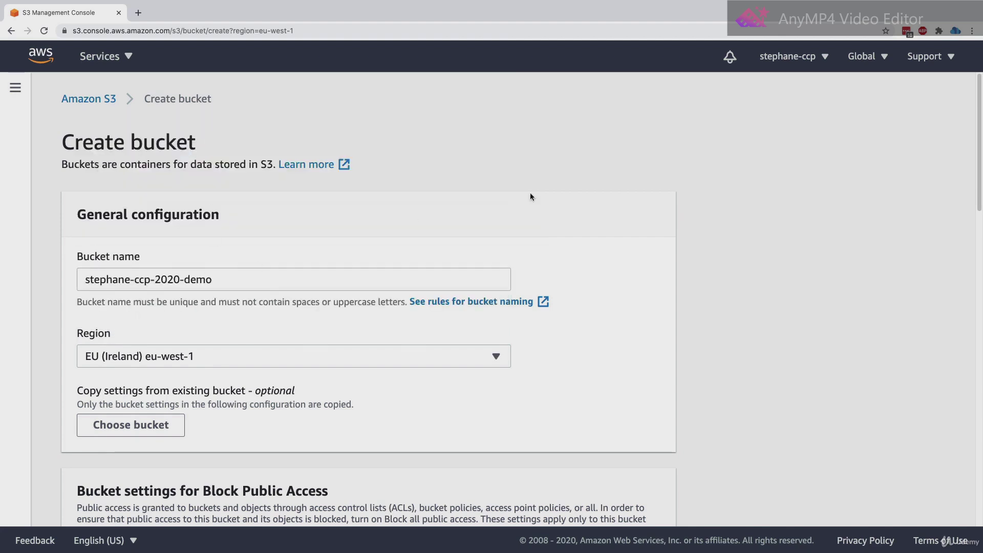
click(860, 60)
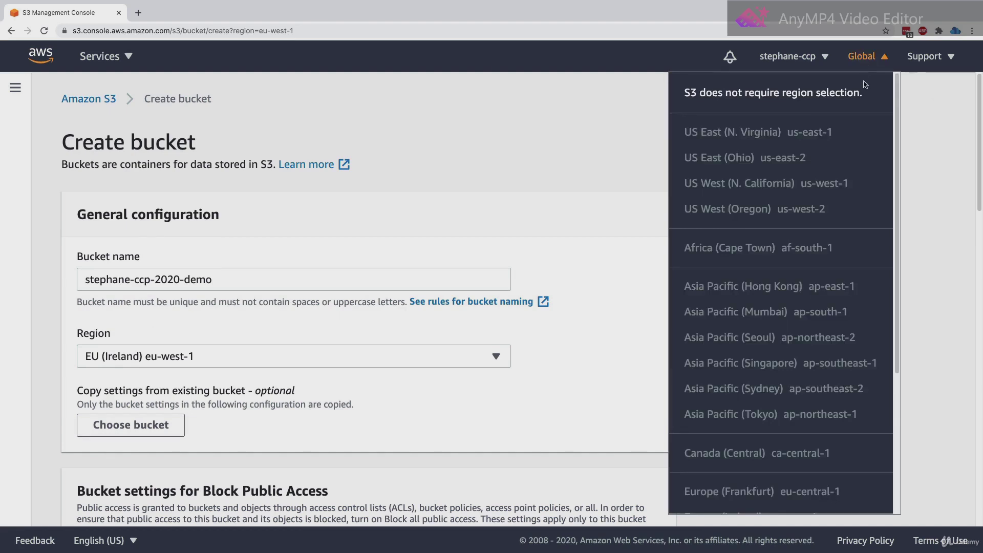
click(147, 323)
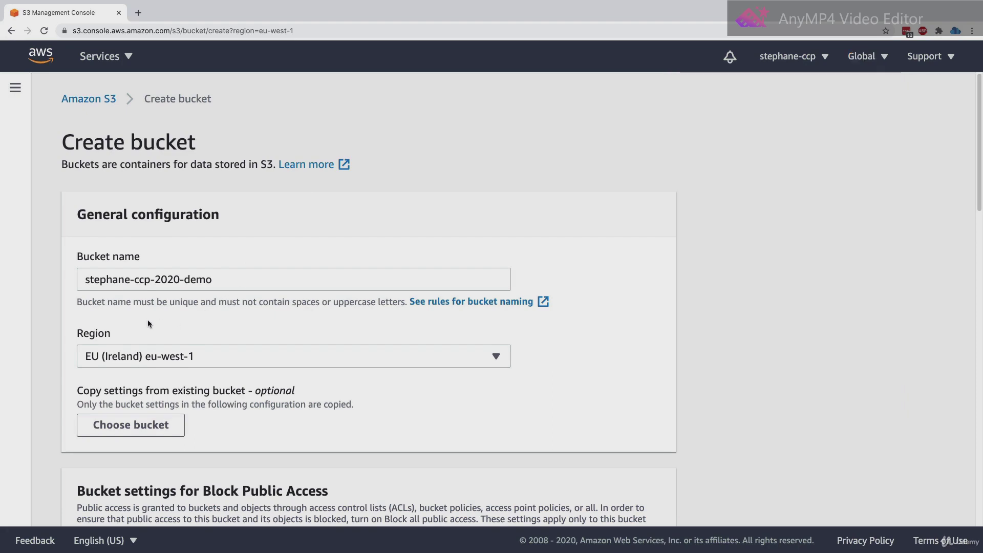
drag(82, 336, 123, 333)
click(124, 333)
- Create the bucket, keeping all public access blocked, versioning and server-side encryption disabled, and no tags
scroll(263, 303, down, 3)
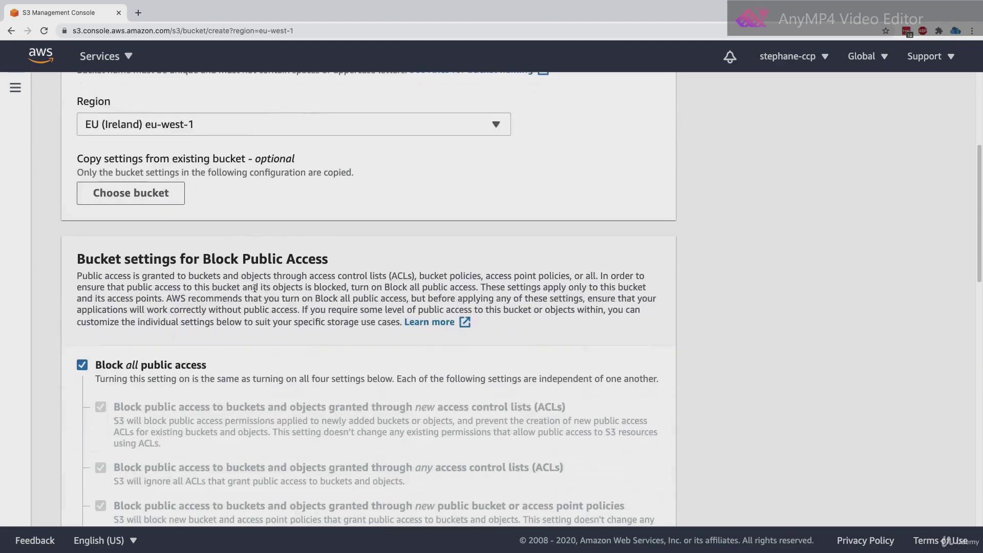
drag(204, 259, 313, 272)
click(195, 349)
scroll(195, 349, down, 1)
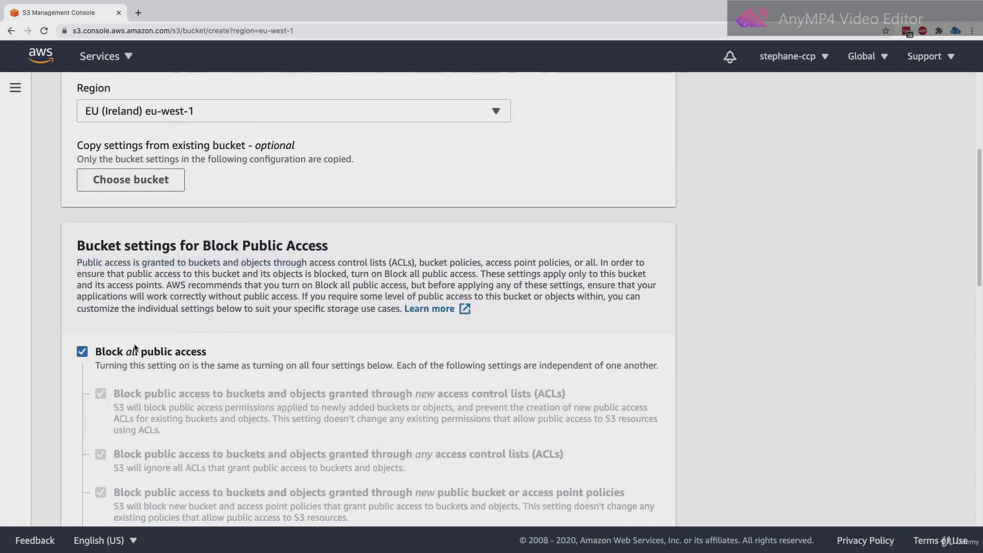
scroll(149, 328, down, 6)
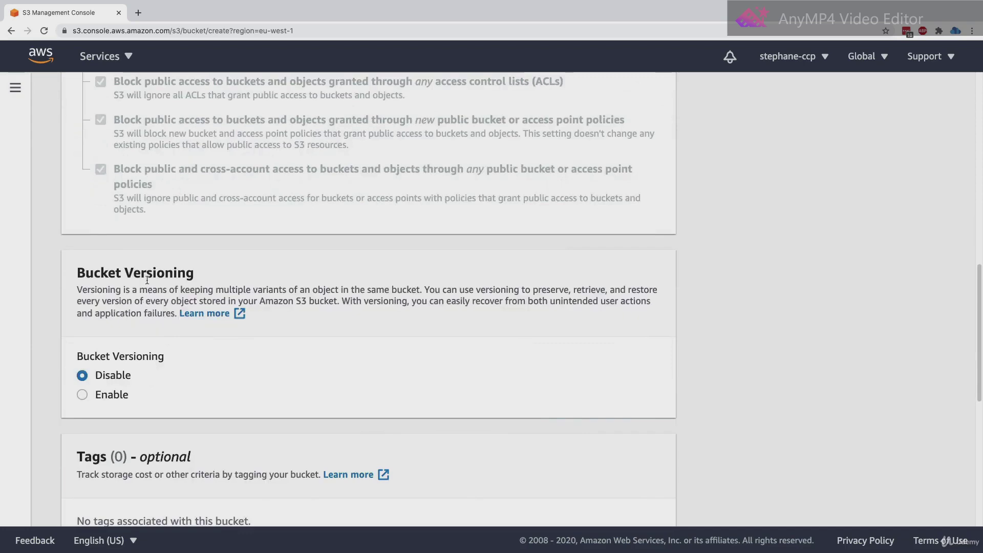
scroll(119, 379, down, 7)
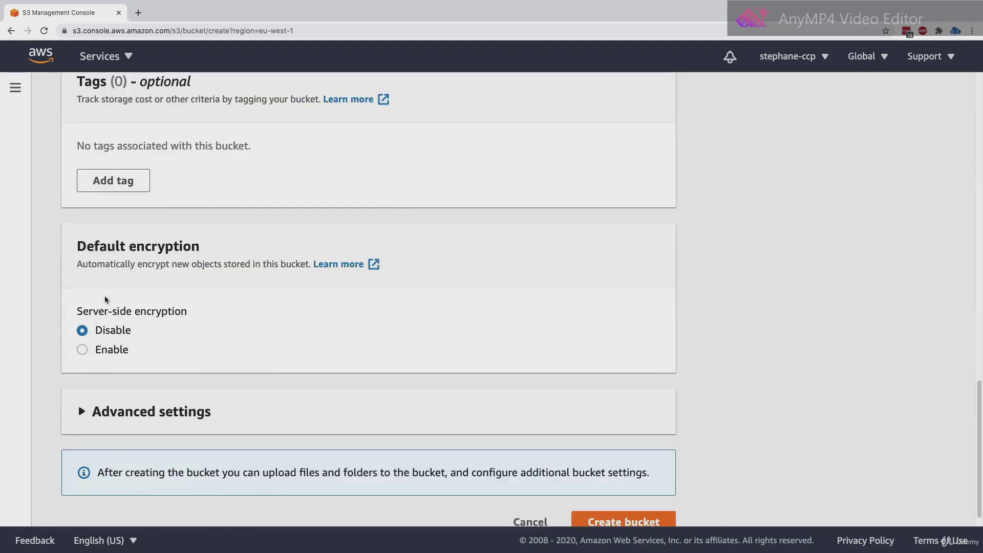
scroll(143, 339, down, 1)
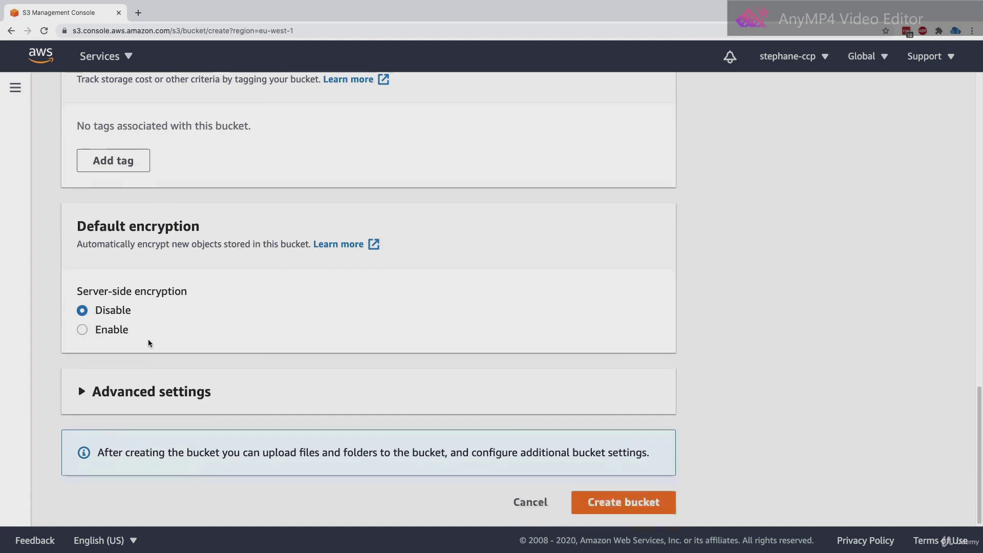
click(629, 509)
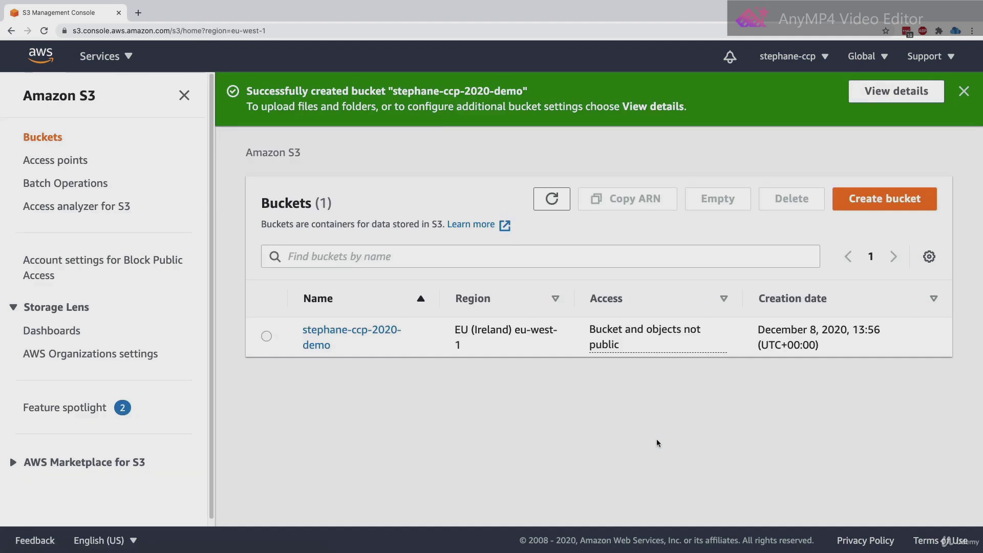
- Open the newly created bucket and go to its list of objects
click(363, 335)
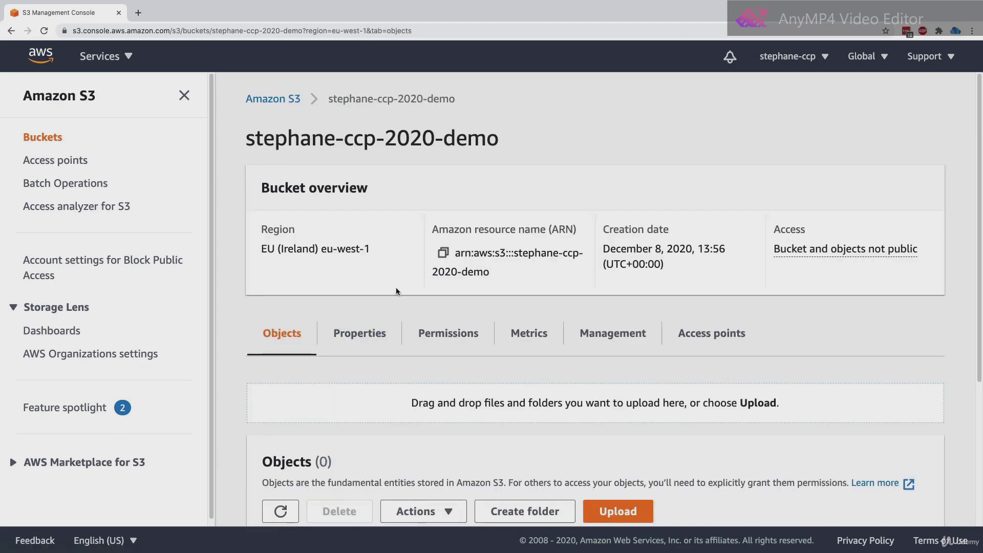
drag(353, 138, 467, 138)
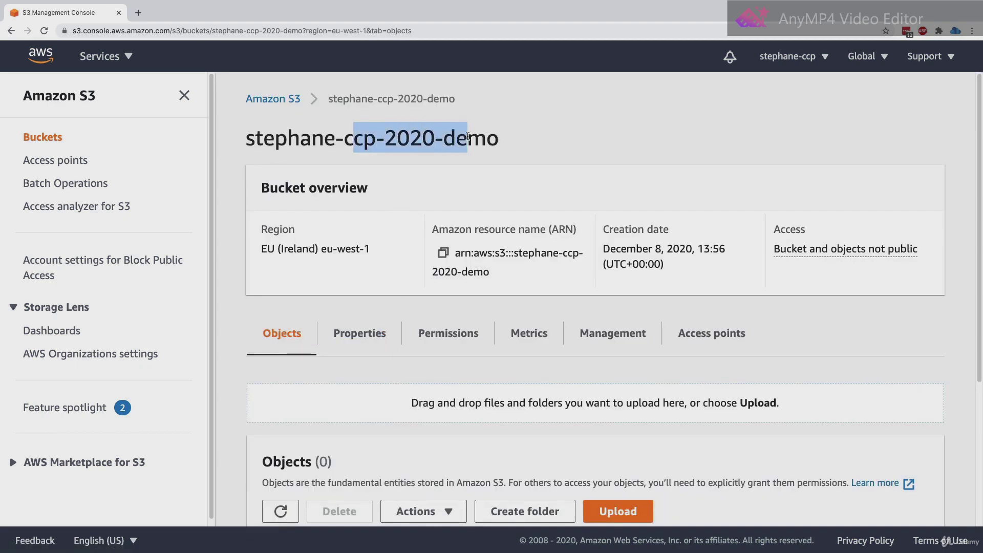
click(477, 135)
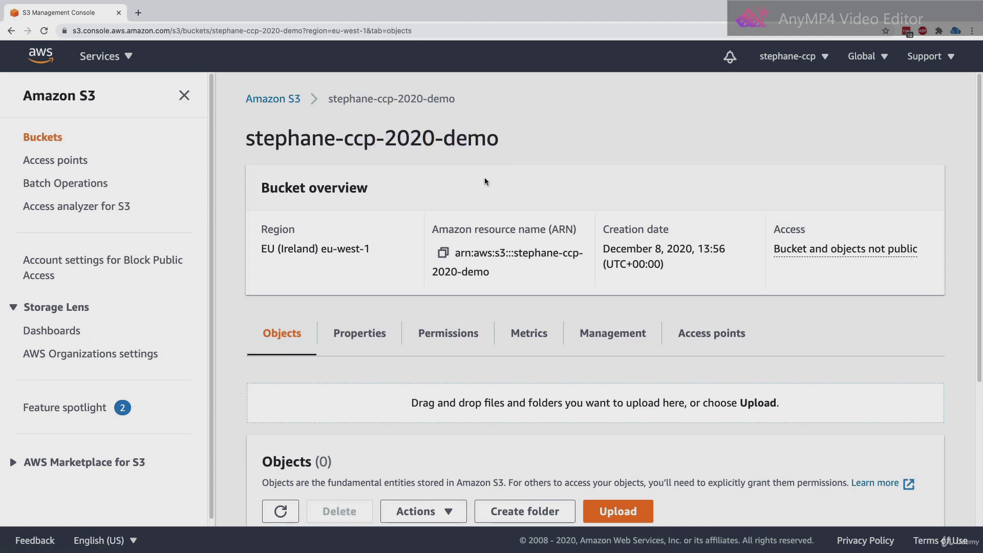
scroll(440, 215, down, 2)
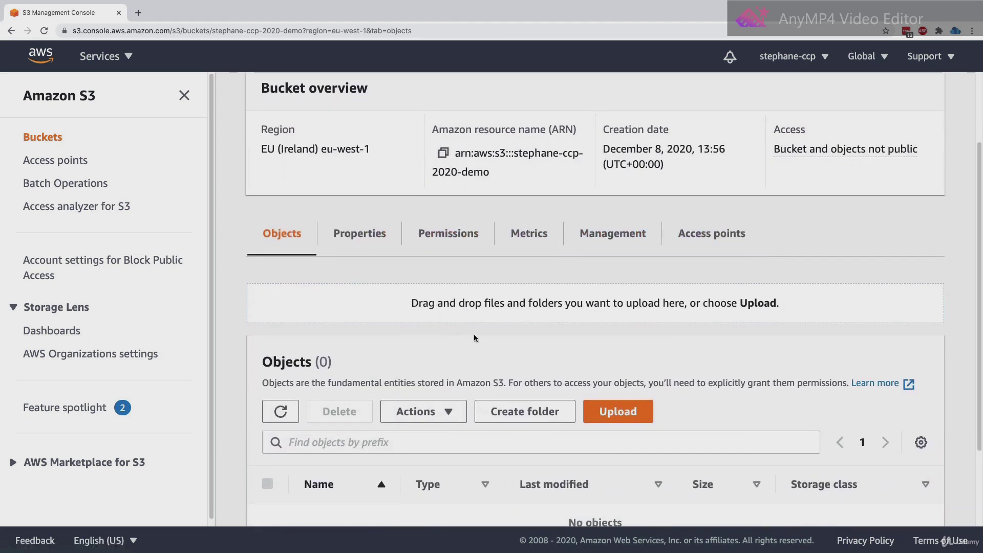
scroll(478, 327, down, 2)
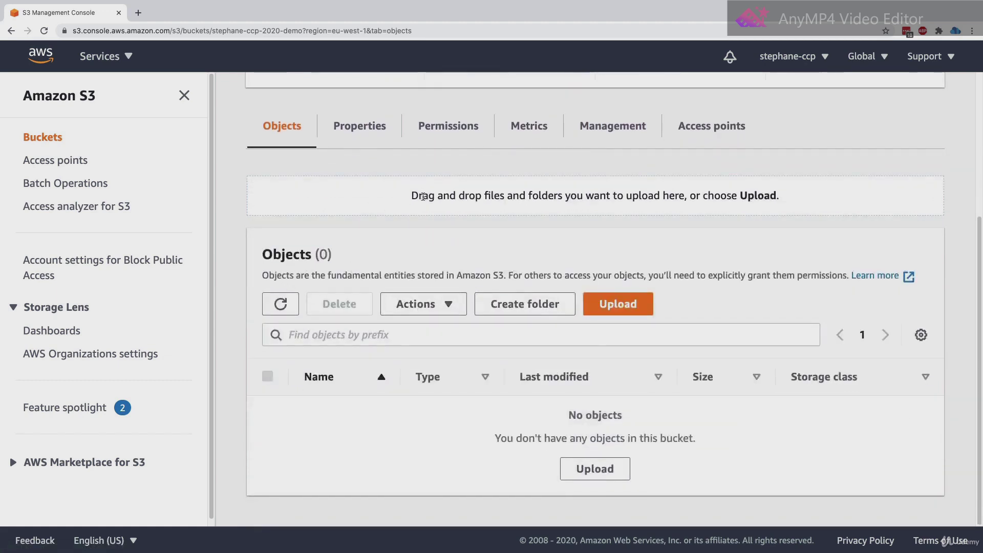
- Start an upload to the bucket and add the file coffee.jpg from the s3 folder
drag(423, 196, 548, 197)
click(579, 196)
click(634, 302)
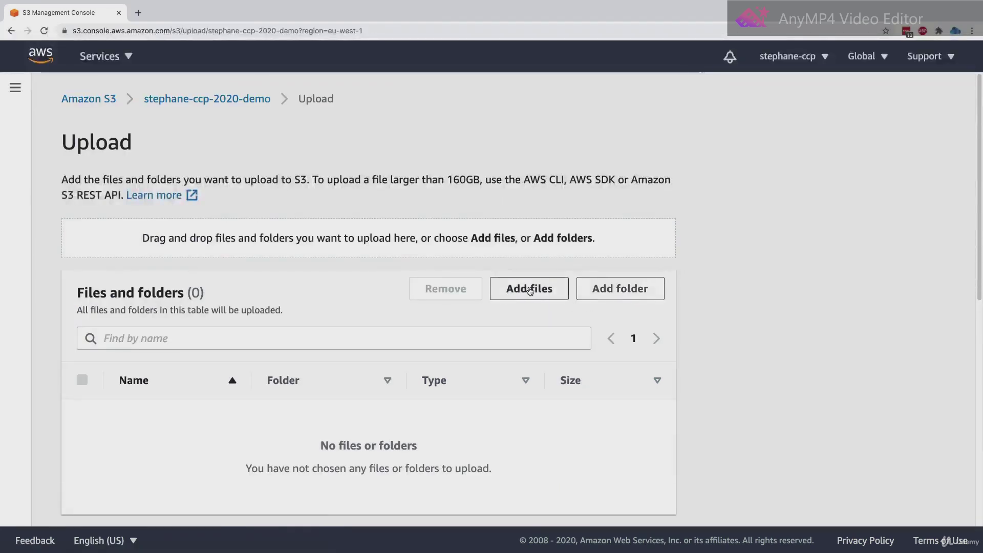
click(530, 290)
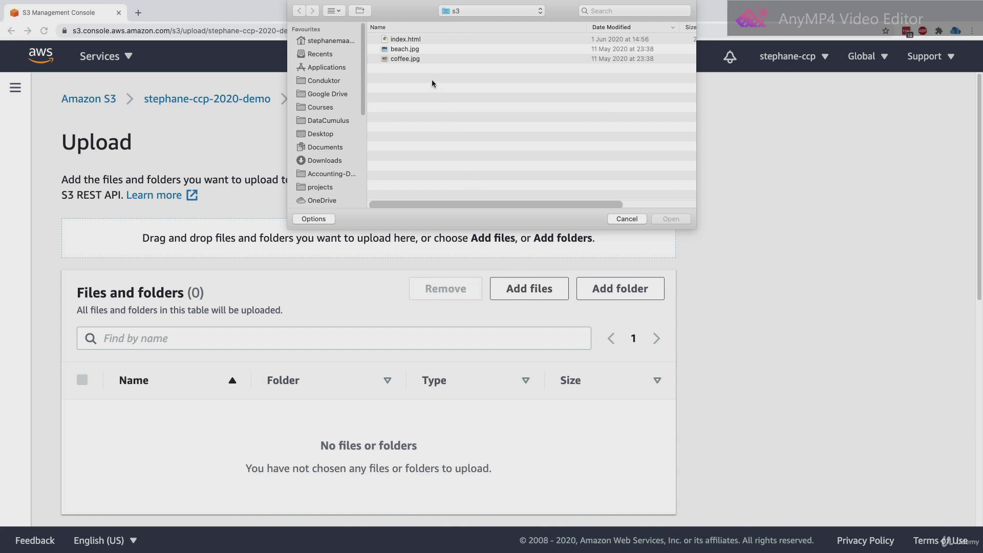
click(411, 60)
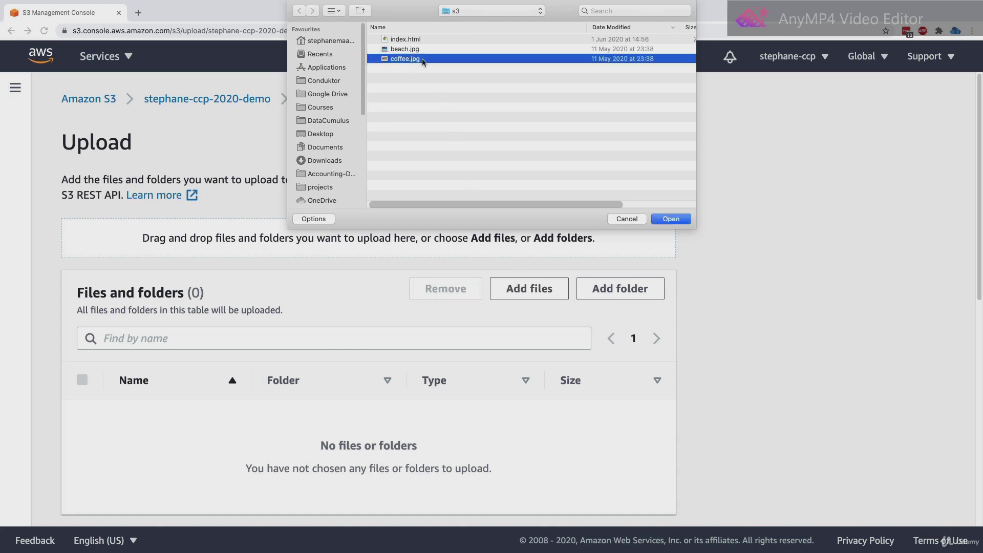
key(Return)
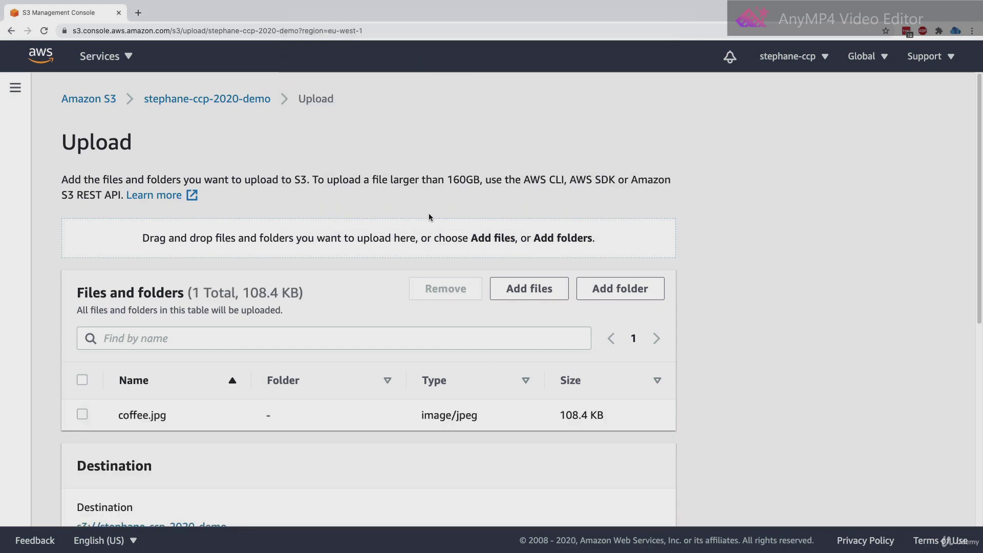
- Upload coffee.jpg to the bucket with the default destination settings, then leave the upload status page
scroll(429, 217, down, 3)
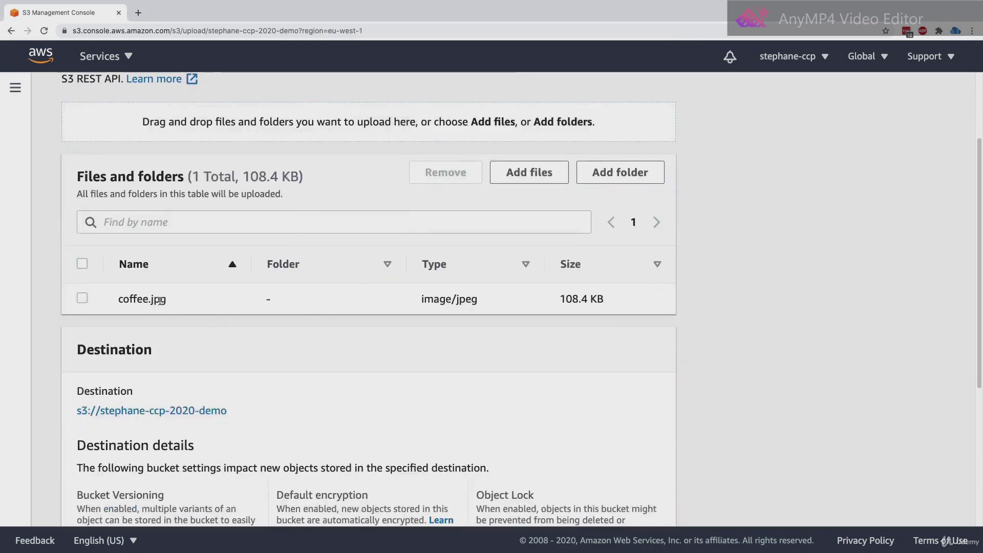
scroll(250, 309, down, 2)
scroll(253, 307, down, 1)
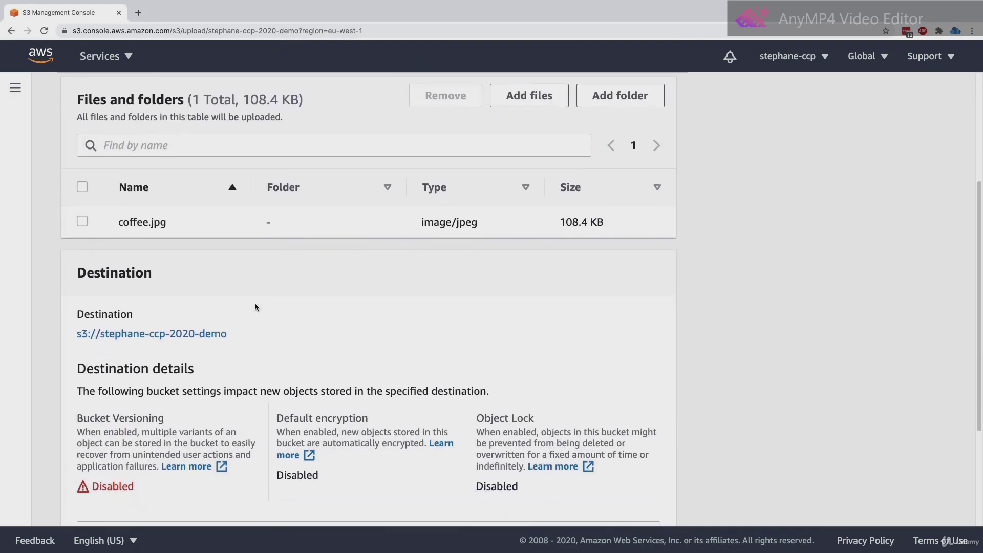
drag(227, 328, 76, 331)
click(125, 310)
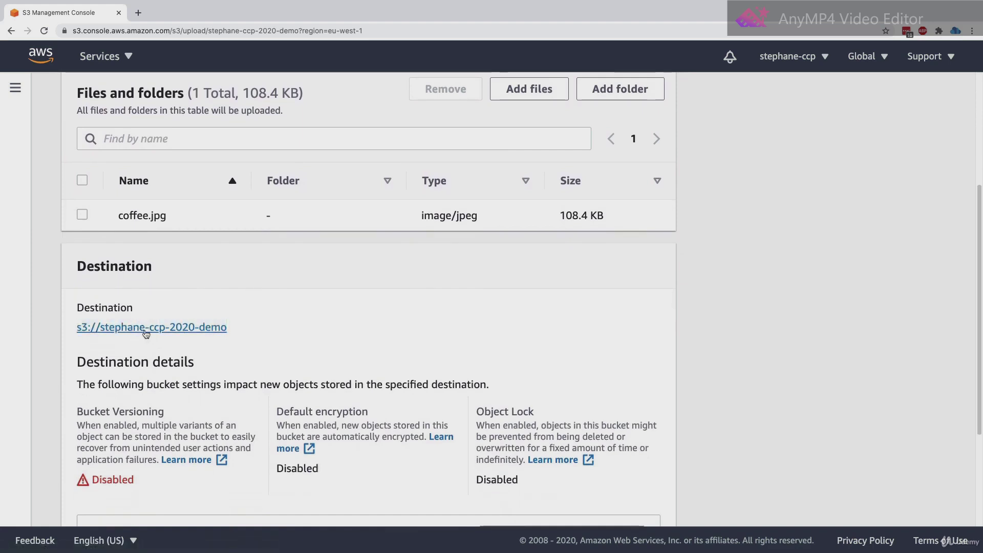
scroll(143, 333, down, 2)
scroll(145, 324, down, 1)
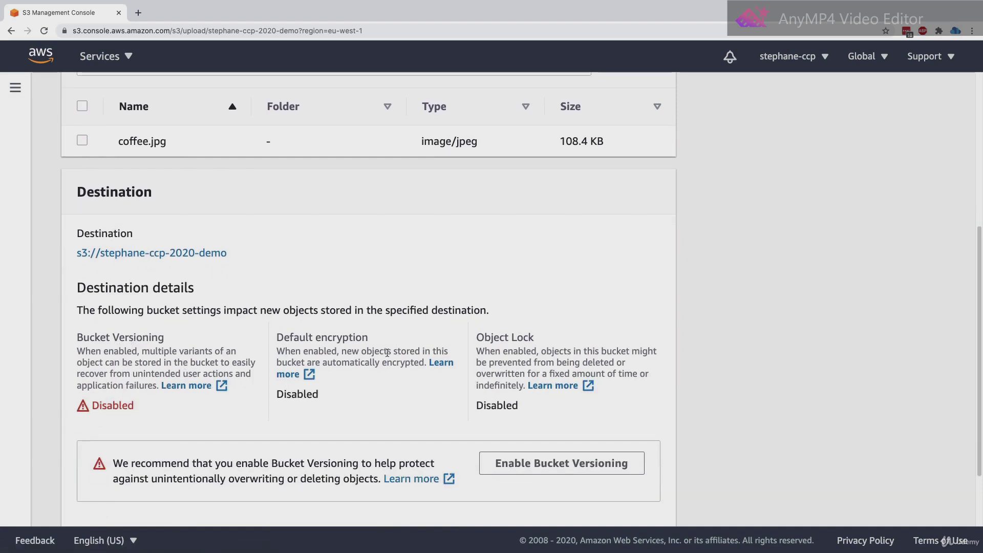
scroll(387, 352, down, 3)
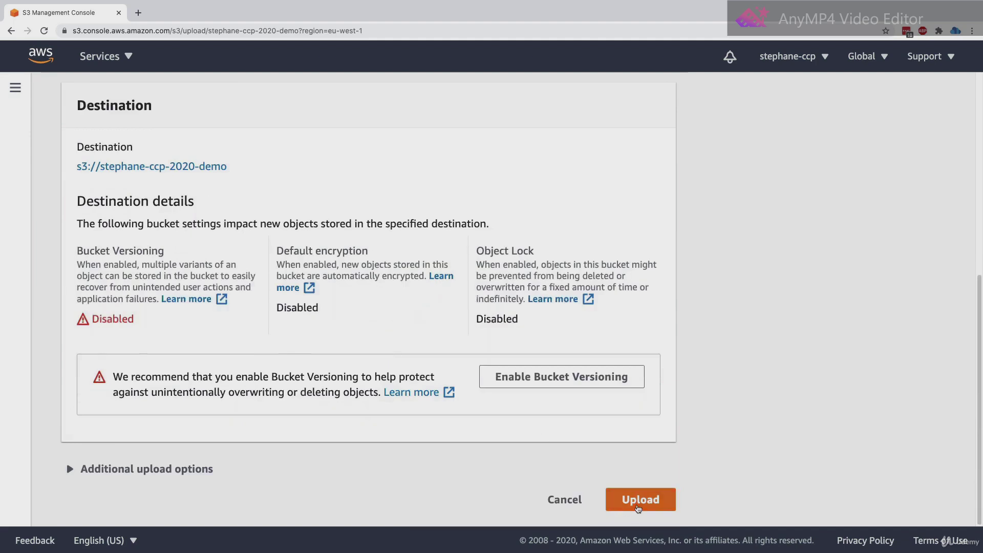
click(638, 507)
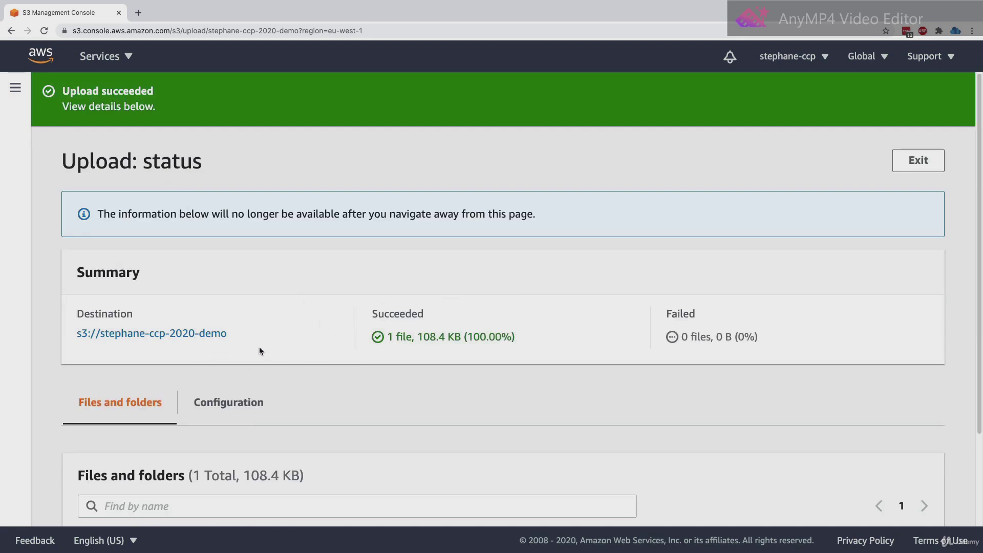
click(921, 159)
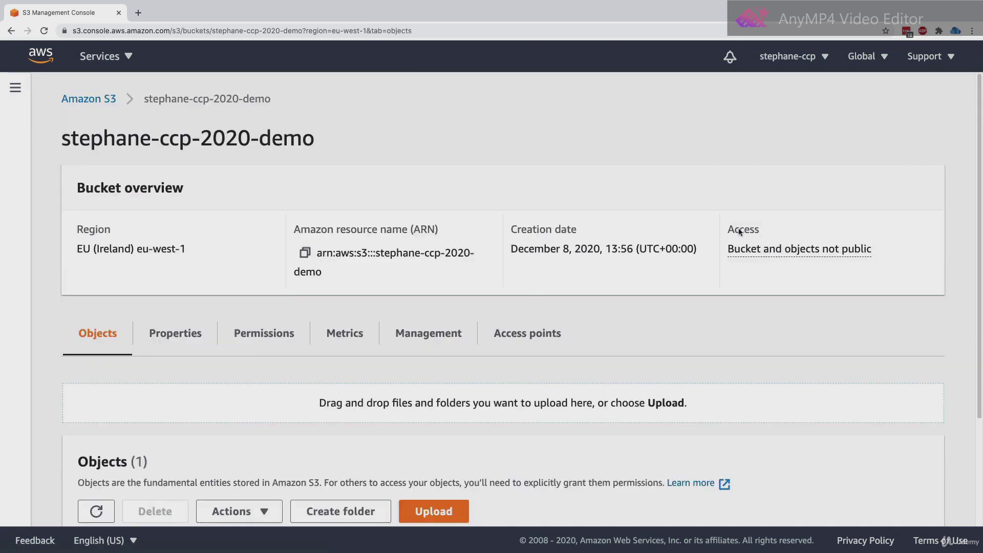
- Check the bucket's object list and open the details of coffee.jpg
scroll(537, 305, down, 3)
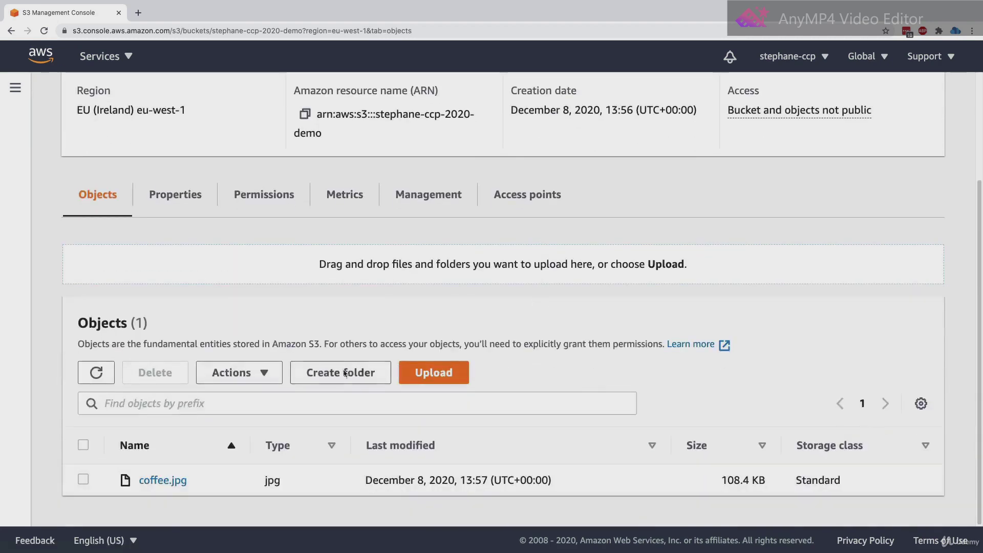
drag(73, 327, 180, 320)
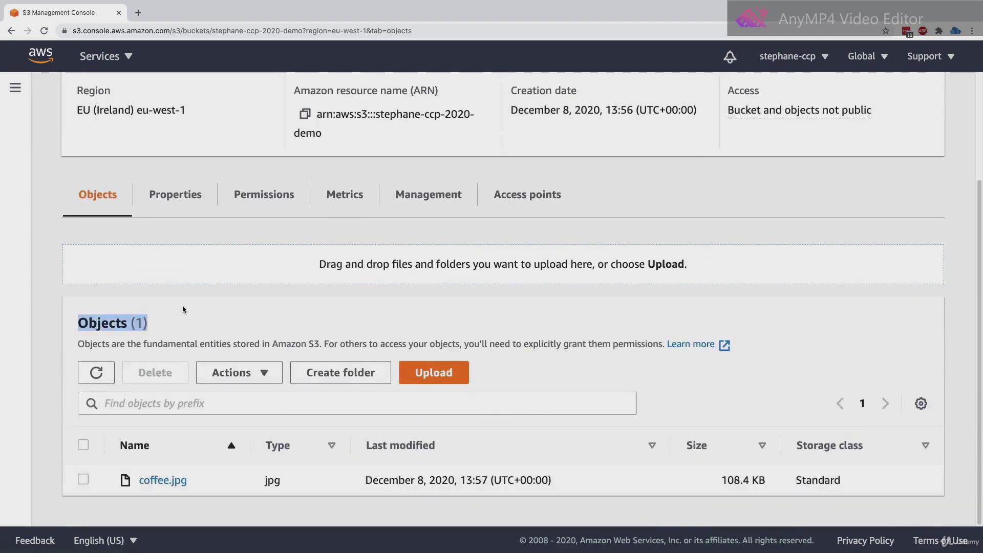
click(207, 484)
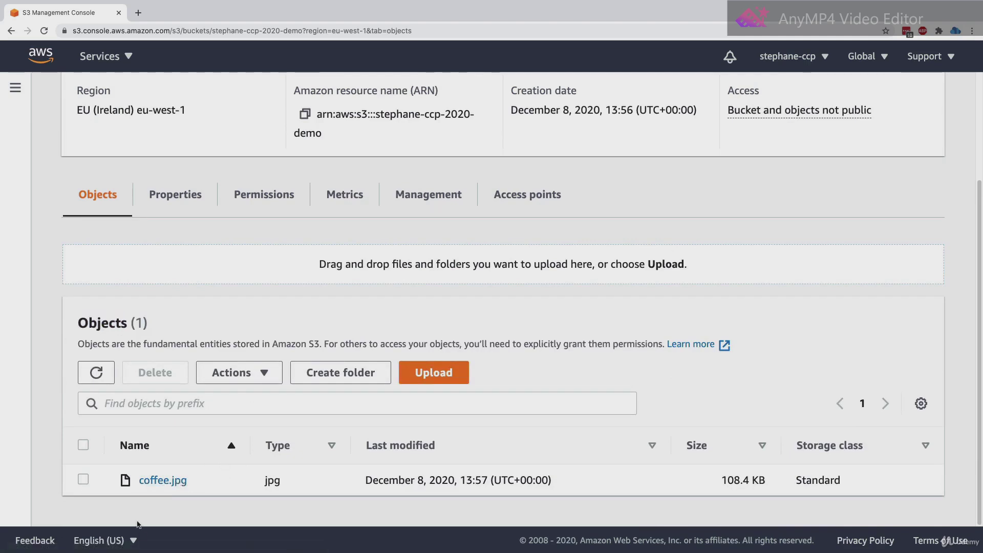
click(161, 484)
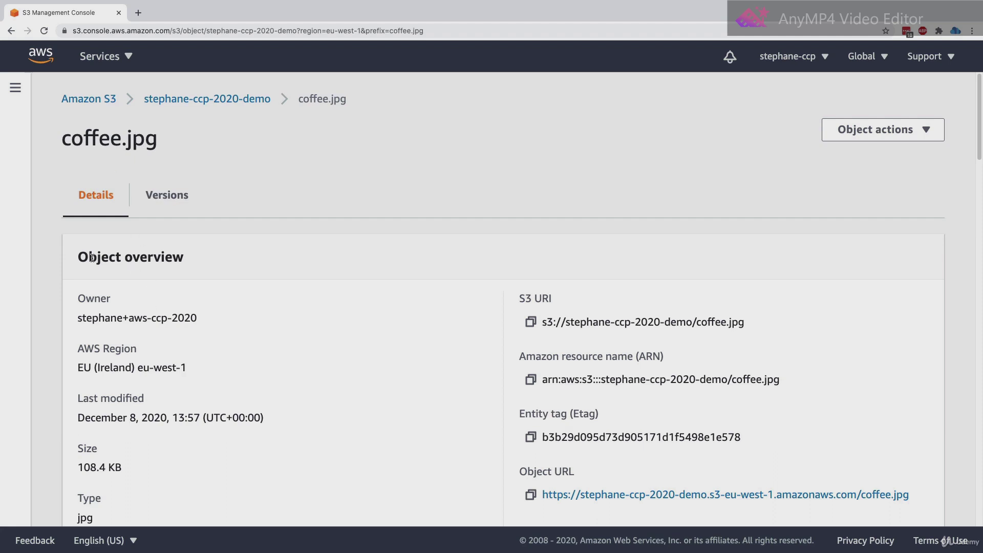
- Check the versions of coffee.jpg and return to its details
drag(89, 257, 157, 252)
click(157, 254)
click(156, 200)
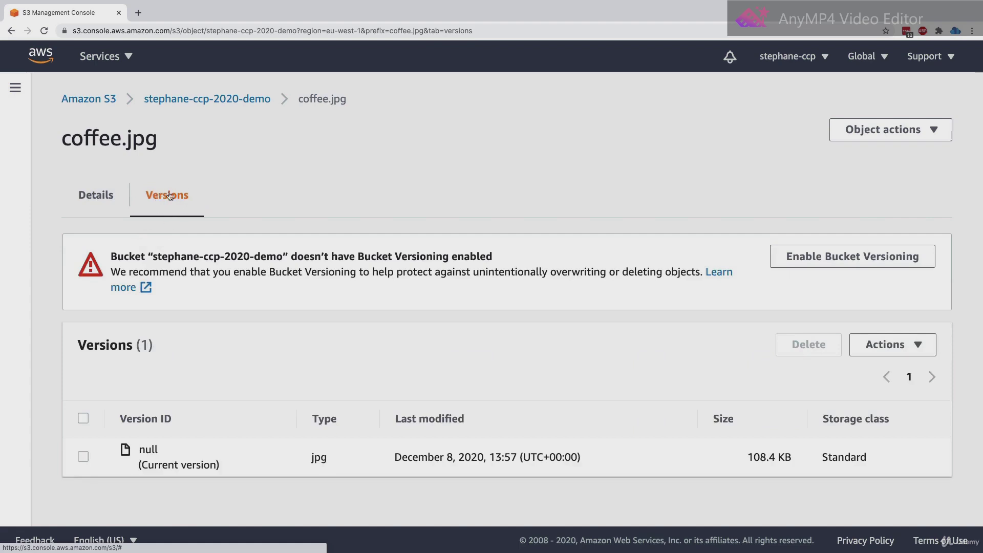
click(104, 198)
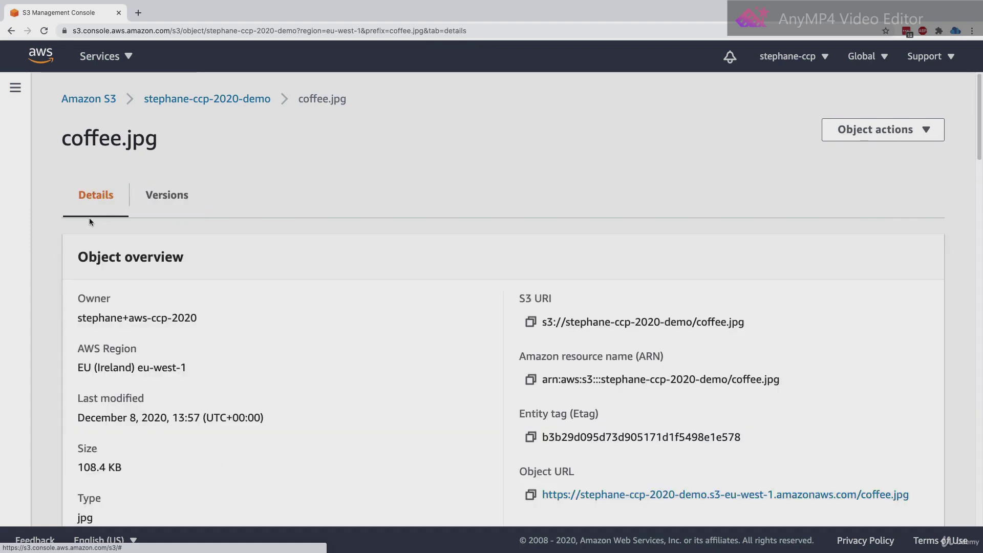
- Examine the object overview of coffee.jpg: owner, region, last modified date, size, type, S3 URI, ARN and entity tag
scroll(89, 220, down, 3)
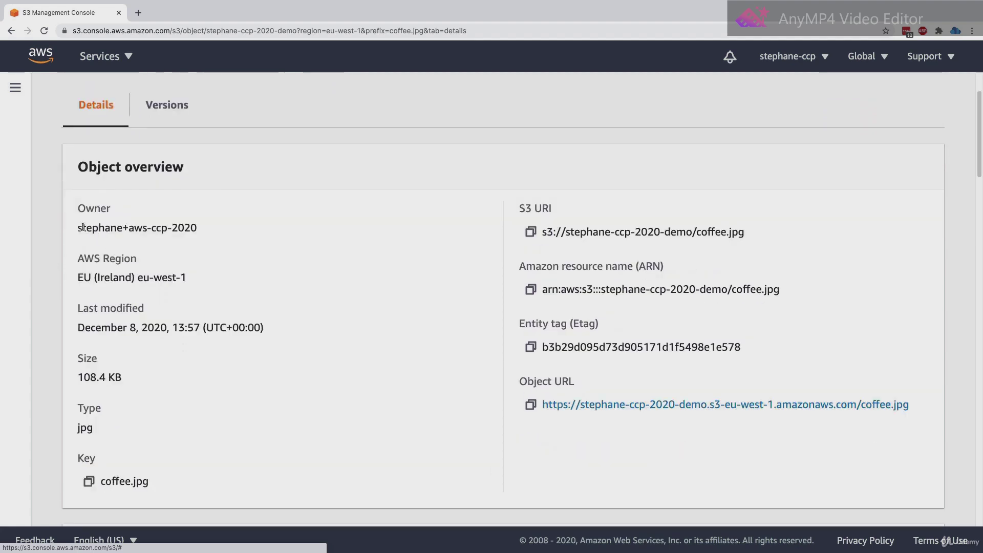
drag(82, 227, 197, 228)
click(179, 253)
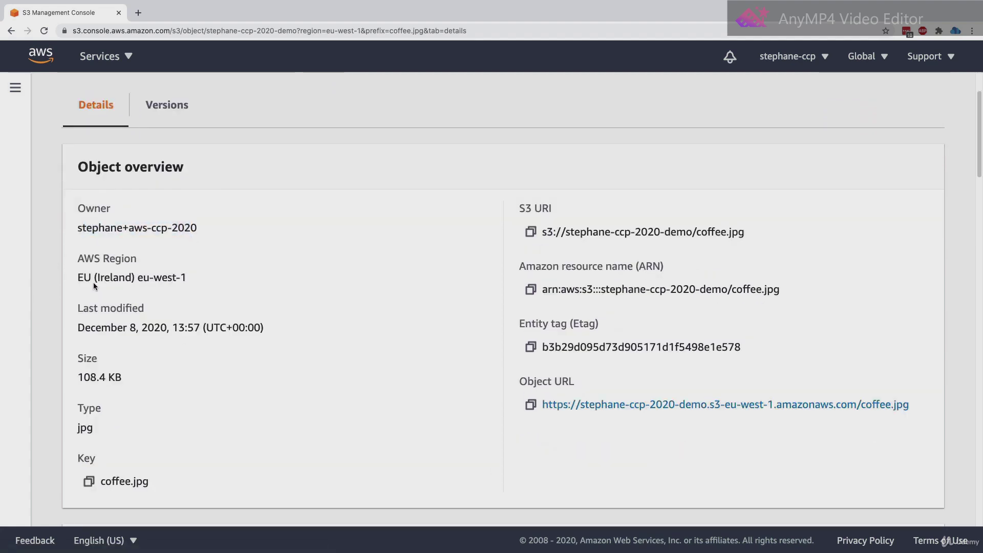
drag(93, 281, 172, 279)
drag(101, 328, 178, 327)
drag(106, 378, 77, 377)
double_click(85, 426)
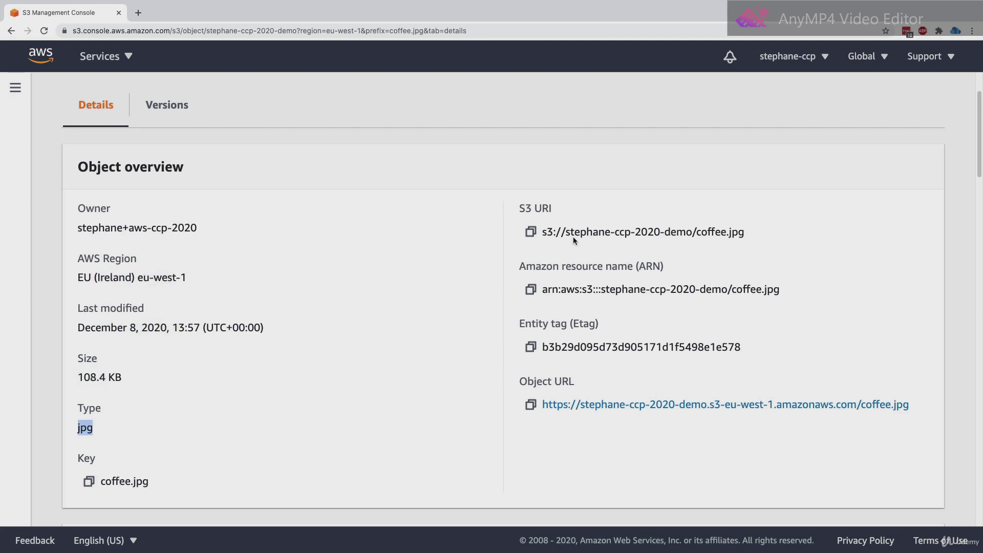
drag(558, 232, 723, 227)
drag(579, 290, 676, 290)
double_click(586, 350)
click(598, 343)
scroll(507, 389, up, 3)
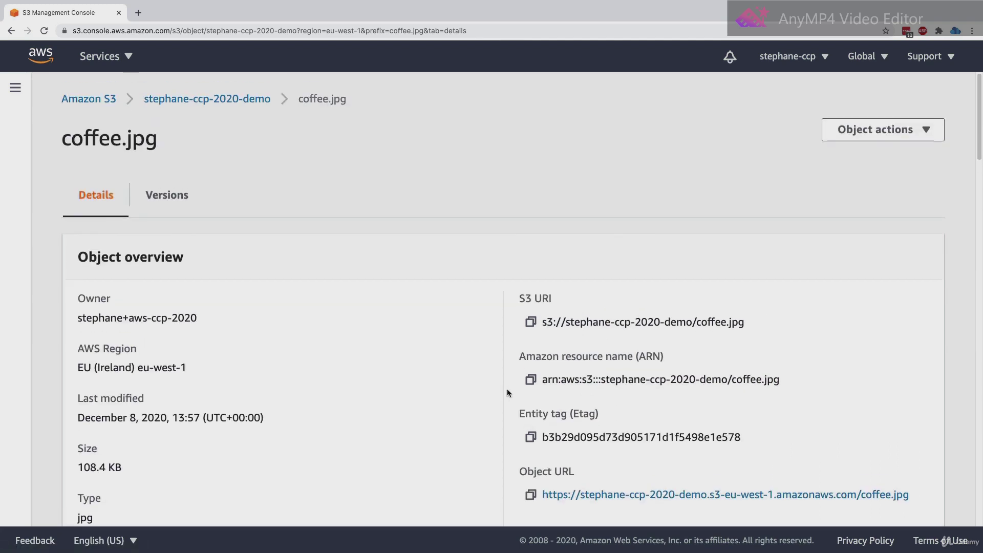
- Open the coffee.jpg object to view the image in the browser, and return to its details page
click(852, 131)
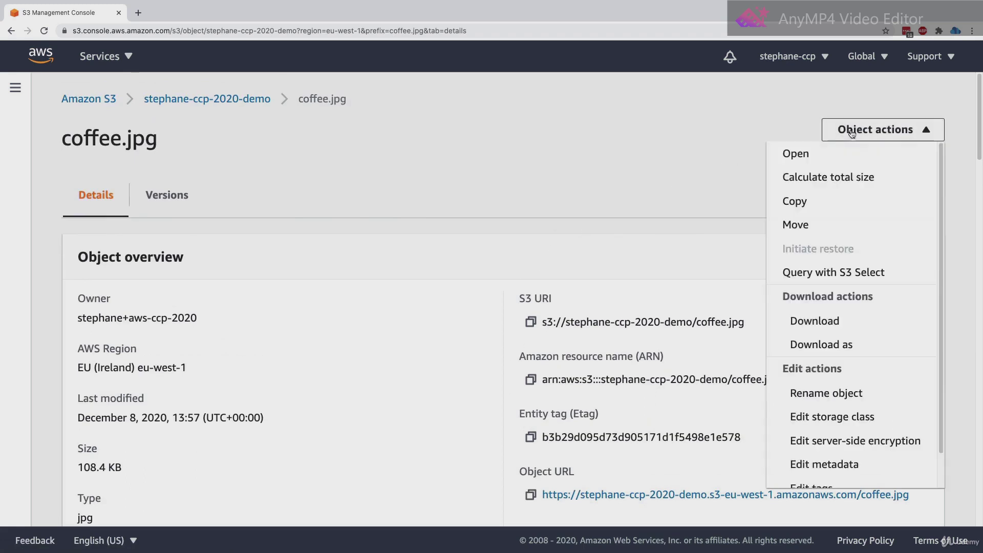
click(812, 159)
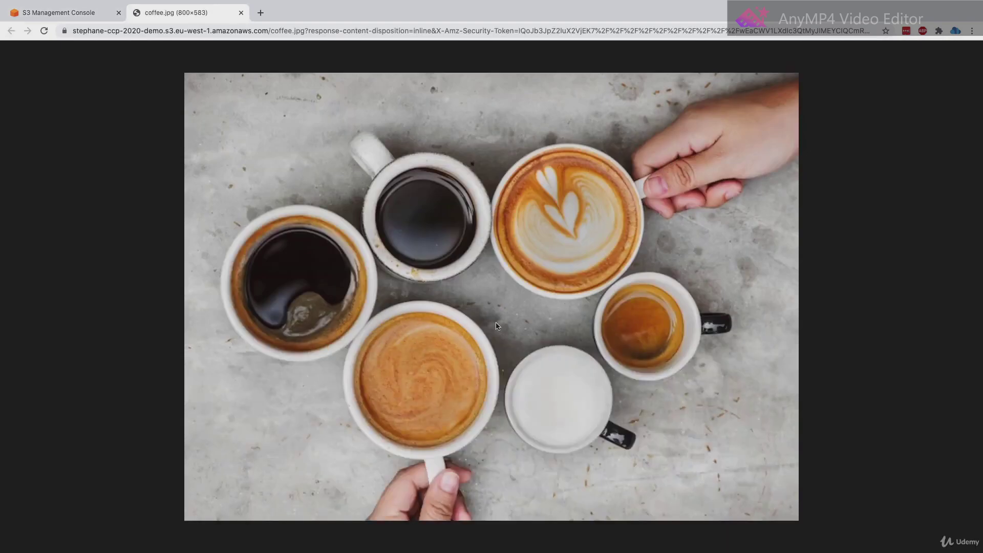
click(72, 17)
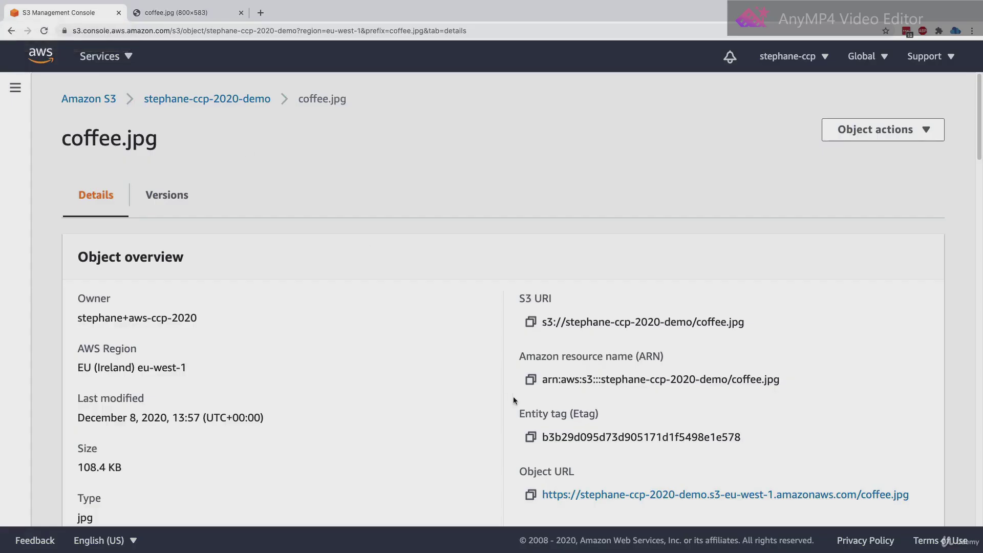
- Open the object URL of coffee.jpg in a separate browser tab and read the response
scroll(514, 397, down, 2)
scroll(557, 411, down, 1)
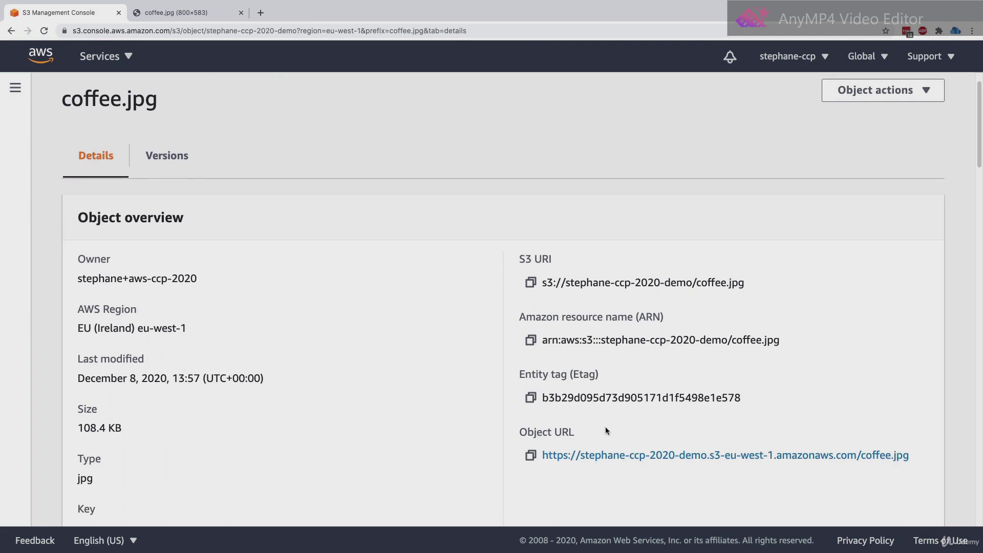
right_click(607, 456)
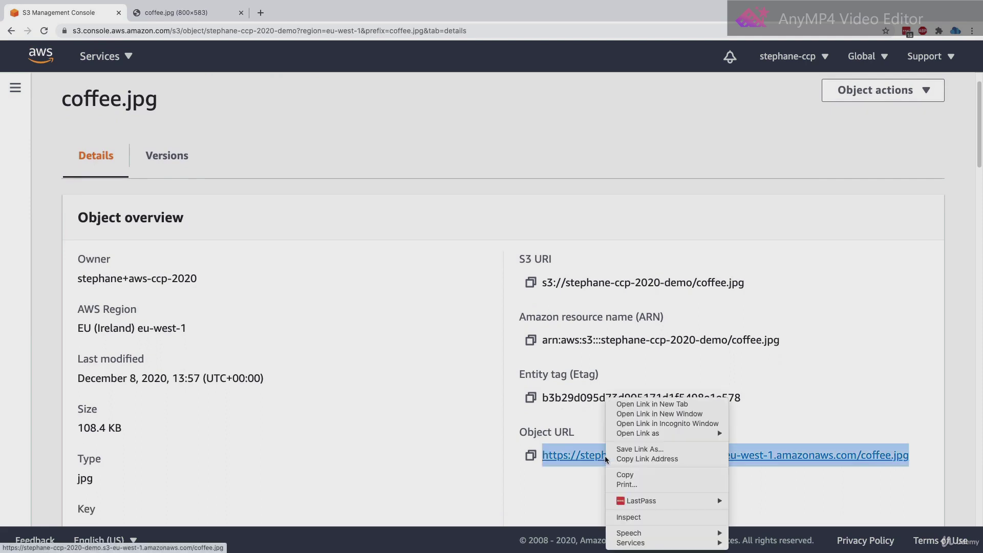
click(635, 403)
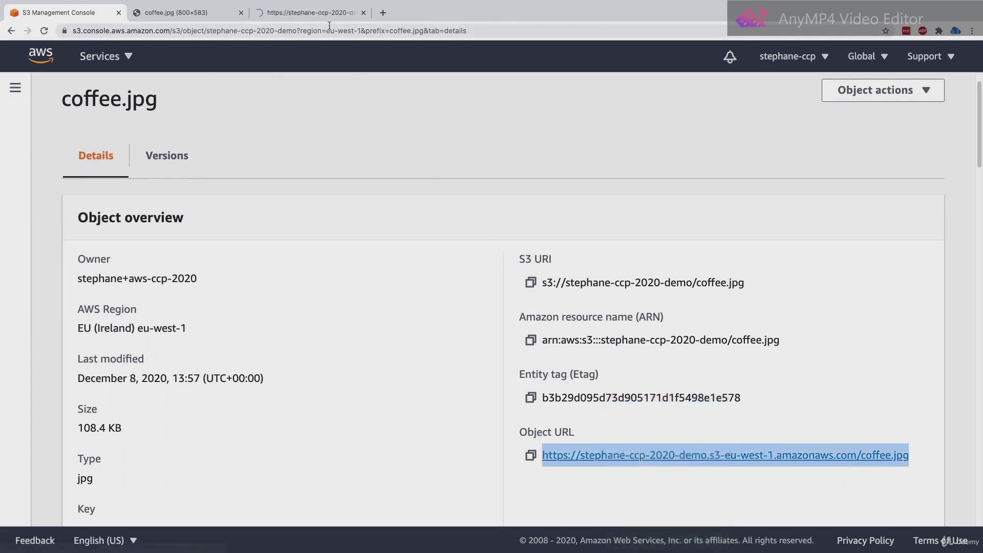
click(325, 15)
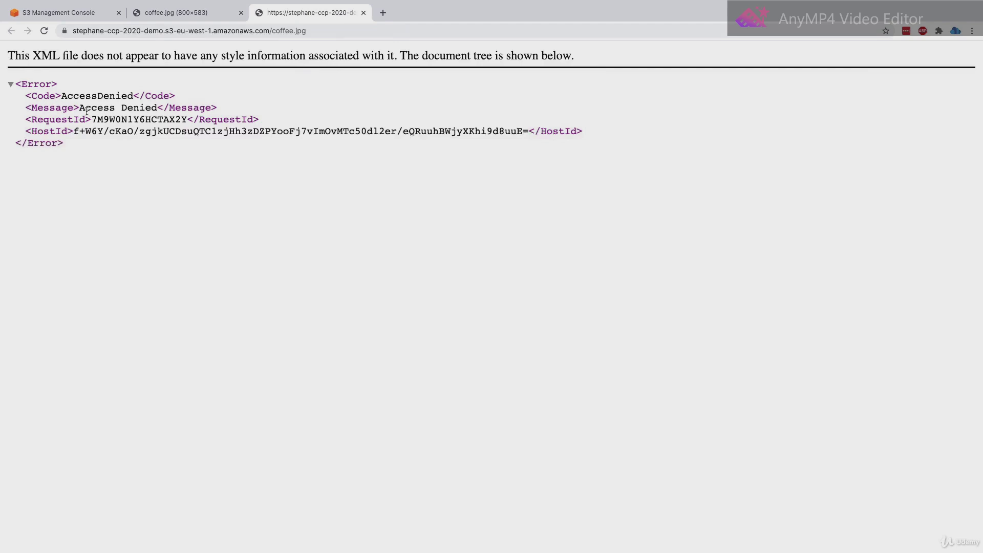
drag(80, 109, 133, 109)
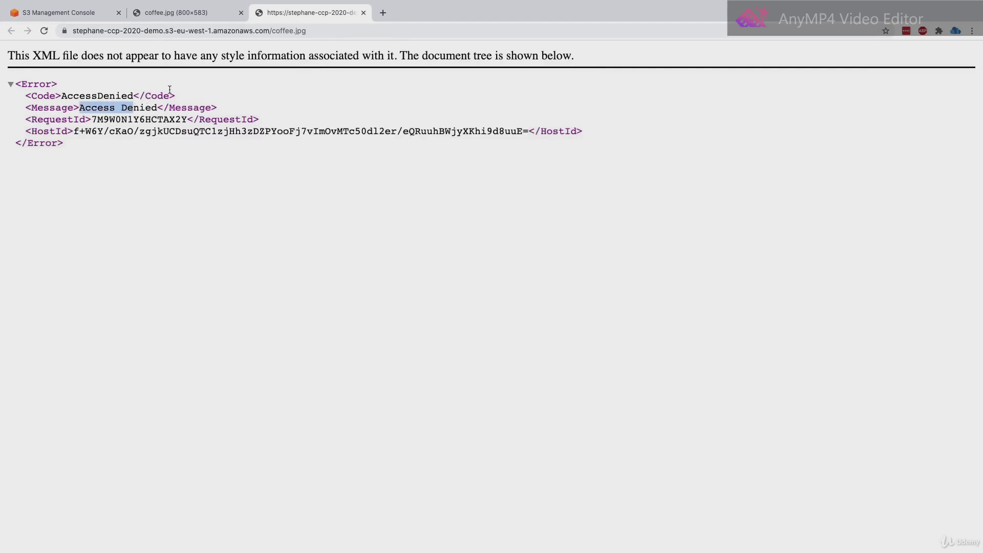
- Compare the opened coffee.jpg image with the object URL's response, check the public address, and return to the object details
click(194, 21)
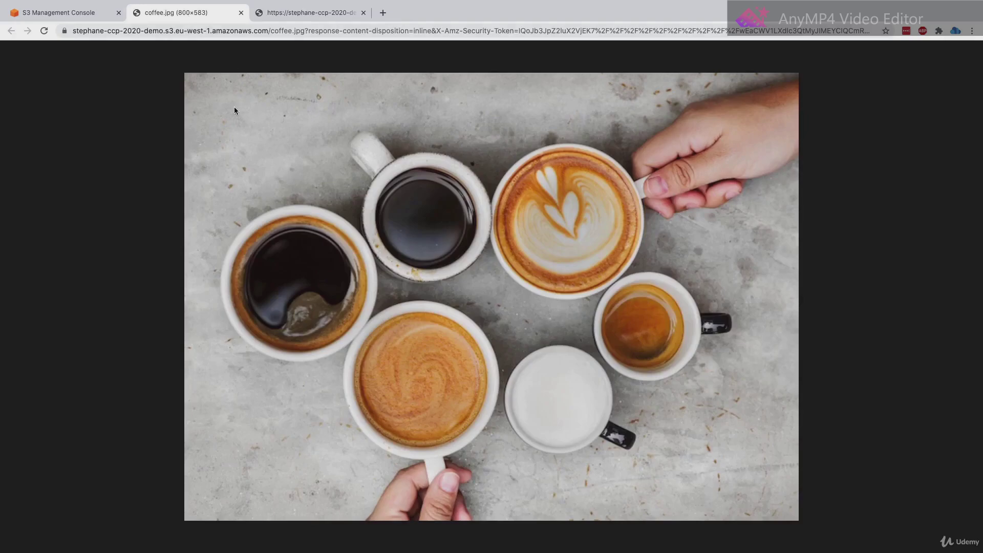
click(297, 17)
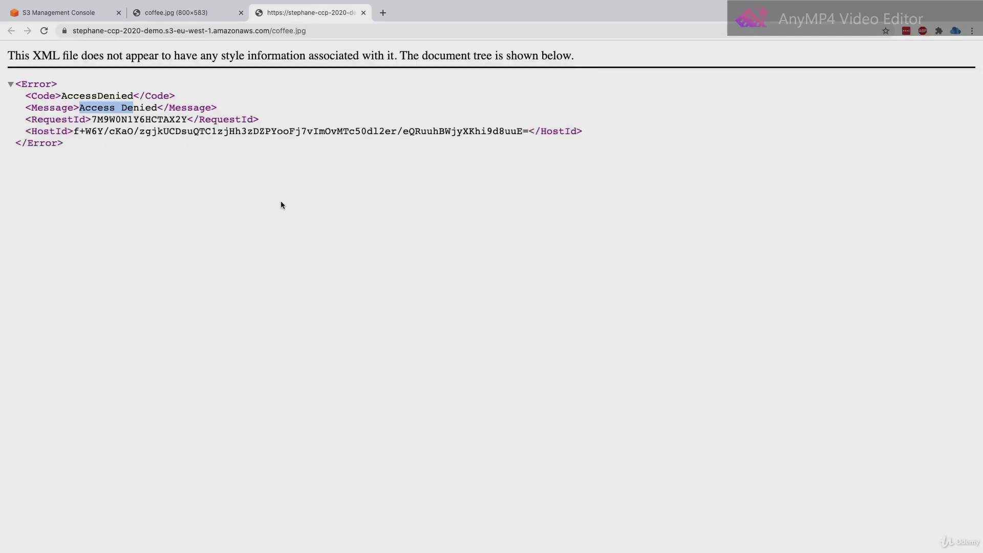
click(100, 17)
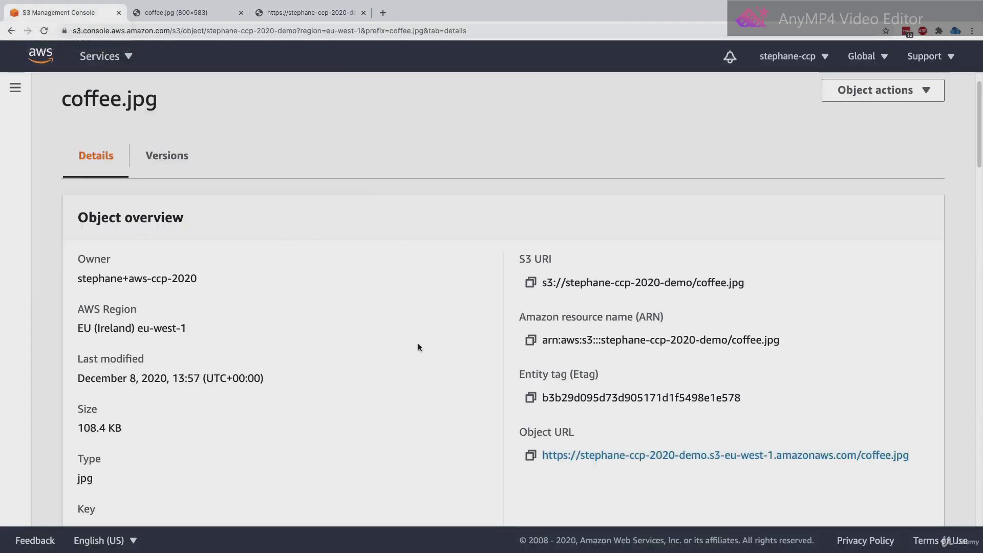
click(271, 16)
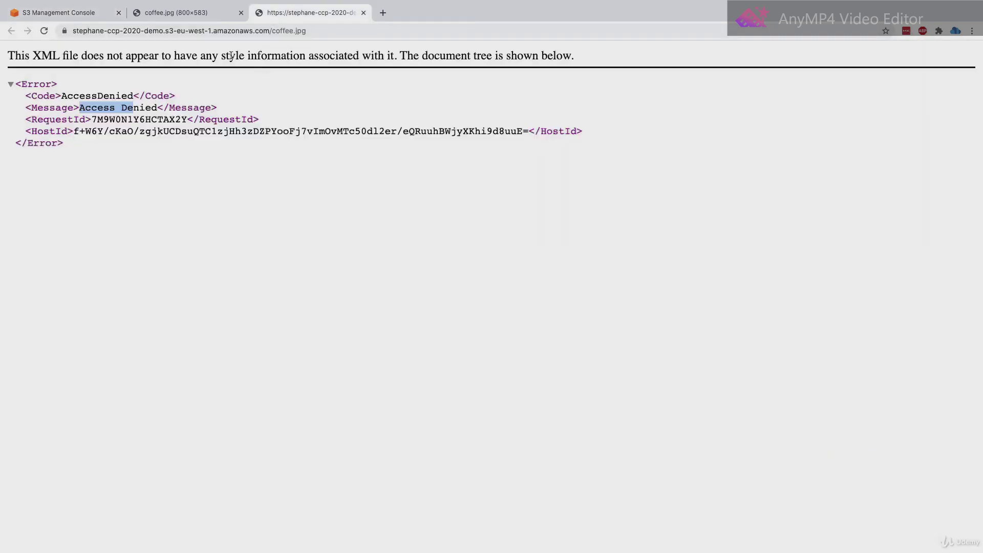
click(307, 31)
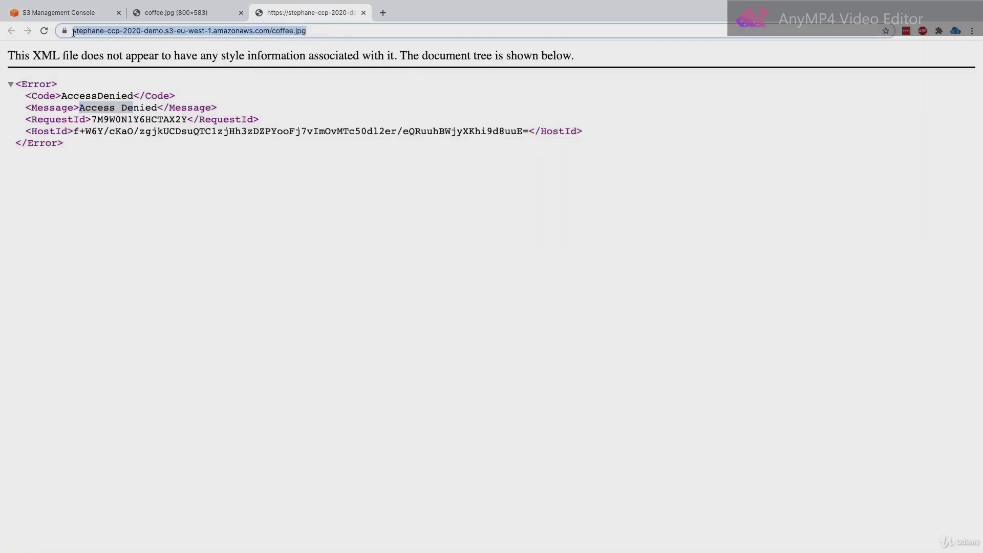
click(195, 113)
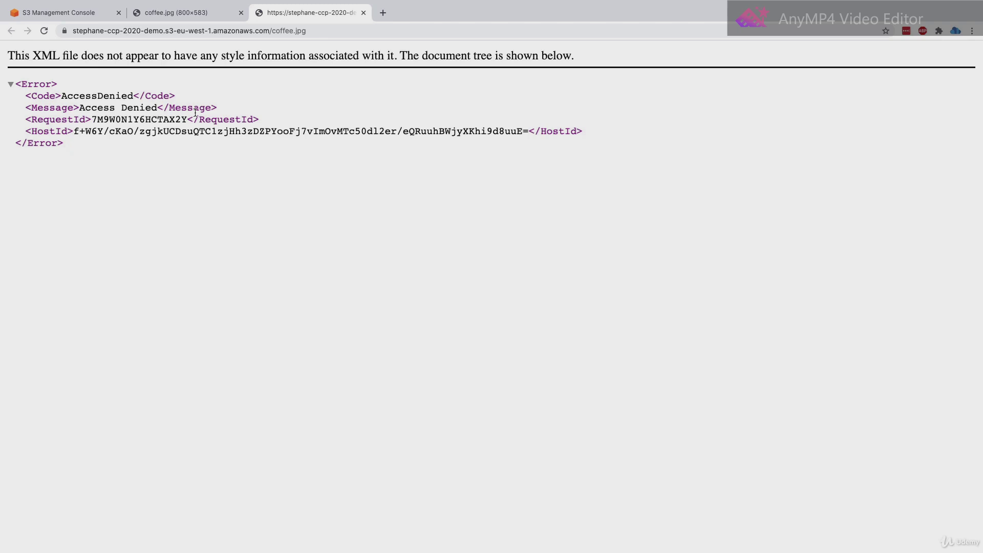
click(156, 15)
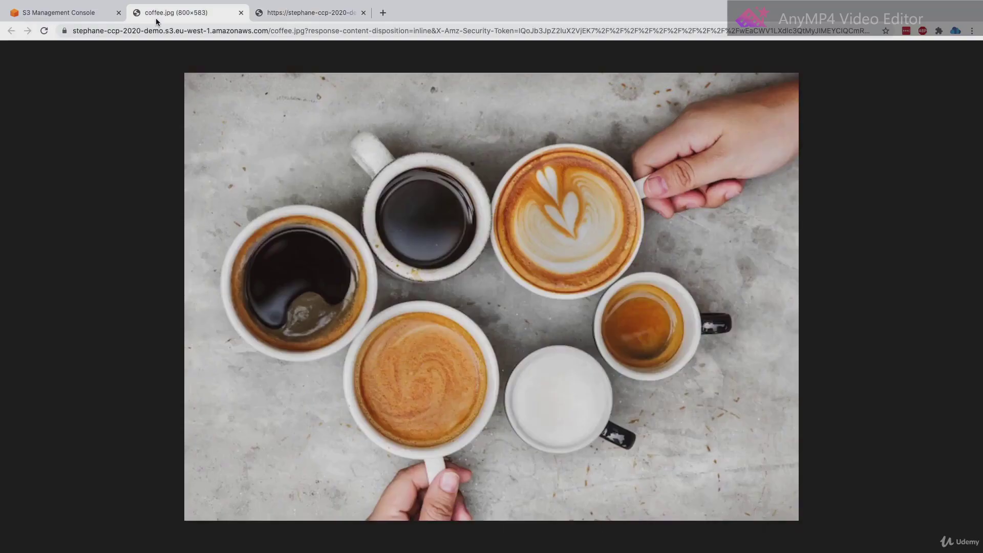
click(61, 13)
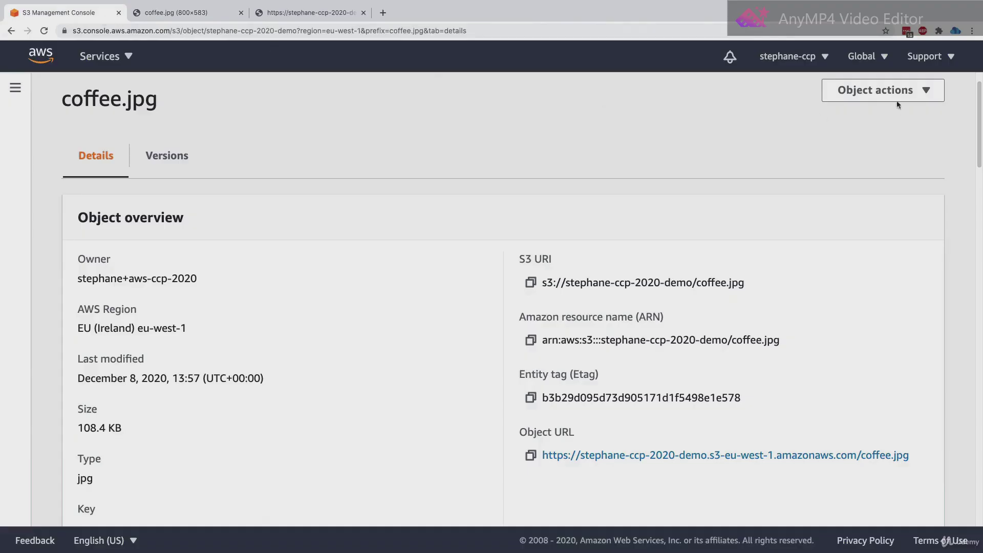
- Examine the full signed web address of the opened coffee.jpg image, and return to the S3 console
click(878, 90)
click(825, 116)
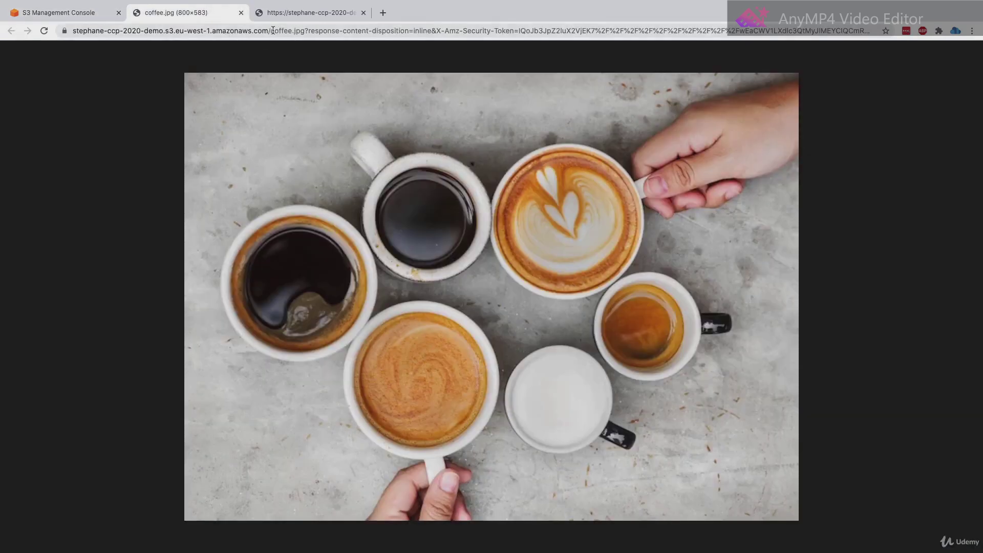
drag(269, 31, 678, 27)
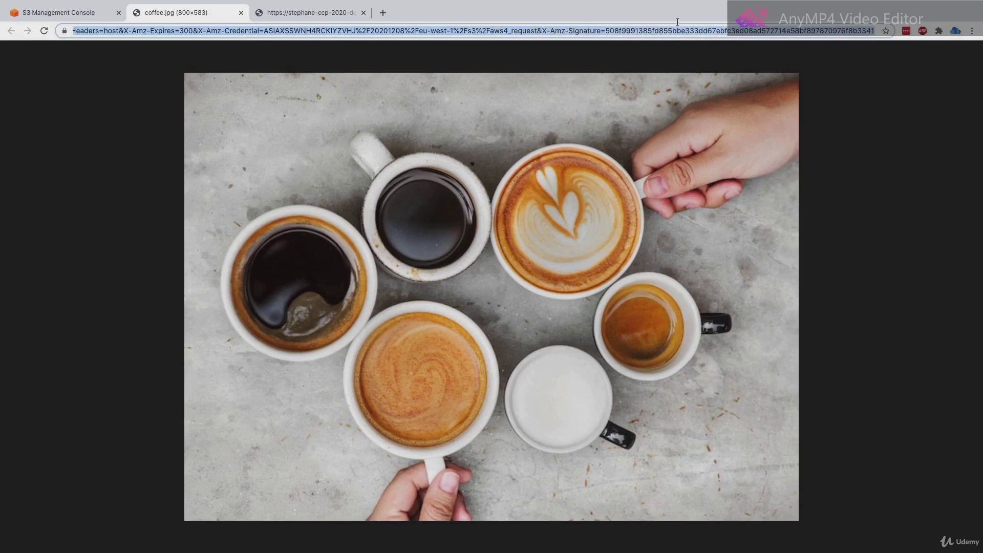
click(677, 31)
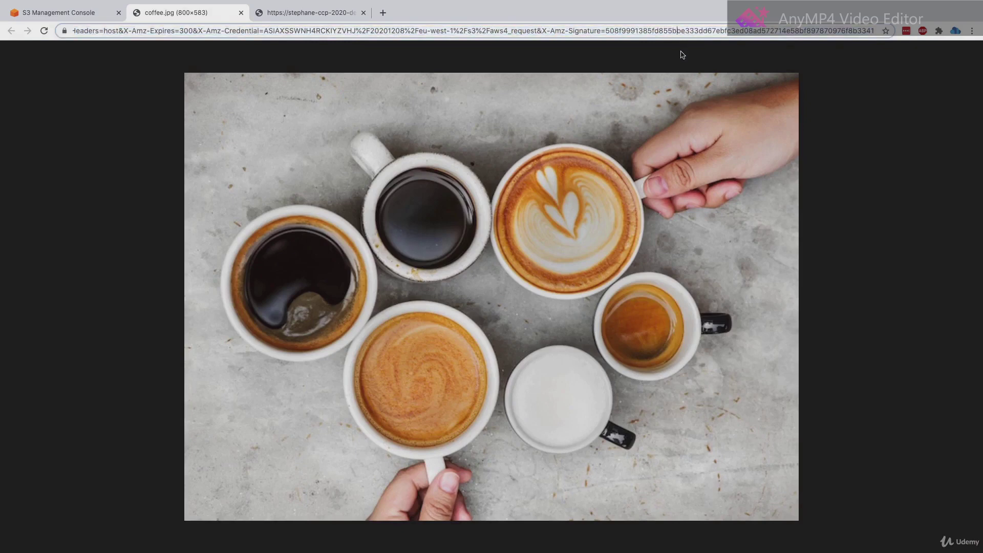
click(682, 69)
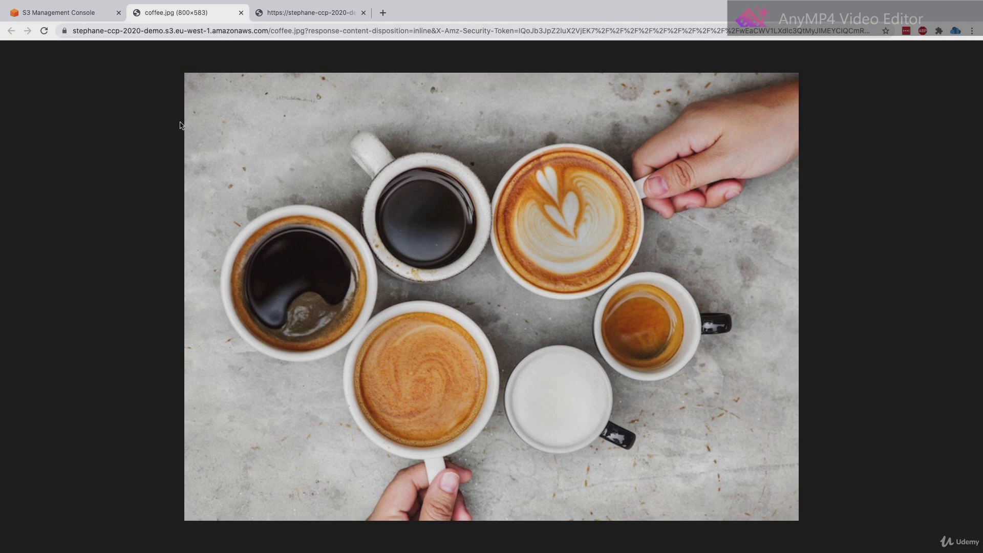
click(81, 16)
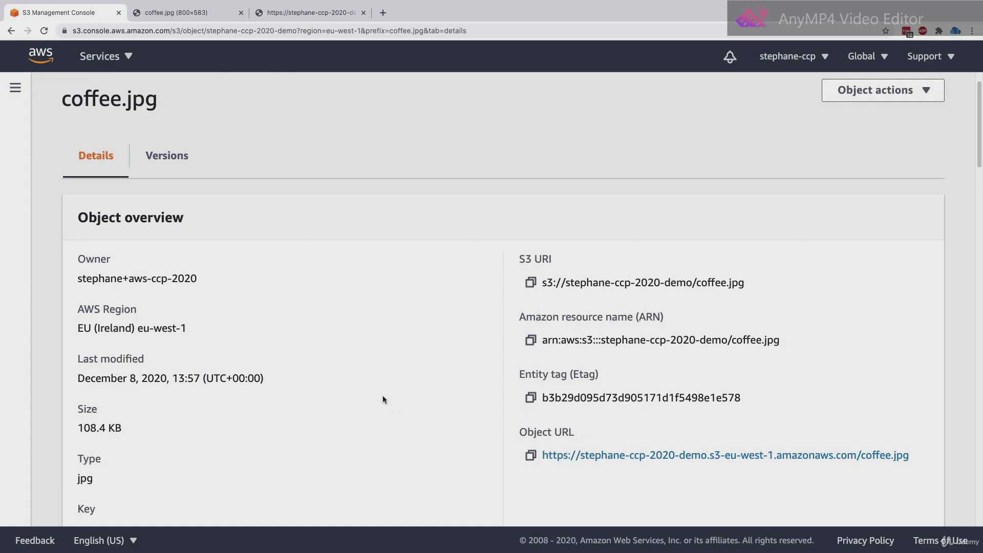
- Create a folder named images in the stephane-ccp-2020-demo bucket, leaving server-side encryption disabled
scroll(125, 184, up, 2)
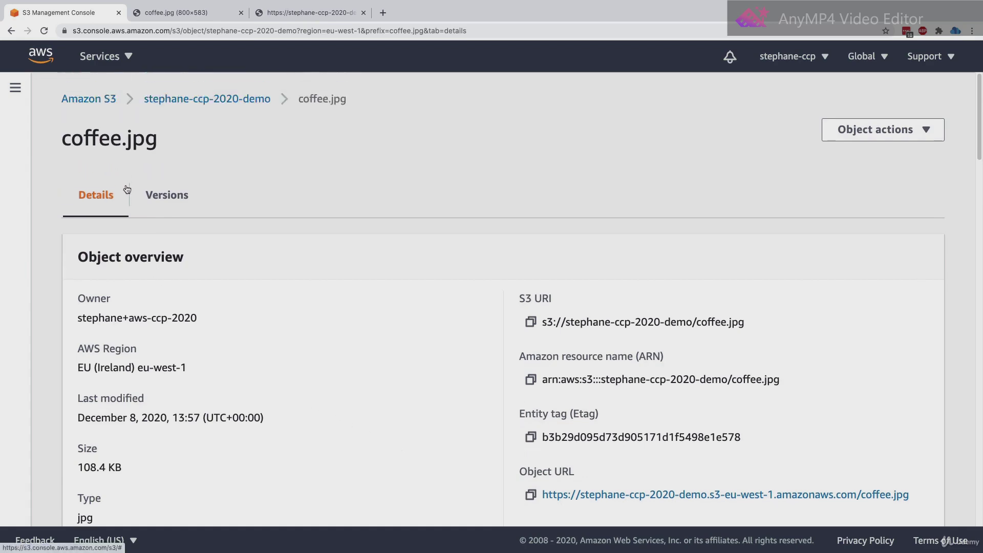
click(208, 102)
scroll(223, 334, down, 1)
scroll(226, 341, down, 3)
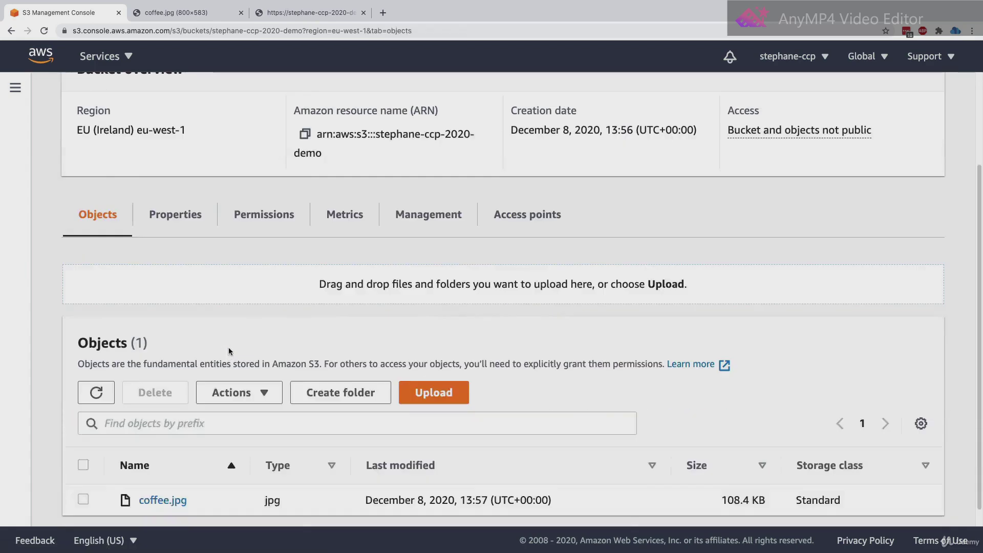
click(354, 375)
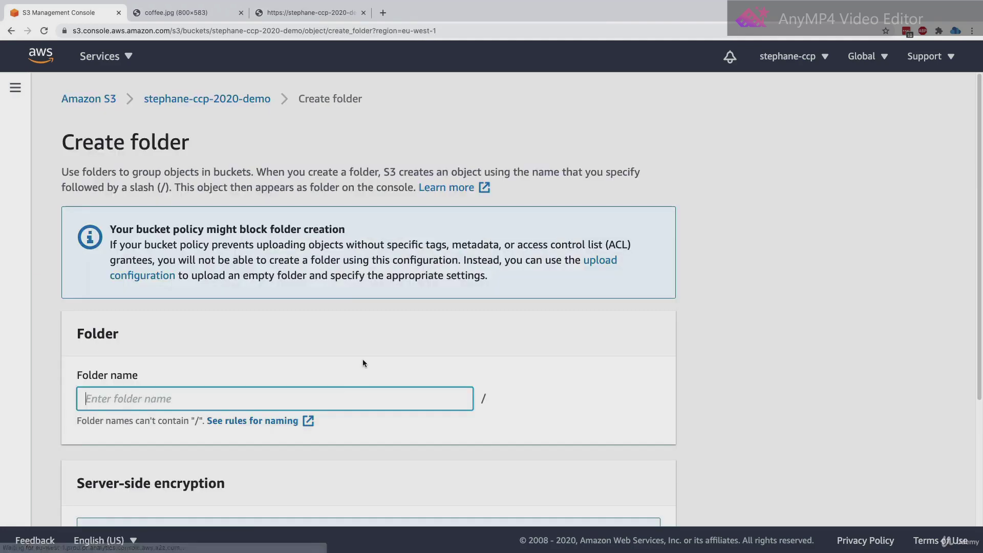
click(336, 398)
text(images)
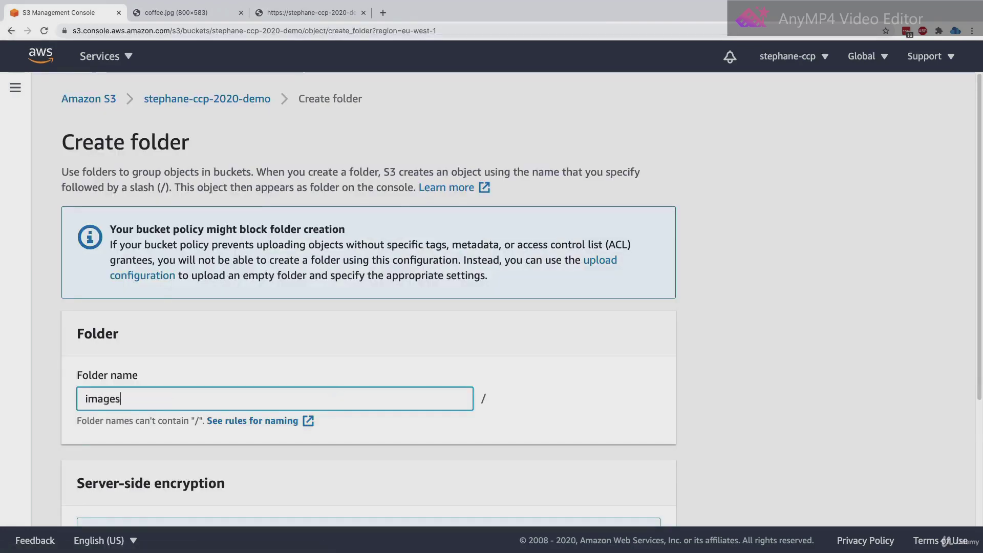
scroll(417, 303, down, 3)
scroll(417, 304, down, 3)
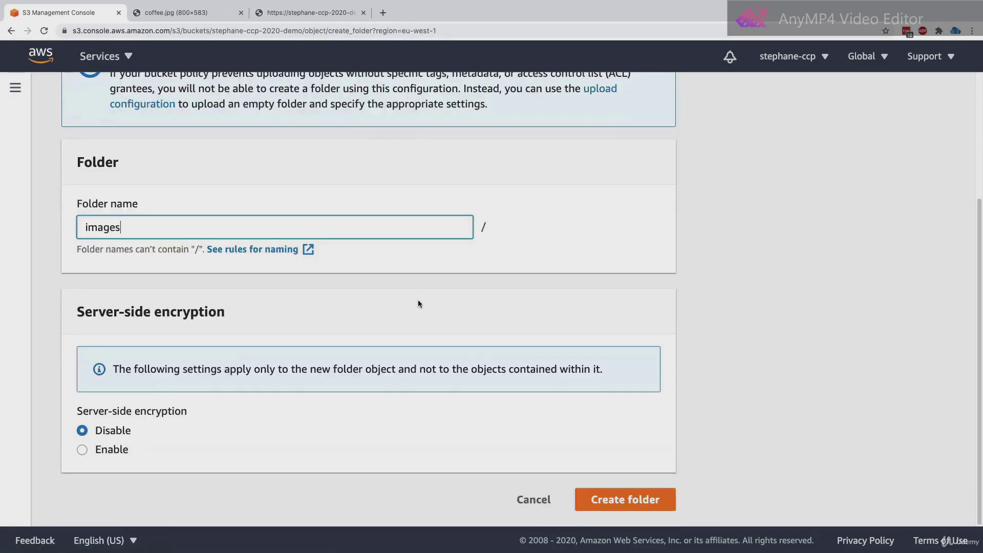
click(619, 500)
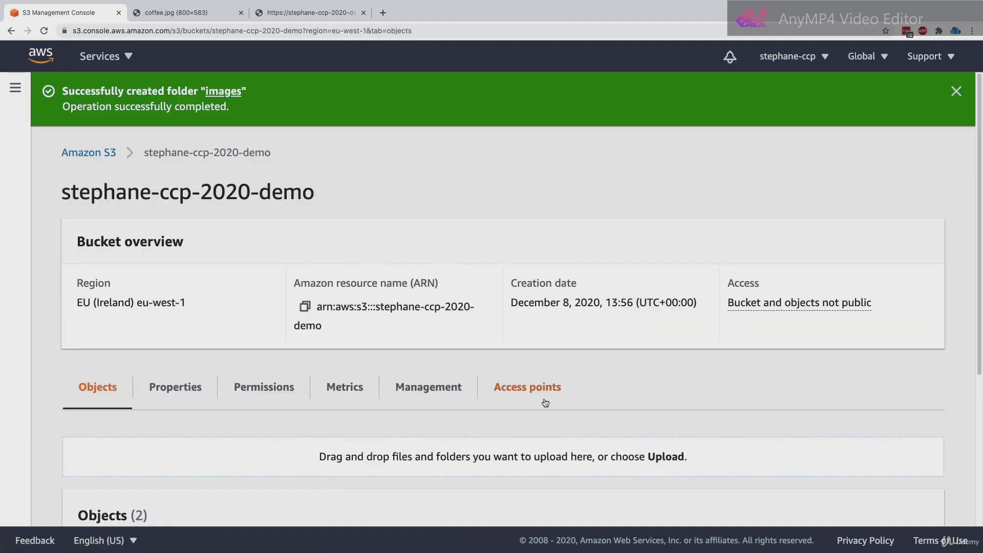
- Open the images folder from the bucket's object list
scroll(531, 381, down, 5)
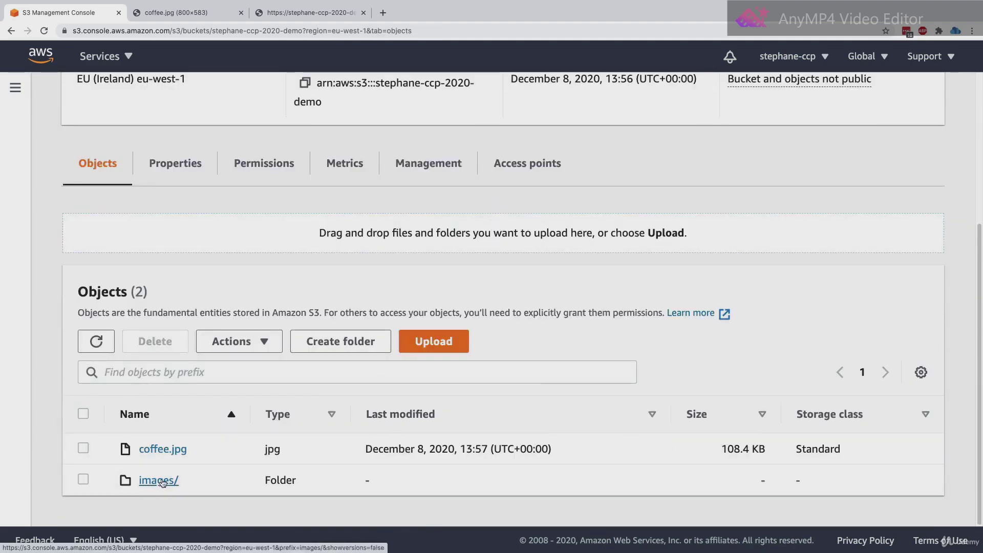
click(159, 480)
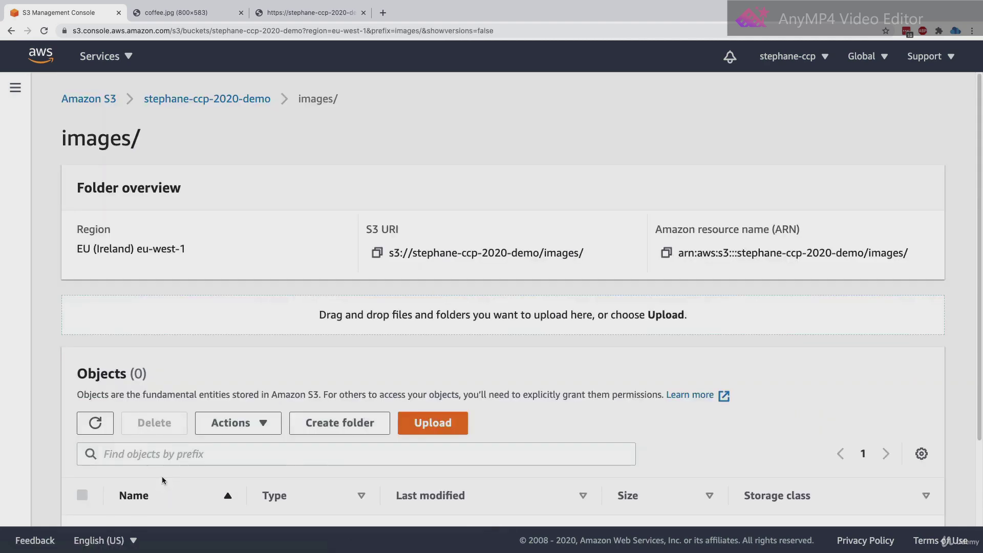
- Upload beach.jpg to the images folder of the stephane-ccp-2020-demo bucket, leaving bucket versioning disabled
scroll(165, 477, down, 3)
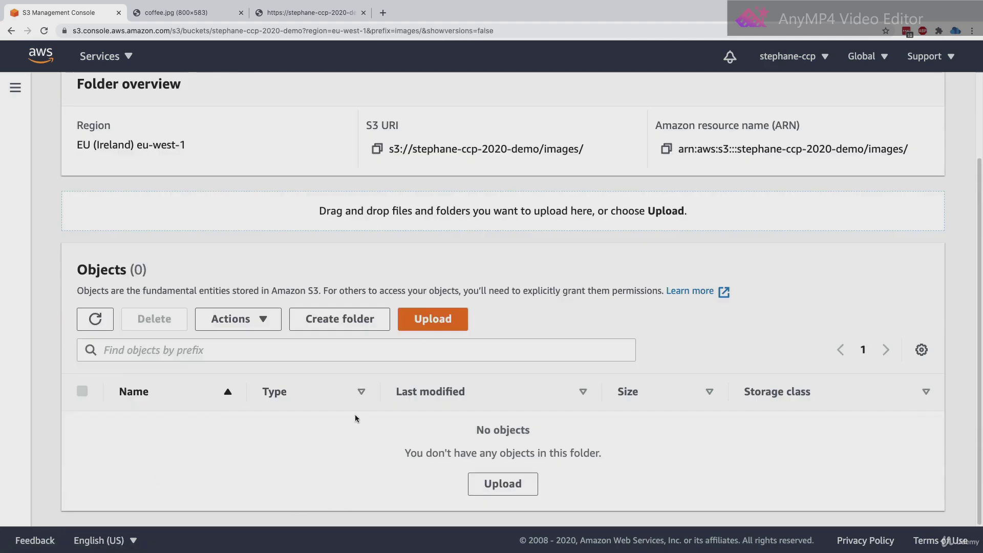
click(432, 319)
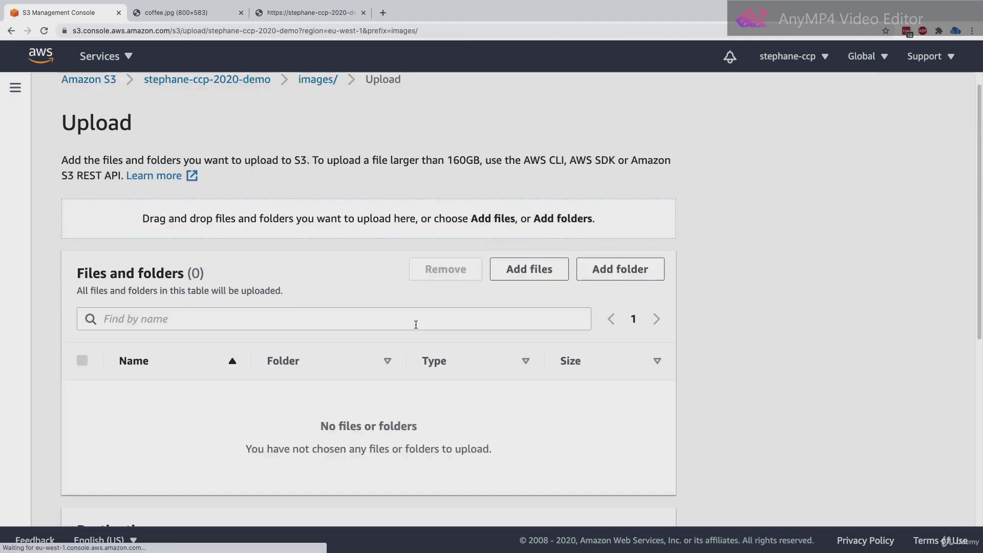
click(520, 267)
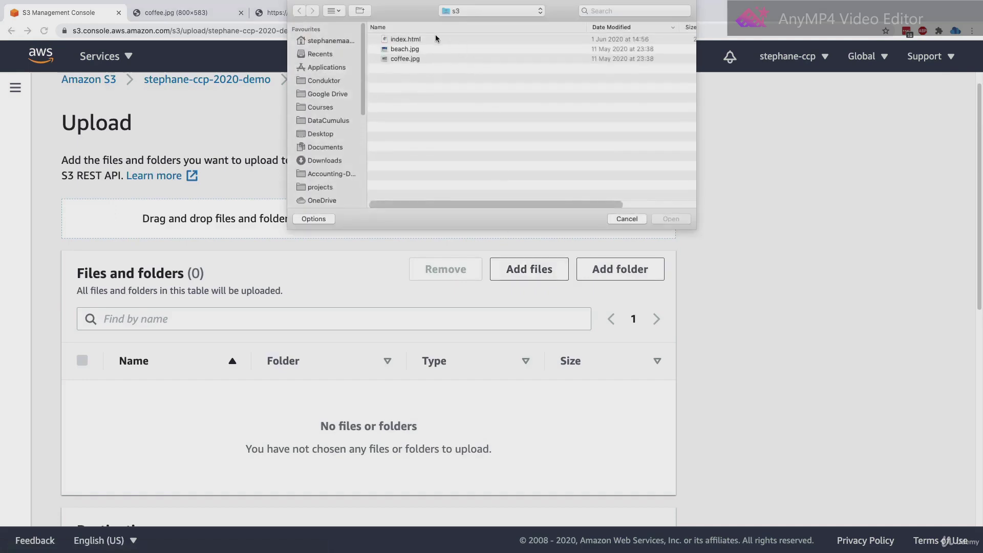
double_click(404, 49)
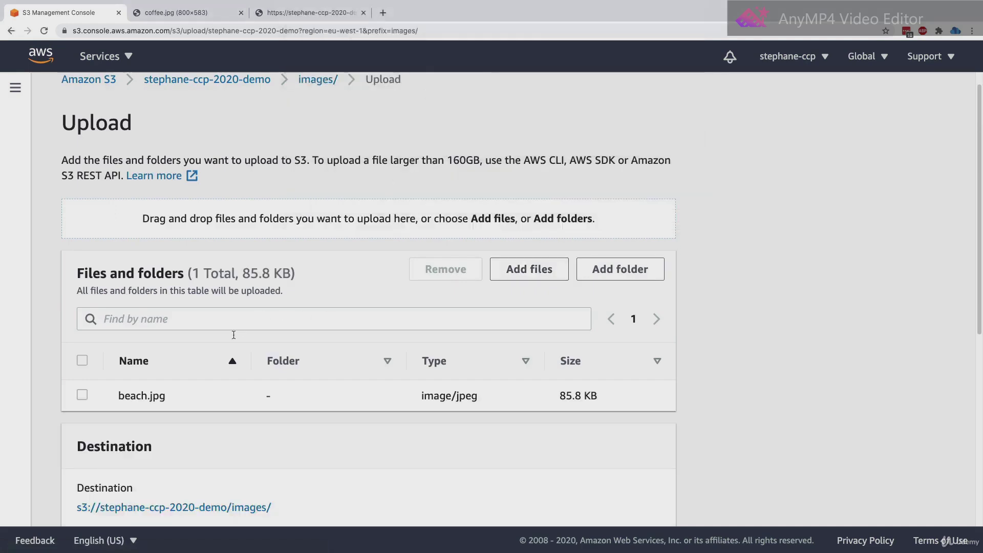
scroll(591, 333, down, 7)
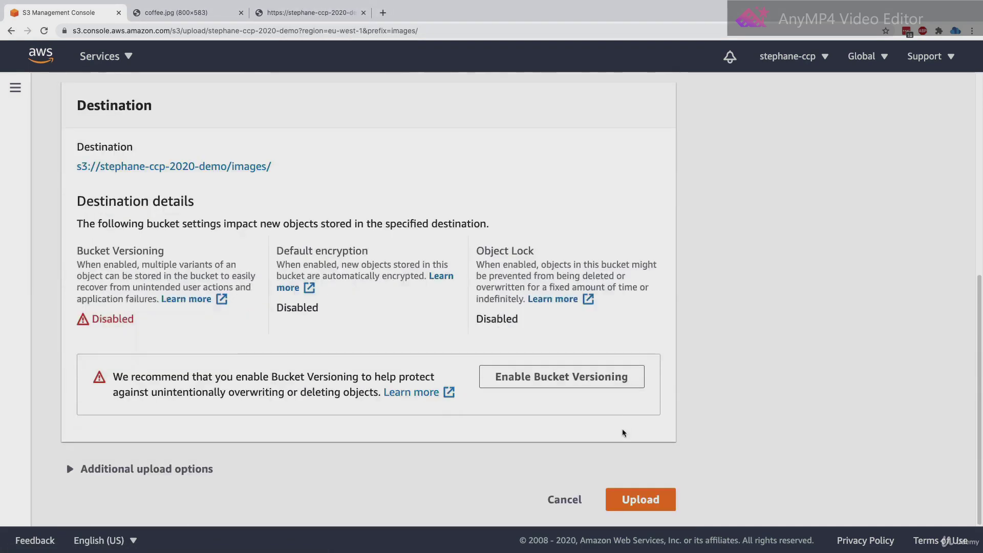
click(640, 498)
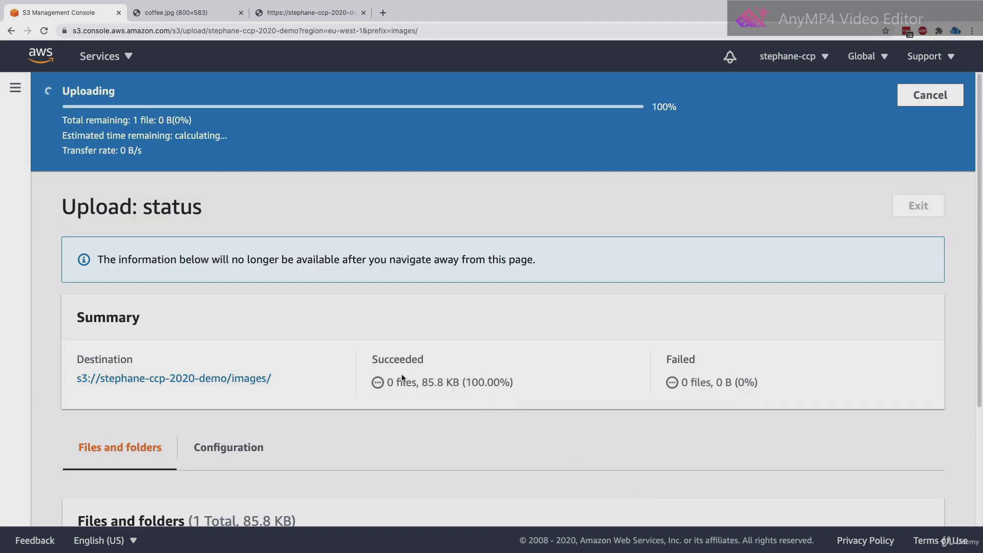
- Check the upload summary and the images/ part of its destination path, and return to the images folder
scroll(300, 321, down, 1)
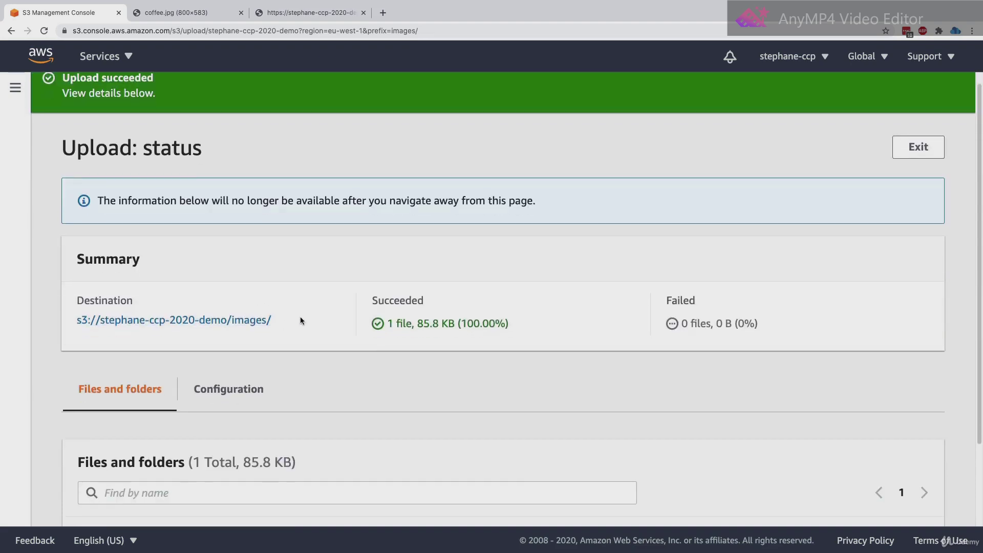
drag(270, 319, 229, 319)
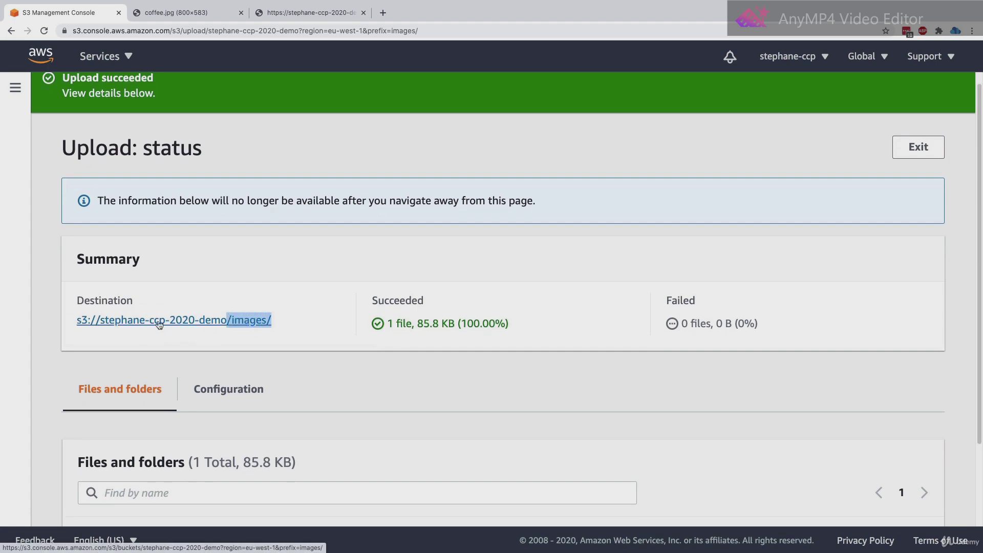
click(182, 286)
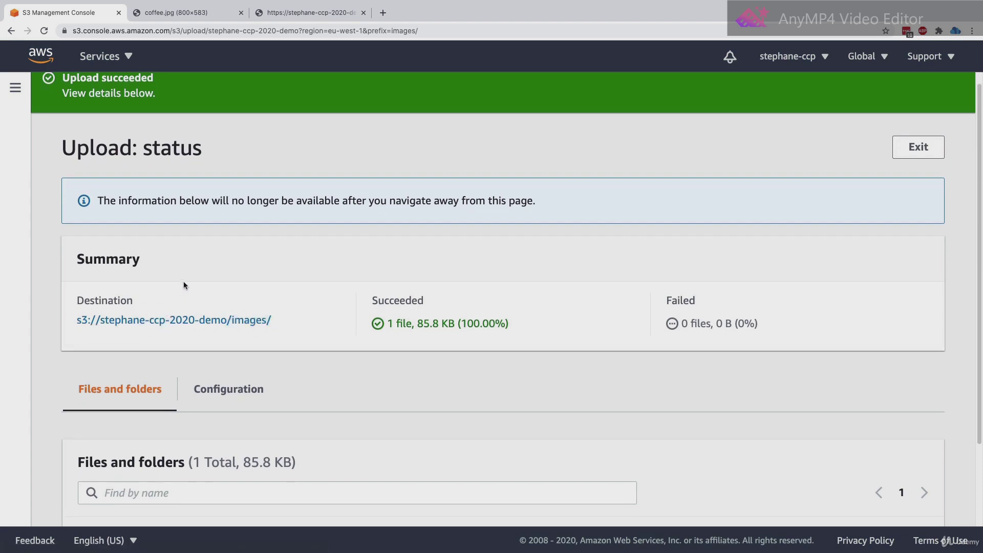
scroll(273, 262, down, 1)
scroll(290, 274, up, 2)
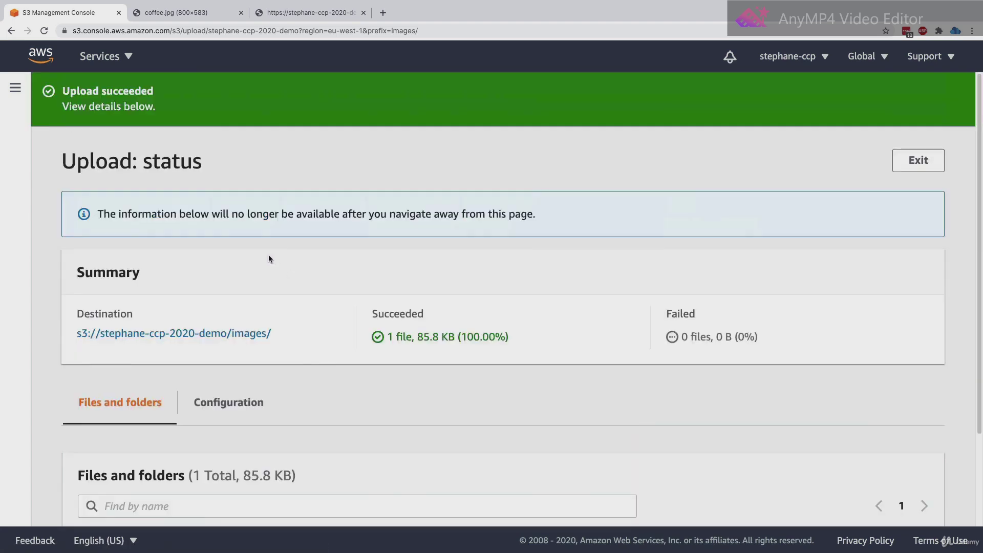
click(918, 159)
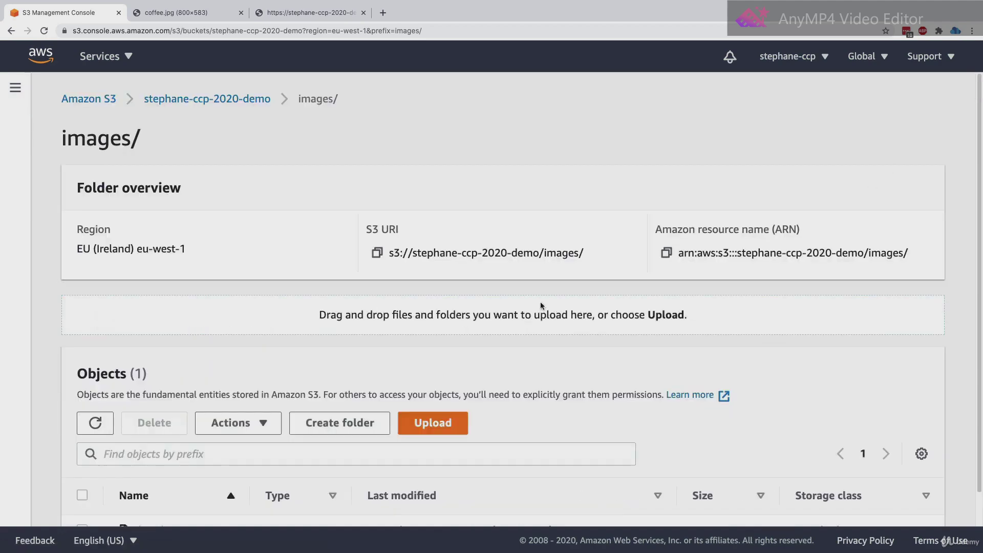
- Permanently delete the images folder from the bucket's root, confirming with "permanently delete", and return to the bucket overview
click(268, 104)
scroll(346, 247, down, 4)
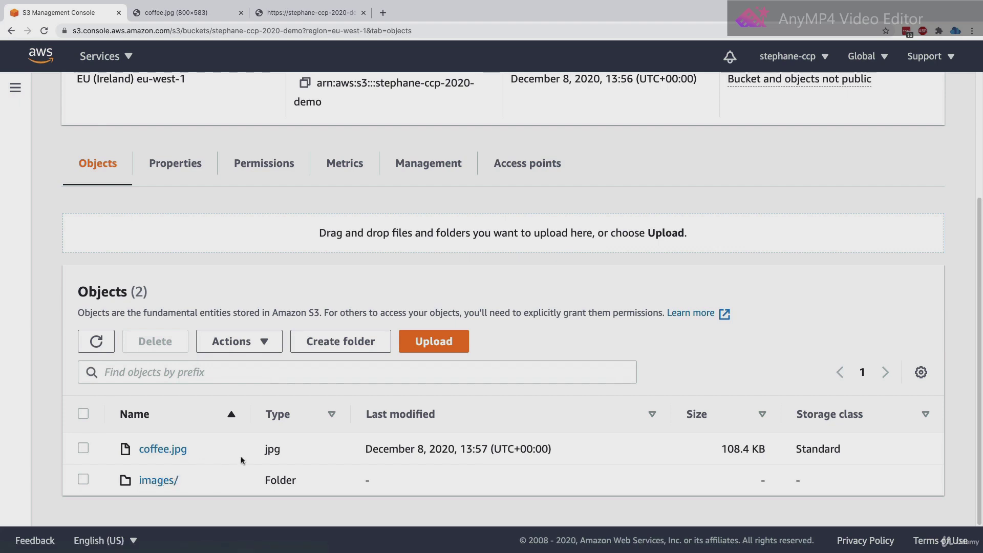
click(84, 479)
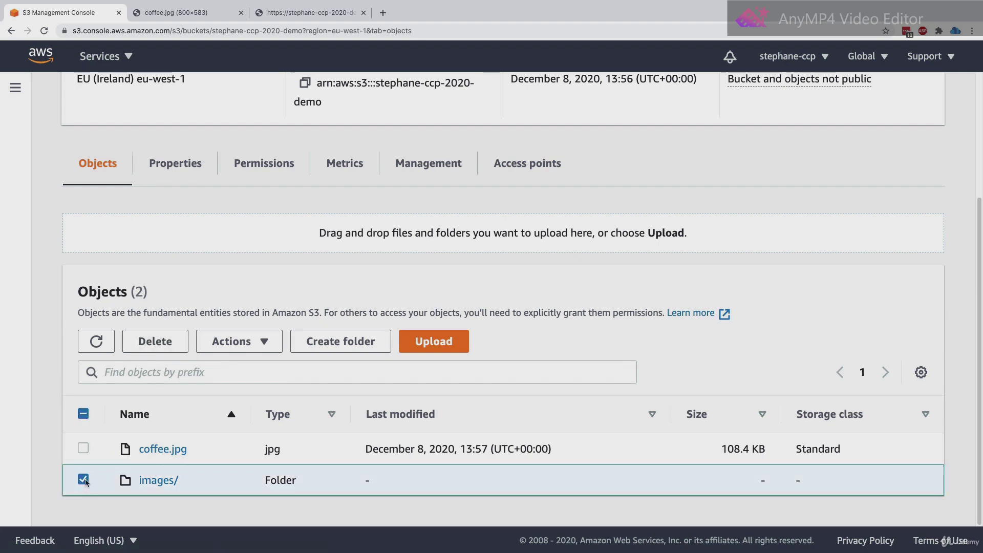
click(155, 340)
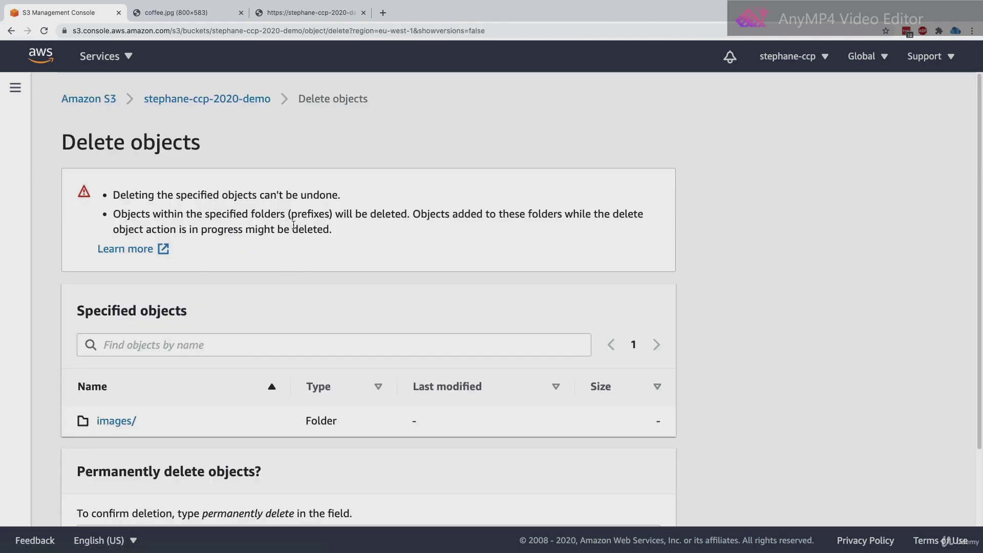
scroll(298, 235, down, 1)
scroll(146, 309, down, 2)
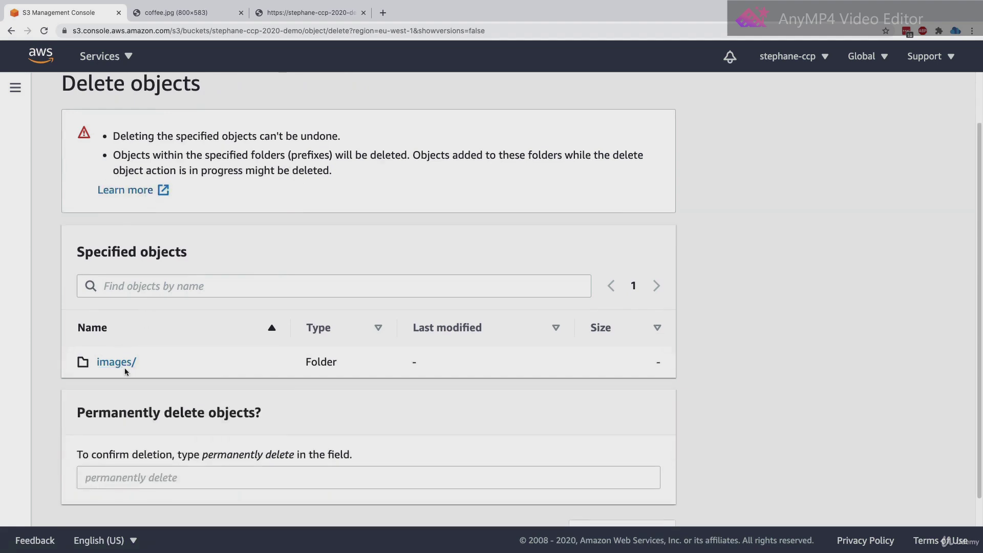
scroll(124, 368, down, 1)
click(172, 442)
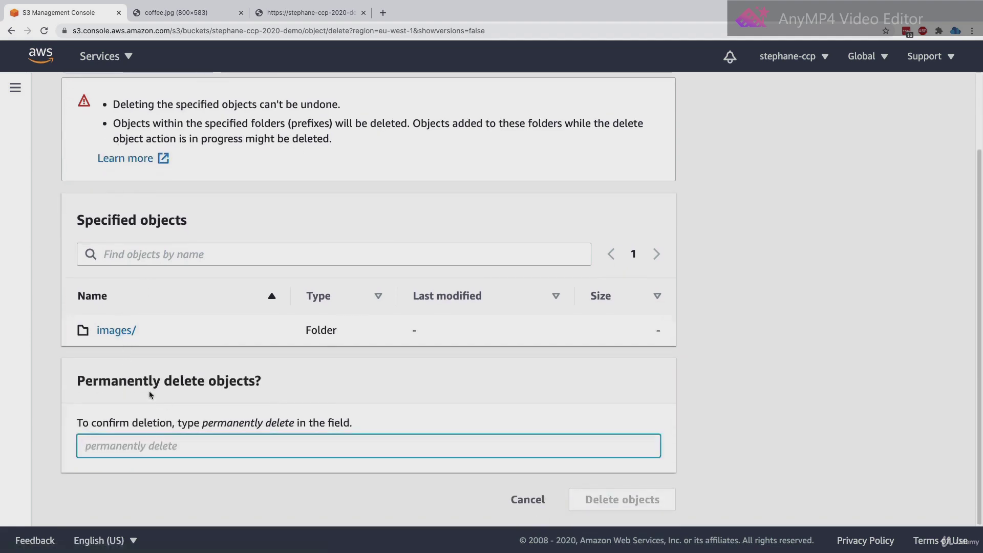
drag(203, 425, 294, 428)
key(super+c)
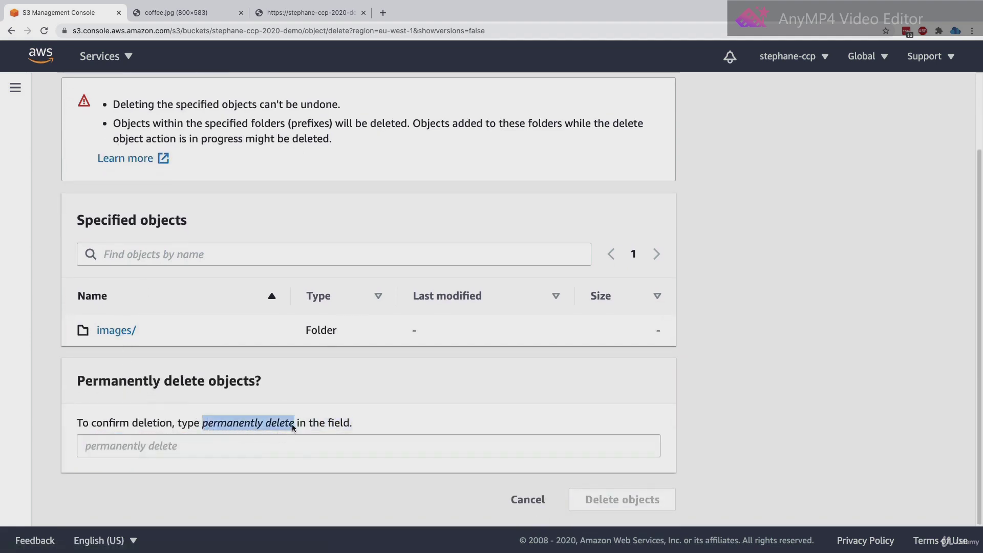
click(287, 441)
key(super+v)
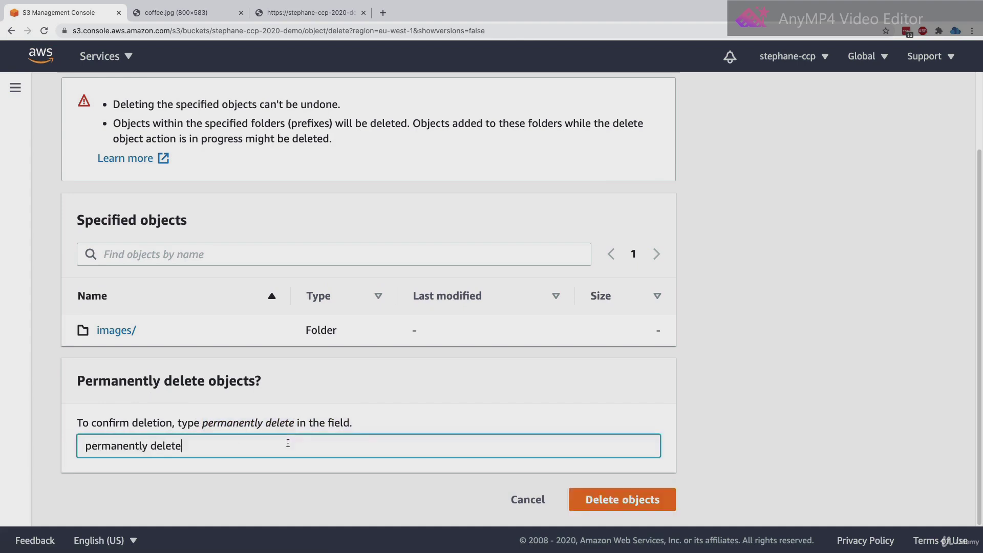
click(600, 507)
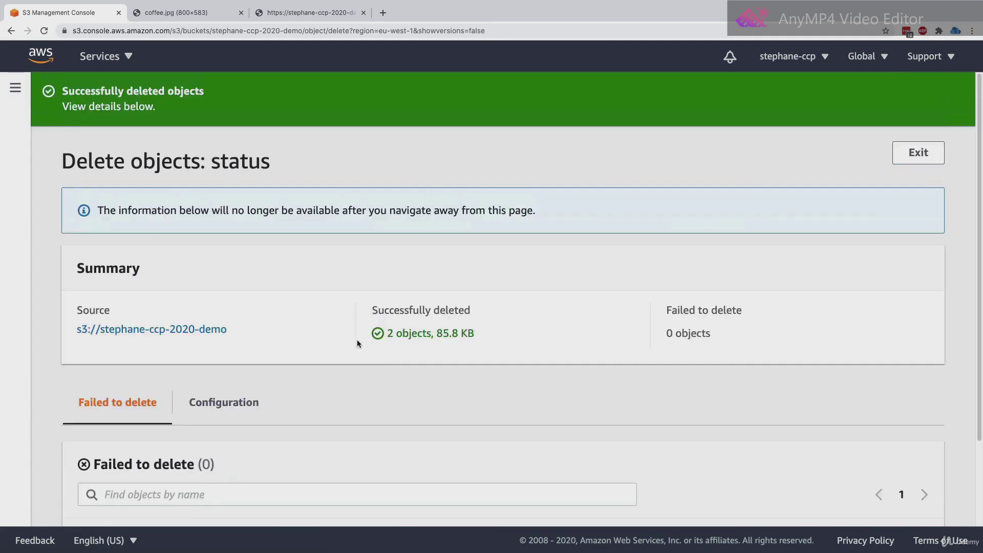
click(917, 152)
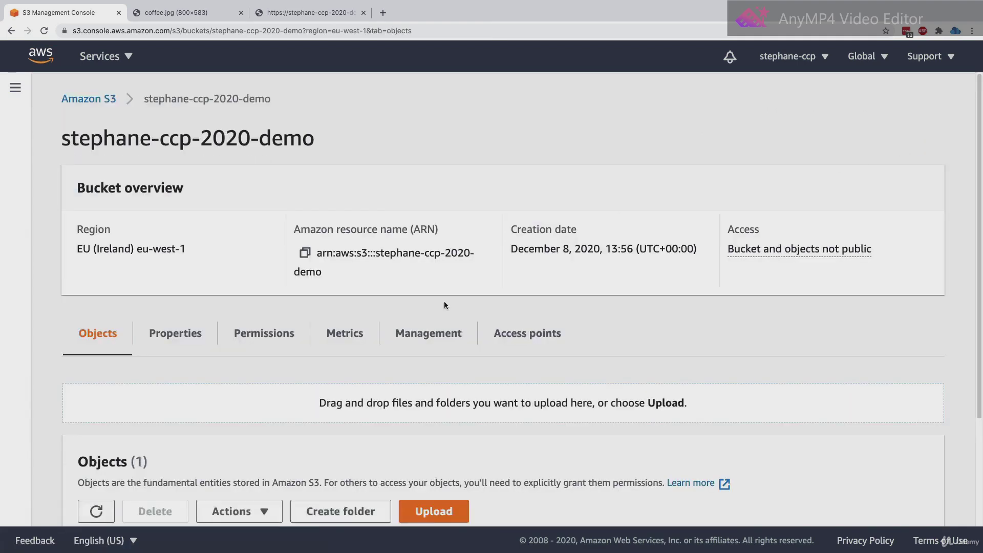
- Compare the signed coffee.jpg image with the response of its public object URL, and return to the bucket in the S3 console
scroll(443, 305, down, 3)
scroll(441, 308, down, 3)
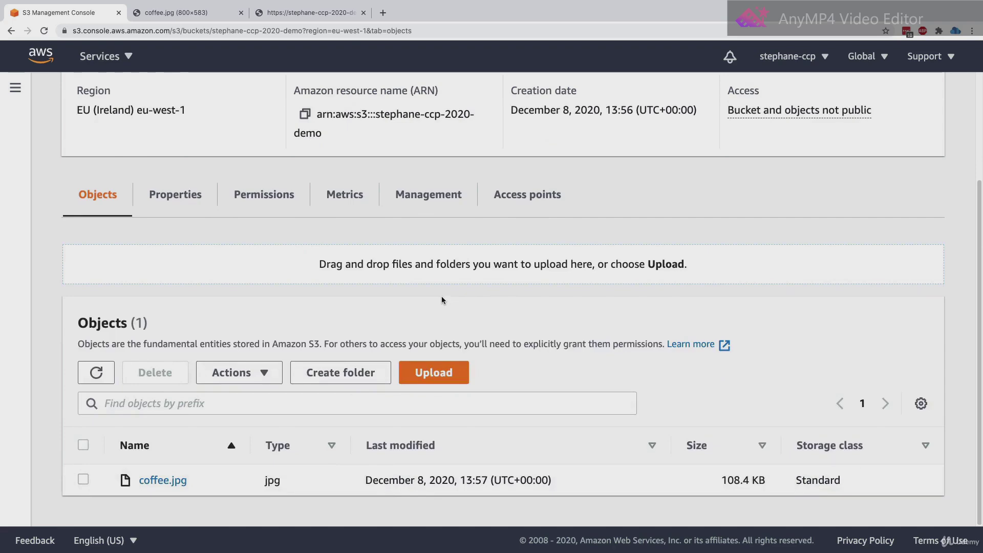
scroll(442, 296, up, 5)
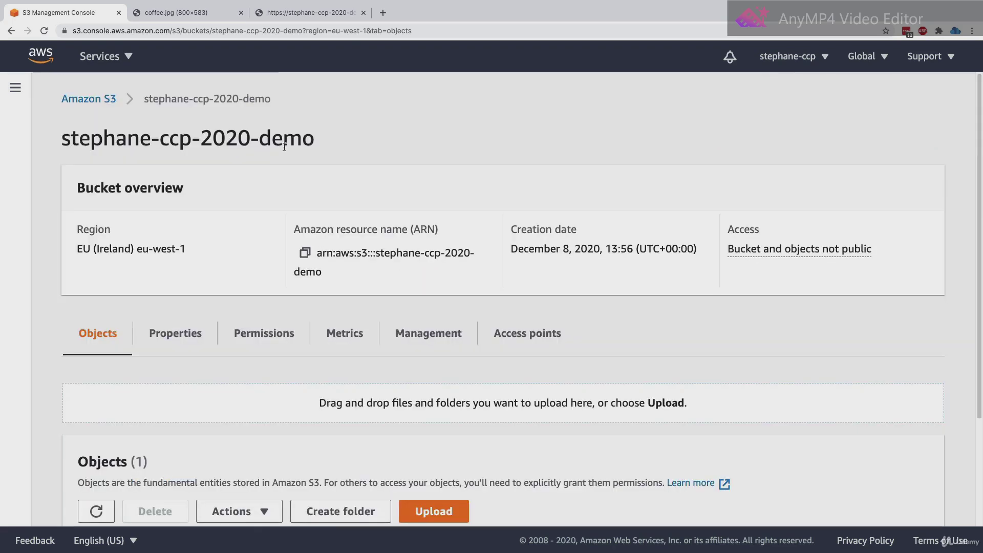
click(212, 16)
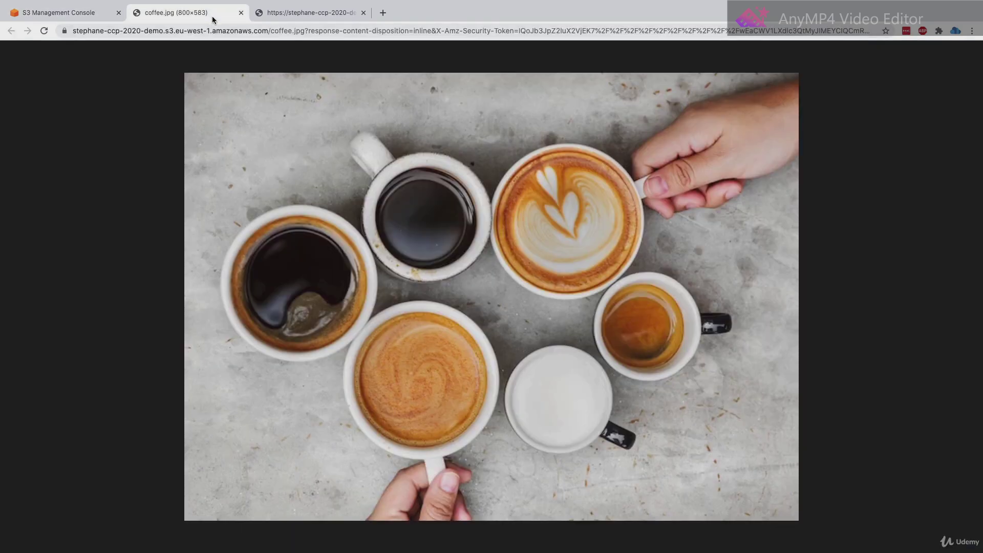
click(302, 14)
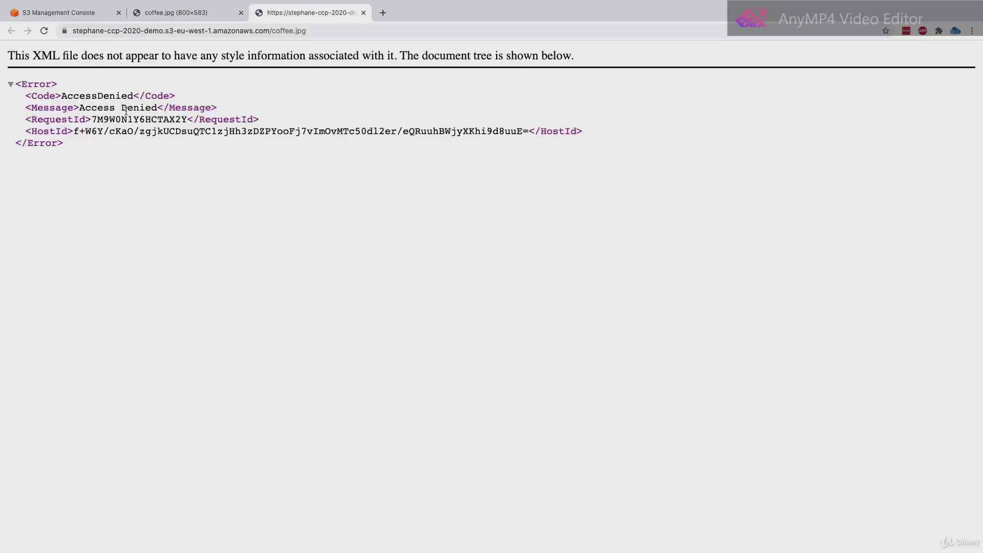
drag(80, 107, 156, 105)
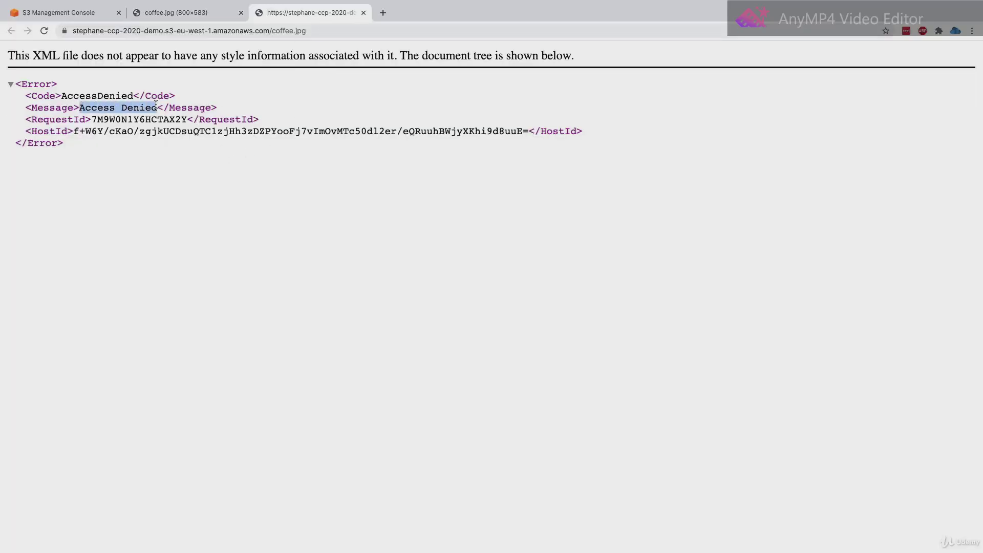
click(85, 15)
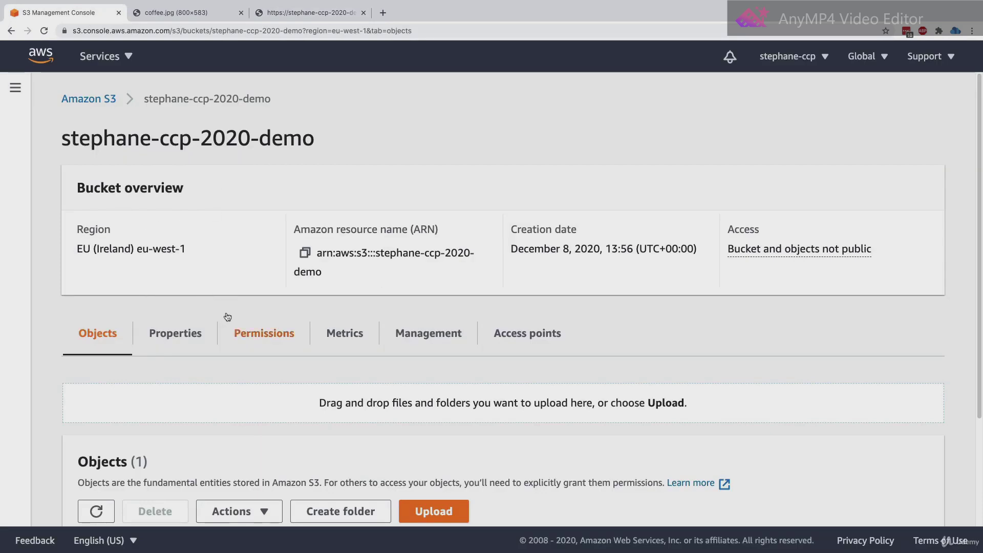
- Open the bucket's permissions and examine the public access notice under its bucket policy
click(254, 337)
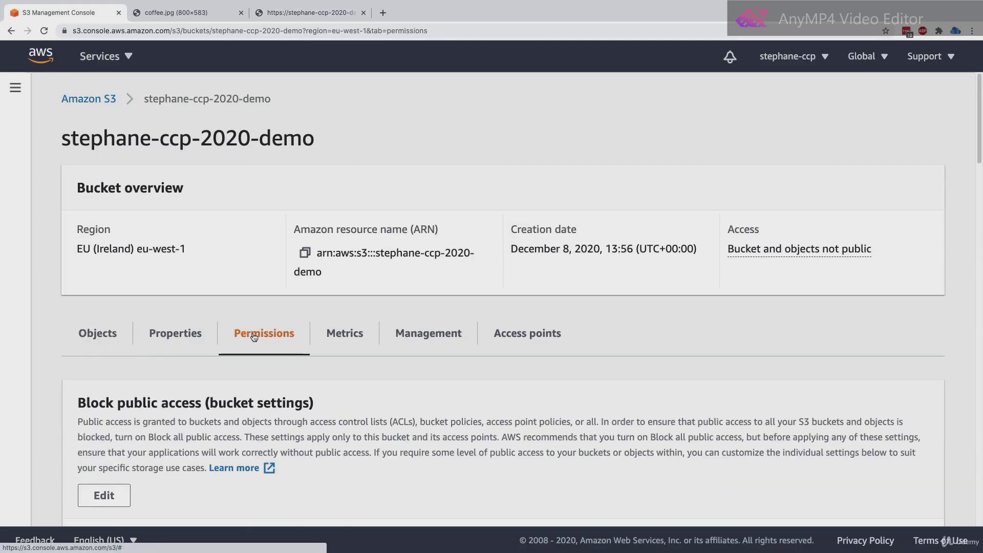
scroll(254, 337, down, 3)
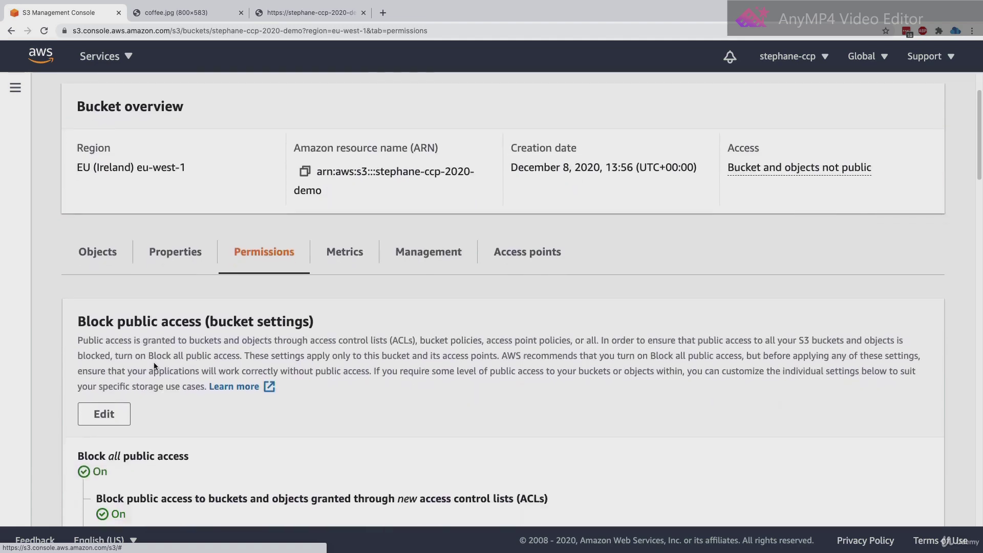
scroll(153, 361, down, 10)
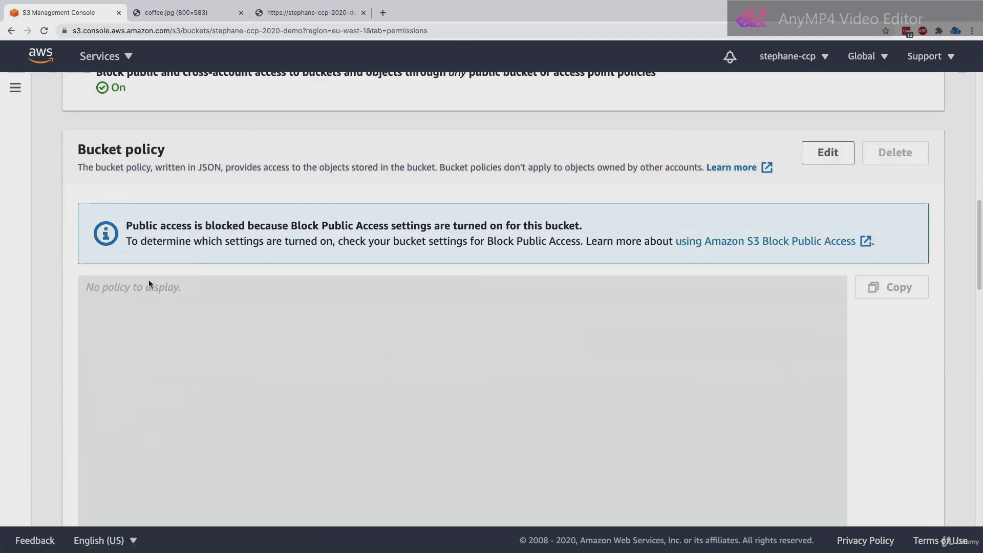
drag(132, 226, 186, 235)
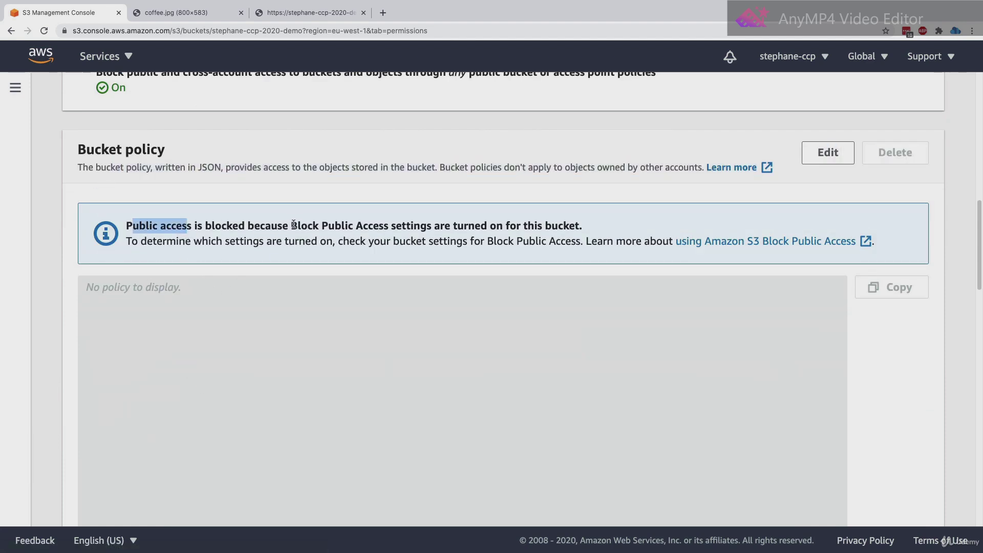
drag(291, 225, 433, 224)
click(449, 232)
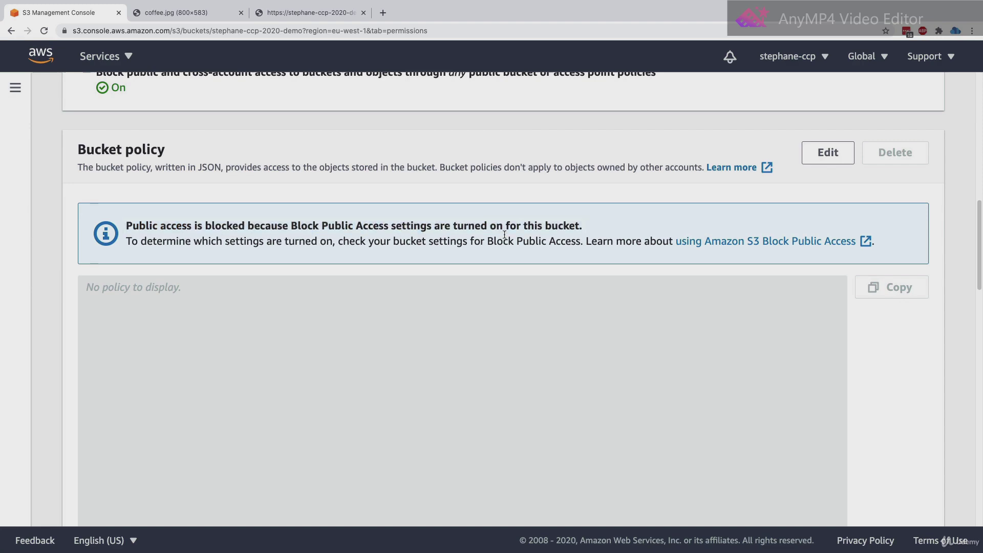
- Turn off Block all public access in the bucket settings and save the change, confirming with "confirm"
scroll(495, 269, up, 9)
scroll(492, 268, down, 2)
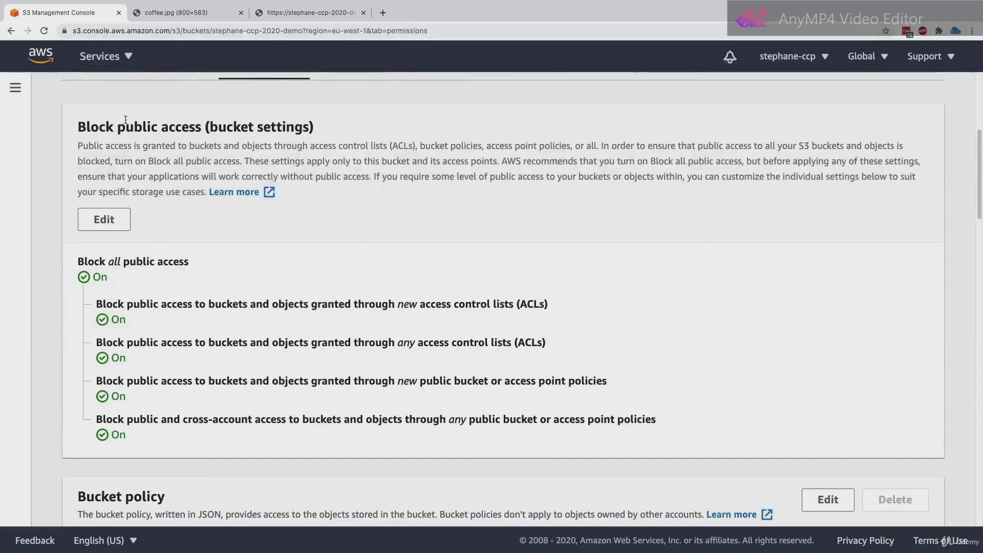
drag(117, 127, 205, 129)
click(204, 132)
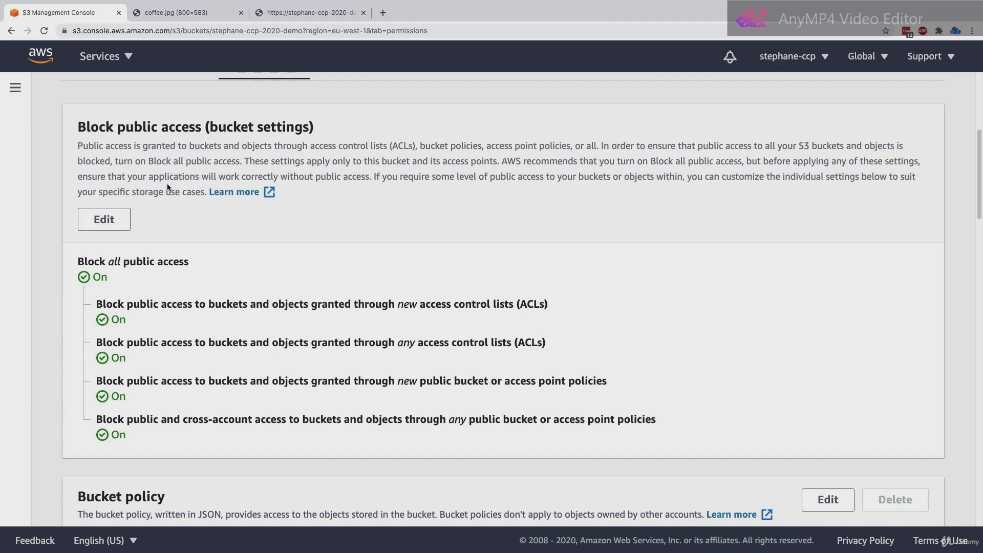
click(113, 219)
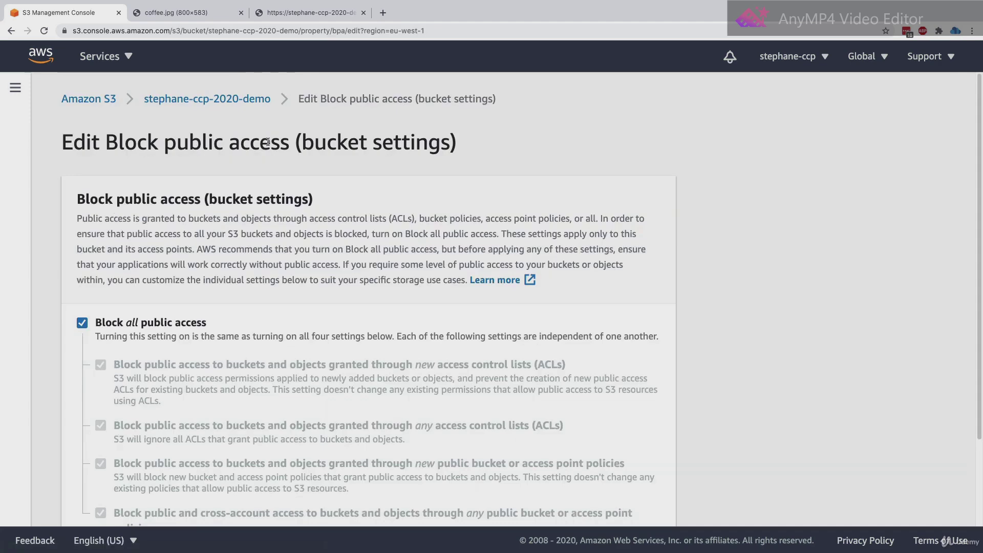
click(82, 322)
scroll(297, 378, down, 3)
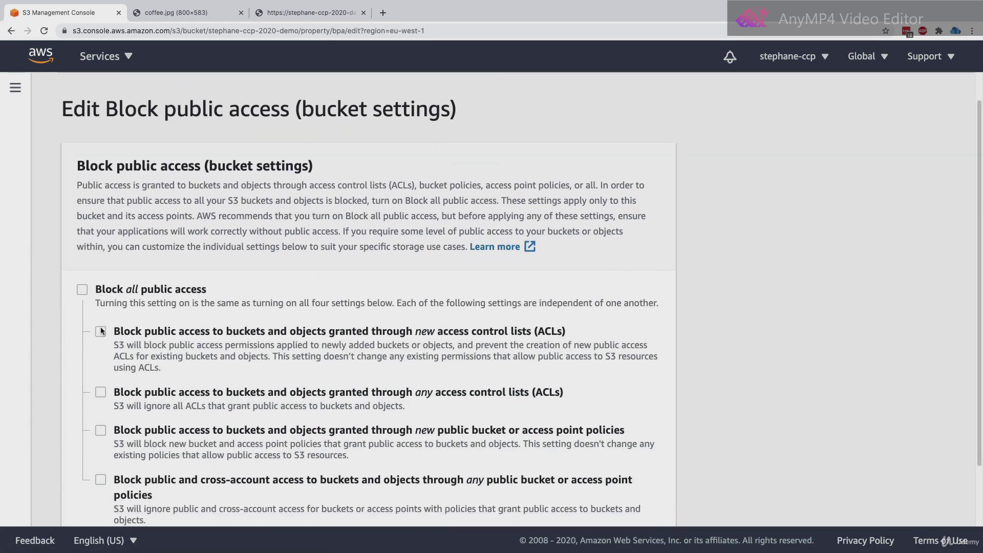
click(624, 495)
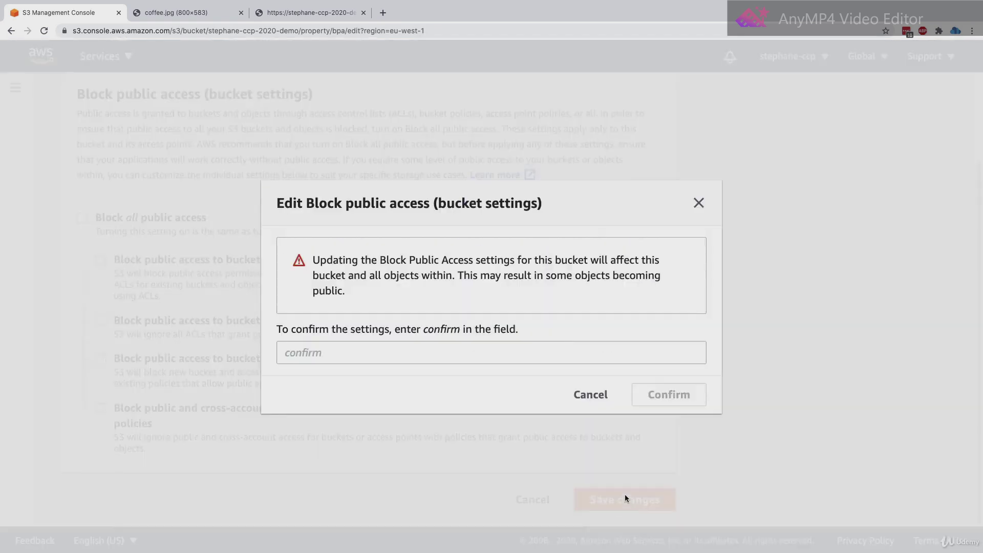
click(464, 354)
text(confirm)
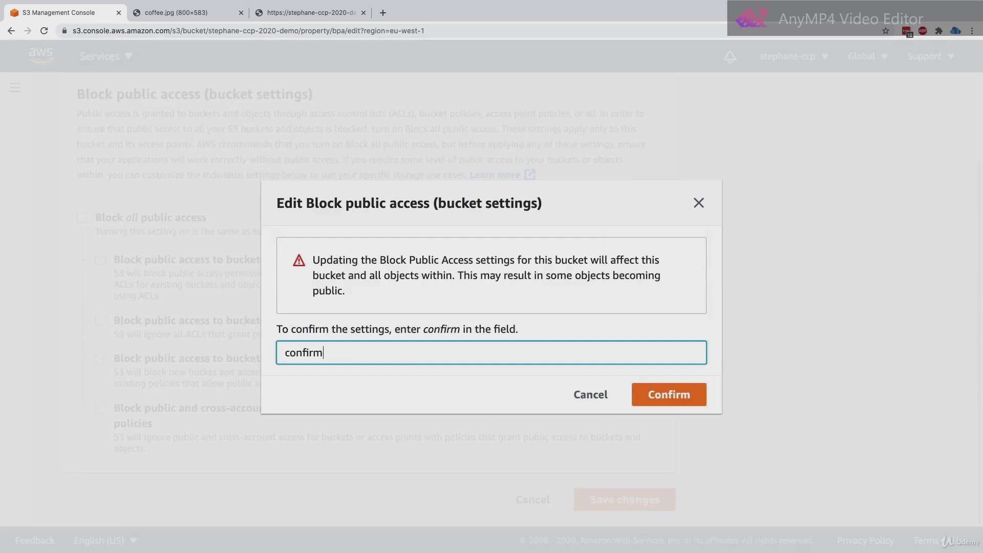
click(699, 397)
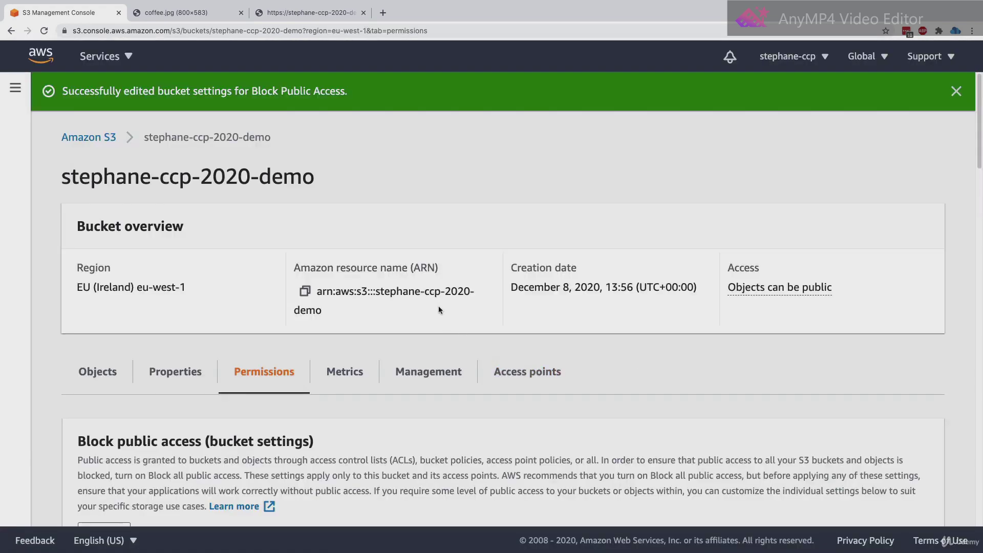
- Open the bucket policy for editing from the bucket's permissions
scroll(443, 310, down, 5)
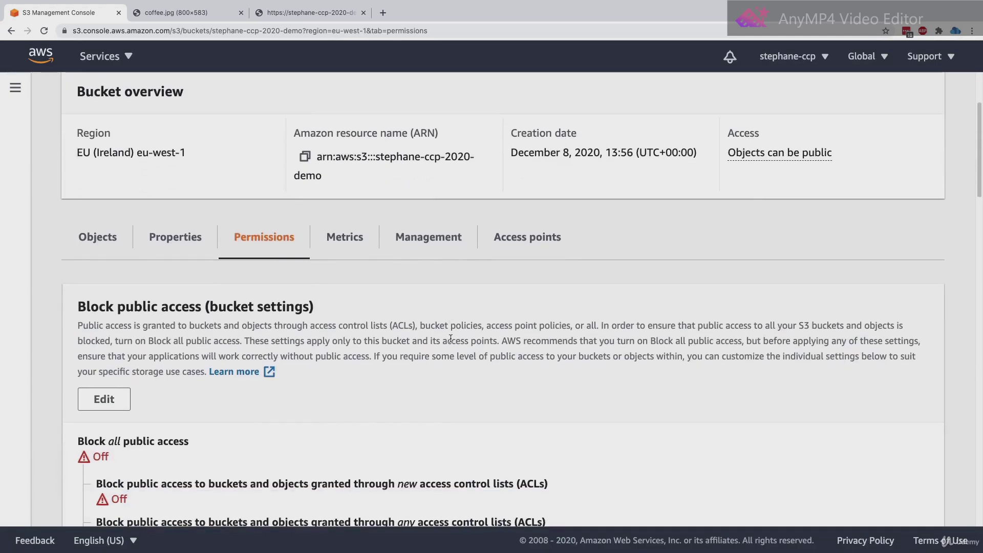
scroll(451, 336, down, 8)
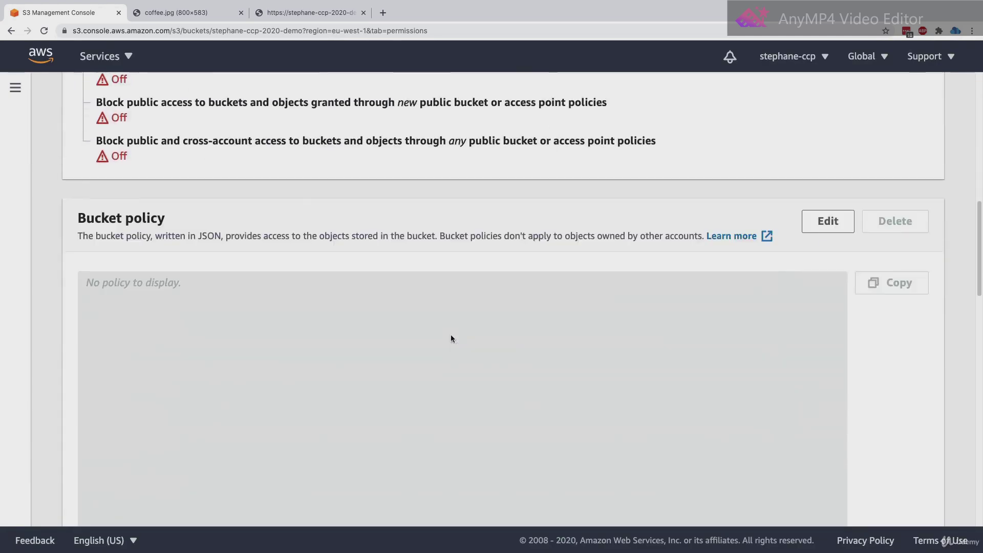
drag(128, 221, 203, 222)
click(202, 222)
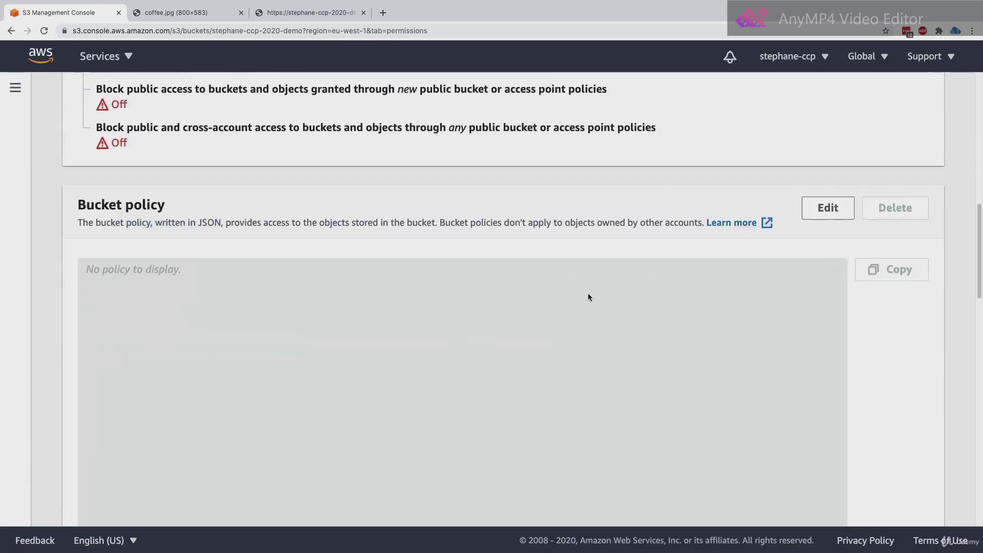
click(827, 208)
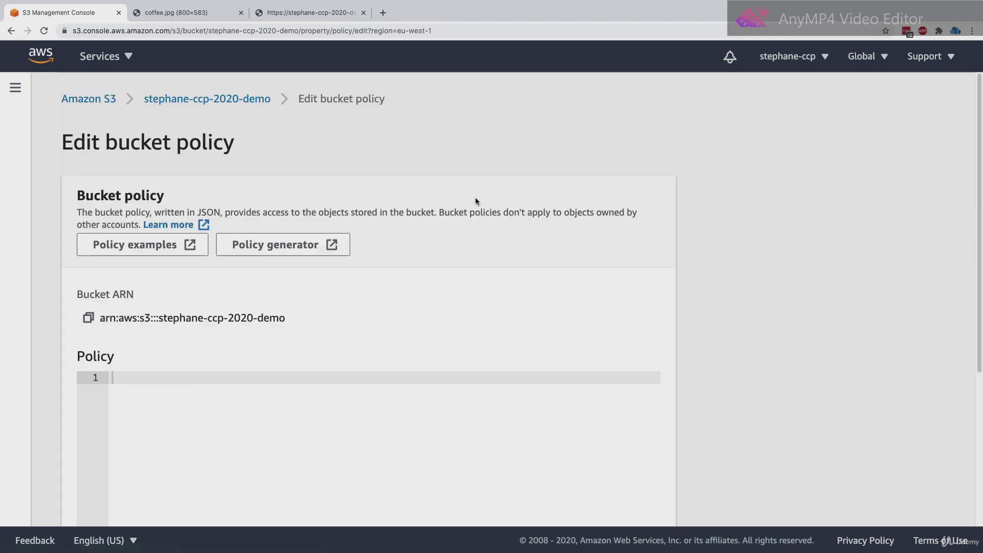
- View the bucket policy examples documentation, and open the AWS Policy Generator from the bucket policy editor
click(172, 239)
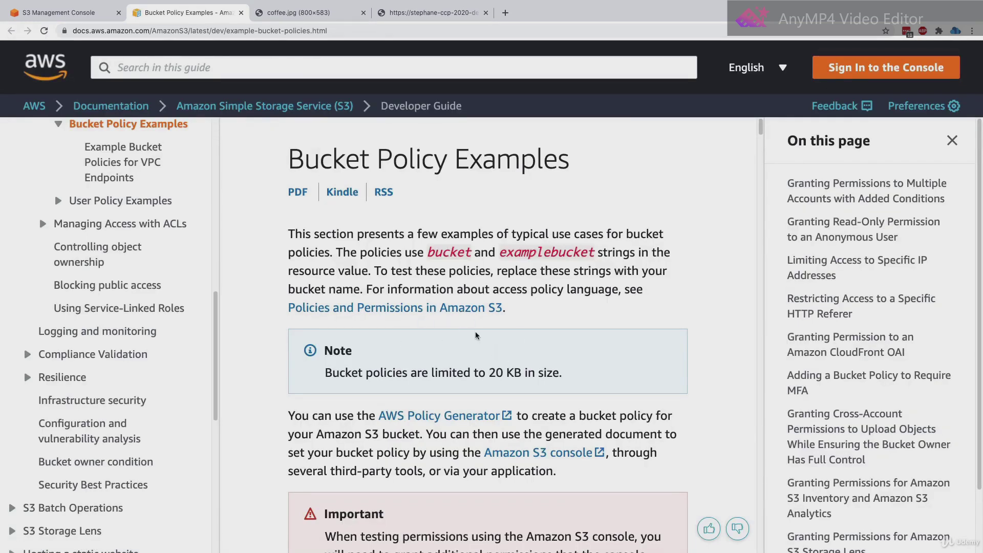
key(ctrl+shift+Tab)
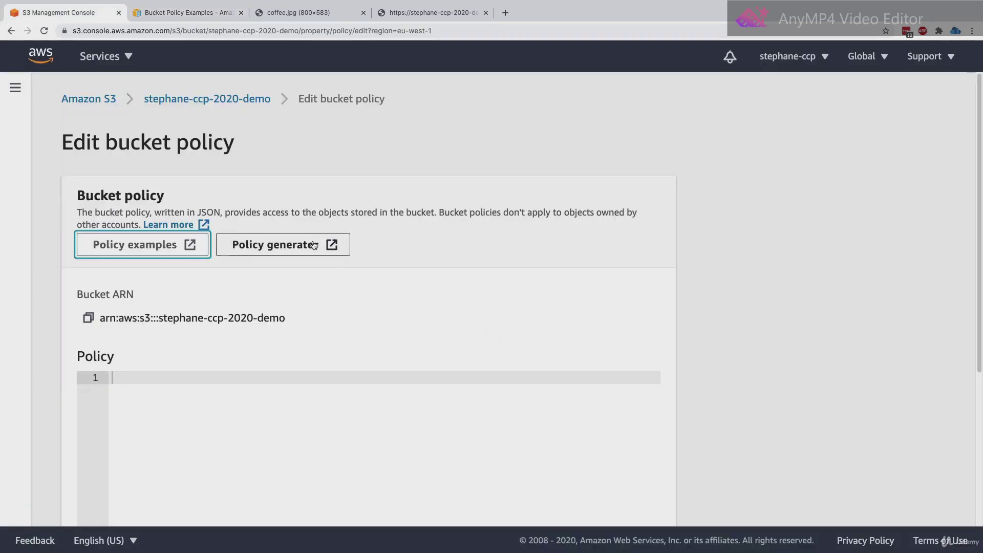
click(312, 246)
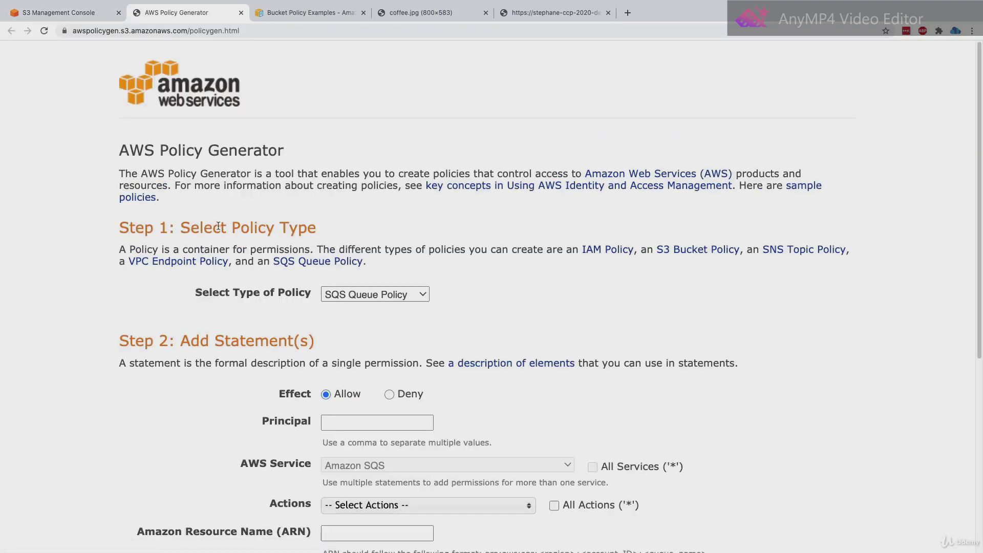
- Set the type of policy to S3 Bucket Policy in the policy generator
drag(185, 225, 315, 227)
click(314, 226)
drag(194, 293, 313, 293)
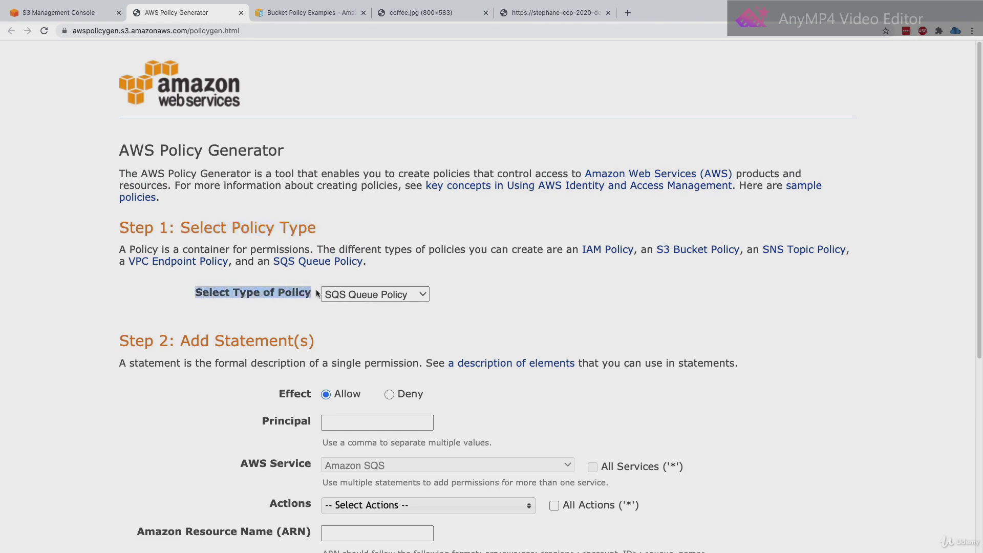
click(337, 295)
click(349, 309)
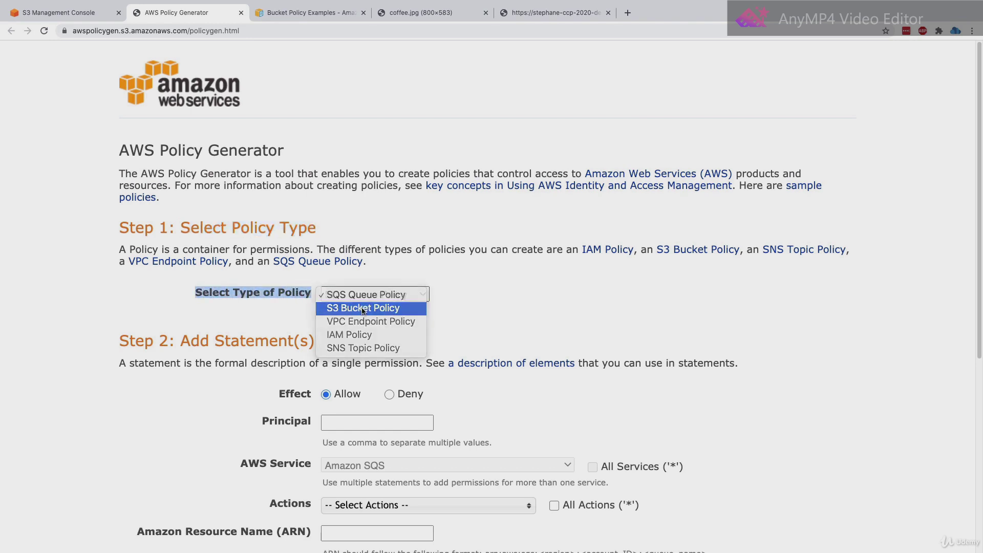
click(417, 251)
scroll(414, 255, down, 1)
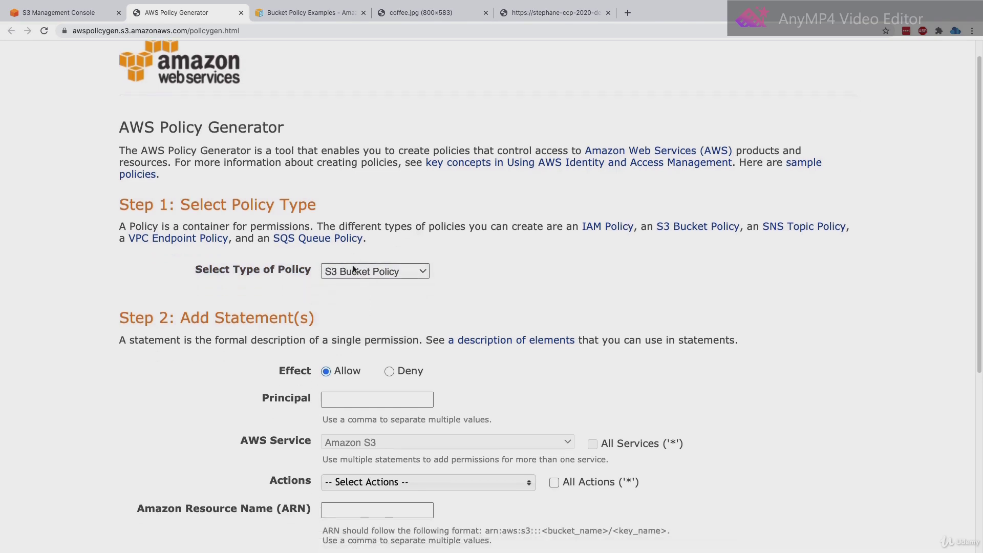
- Set the principal of the Allow statement to *
scroll(434, 416, down, 1)
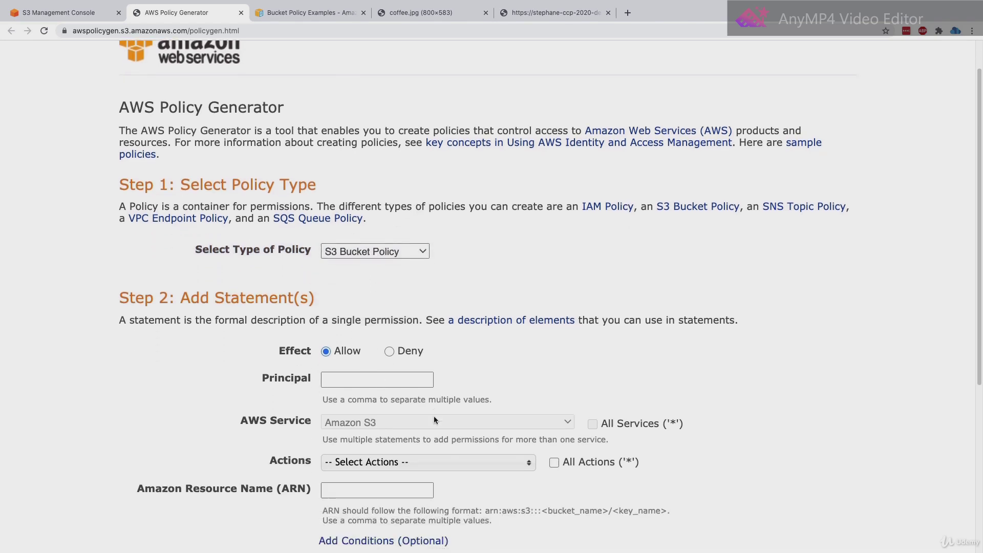
scroll(358, 384, down, 1)
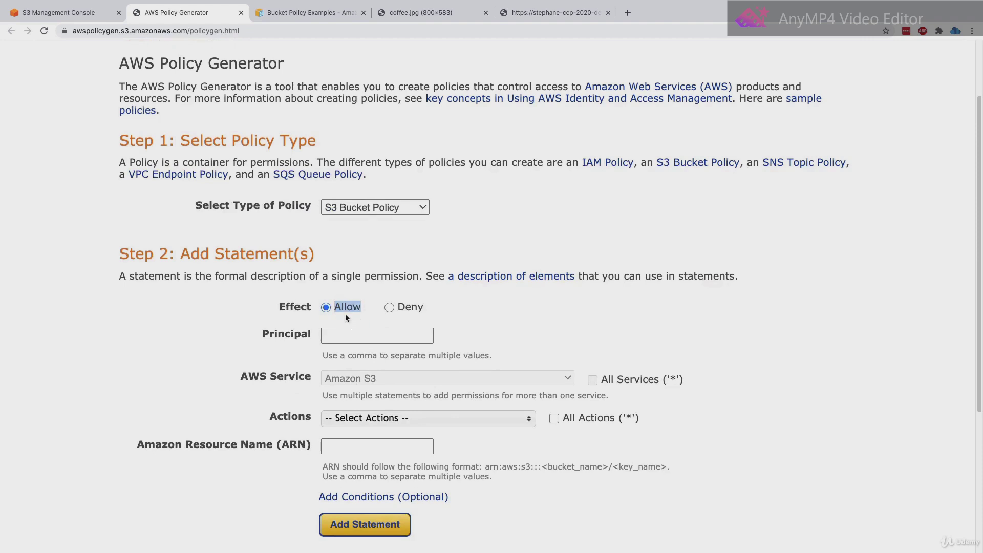
click(354, 330)
text(*)
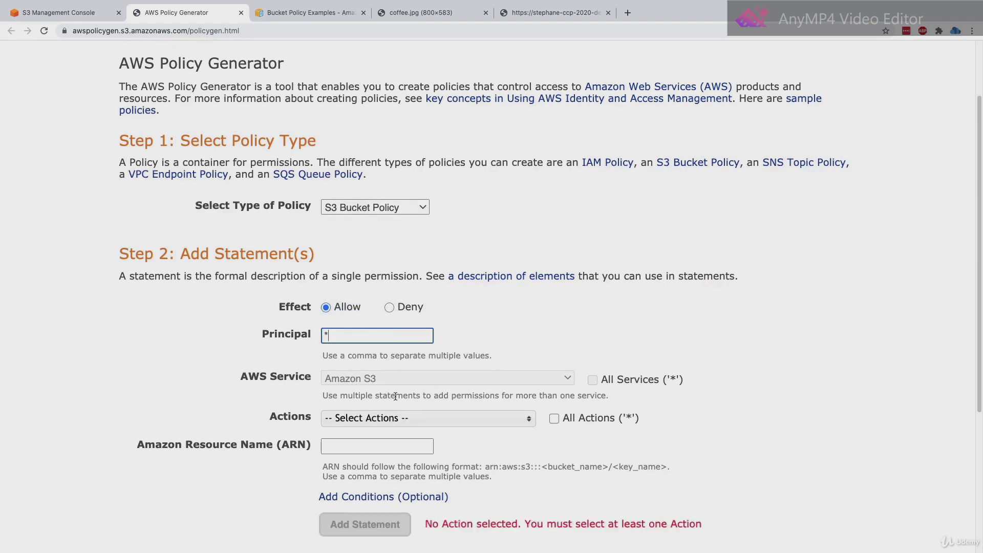
click(302, 388)
scroll(303, 388, down, 1)
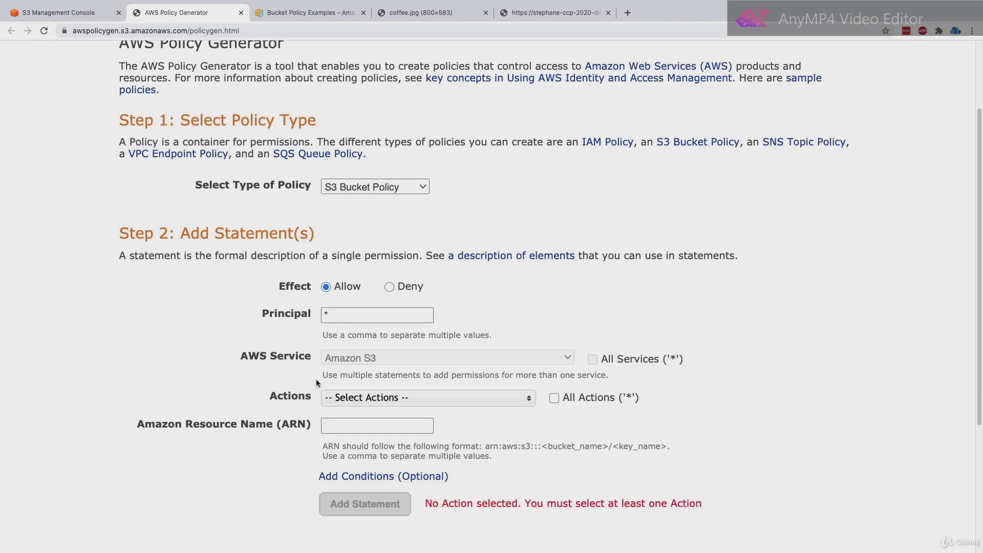
- Select GetObject as the action of the policy statement
click(338, 395)
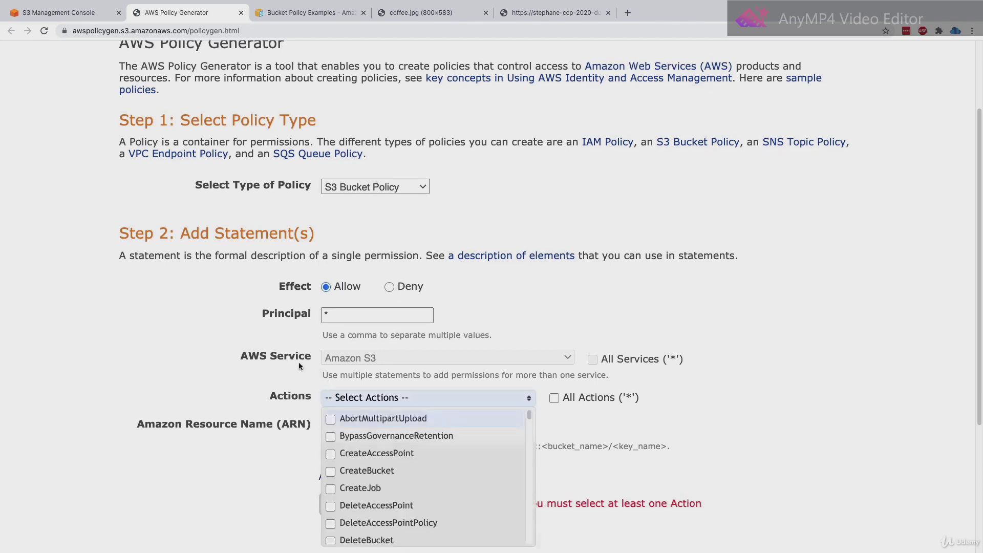
scroll(284, 364, down, 1)
click(360, 380)
click(360, 380)
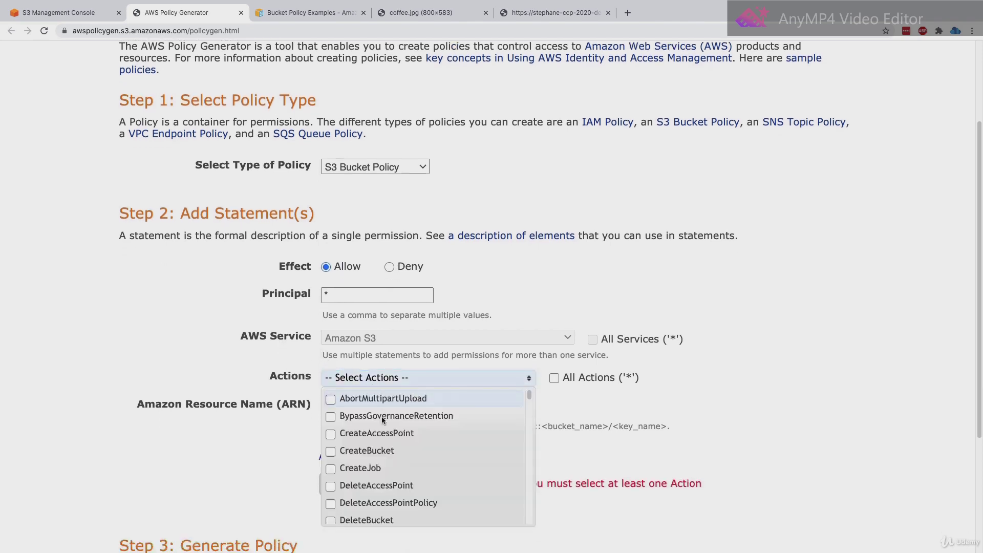
scroll(386, 436, down, 8)
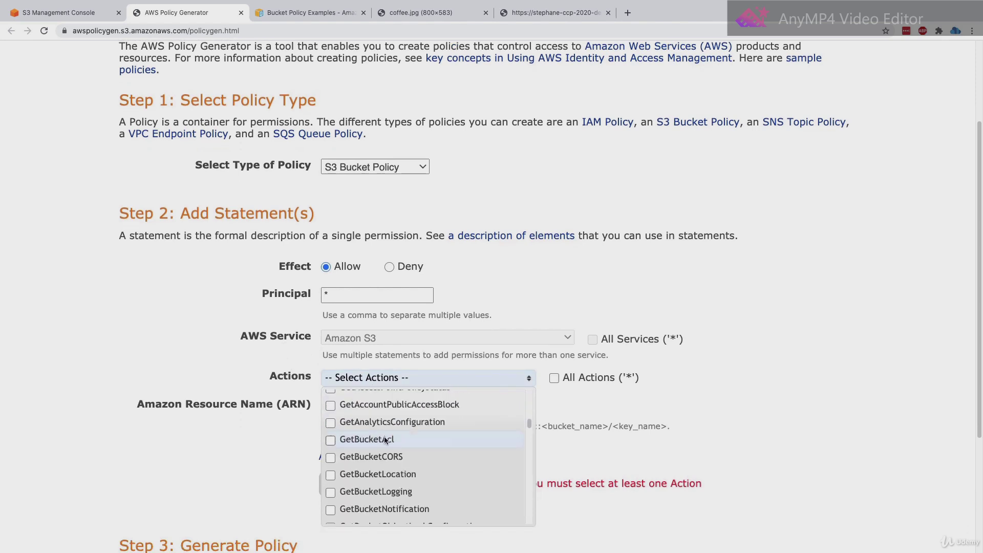
scroll(386, 439, down, 8)
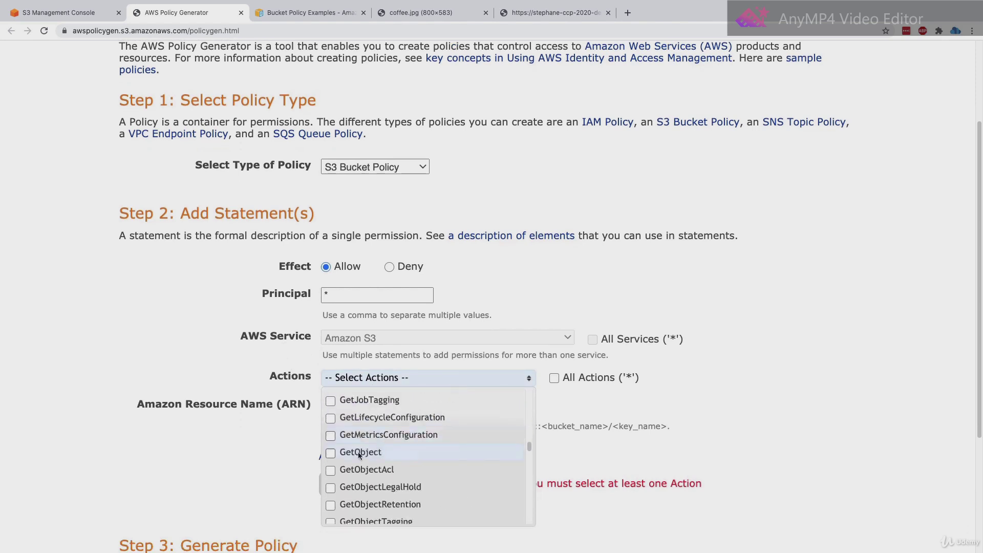
click(330, 453)
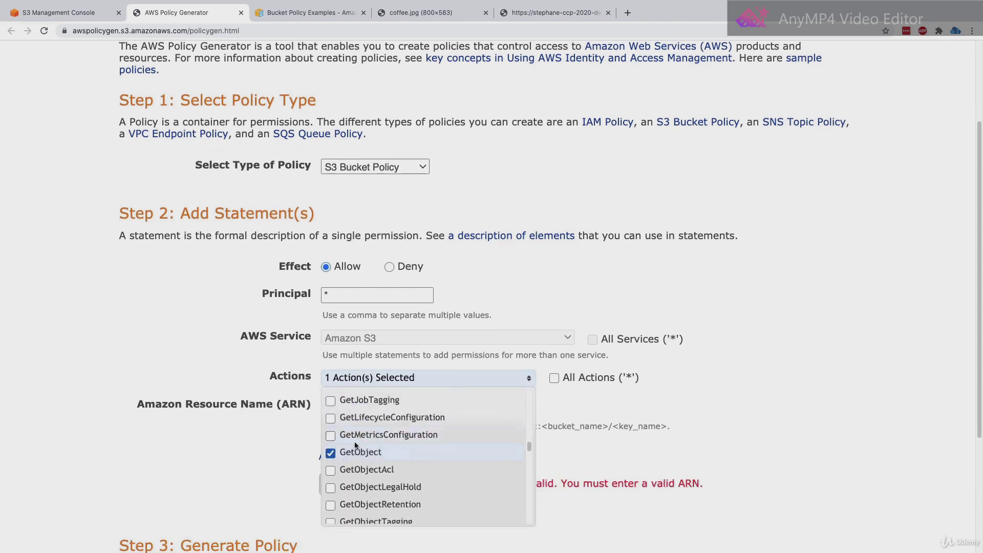
click(305, 365)
- Copy the bucket's ARN from the S3 console into the statement's Amazon Resource Name and append /*
click(330, 405)
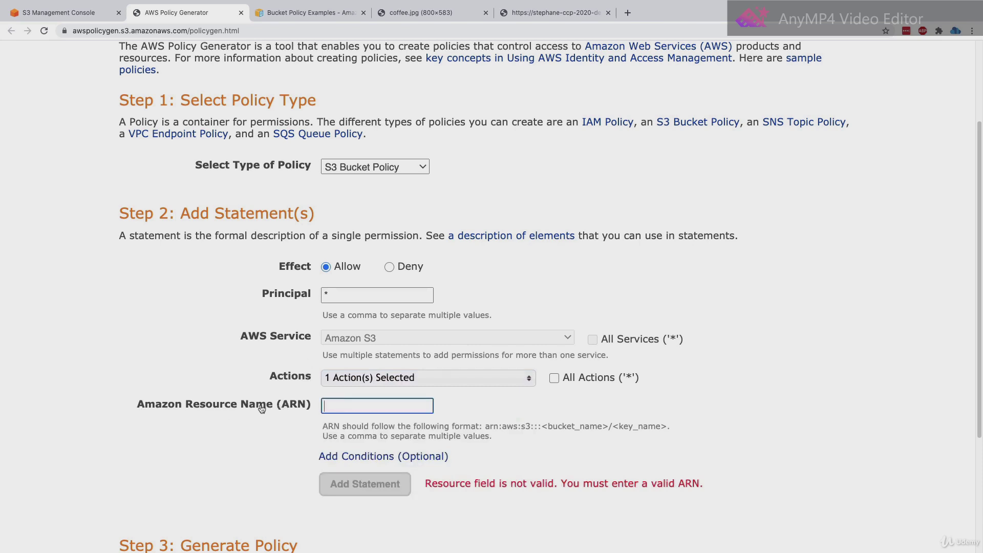
scroll(410, 428, down, 1)
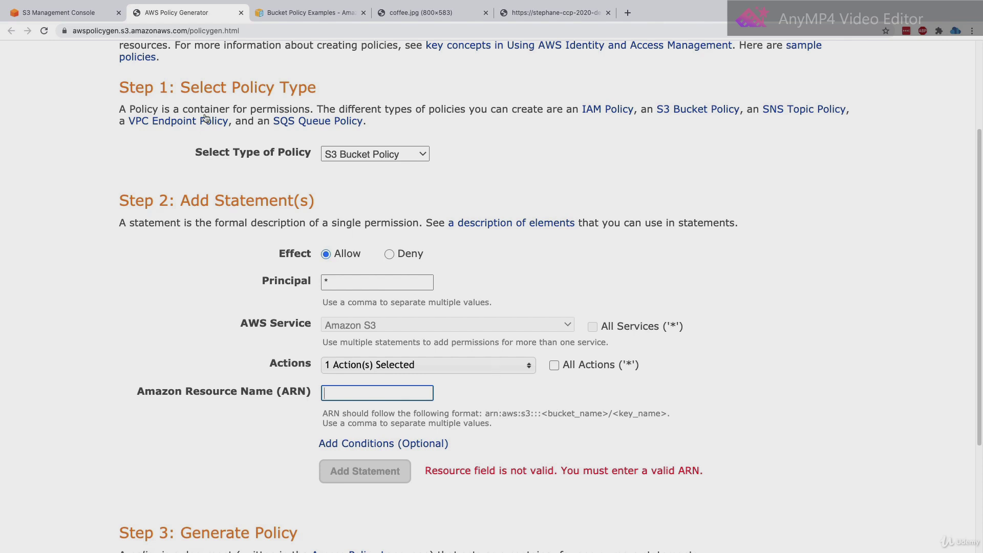
click(81, 17)
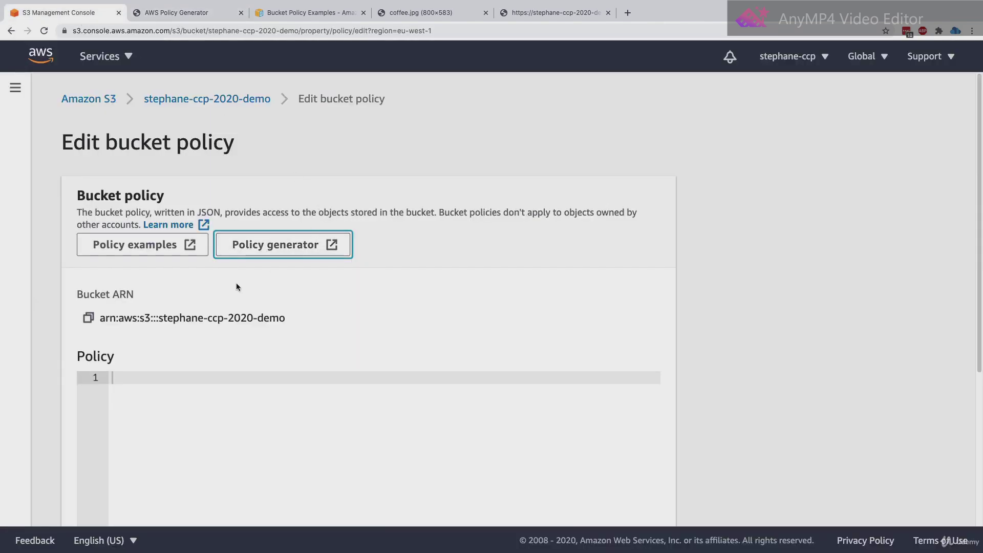
click(88, 318)
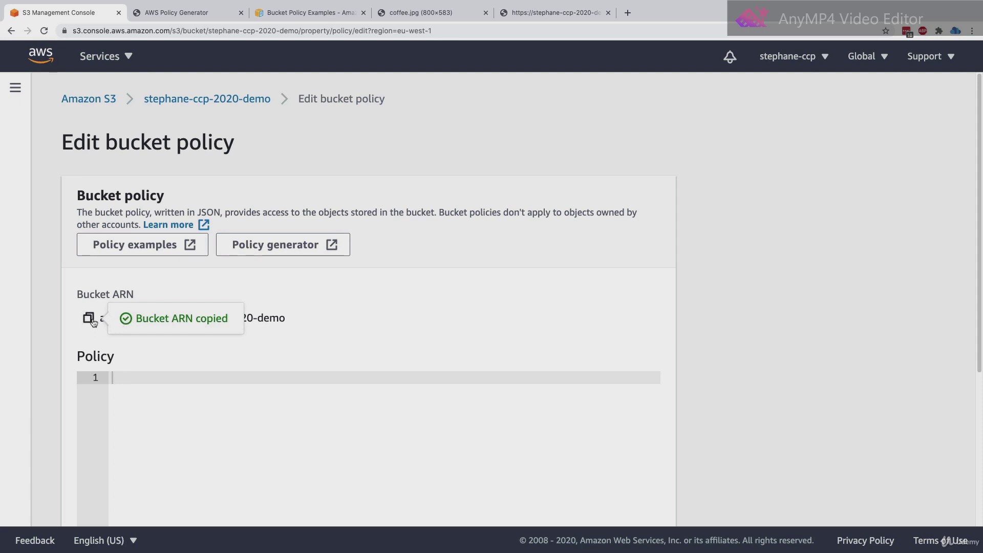
key(ctrl+Tab)
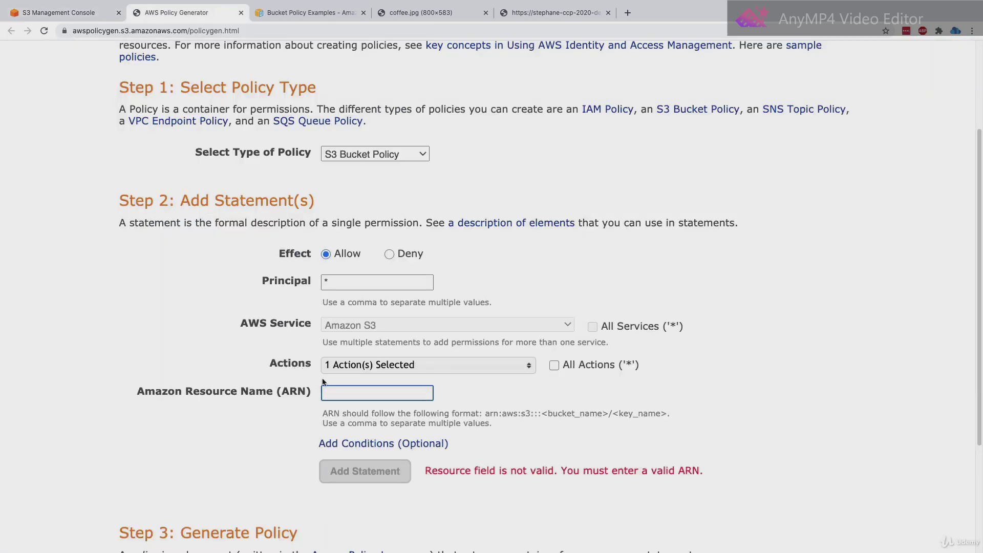
key(super+v)
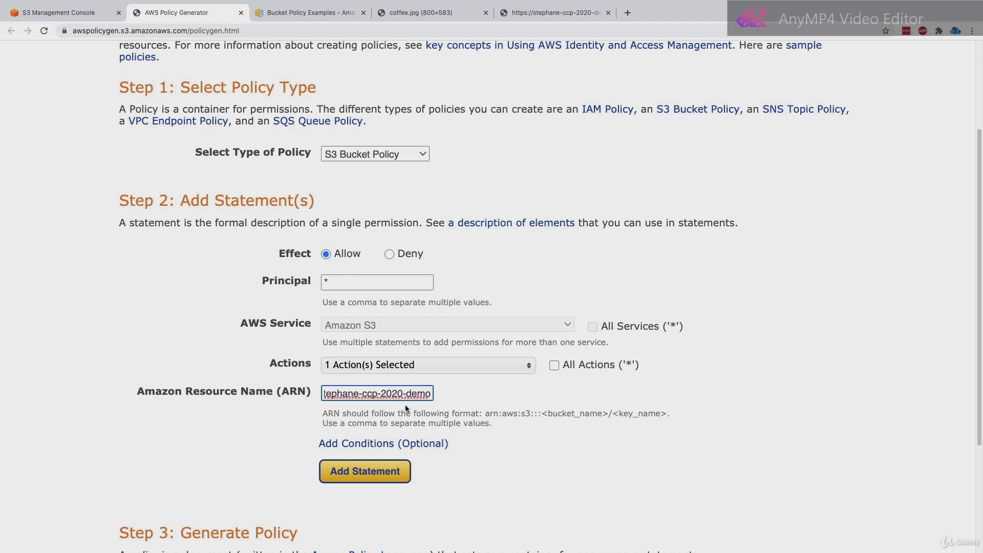
text(//)
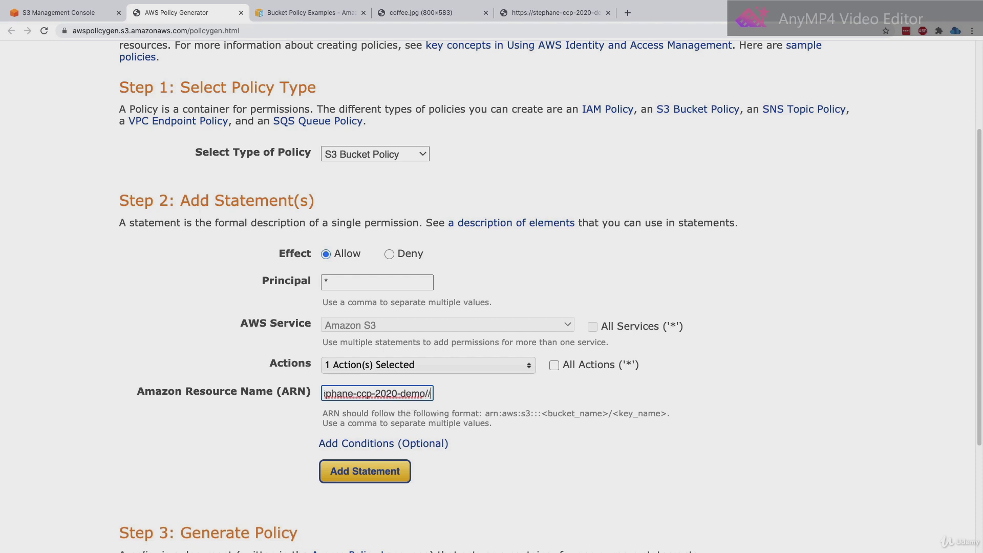
key(BackSpace)
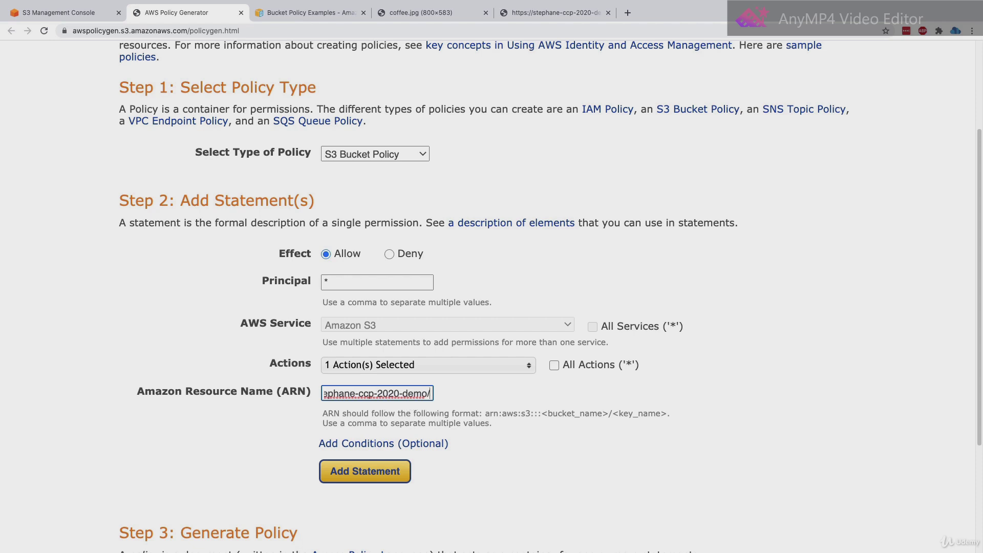
text(*)
- Check which S3 action is selected for the policy statement
click(404, 366)
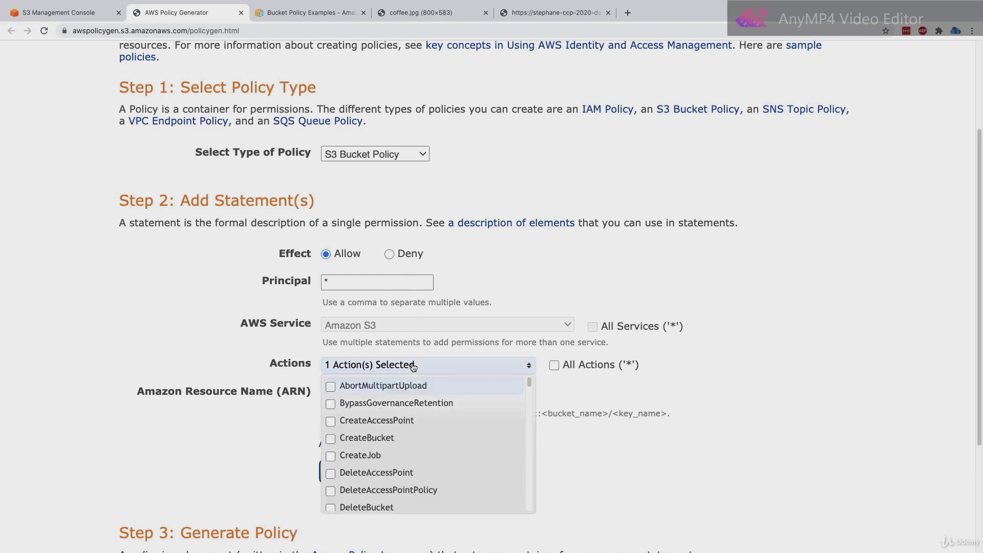
scroll(366, 446, down, 5)
scroll(367, 446, down, 10)
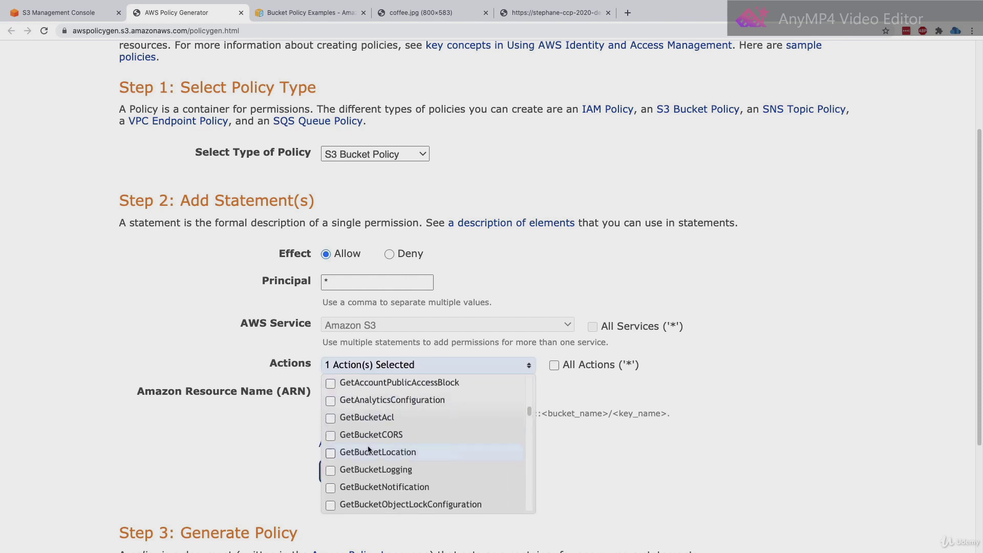
scroll(368, 445, down, 1)
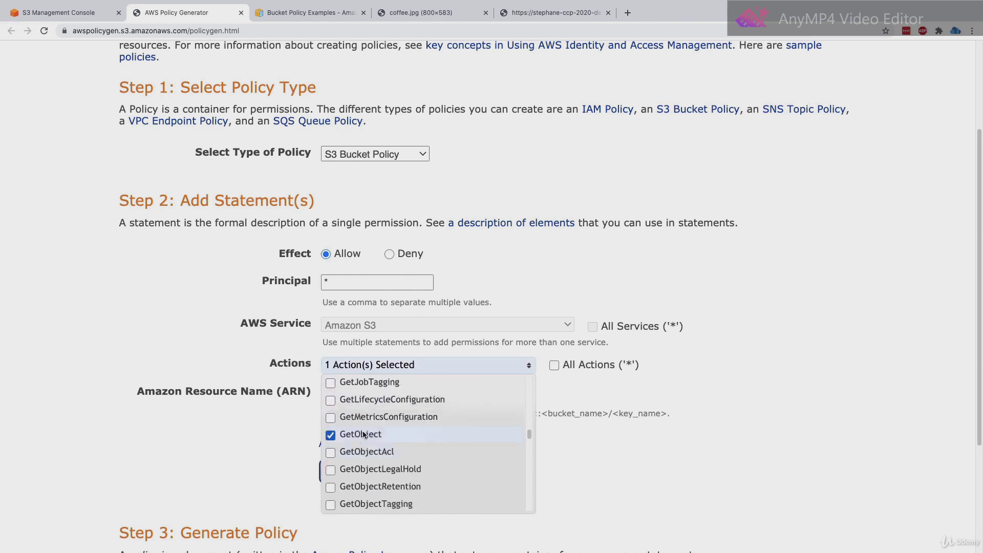
click(583, 406)
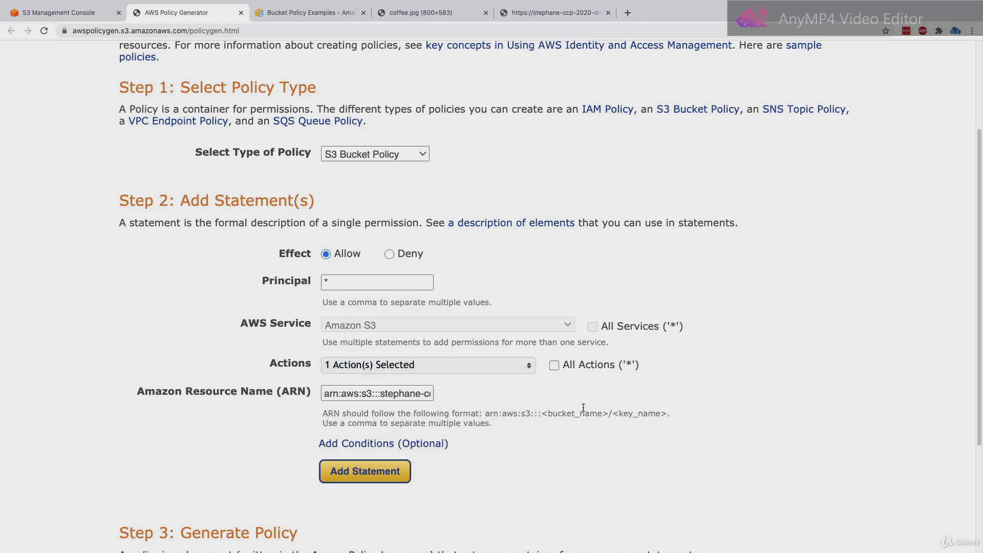
- Make sure the statement's Amazon Resource Name ends with /*
click(428, 393)
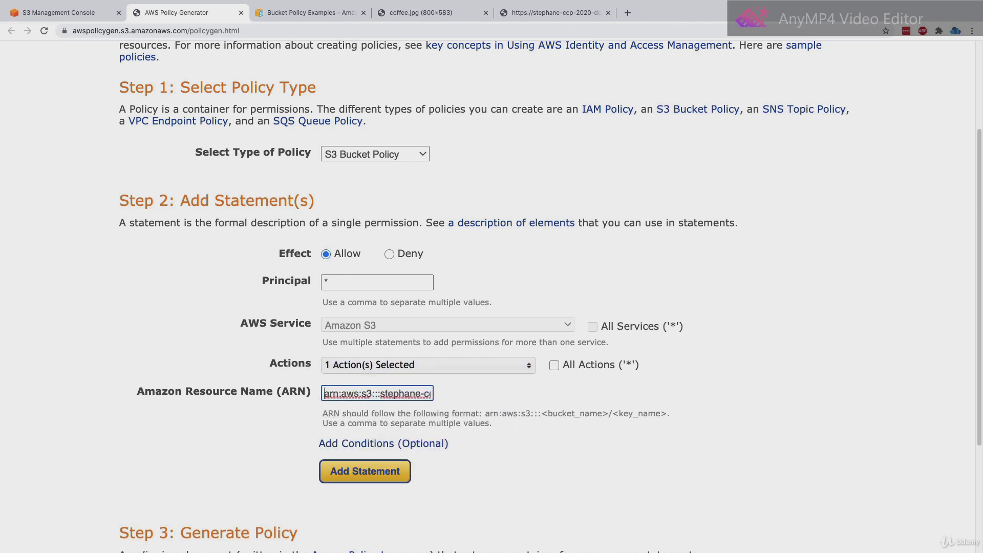
key(End)
text(/*)
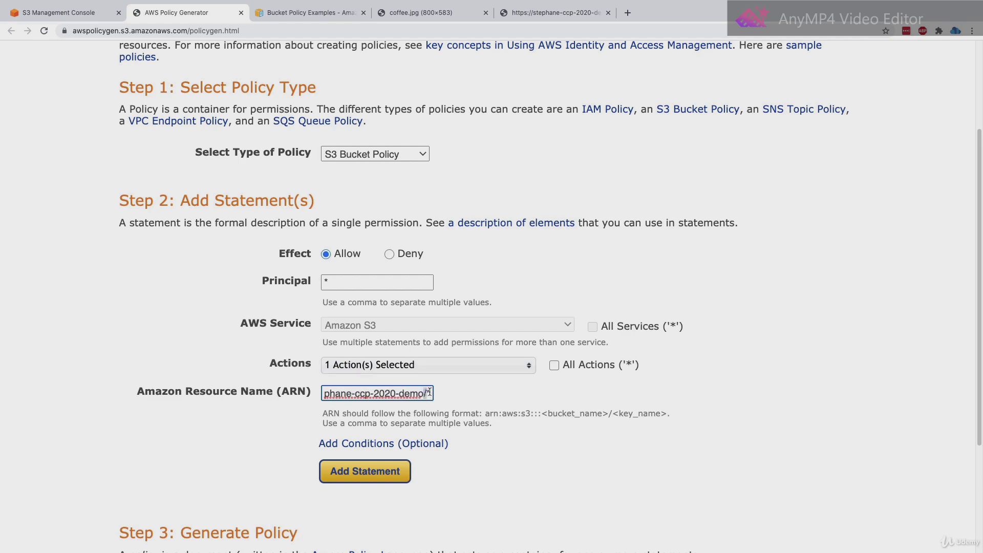
click(447, 398)
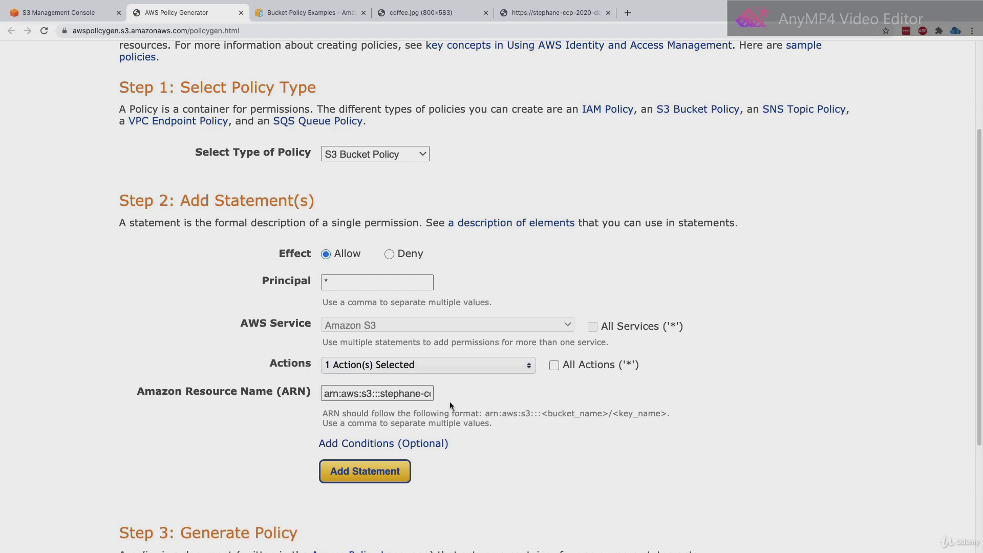
- Add the completed Allow statement and generate the policy JSON document
scroll(410, 446, down, 1)
click(406, 450)
scroll(405, 444, down, 5)
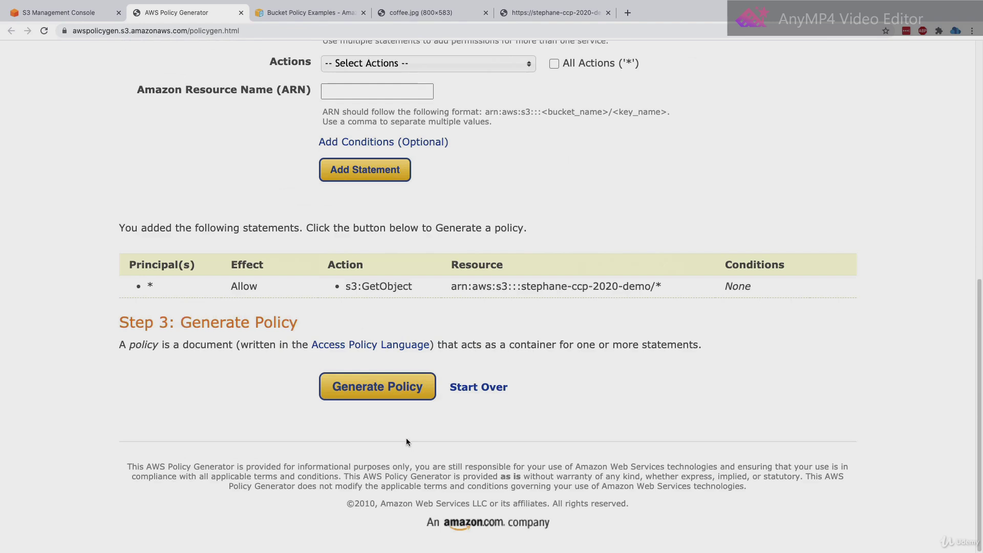
click(407, 386)
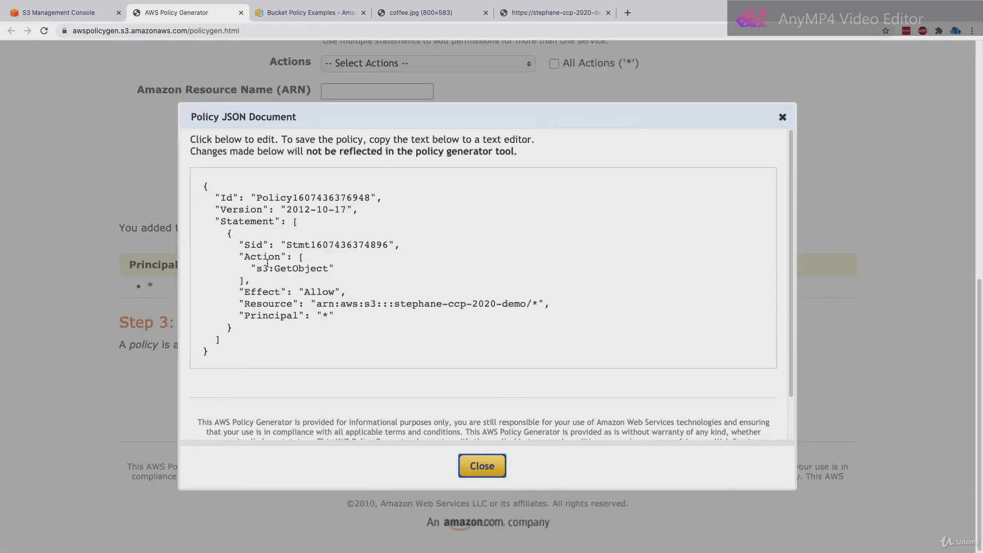
- Review the action, resource and principal in the generated policy JSON
drag(258, 268, 330, 269)
drag(317, 303, 526, 304)
click(530, 303)
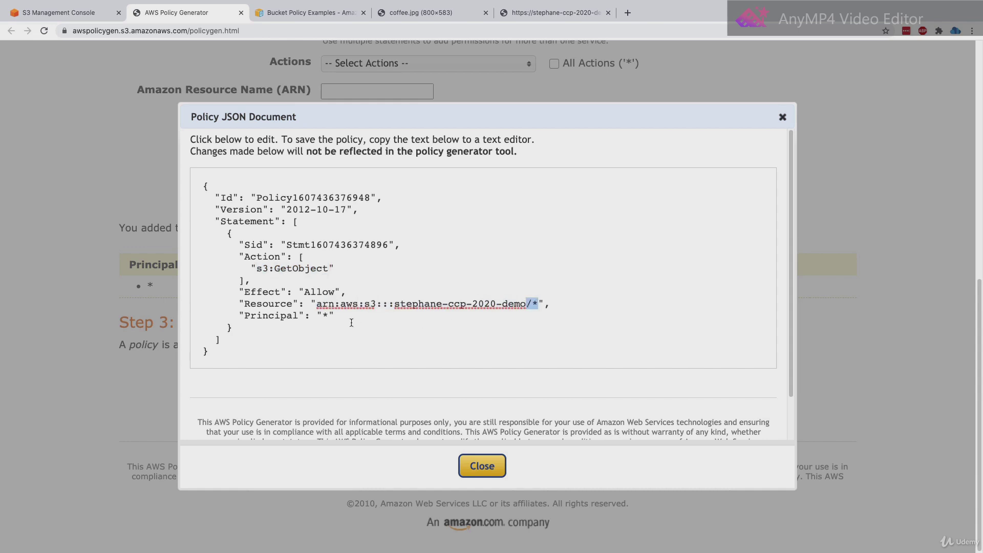
click(325, 318)
click(323, 333)
- Copy the entire generated policy JSON into the S3 console's bucket policy editor and save the changes
drag(250, 354, 204, 186)
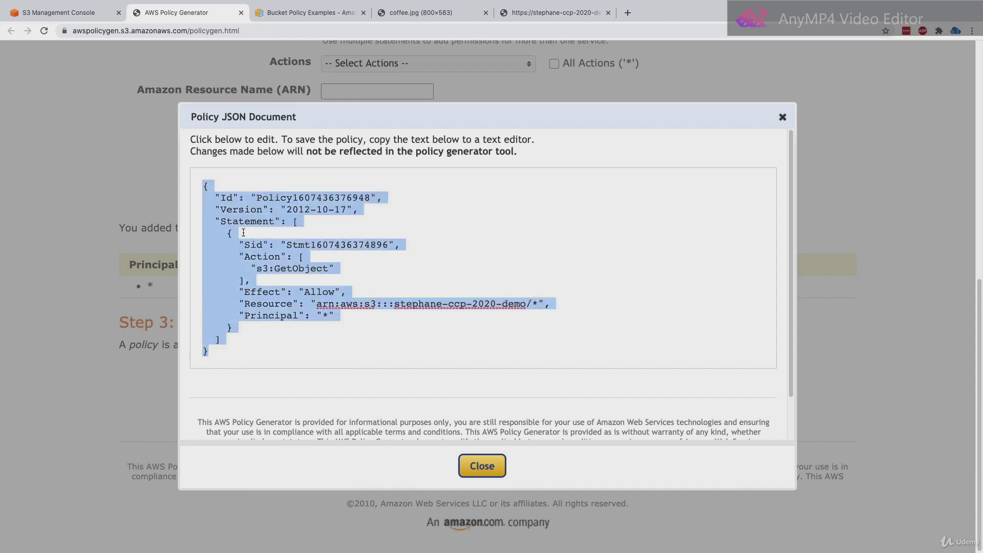
click(491, 467)
key(ctrl+shift+Tab)
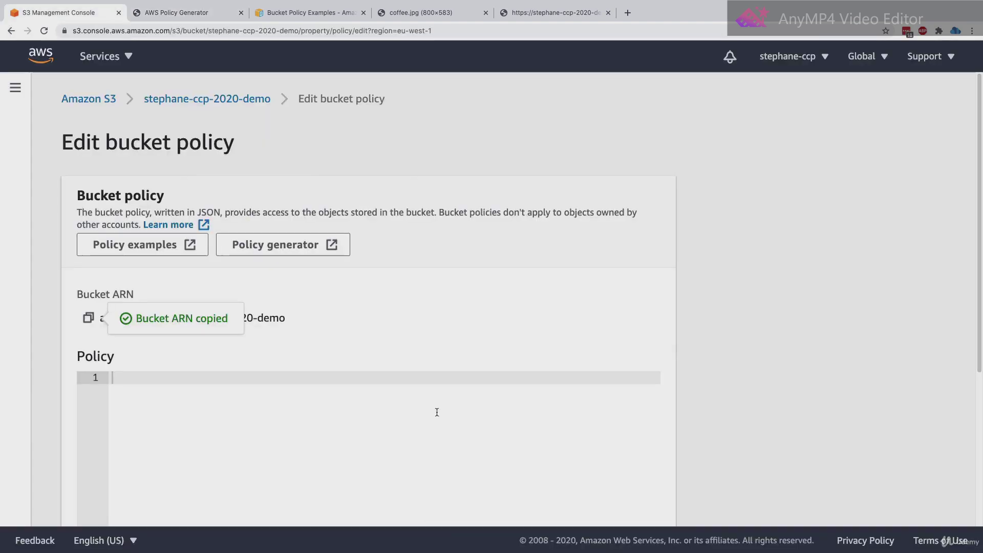
key(ctrl+v)
scroll(302, 404, down, 3)
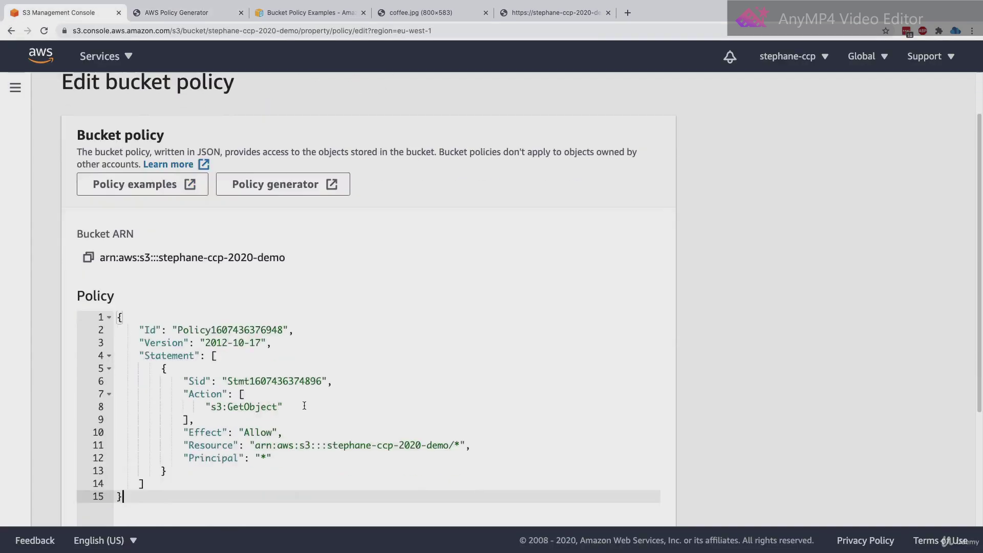
scroll(306, 400, down, 2)
click(603, 502)
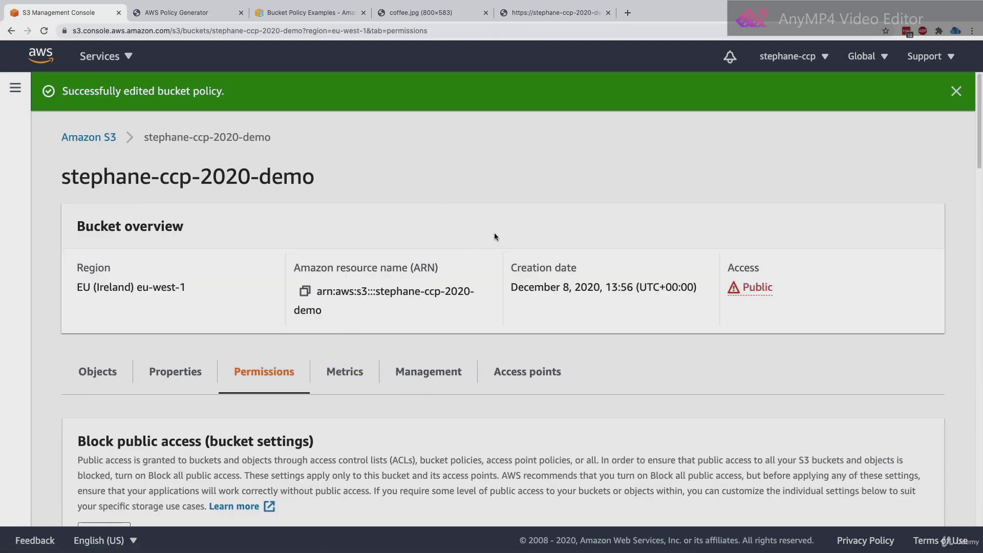
- View the explanation of the bucket's access status in the bucket overview
drag(724, 270, 765, 271)
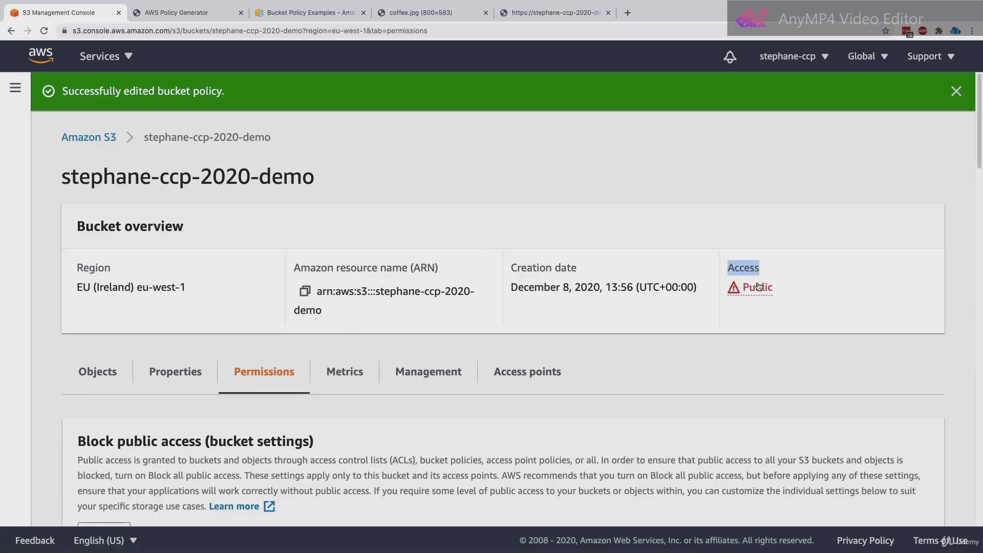
click(758, 287)
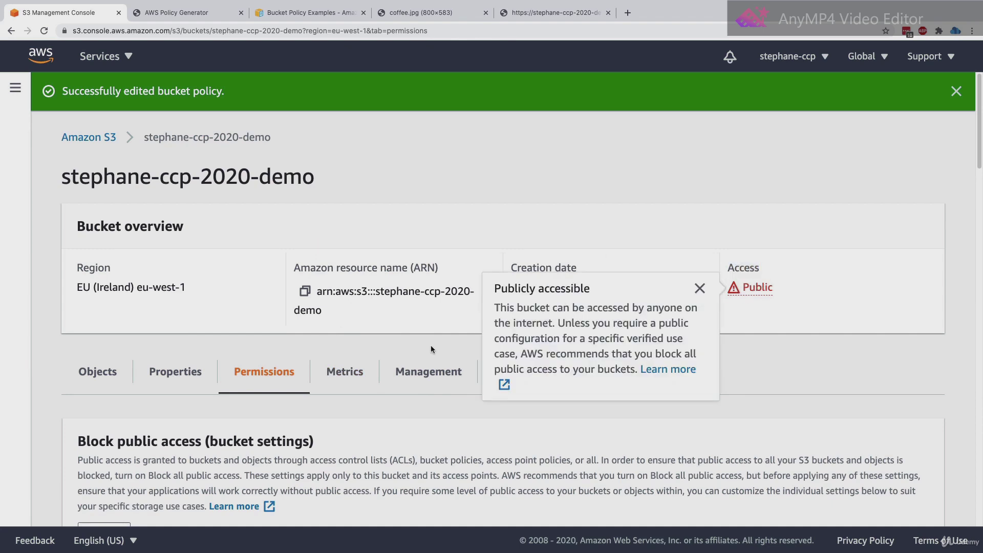
- Go to the details of coffee.jpg in the bucket's objects and open its object URL
click(115, 377)
scroll(162, 353, down, 5)
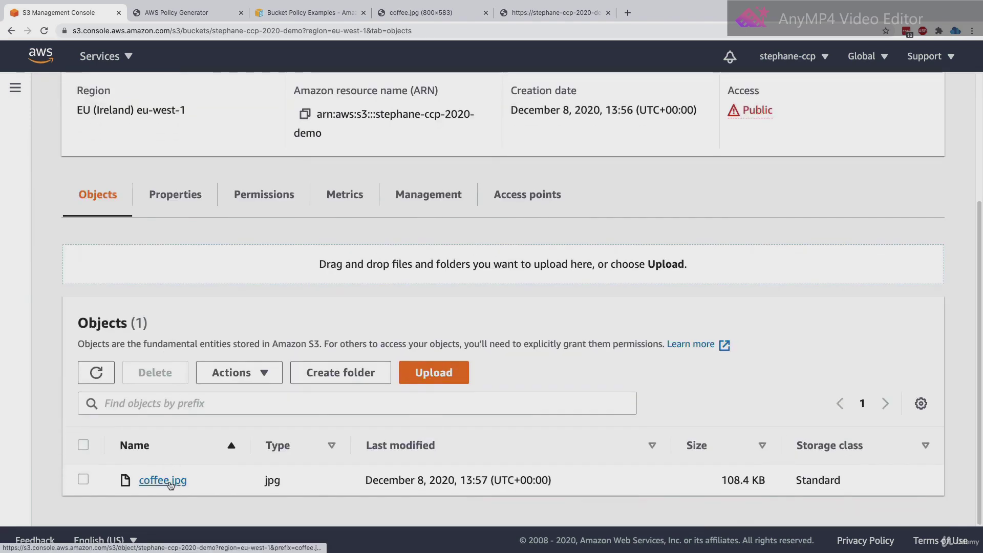
click(163, 480)
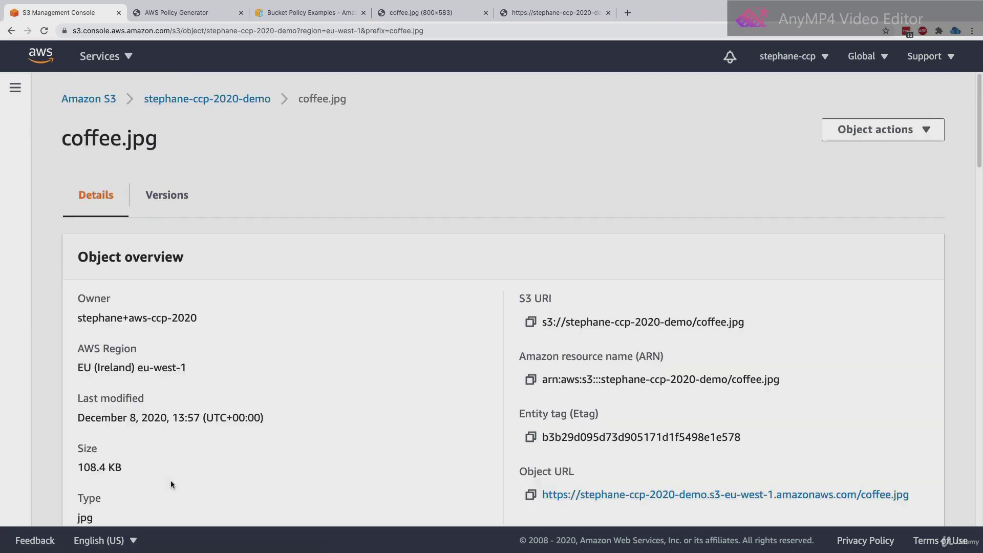
scroll(444, 389, down, 2)
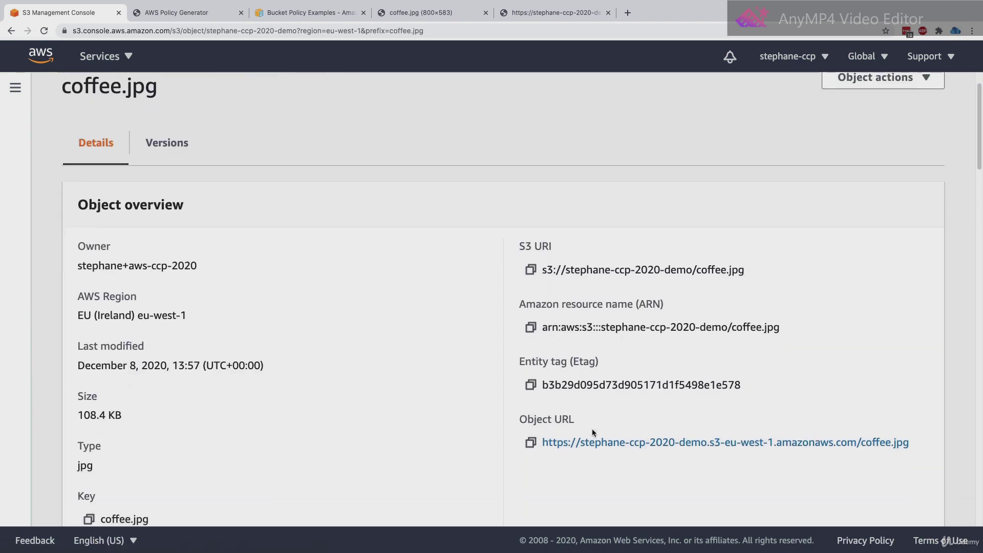
click(606, 443)
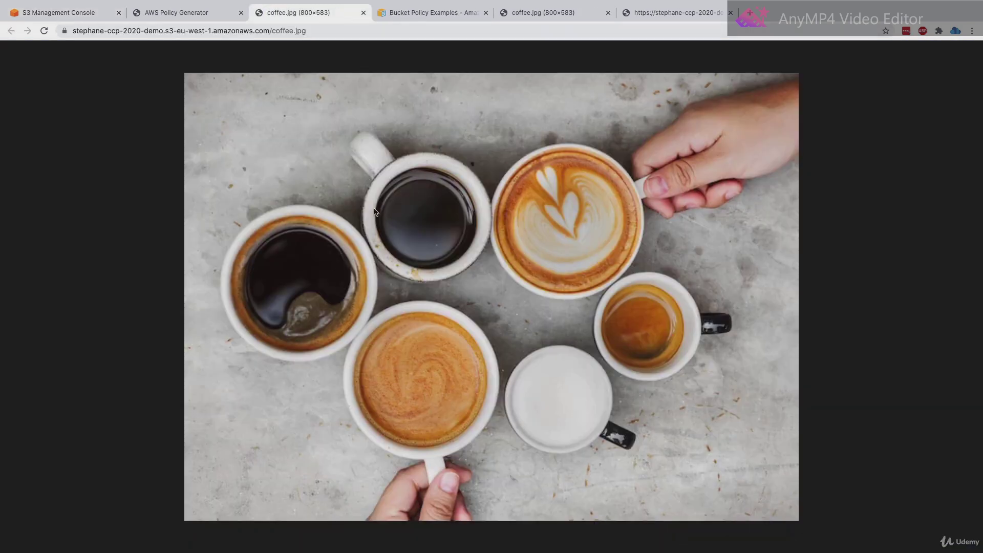
- Examine the address of the loaded coffee.jpg image, and return to the S3 console
click(348, 32)
drag(348, 31, 82, 46)
click(193, 162)
key(super+1)
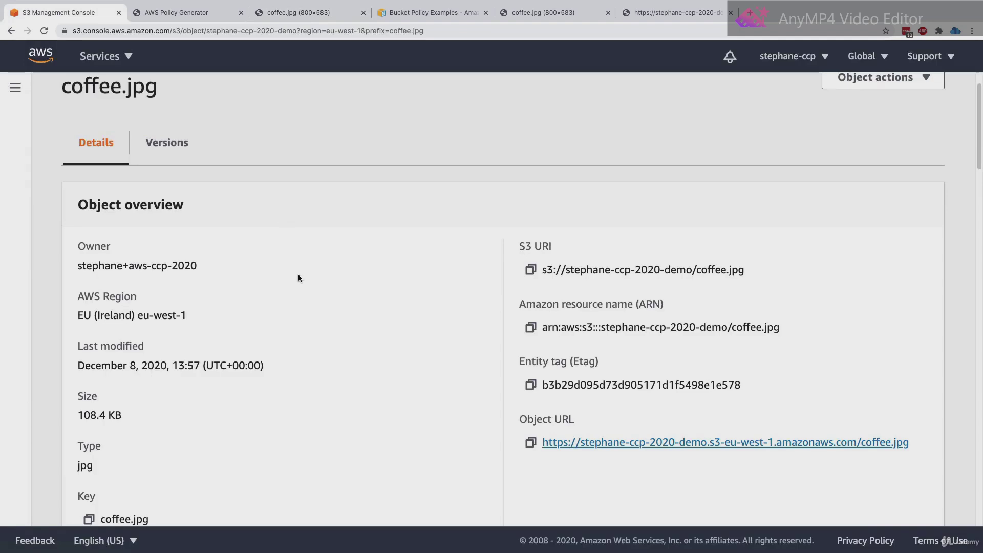
- Upload beach.jpg from the s3 folder to the bucket and return to the bucket's object list
scroll(299, 278, up, 2)
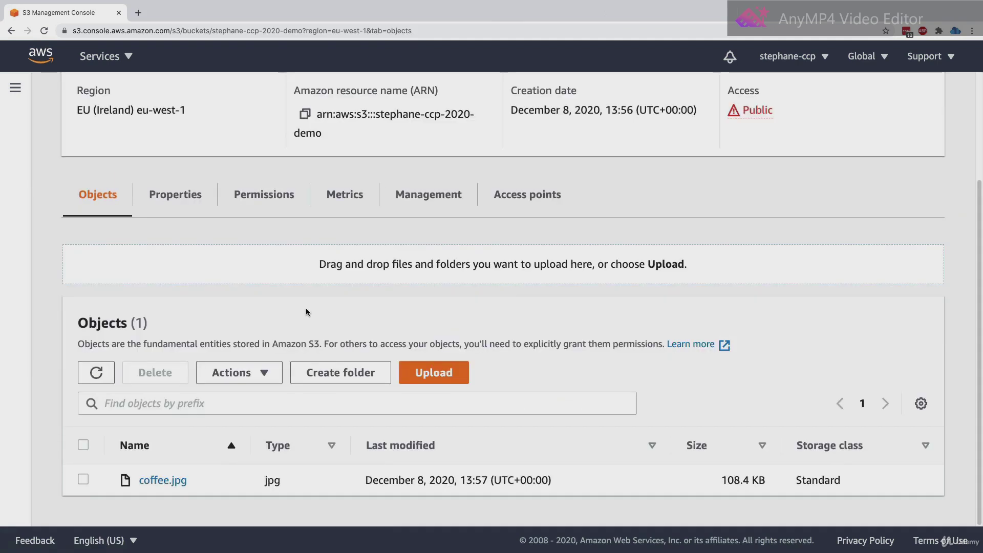
click(410, 374)
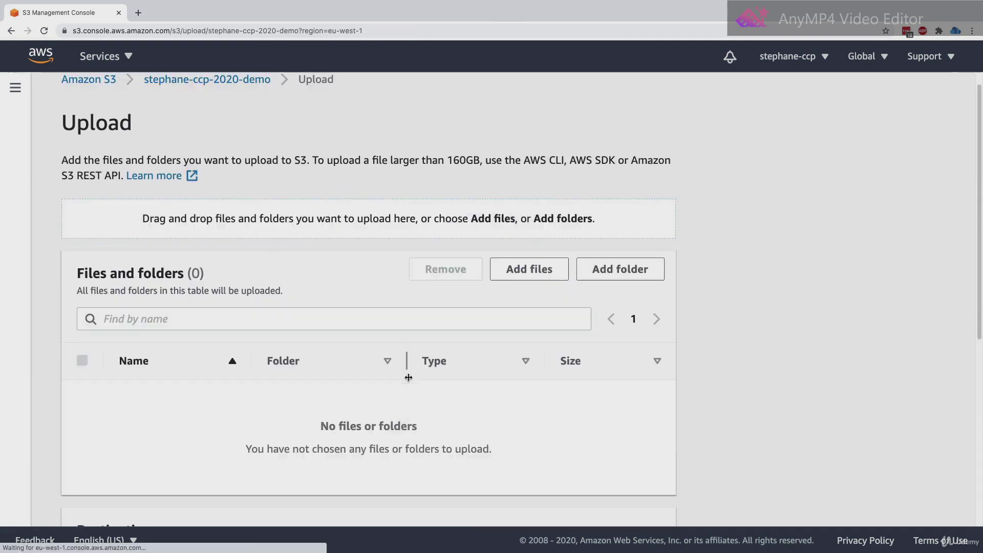
click(522, 271)
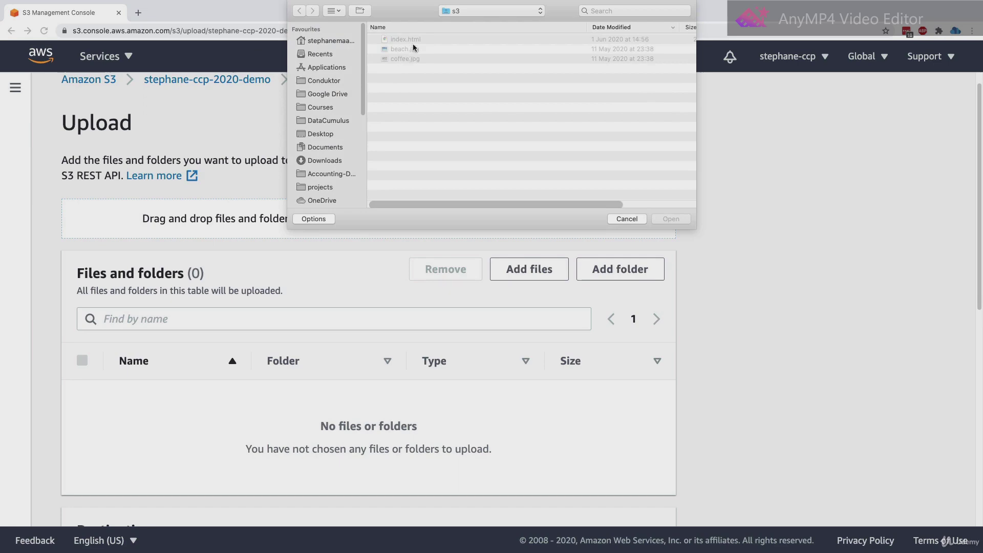
double_click(414, 48)
scroll(373, 411, down, 4)
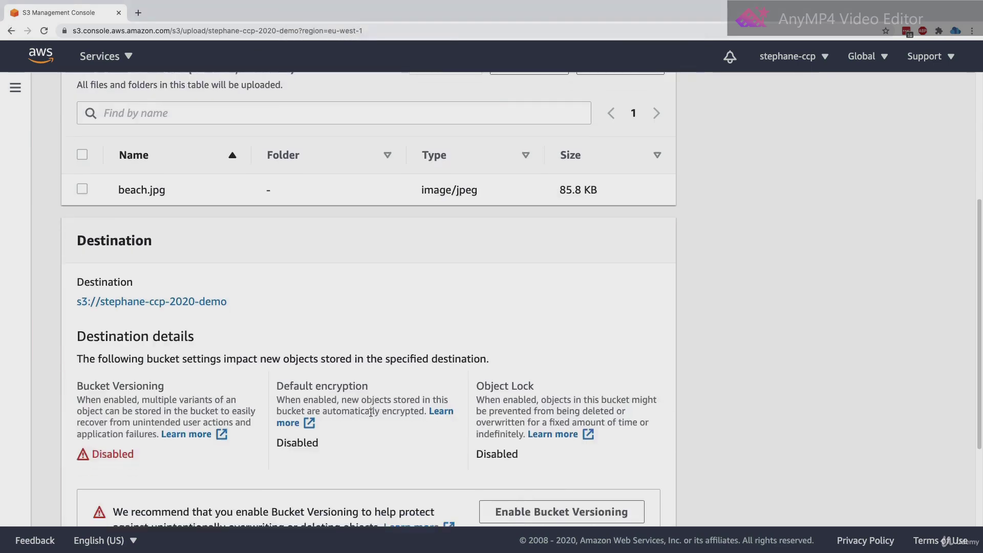
scroll(371, 413, down, 2)
click(646, 499)
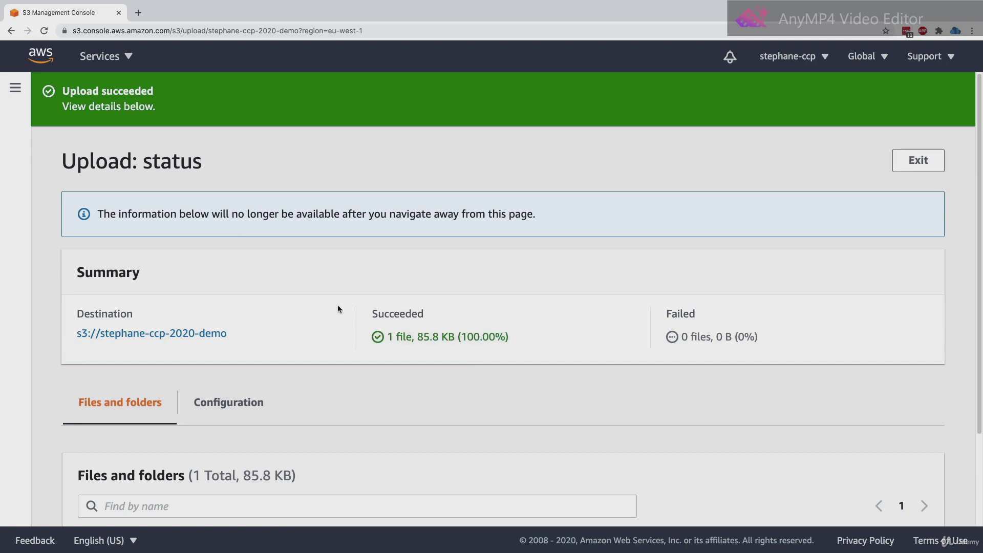
click(210, 334)
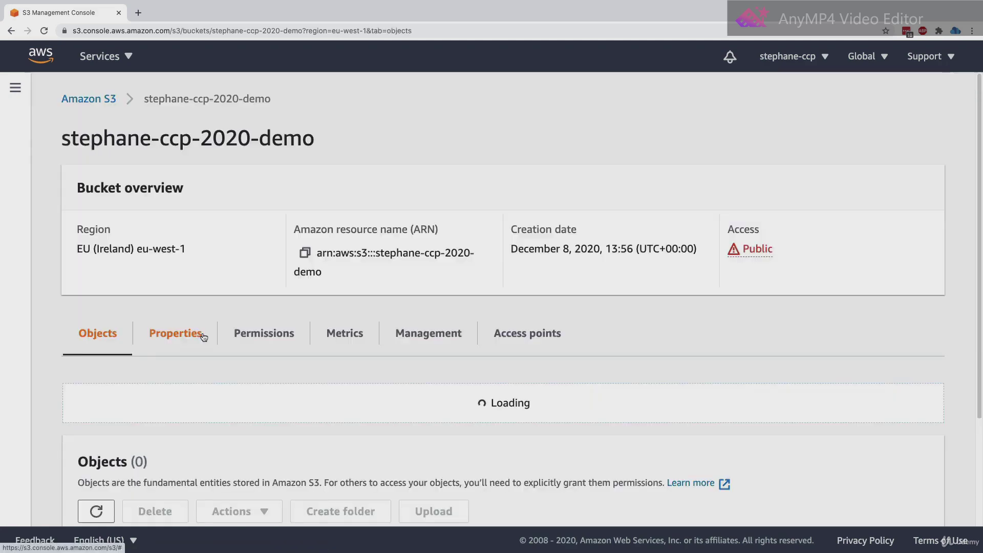
scroll(199, 359, down, 3)
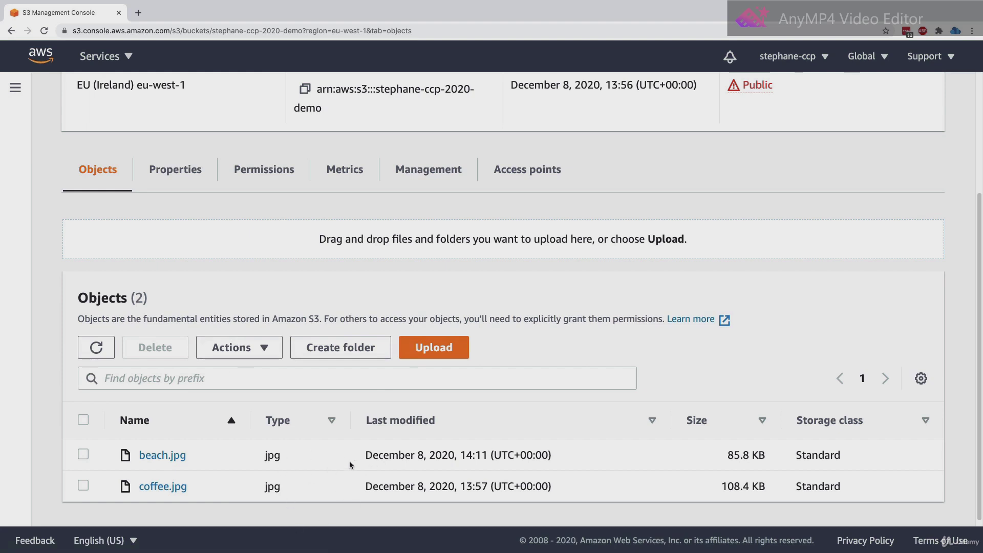
- Upload index.html to the same bucket and return to the bucket page
click(441, 347)
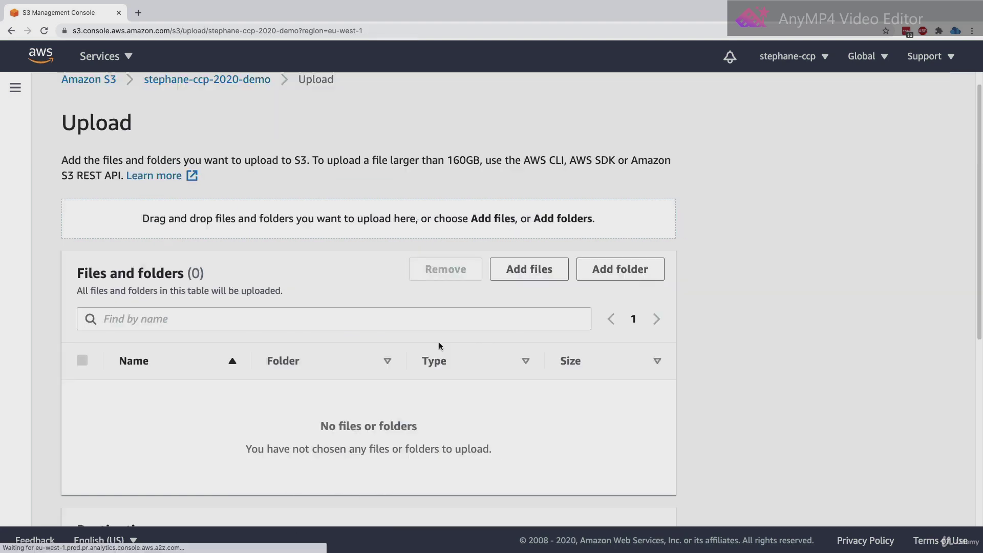
click(528, 279)
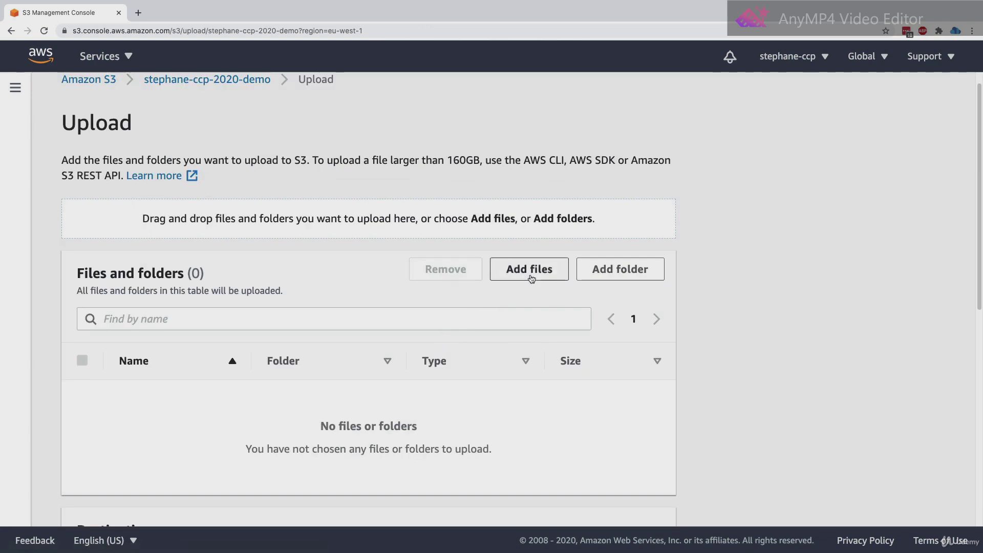
double_click(401, 39)
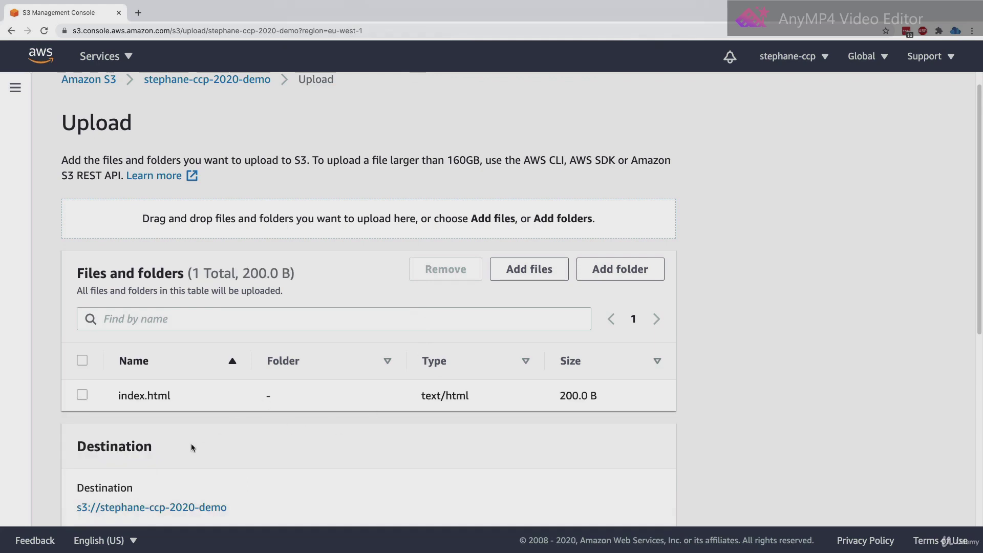
scroll(214, 400, down, 7)
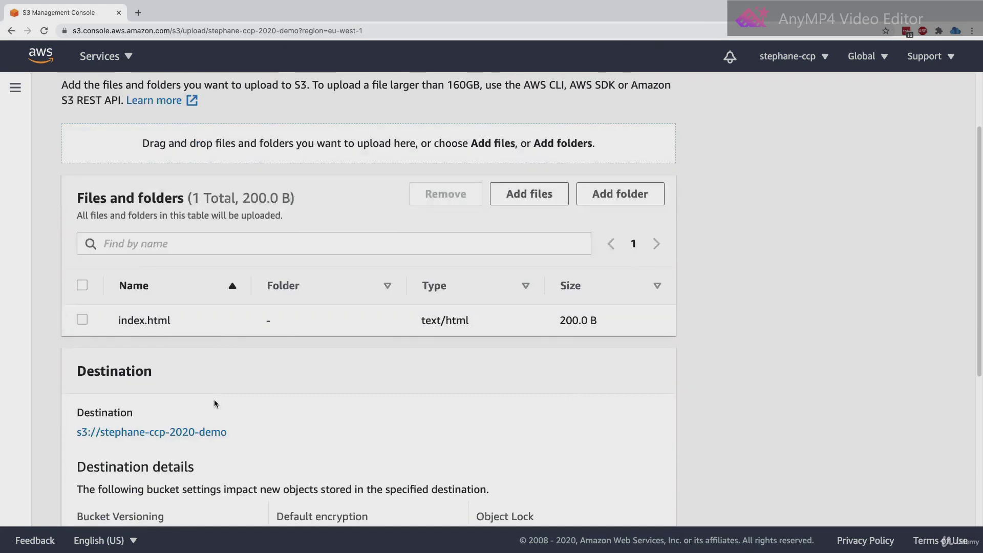
click(639, 502)
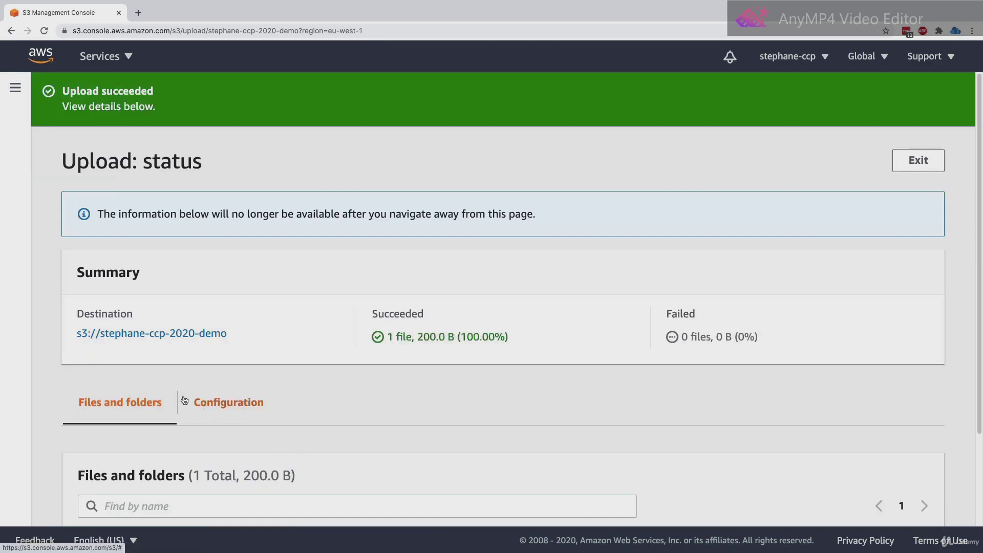
click(184, 335)
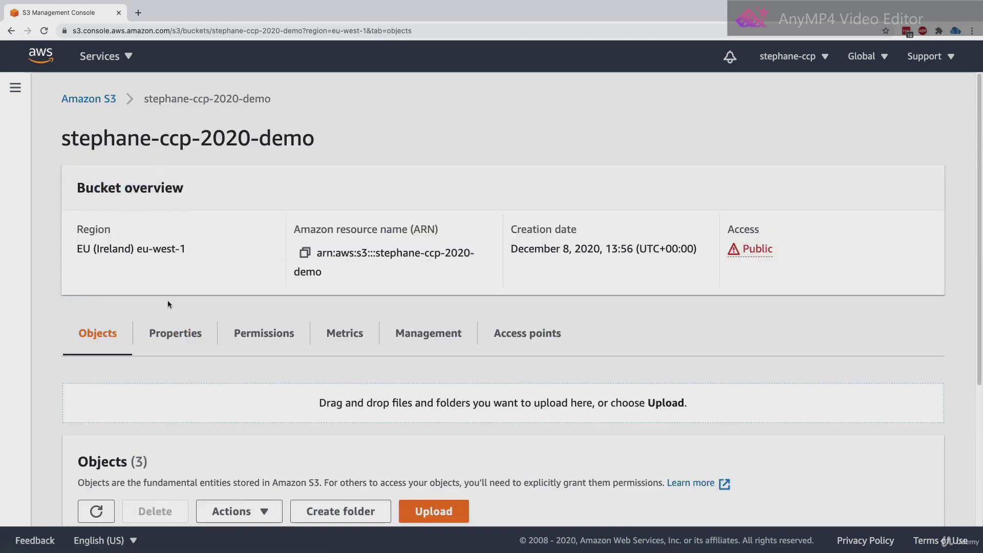
- Open the static website hosting settings in the bucket's properties and enable hosting
click(176, 335)
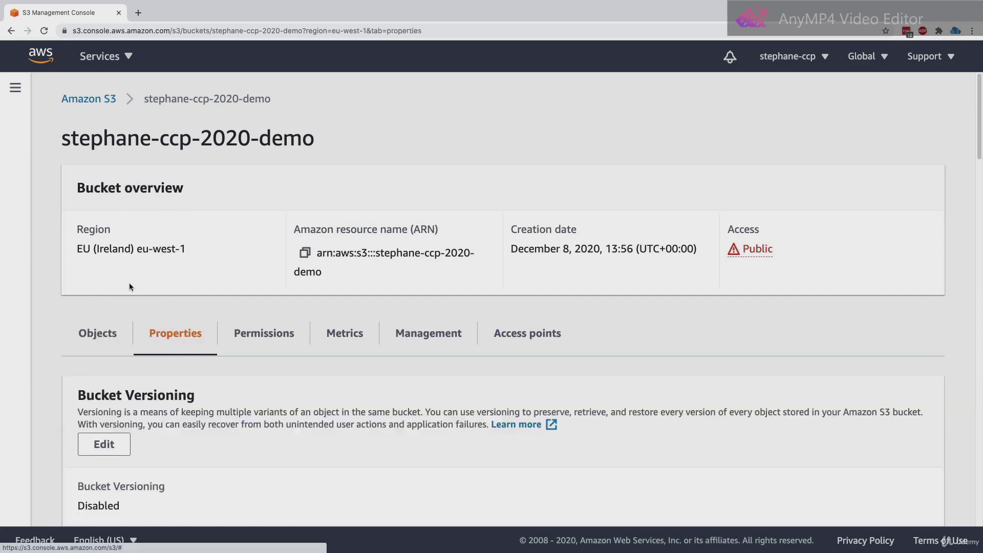
scroll(243, 317, down, 3)
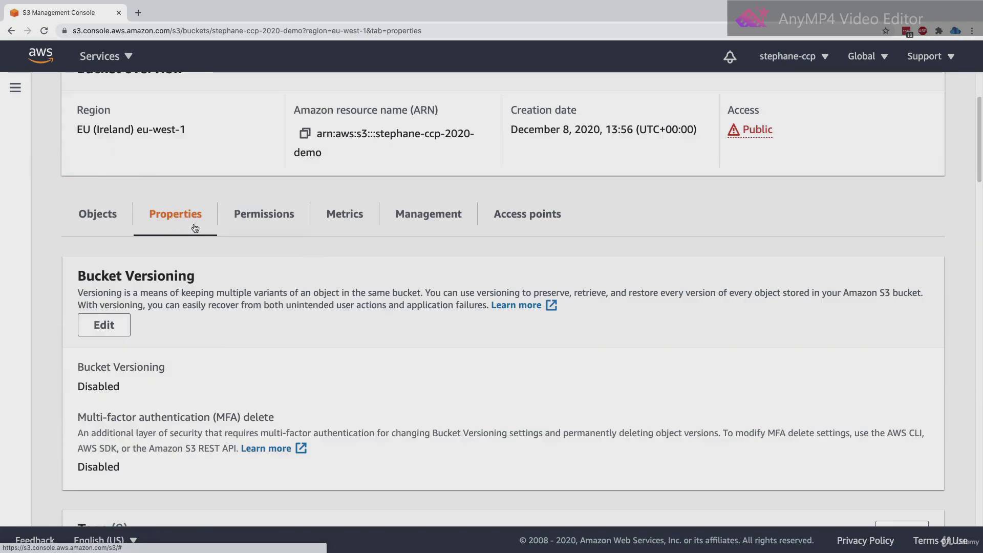
scroll(226, 259, down, 12)
scroll(226, 259, down, 15)
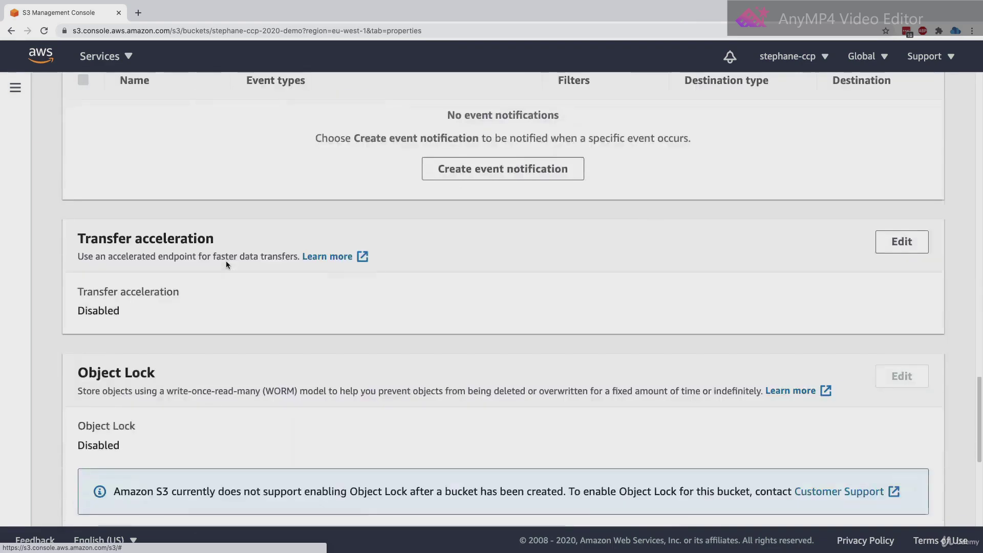
drag(91, 385, 191, 386)
click(457, 365)
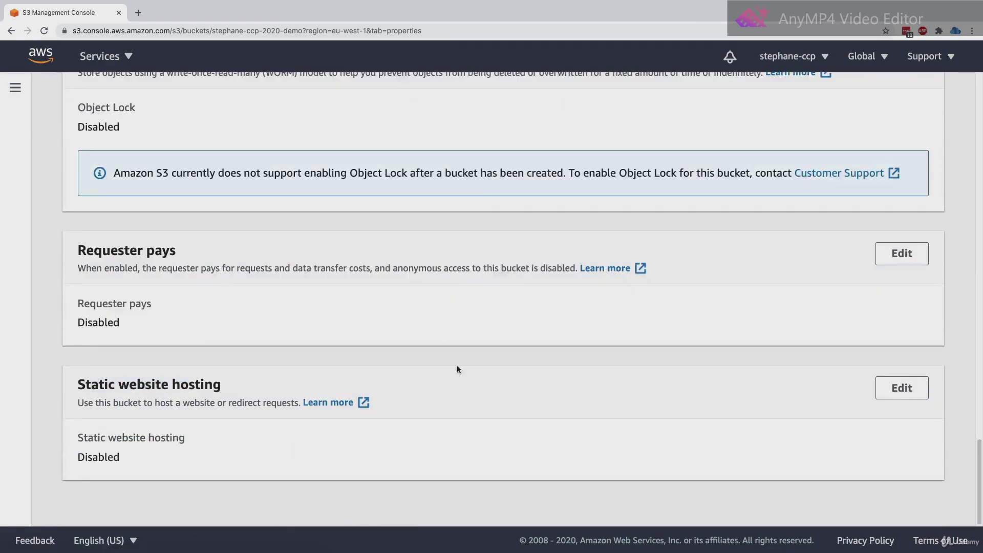
click(901, 389)
click(114, 298)
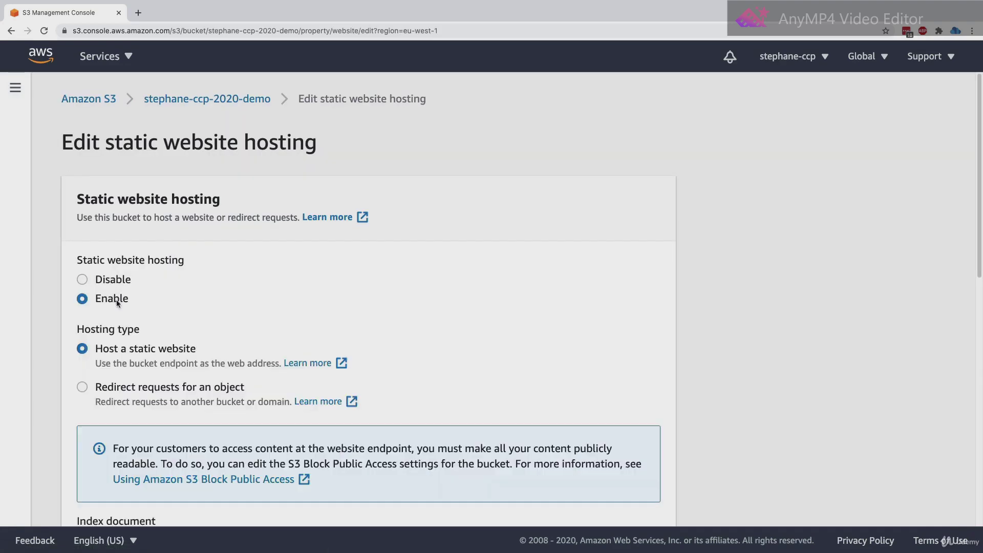
- Keep the hosting type as Host a static website and set the index document to index.html
scroll(134, 314, down, 2)
drag(113, 296, 191, 297)
click(191, 297)
scroll(194, 296, down, 3)
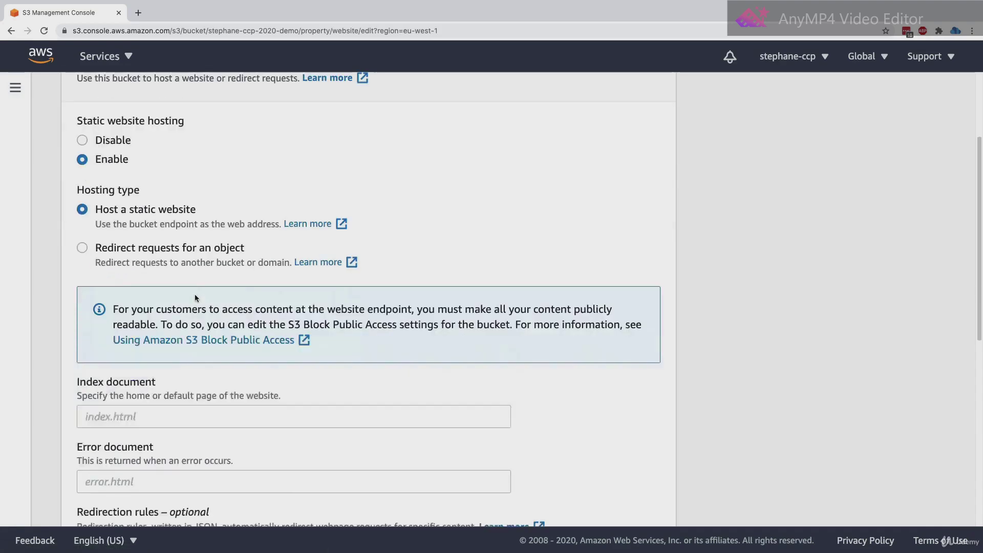
scroll(104, 369, down, 2)
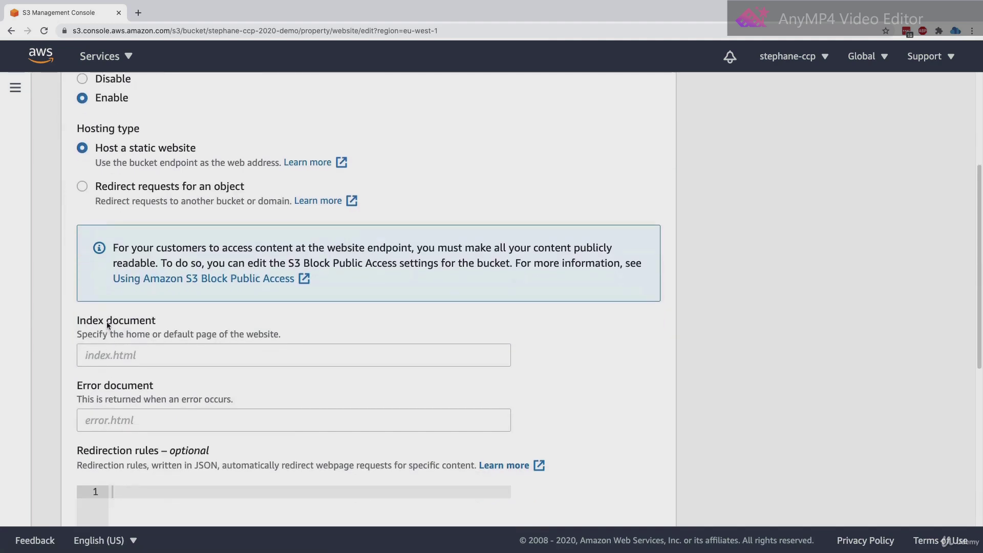
click(132, 325)
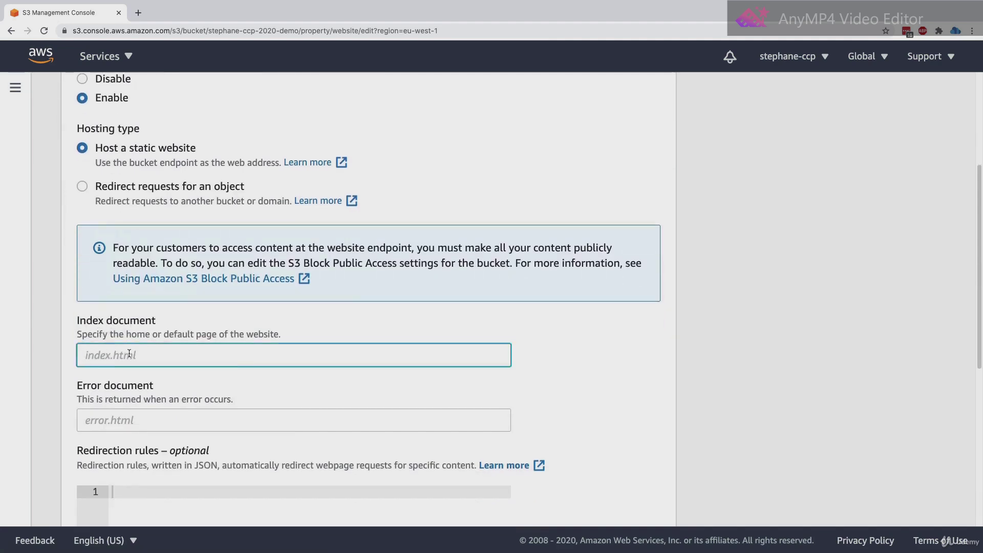
text(index.html)
scroll(137, 307, down, 1)
click(115, 405)
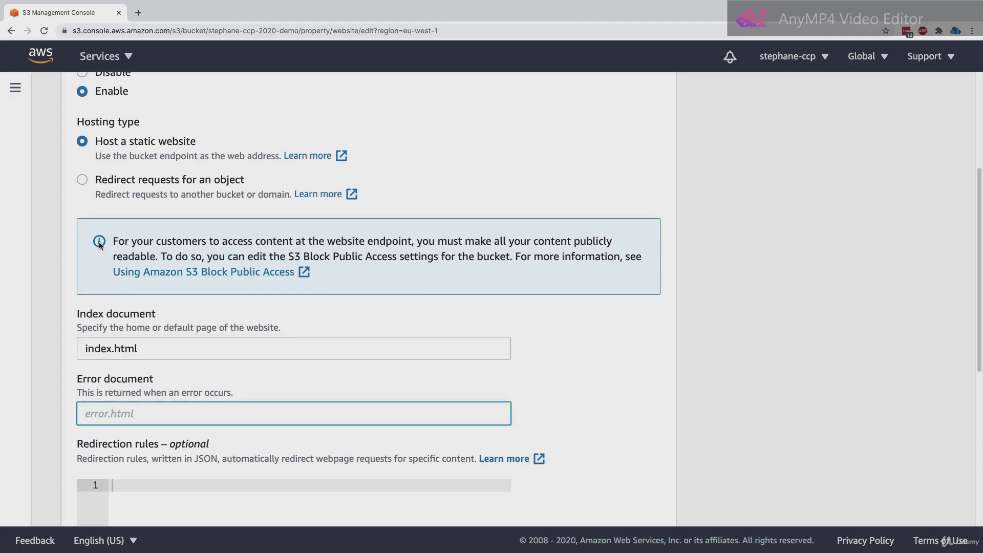
- Read the note about making content publicly readable, and try to save the hosting settings without an error document
drag(202, 239, 615, 238)
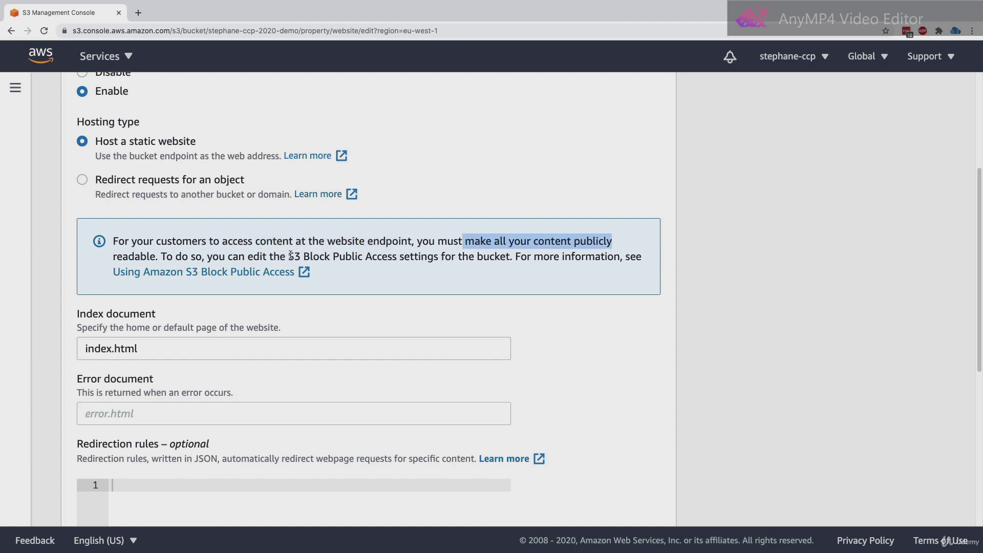
drag(288, 256, 444, 256)
click(439, 269)
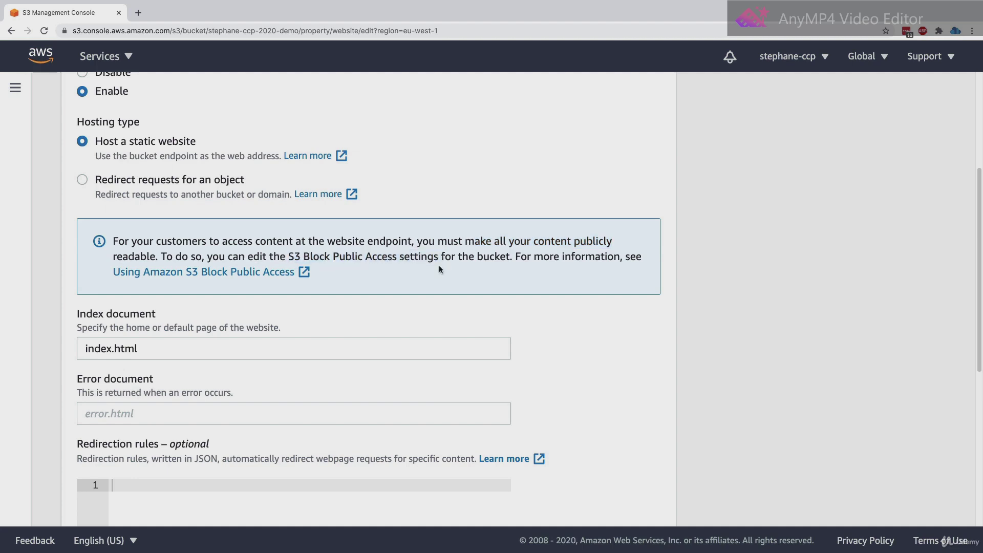
scroll(439, 269, down, 7)
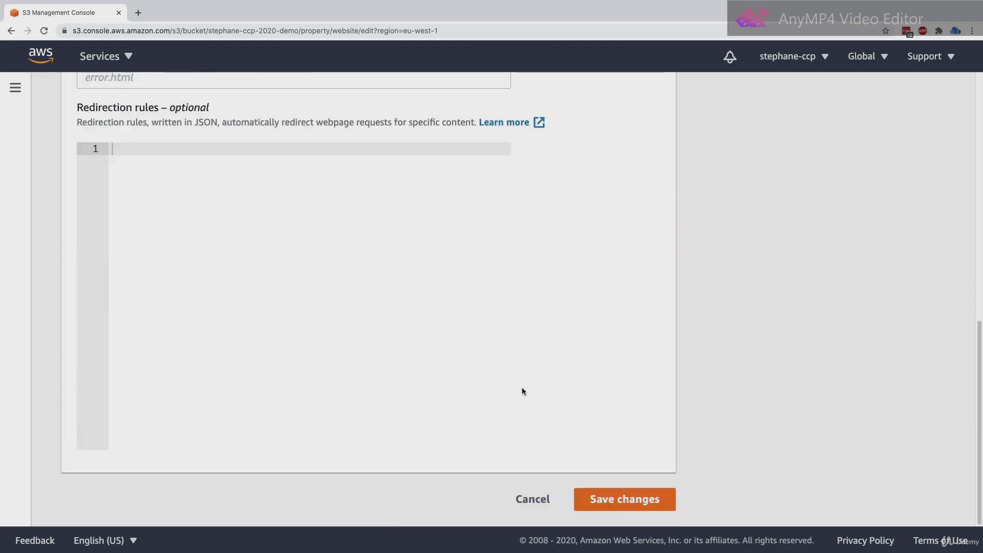
click(634, 500)
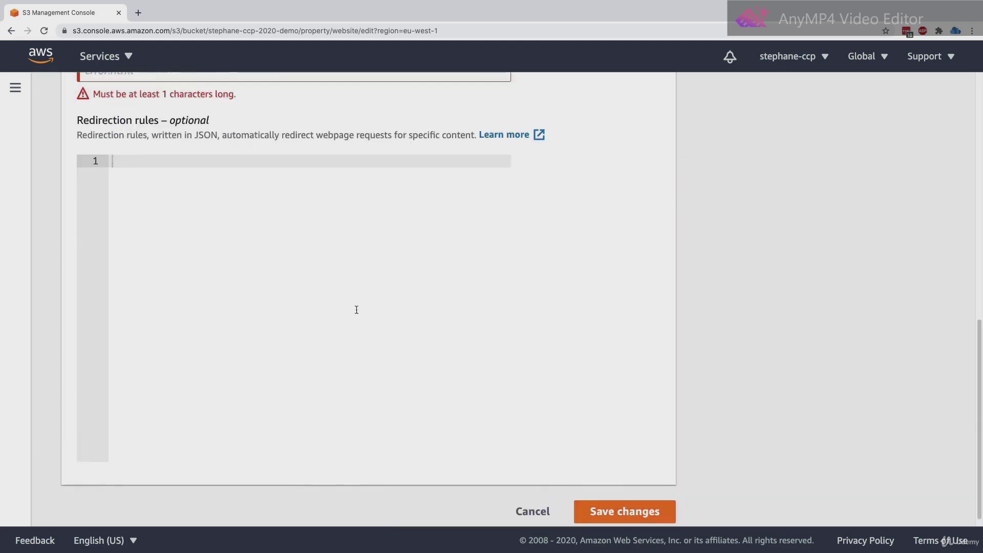
- Set the error document to error.html and save the static website hosting changes
scroll(356, 310, up, 2)
click(193, 134)
text(error)
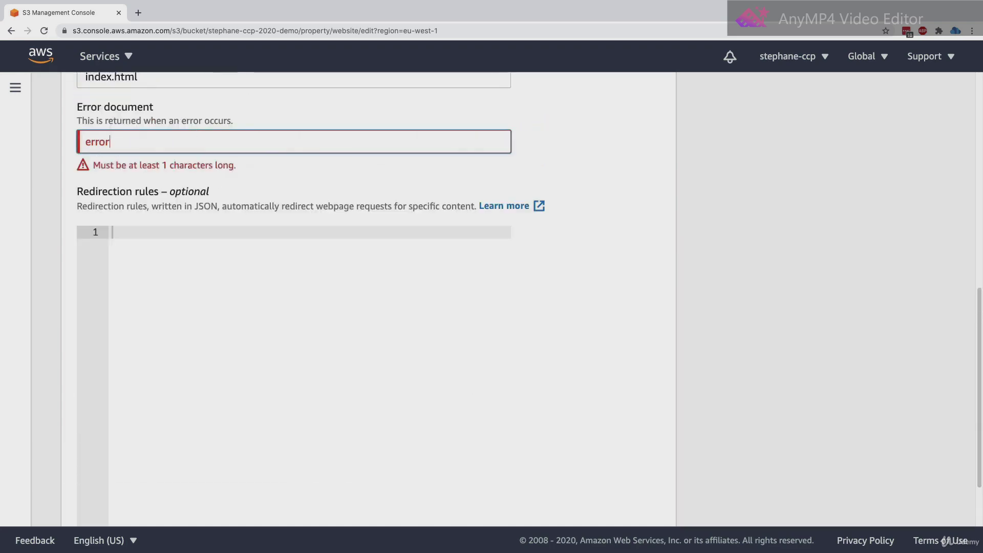
text(.html)
click(219, 156)
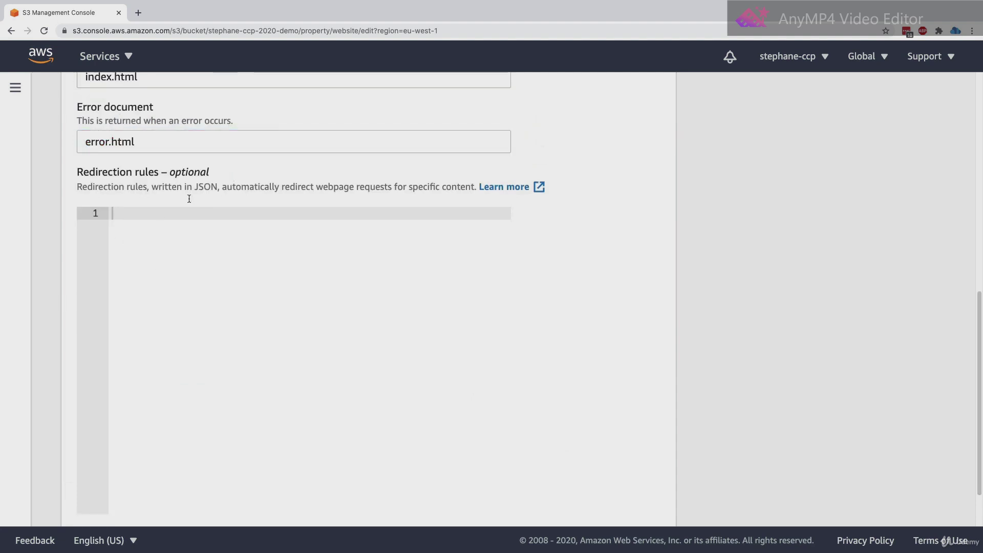
double_click(121, 141)
click(122, 142)
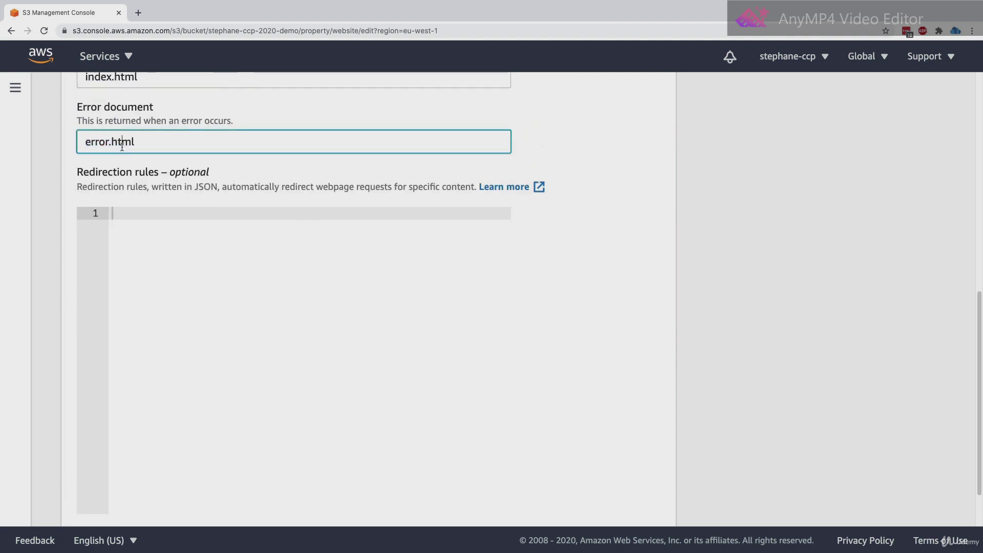
scroll(320, 213, down, 2)
click(664, 506)
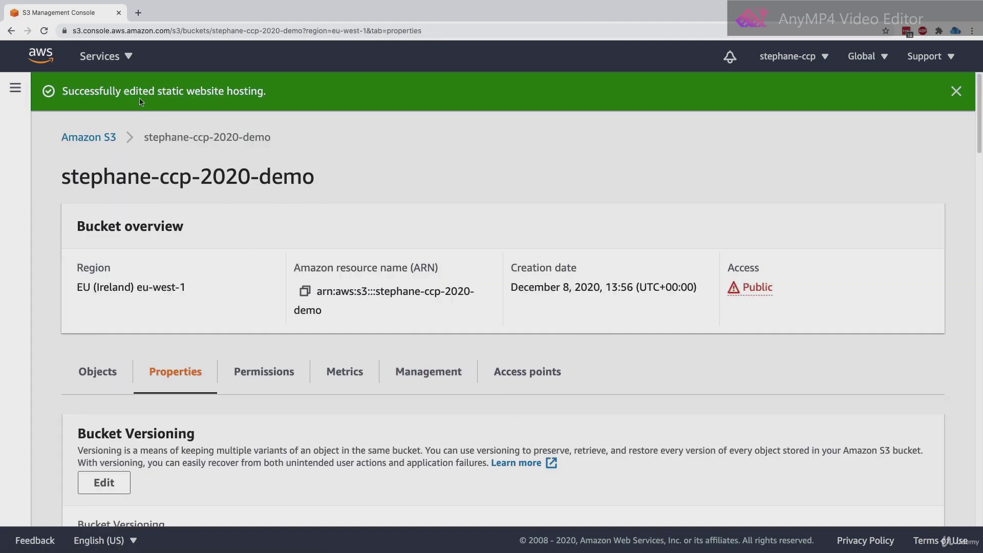
- Find the bucket website endpoint under static website hosting in the bucket's properties and open it
drag(149, 91, 207, 90)
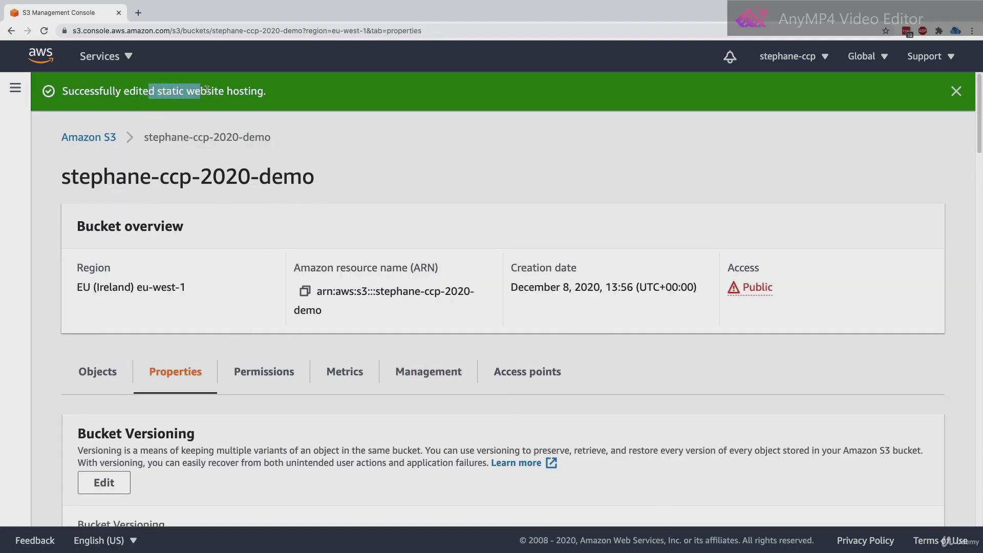
click(235, 152)
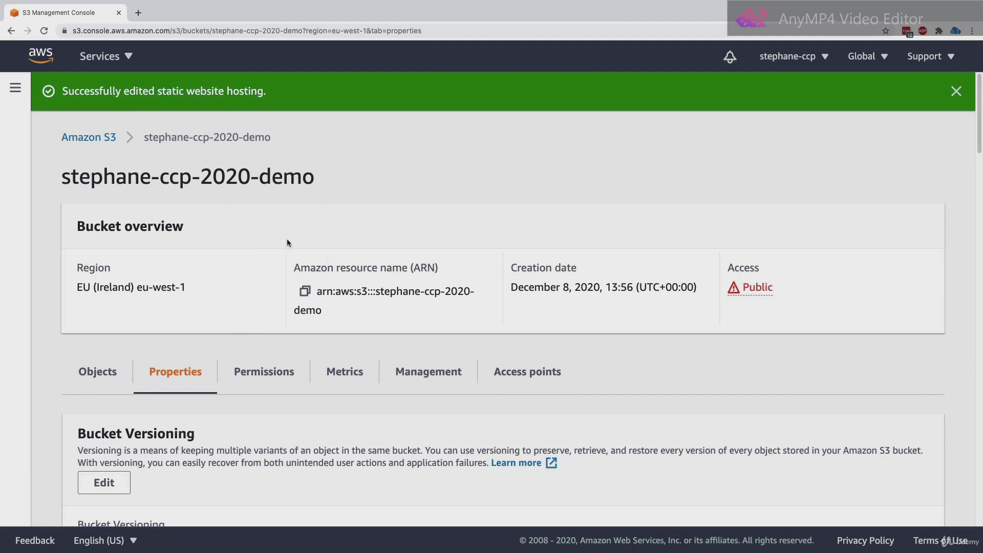
scroll(287, 241, down, 15)
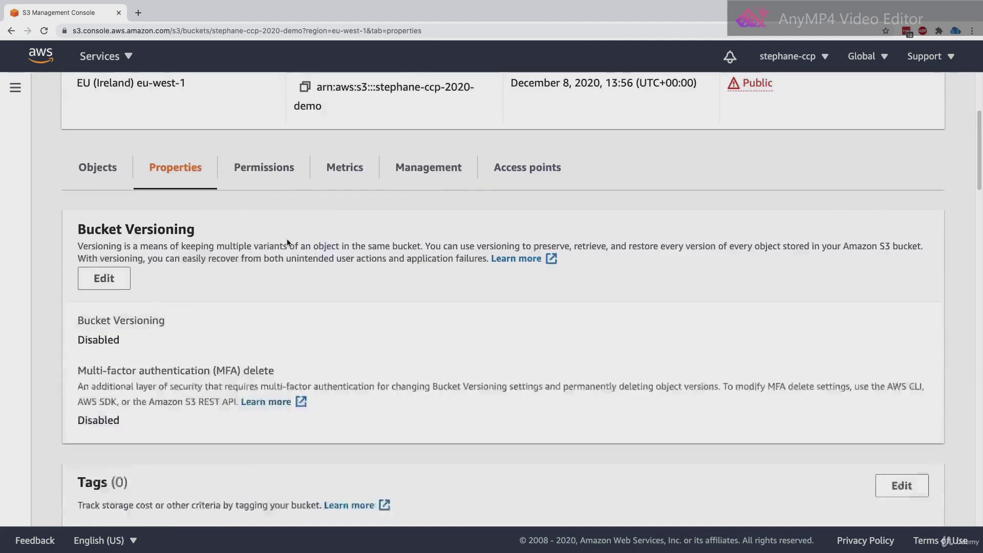
scroll(284, 248, down, 15)
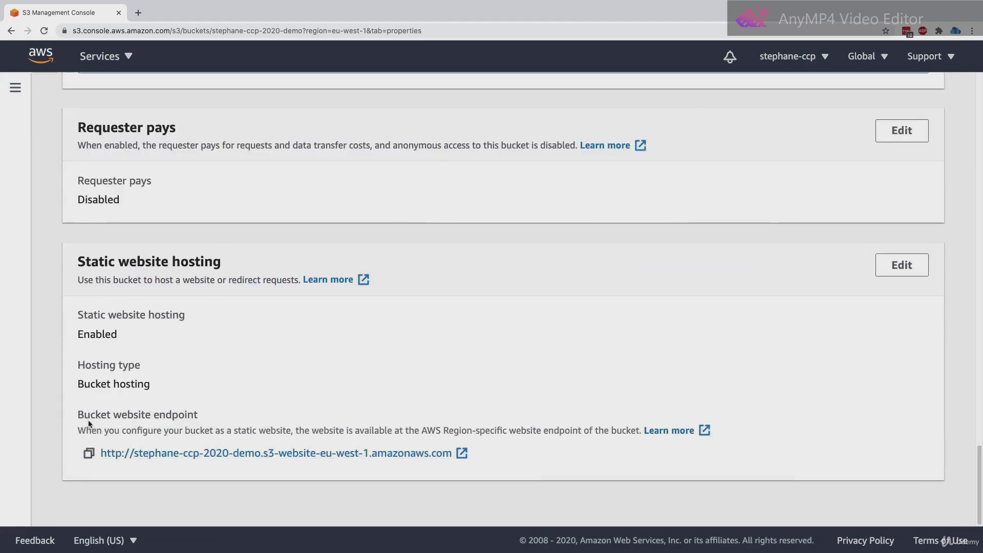
drag(90, 415, 178, 414)
click(209, 429)
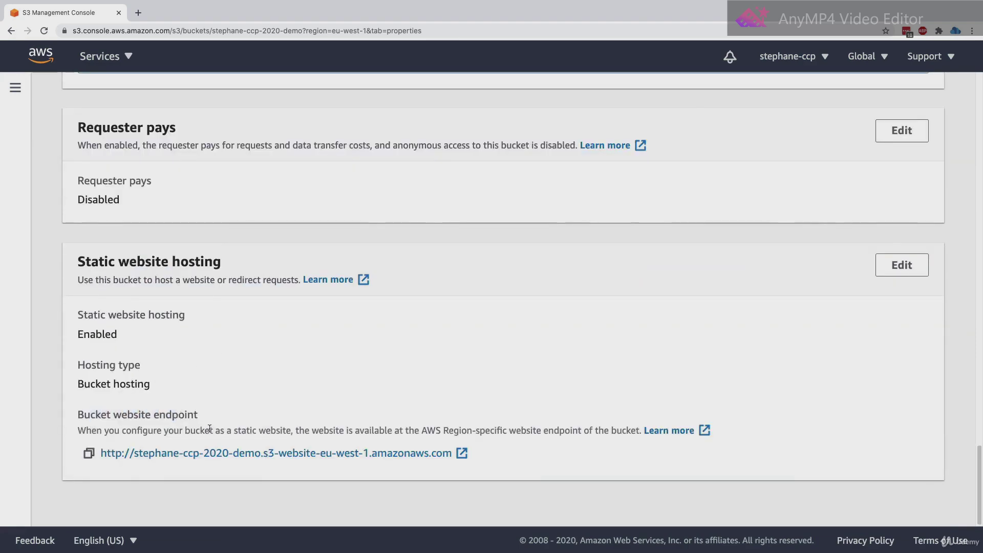
click(429, 454)
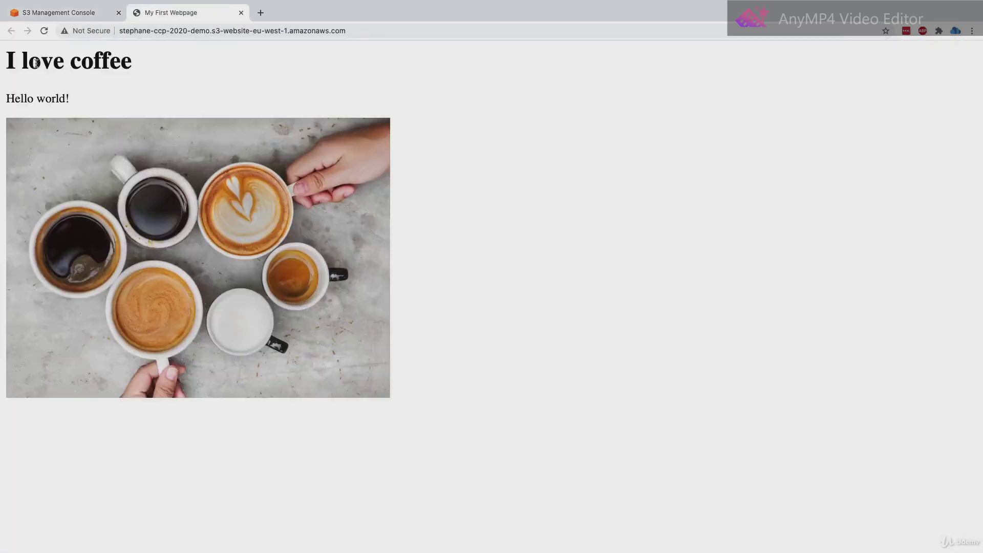
- Examine the heading, the text and the website endpoint address of the loaded web page
drag(35, 62, 80, 62)
drag(51, 98, 74, 99)
click(100, 96)
drag(121, 31, 295, 32)
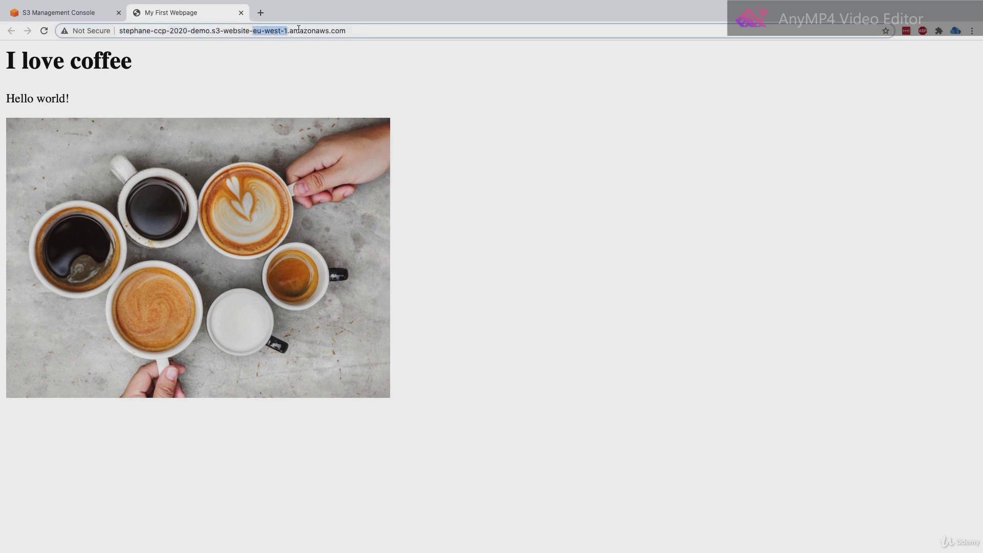
click(302, 30)
click(333, 62)
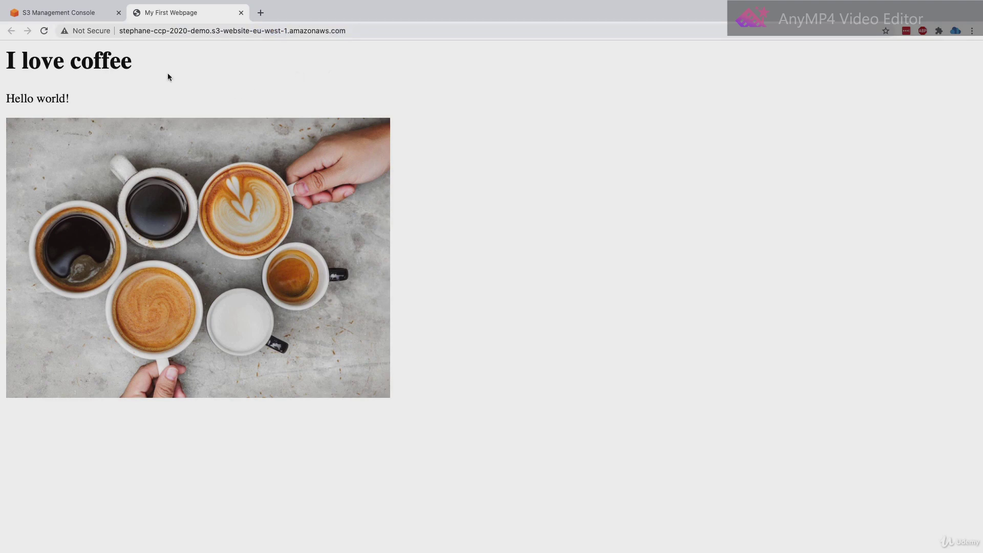
- Open the web page's coffee image in a new browser tab and switch to that tab
right_click(202, 194)
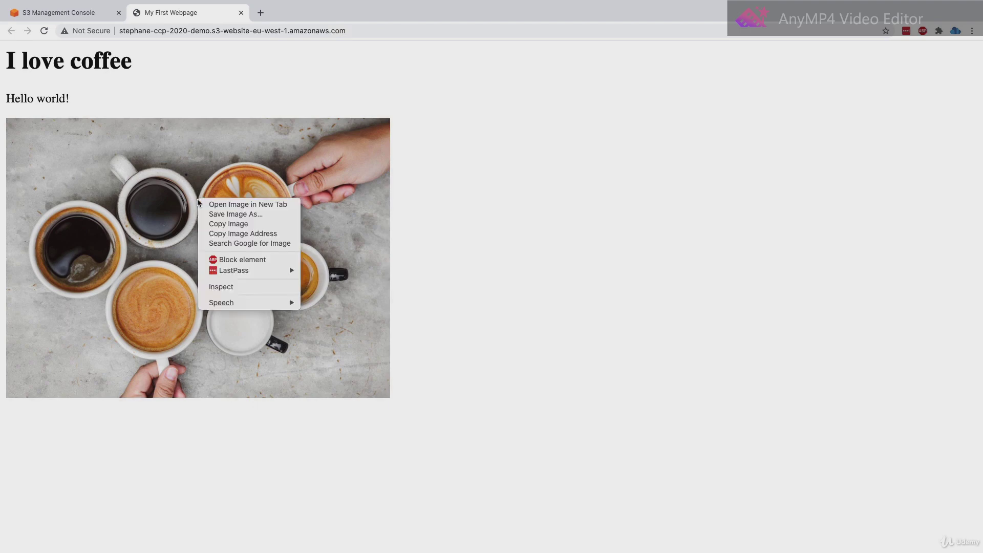
right_click(182, 192)
click(220, 197)
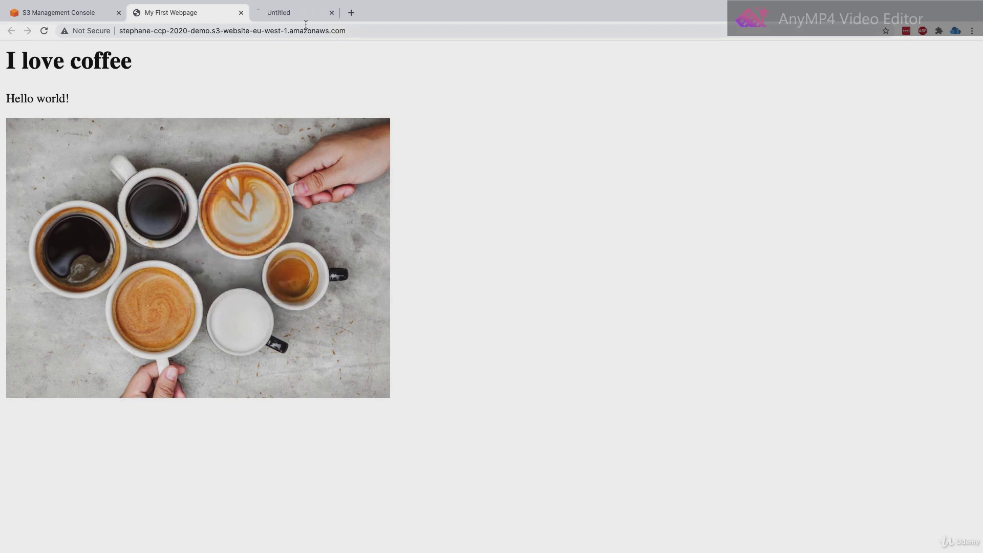
click(309, 12)
- Replace the file name in the image's address with beach.jpg and load it from the website endpoint
drag(346, 31, 369, 31)
click(395, 32)
text(beach.jpg)
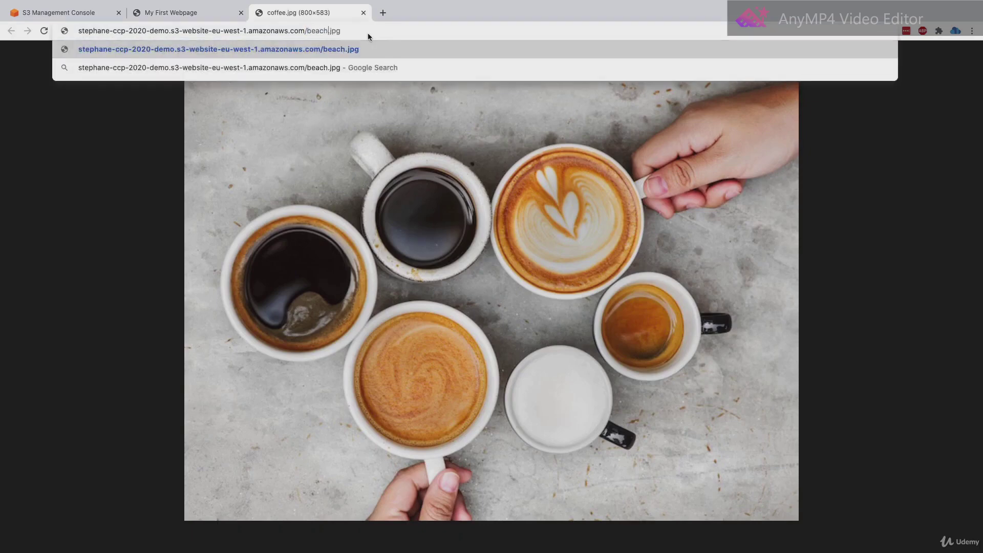
key(Return)
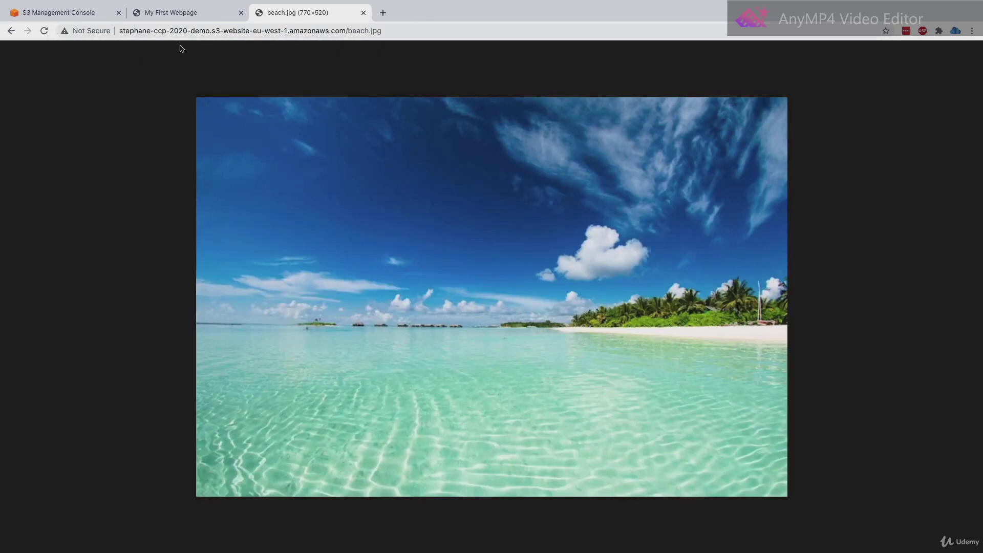
- Review the static website hosting section in the S3 console, then look over the web page and beach image tabs
click(97, 13)
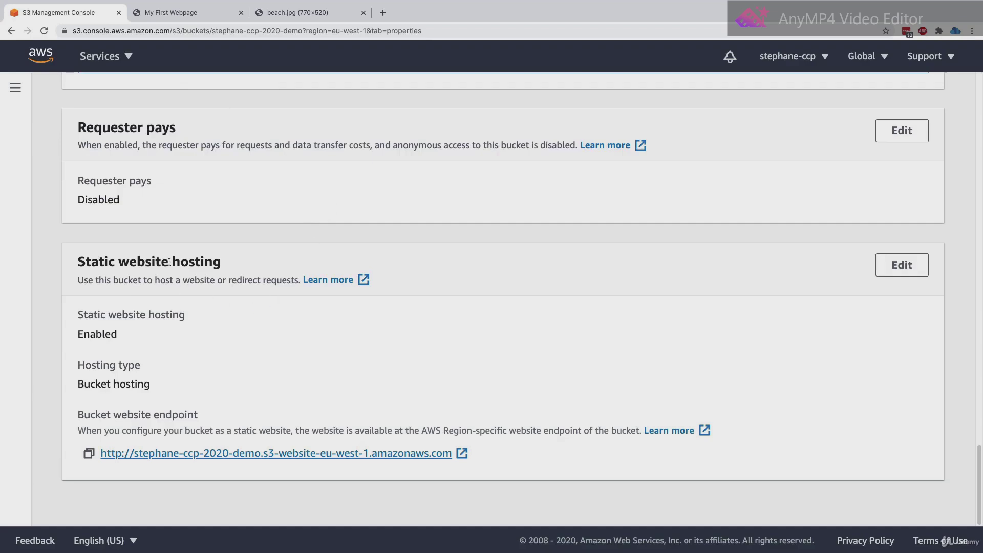
drag(138, 258, 194, 262)
click(190, 404)
key(ctrl+Tab)
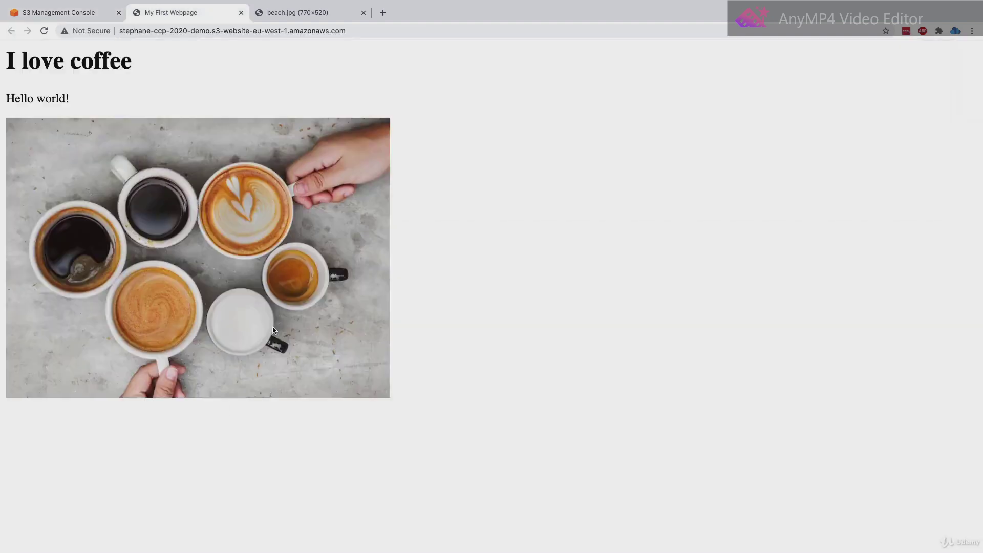
key(ctrl+Tab)
key(ctrl+shift+Tab)
key(ctrl+shift+Tab)
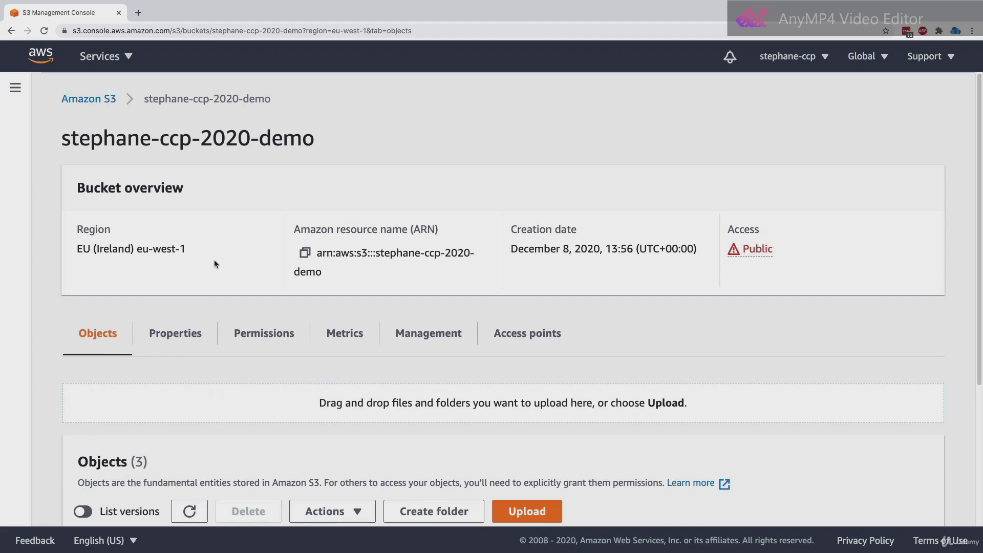
- Enable Bucket Versioning in the properties of the stephane-ccp-2020-demo bucket and save the change
click(177, 337)
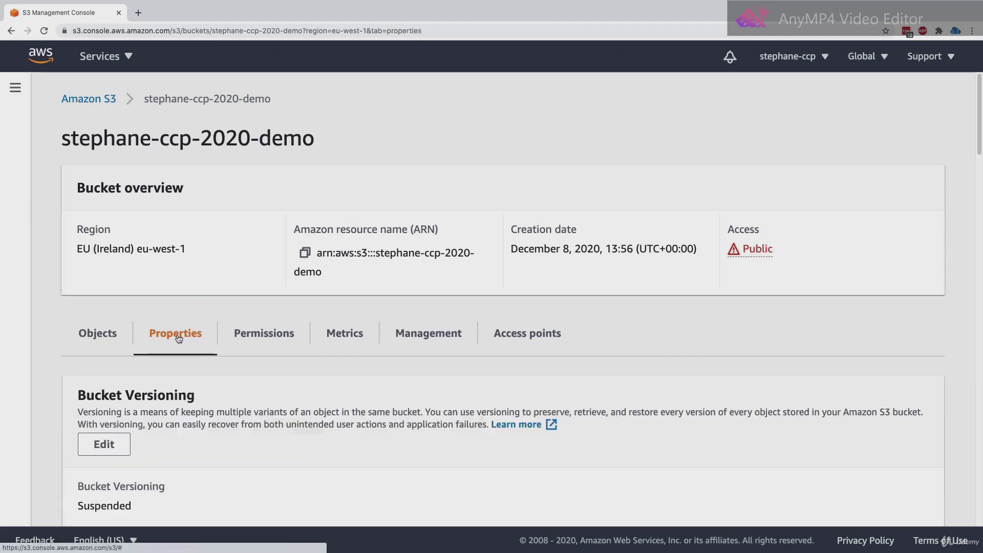
scroll(154, 348, down, 1)
click(108, 409)
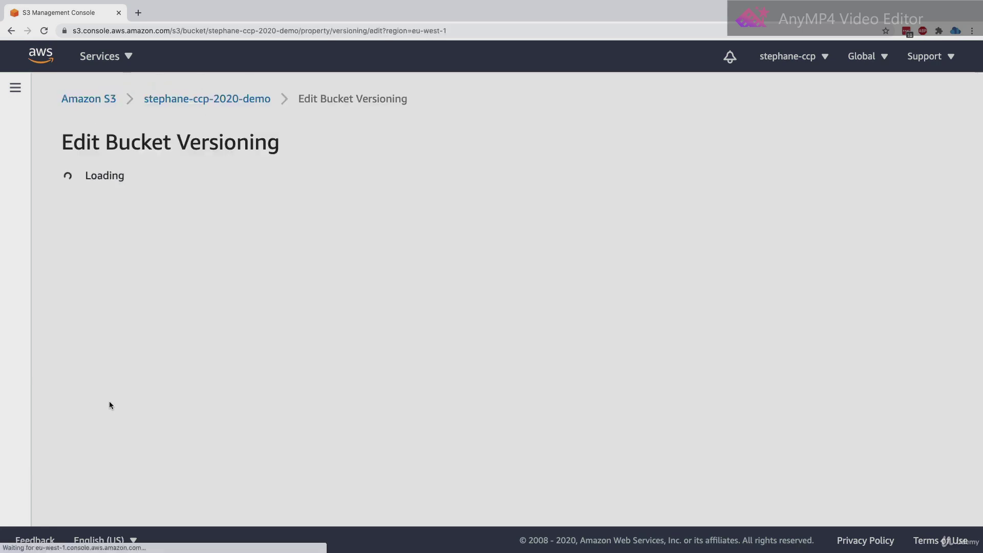
click(115, 355)
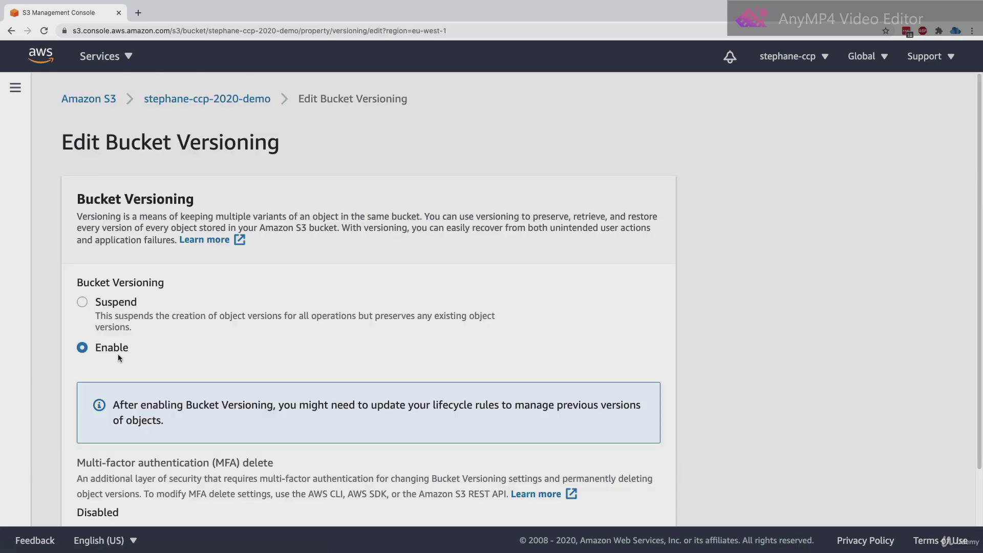
scroll(478, 385, down, 2)
click(605, 498)
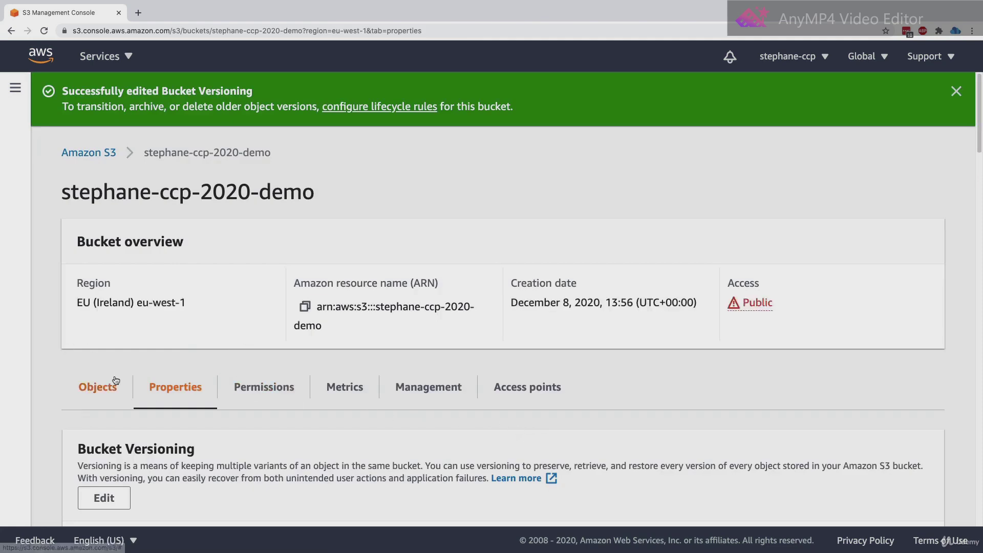
- Open the details of index.html from the bucket's object list, load its object URL, and examine the page heading
click(108, 393)
scroll(110, 391, down, 5)
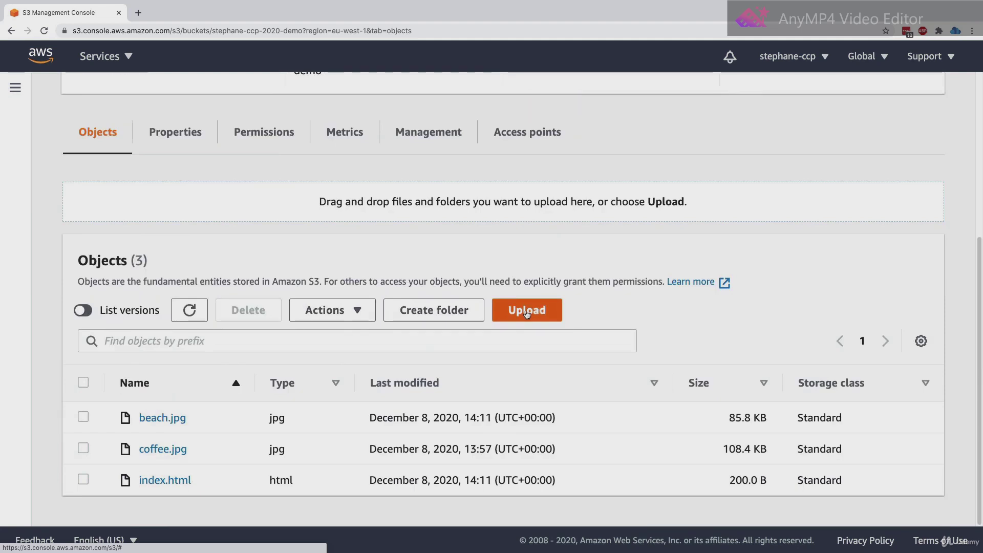
click(178, 481)
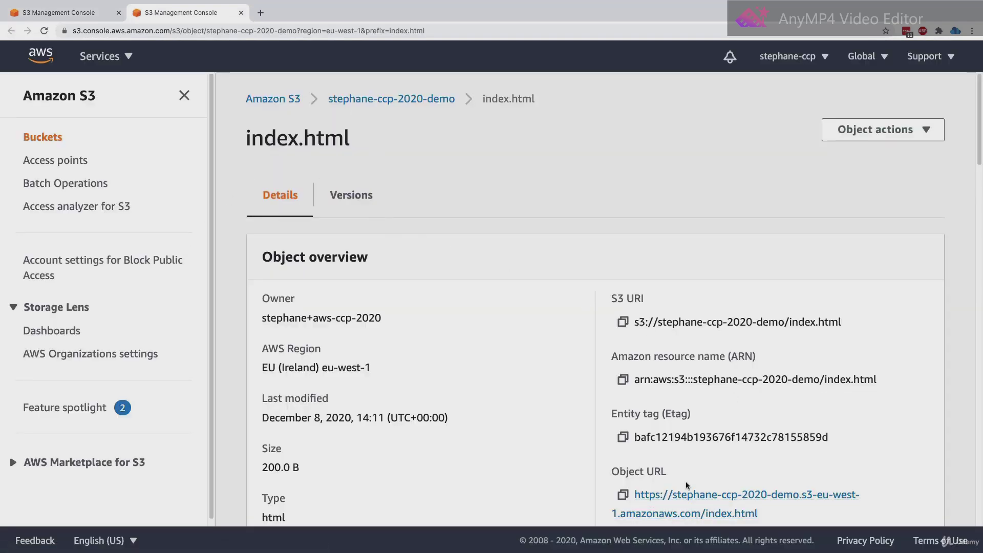
click(685, 490)
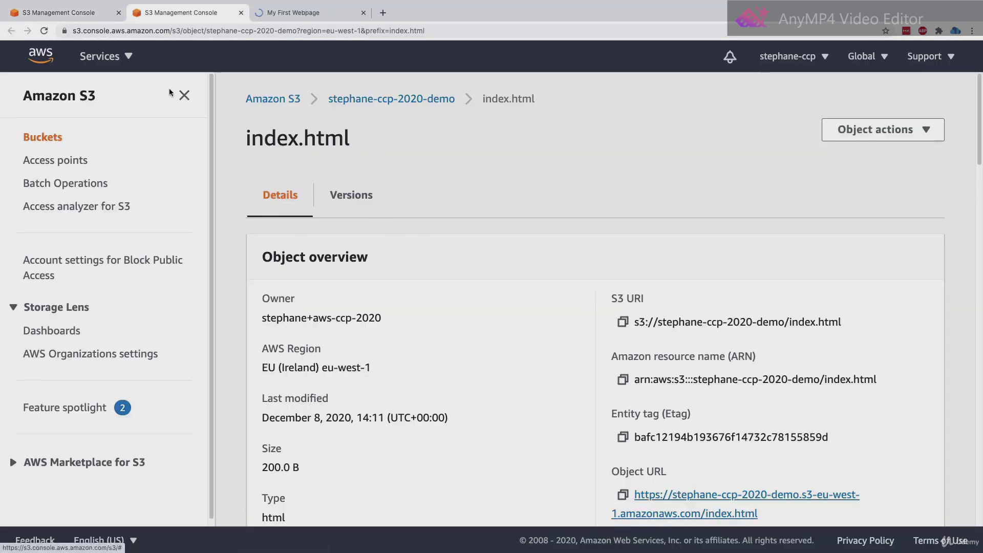
click(296, 12)
drag(23, 61, 114, 65)
click(115, 65)
- Switch to the code editor, change the h1 heading in index.html to "I REALLY love coffee", and save the file
key(super+Tab)
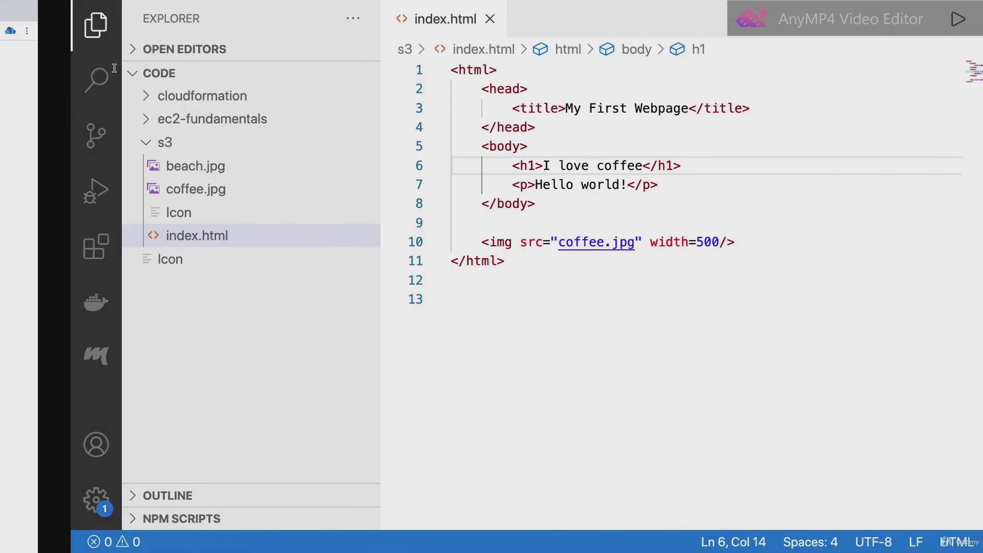
click(494, 166)
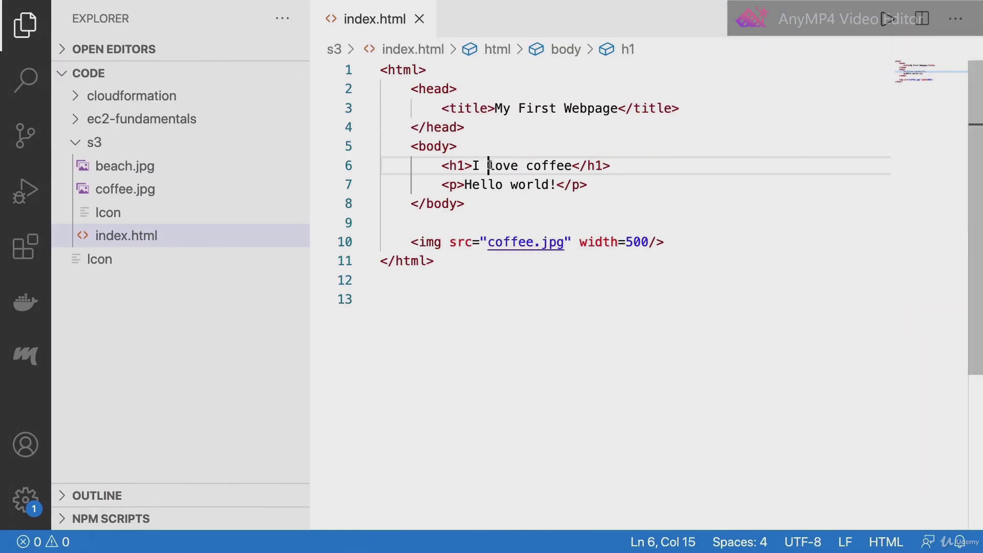
text(REALLY)
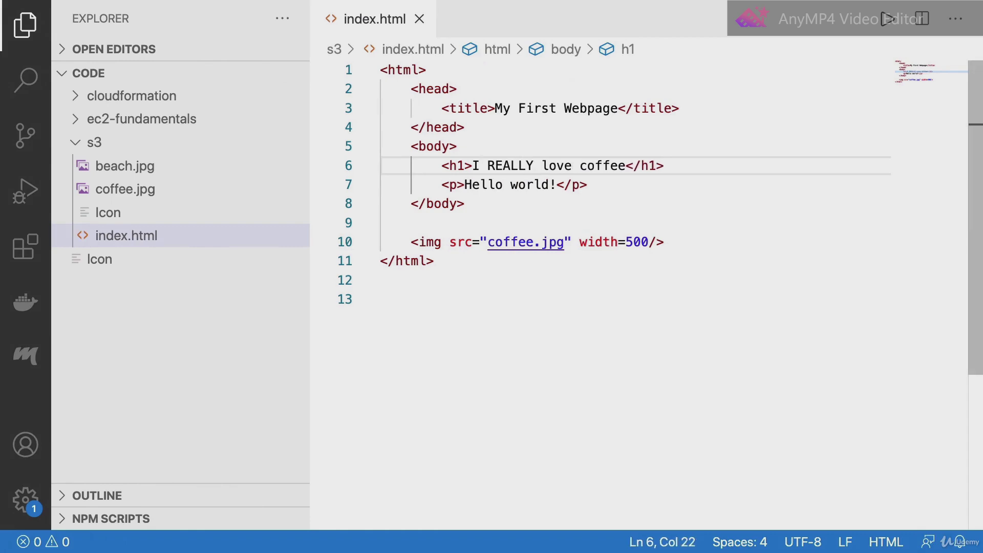
- Switch back to the browser and upload the edited index.html from the s3 folder to the stephane-ccp-2020-demo bucket
key(super+Tab)
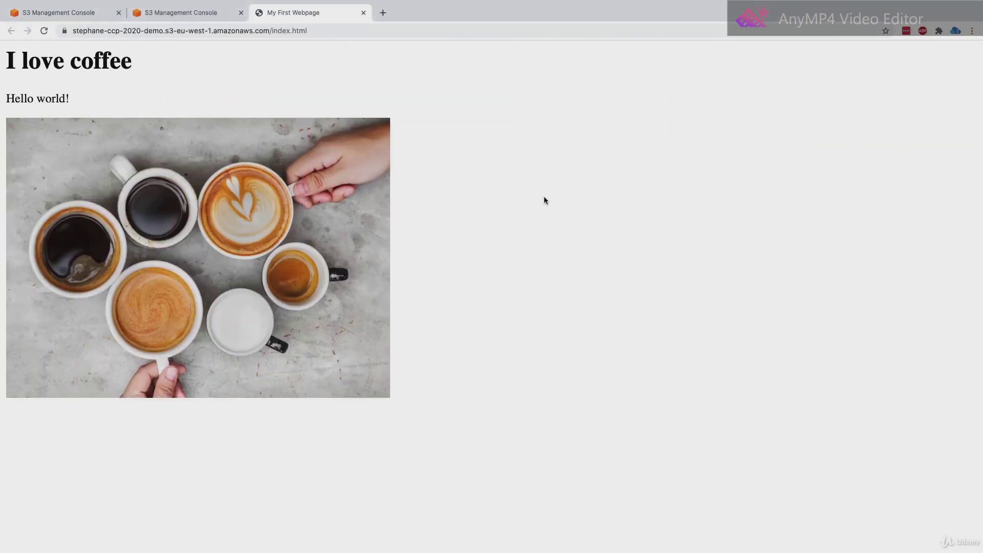
key(ctrl+Tab)
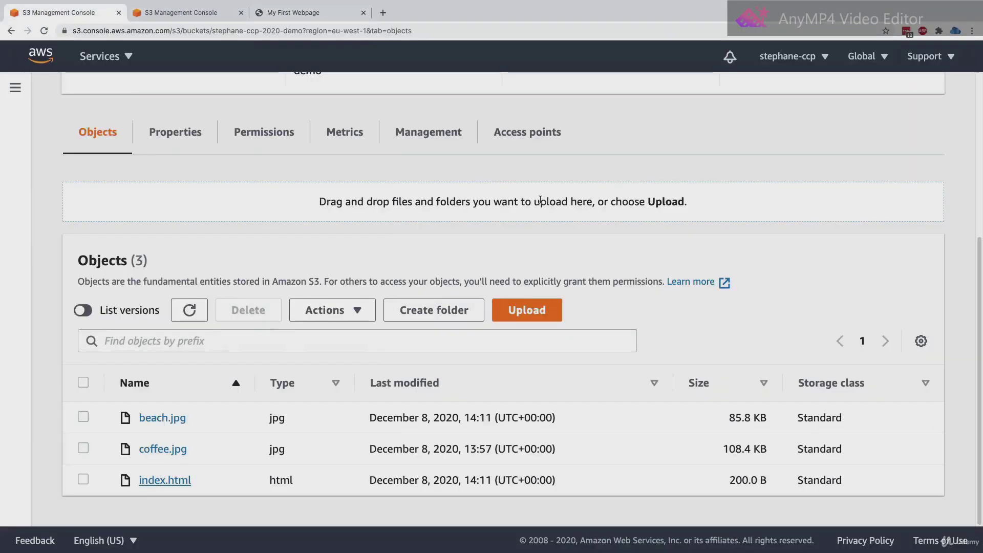
click(526, 309)
click(540, 270)
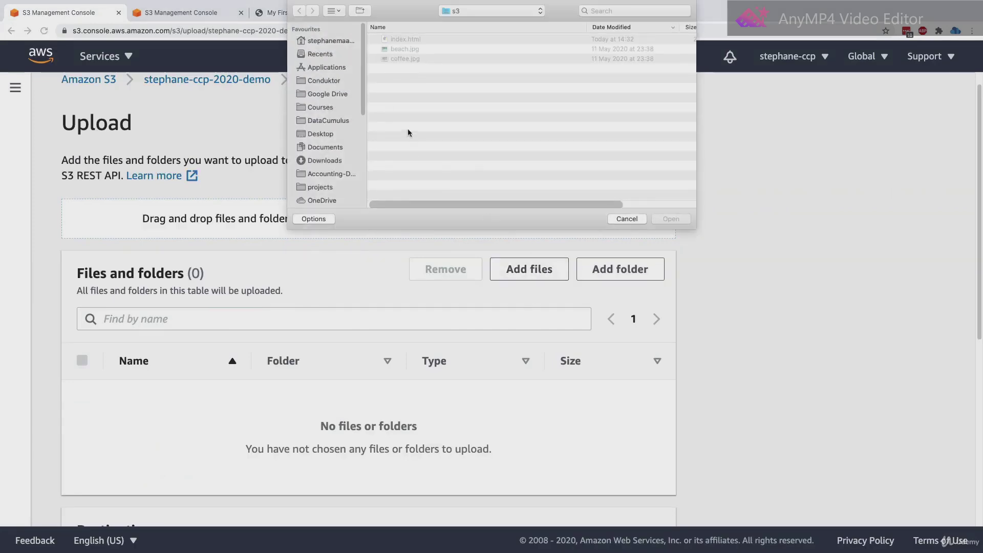
double_click(411, 43)
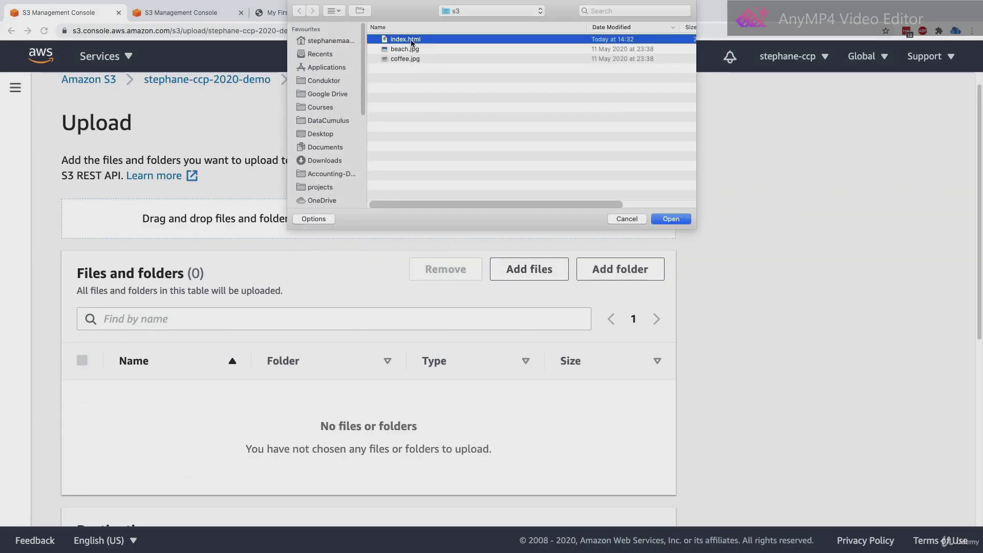
scroll(331, 376, down, 5)
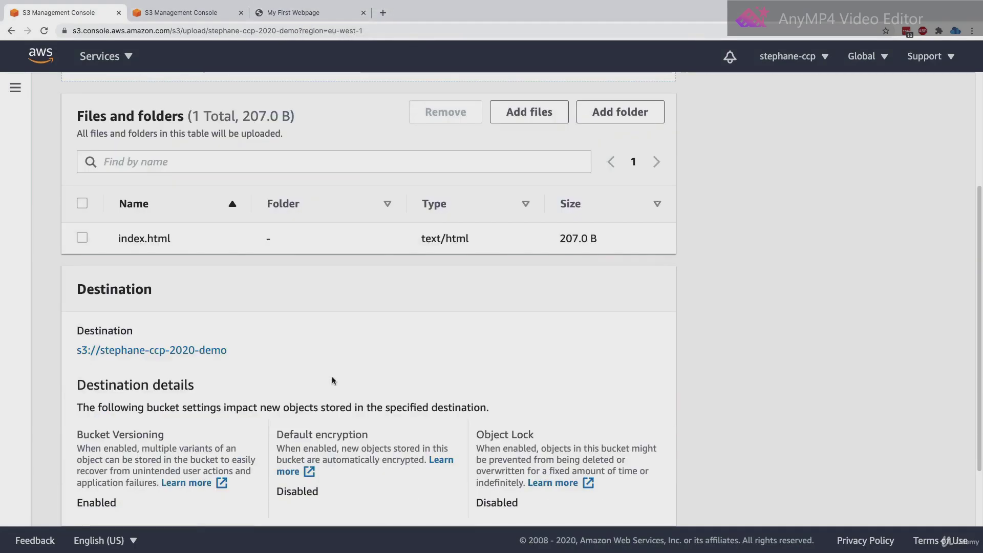
click(641, 497)
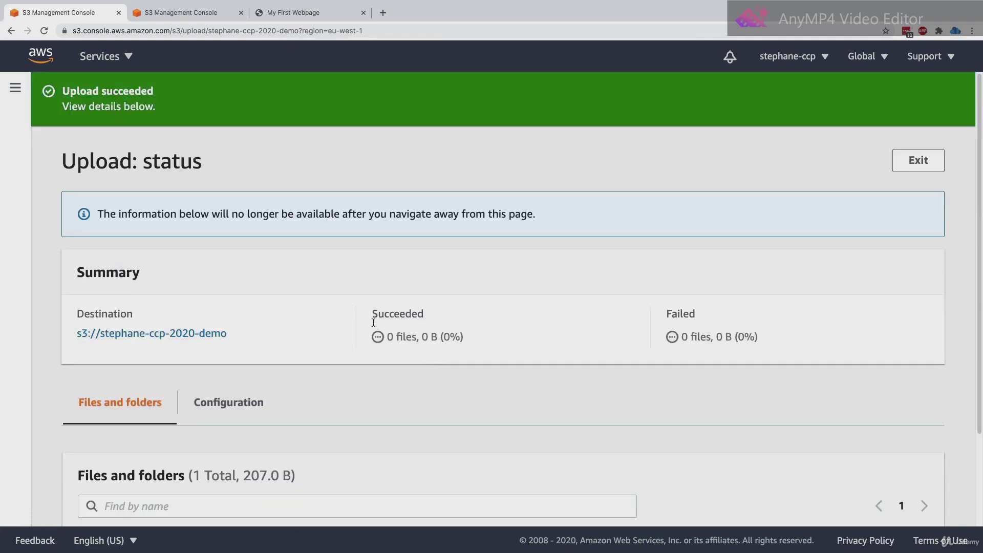
- Return to the bucket's object list, then show the versions of index.html on its open object page
click(223, 334)
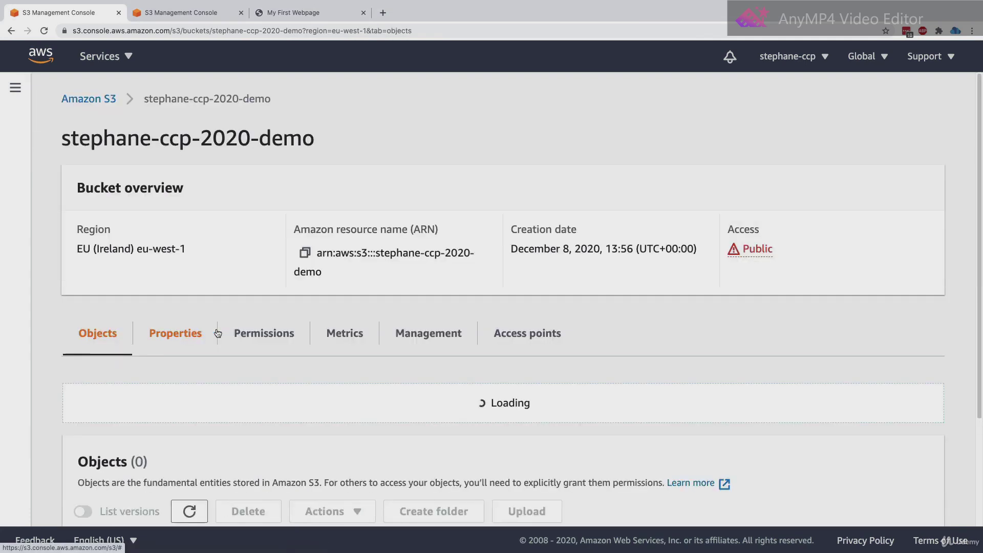
scroll(244, 175, down, 3)
click(221, 14)
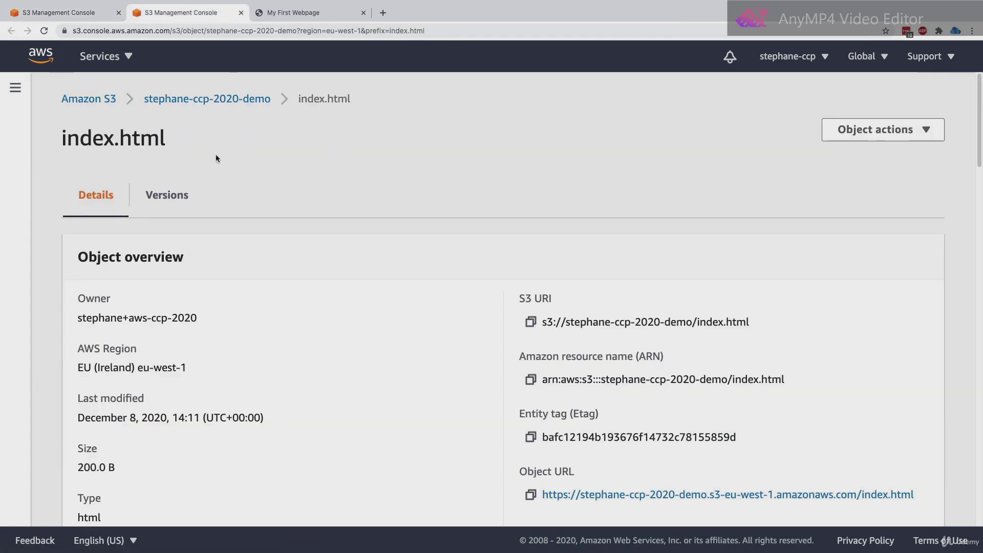
drag(84, 143, 165, 141)
click(211, 149)
click(197, 190)
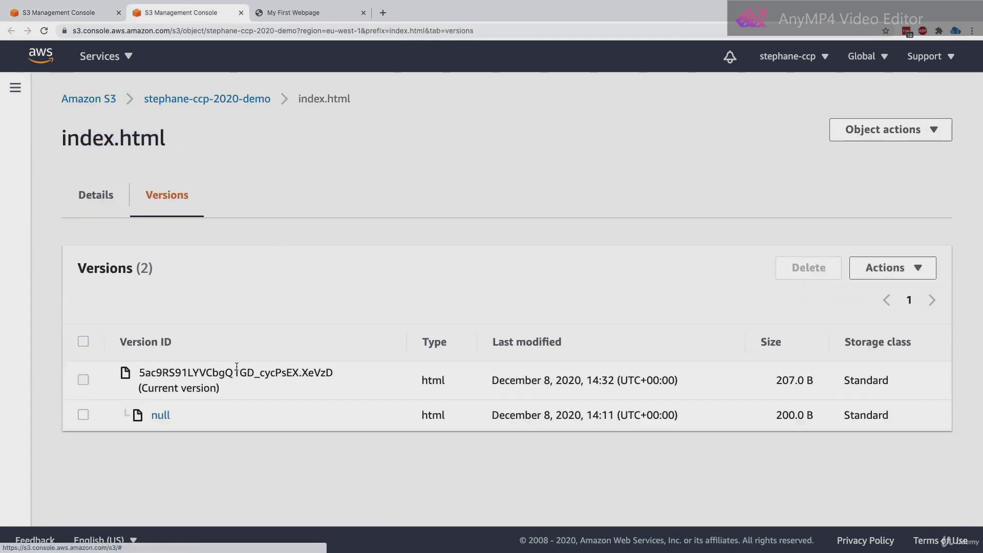
- Examine the version IDs of the current and the earlier null version of index.html
double_click(168, 369)
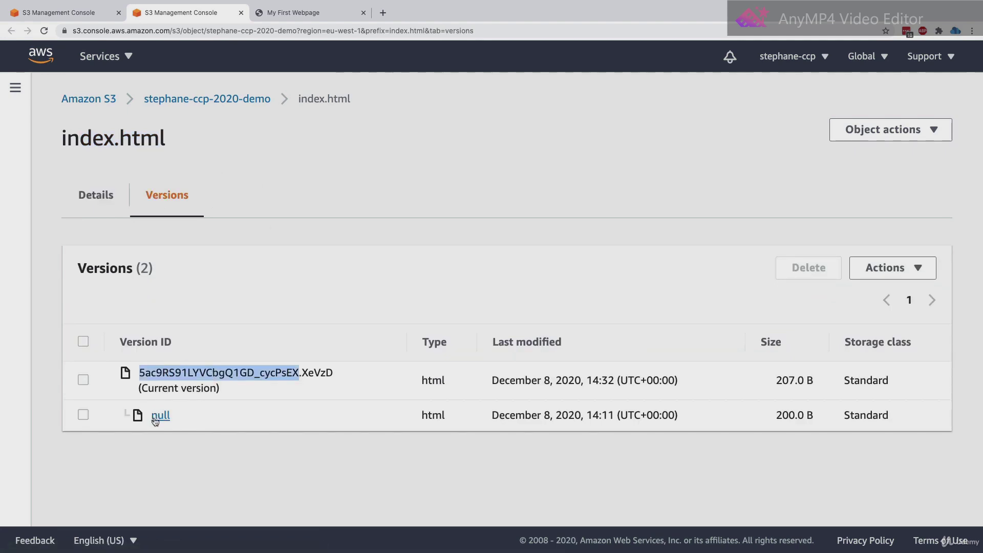
click(233, 392)
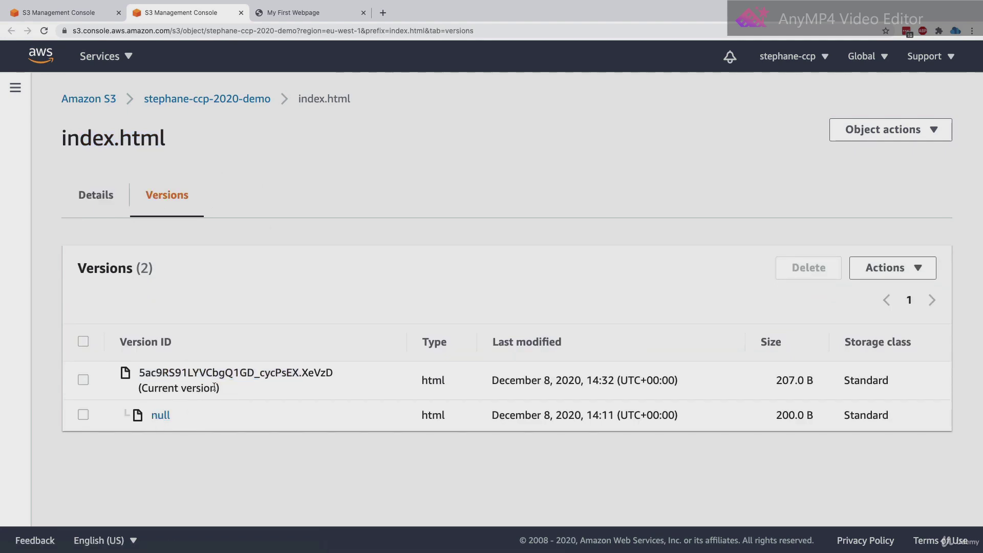
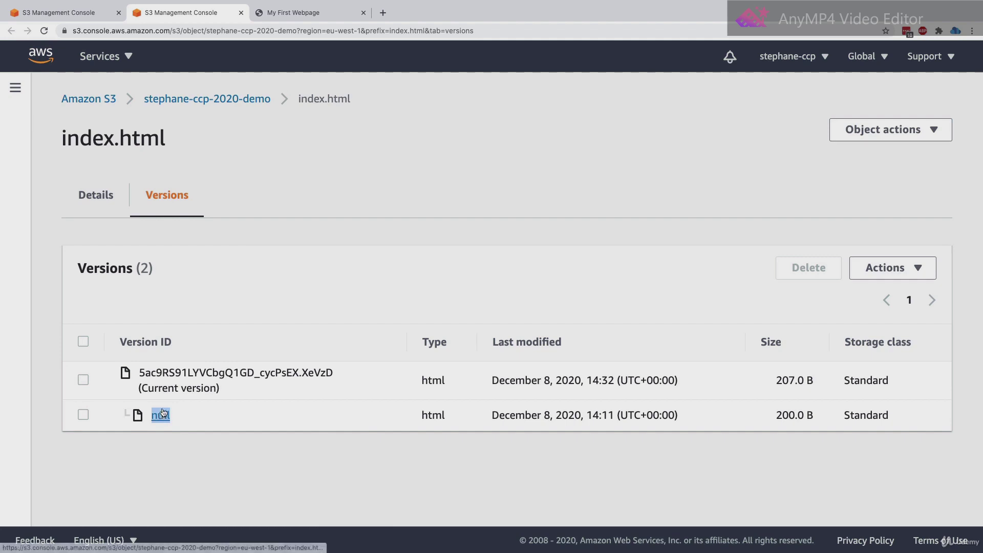
double_click(172, 369)
click(144, 369)
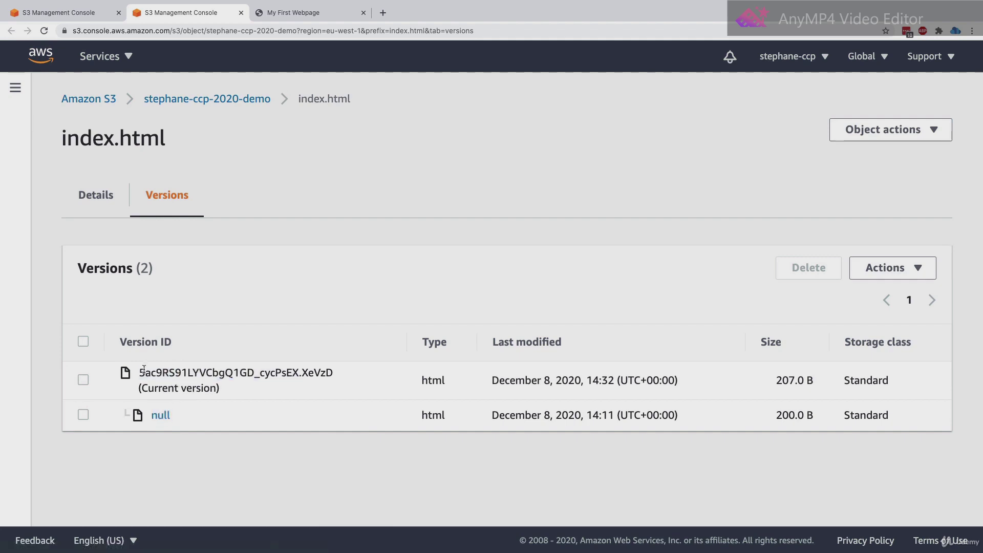
drag(141, 373, 340, 376)
click(340, 376)
- Reload the My First Webpage tab and examine its heading
click(297, 15)
click(44, 31)
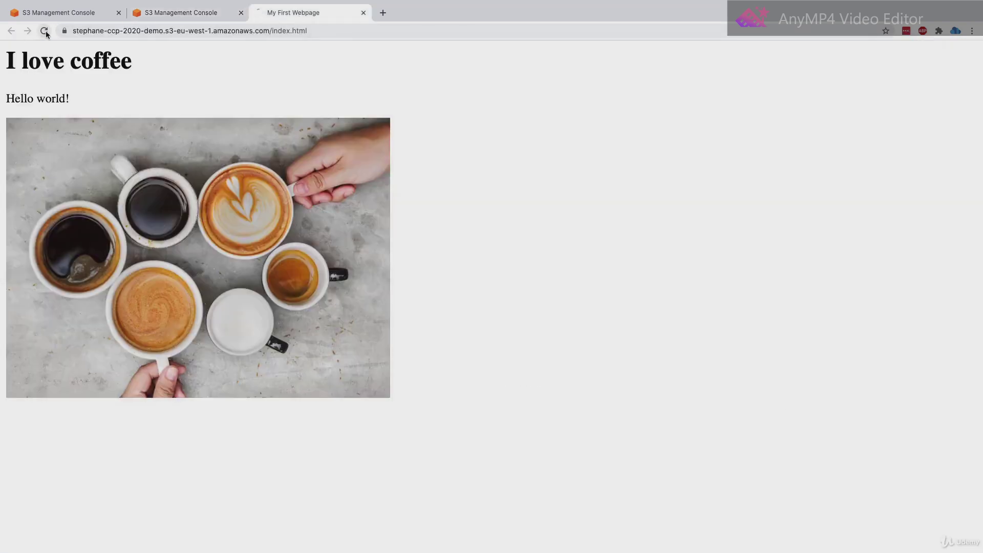
drag(17, 59, 247, 62)
click(225, 79)
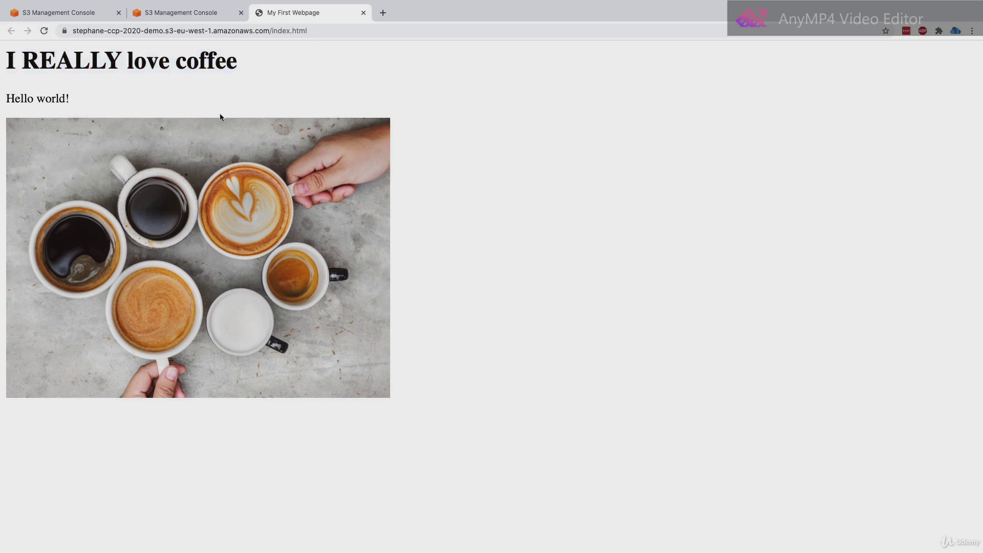
- Turn on List versions in the bucket's object list and look over the listed object versions
click(93, 13)
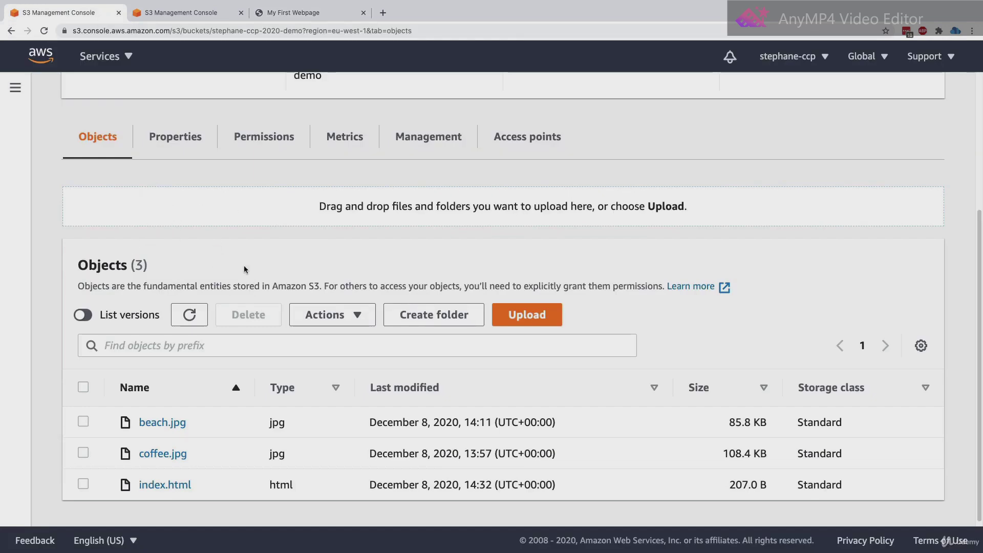
scroll(244, 265, up, 3)
scroll(175, 203, down, 3)
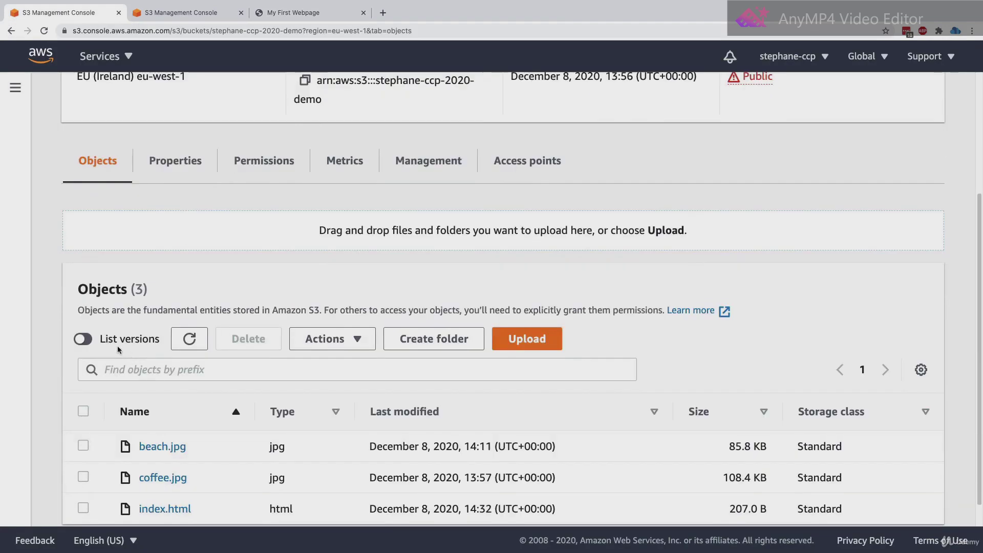
click(83, 310)
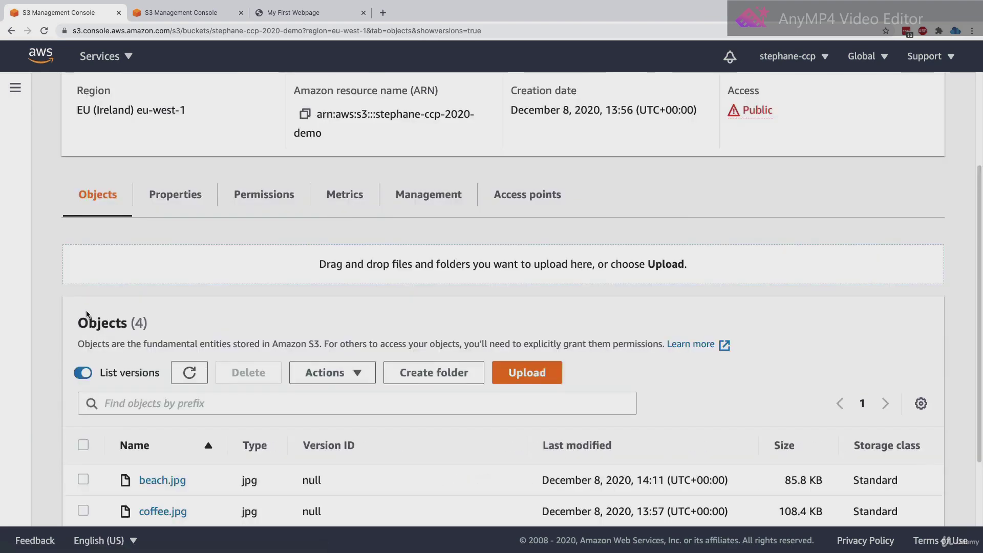
scroll(149, 455, down, 2)
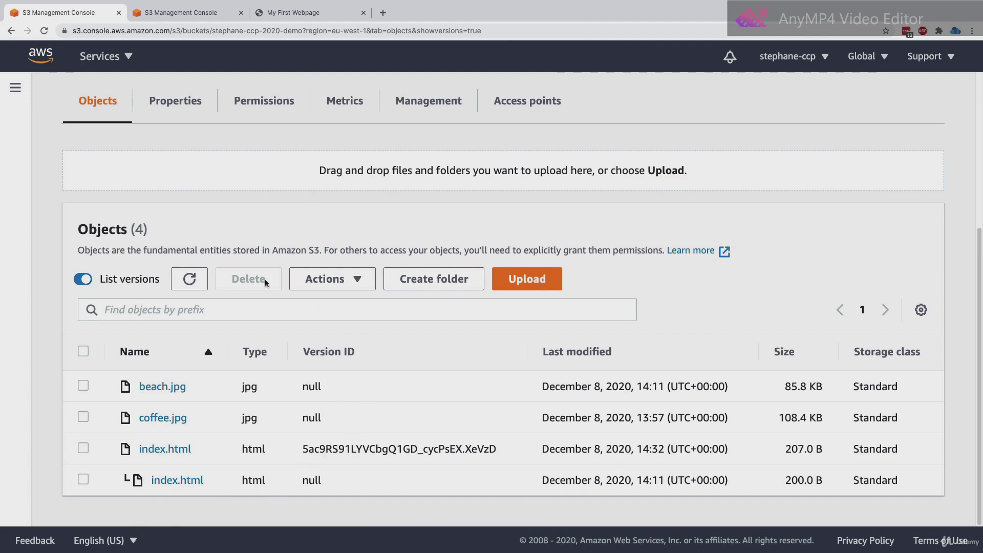
- Look at the heading on the web page once more and return to the bucket's list of object versions
click(289, 12)
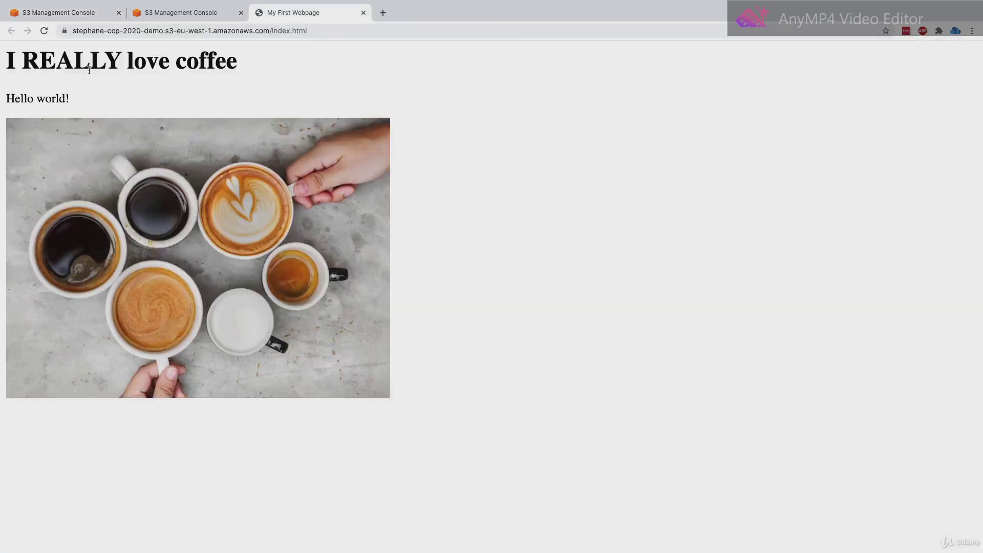
double_click(14, 64)
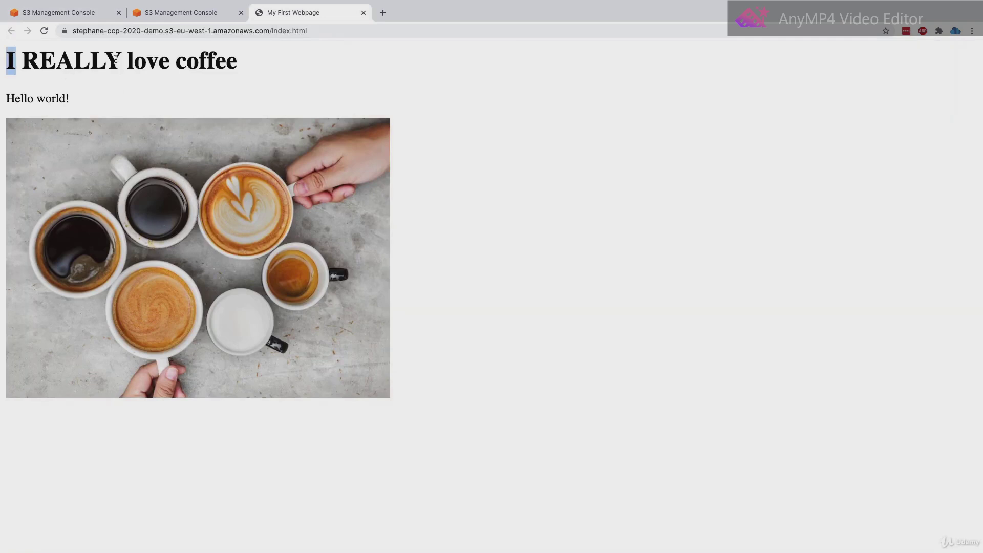
click(66, 20)
- Permanently delete the newest version of index.html (207.0 B), confirming with "permanently delete", and exit the status page
click(82, 449)
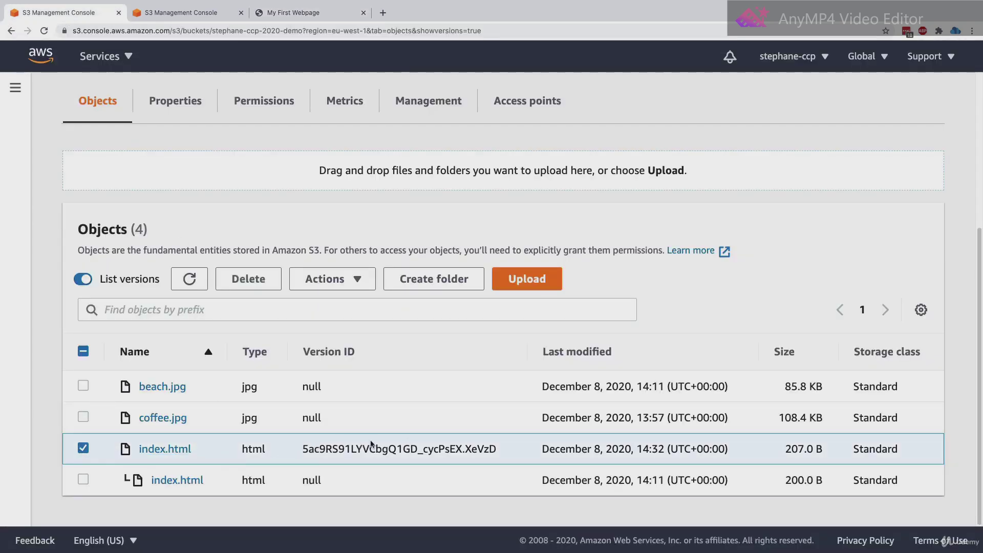
click(263, 278)
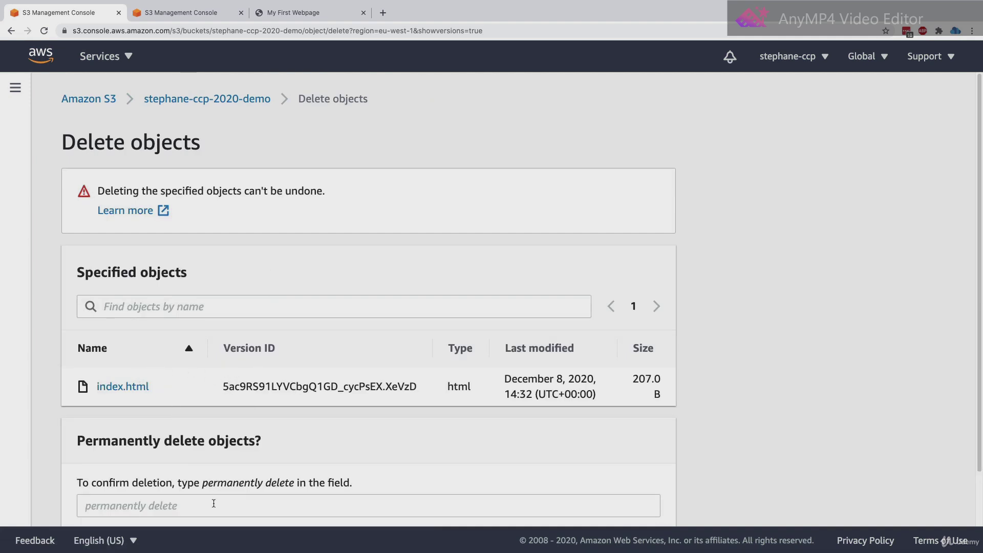
drag(202, 483, 295, 482)
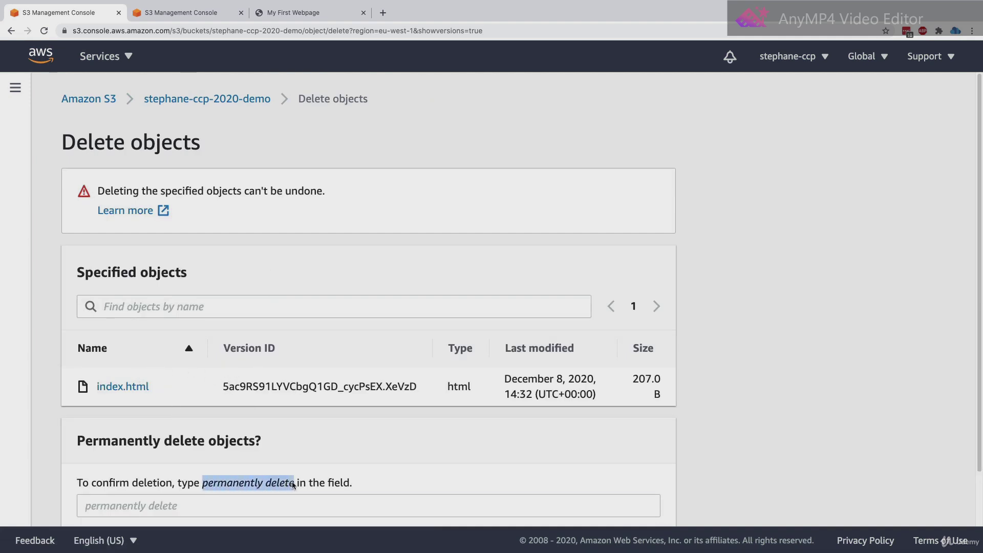
key(super+c)
click(293, 506)
key(super+v)
scroll(307, 471, down, 2)
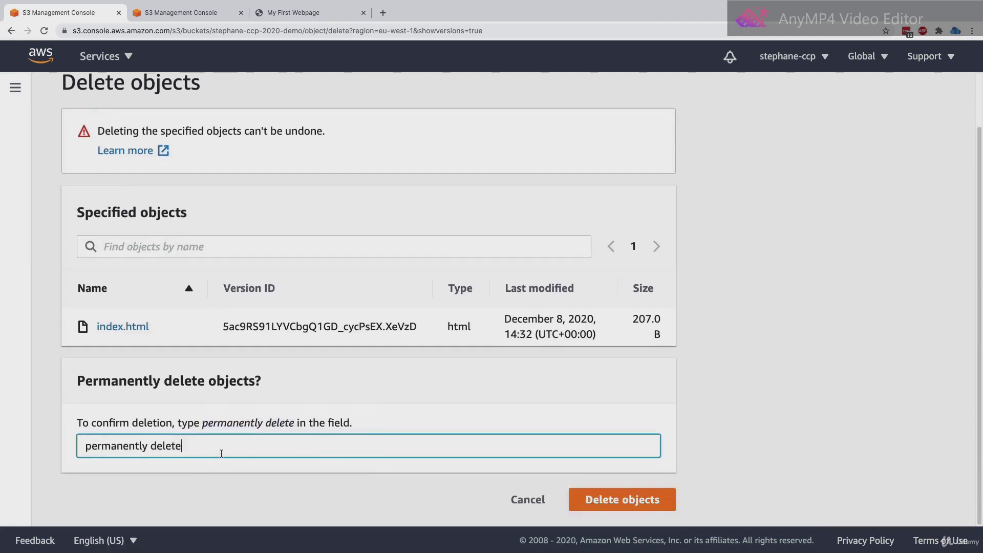
click(635, 501)
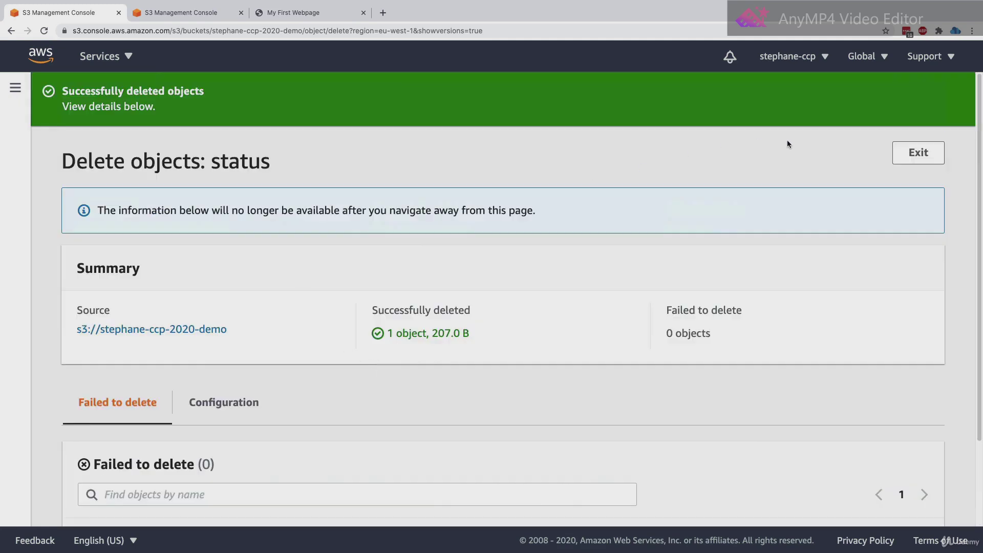
click(923, 158)
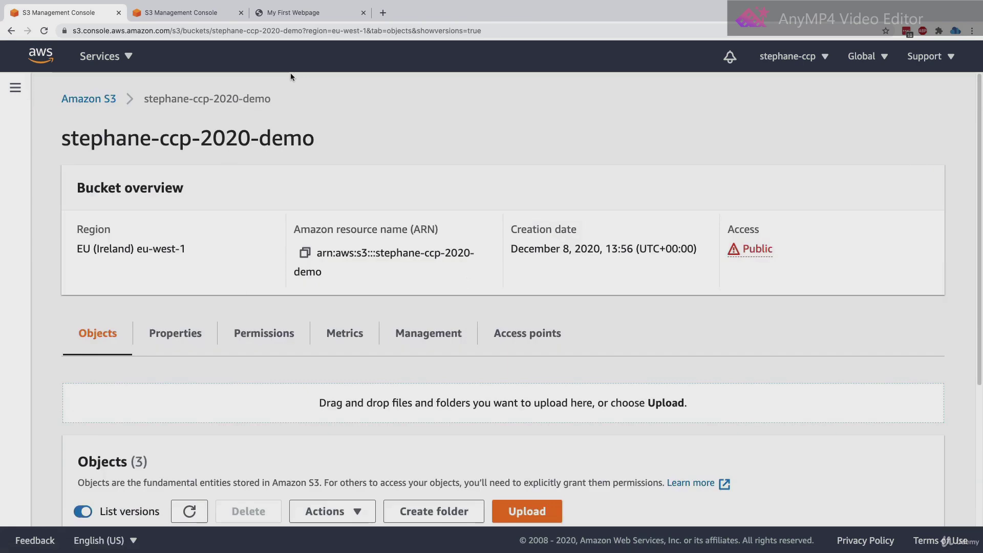
- Reload the My First Webpage tab and check its heading after the version deletion
click(307, 12)
click(44, 31)
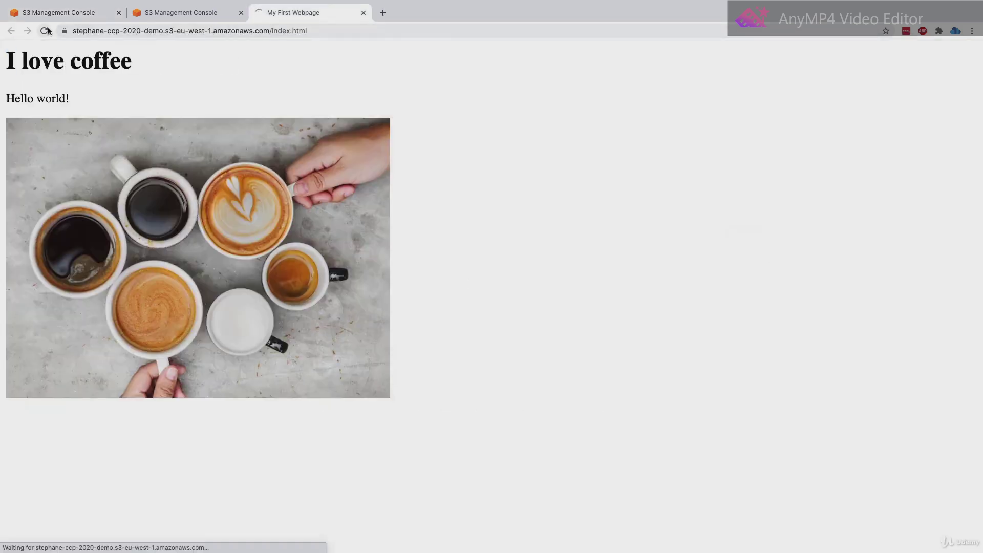
drag(11, 60, 138, 64)
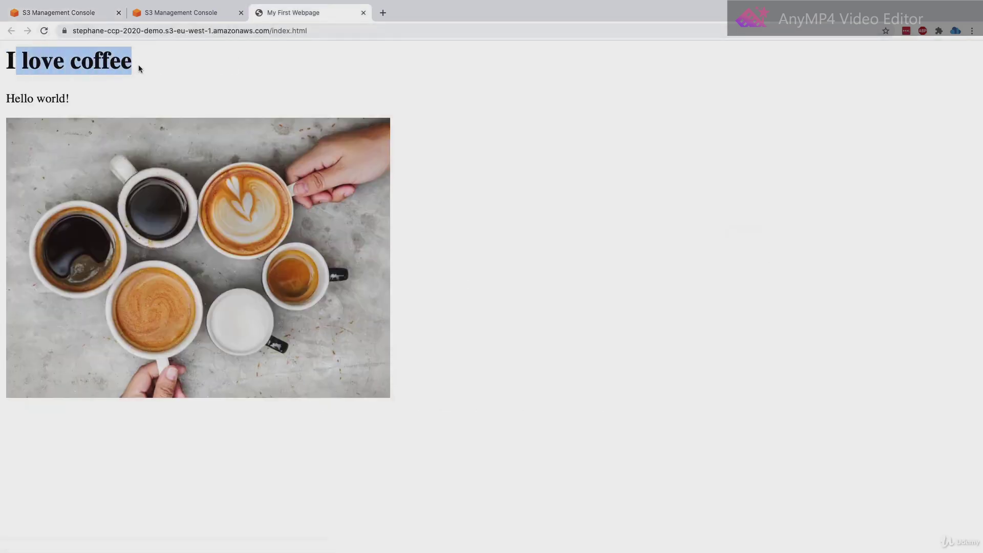
click(139, 64)
- Return to the bucket's object list and upload the updated index.html file again
key(super+1)
scroll(193, 452, down, 3)
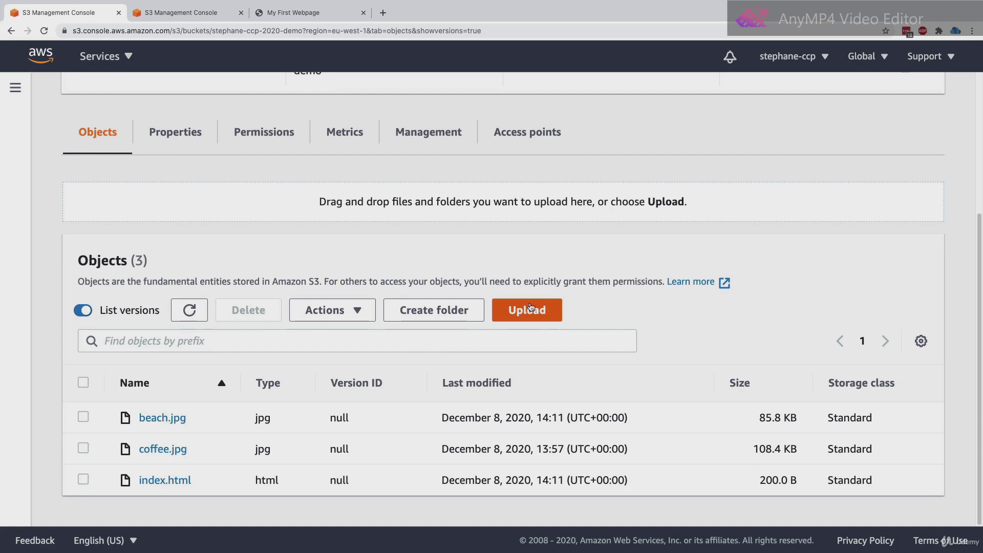
click(547, 312)
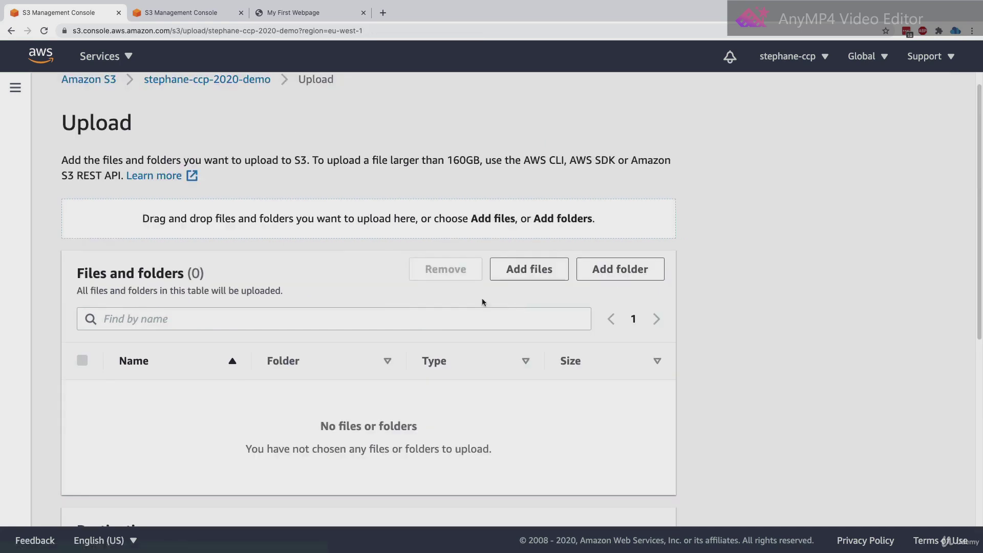
click(537, 270)
click(453, 39)
double_click(452, 39)
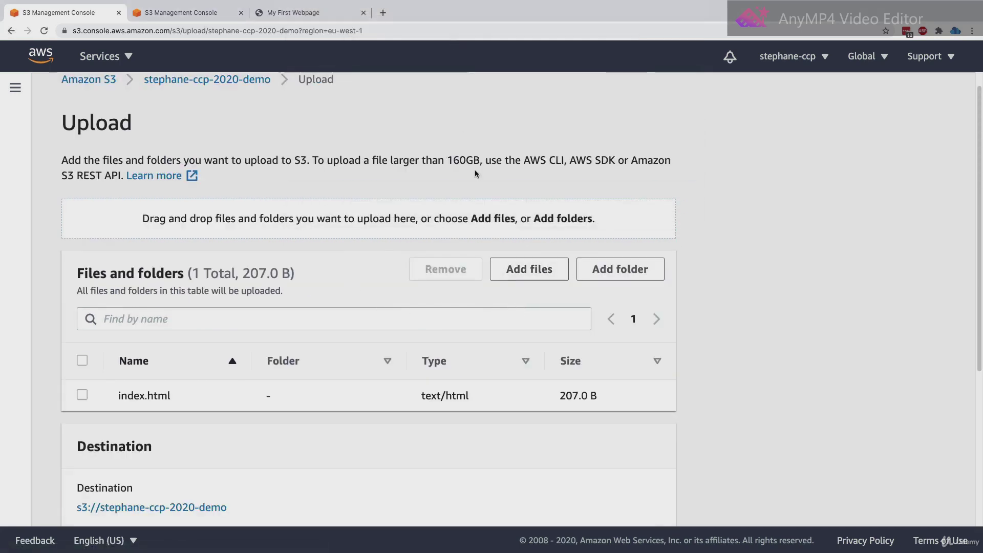
scroll(475, 256, down, 5)
click(614, 492)
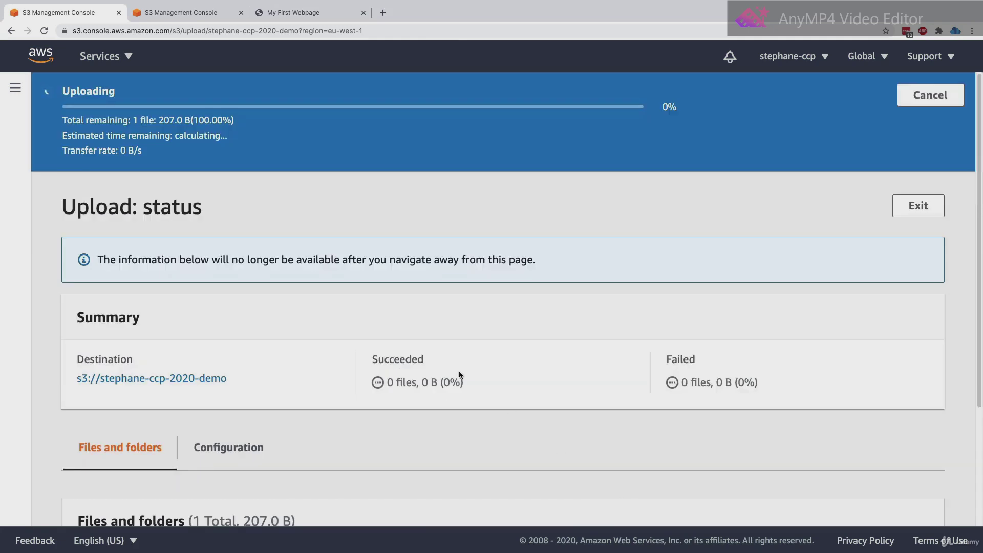
scroll(186, 341, down, 1)
scroll(186, 342, up, 1)
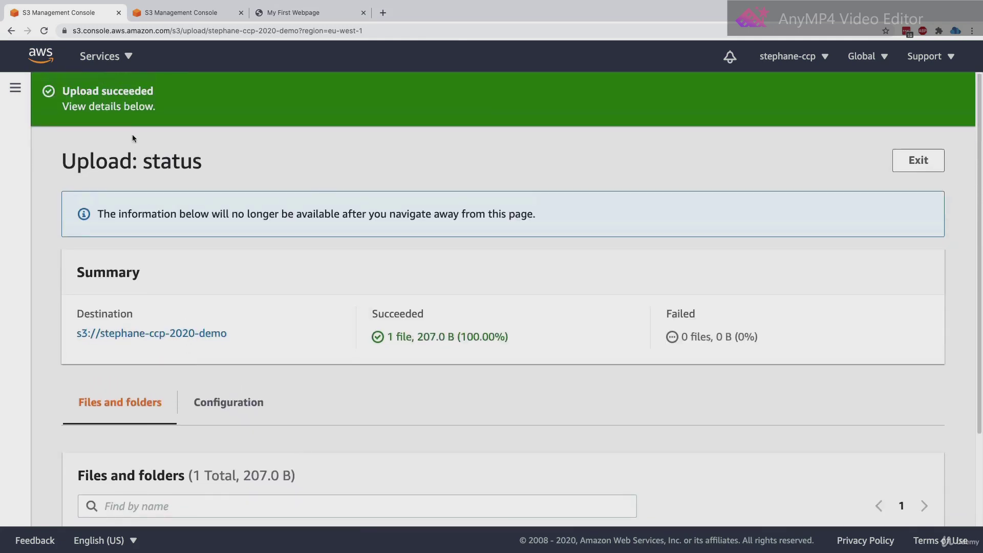
- Go back to the stephane-ccp-2020-demo bucket, view its object versions, and switch List versions back off
click(205, 334)
scroll(252, 323, down, 5)
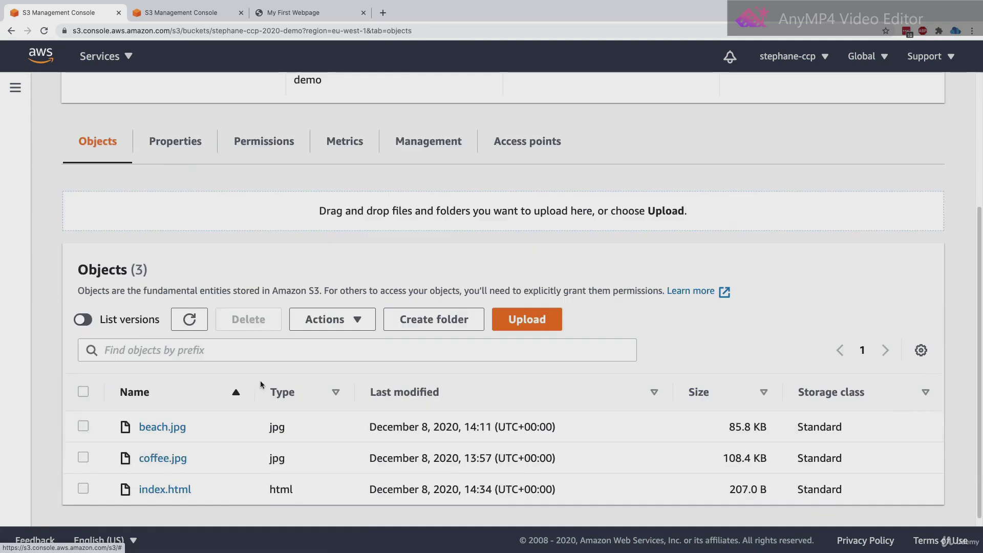
click(83, 313)
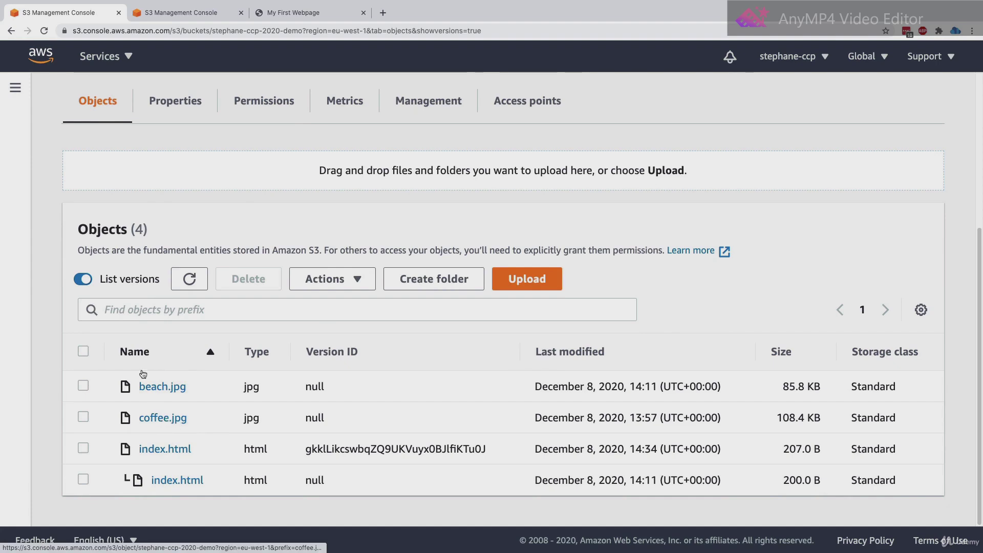
drag(101, 279, 160, 284)
click(159, 283)
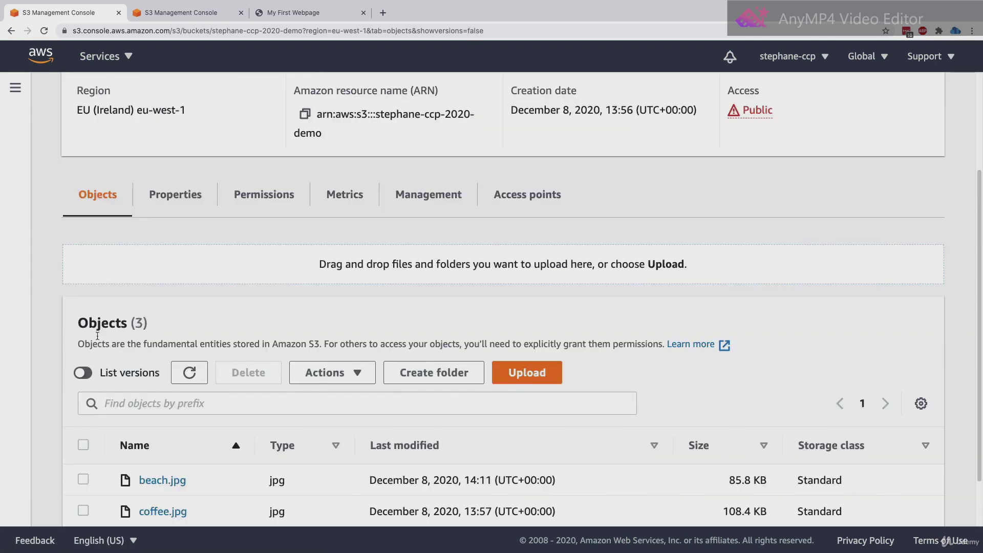
- Delete coffee.jpg with a delete marker, reading the notice about it, confirming with "delete", and exiting the status page
scroll(114, 378, down, 2)
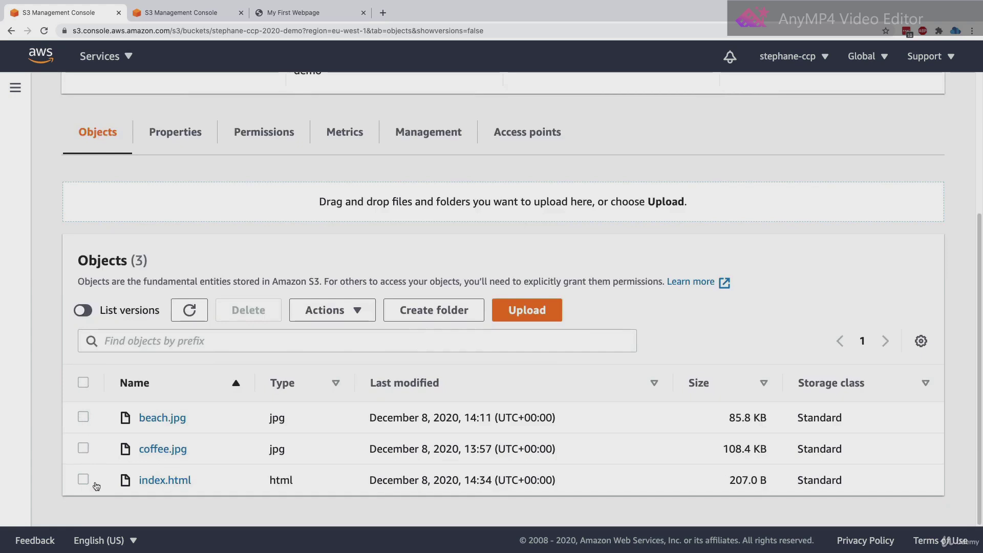
click(83, 449)
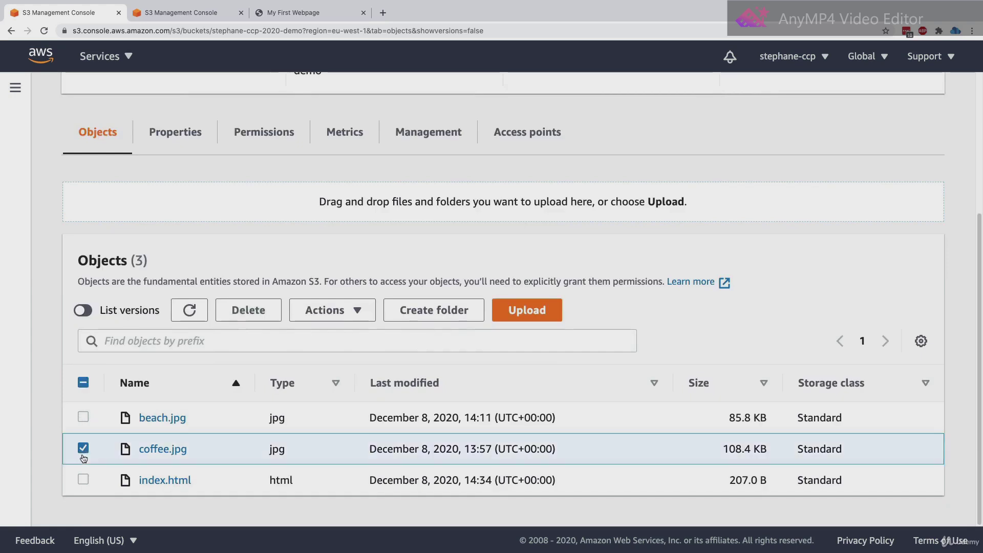
click(240, 317)
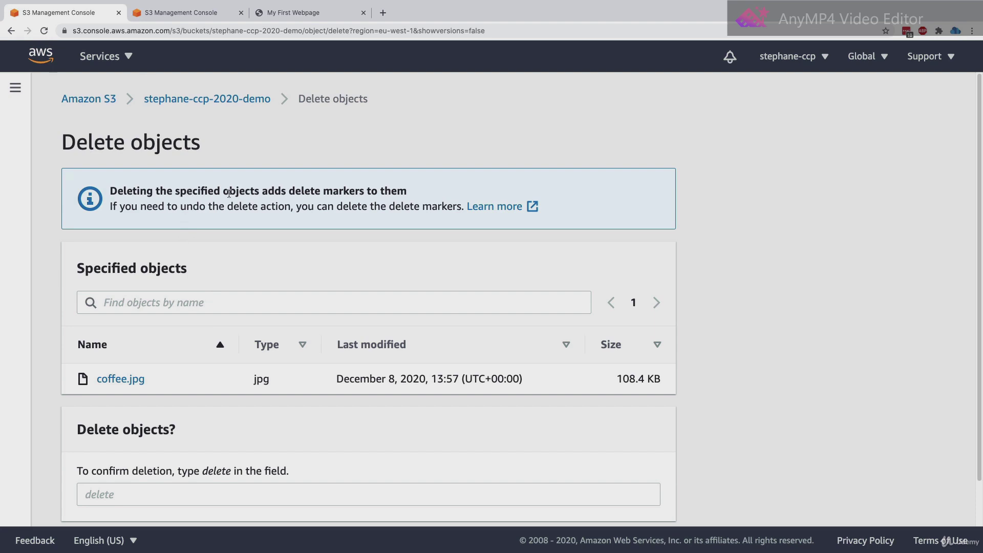
drag(229, 192, 423, 190)
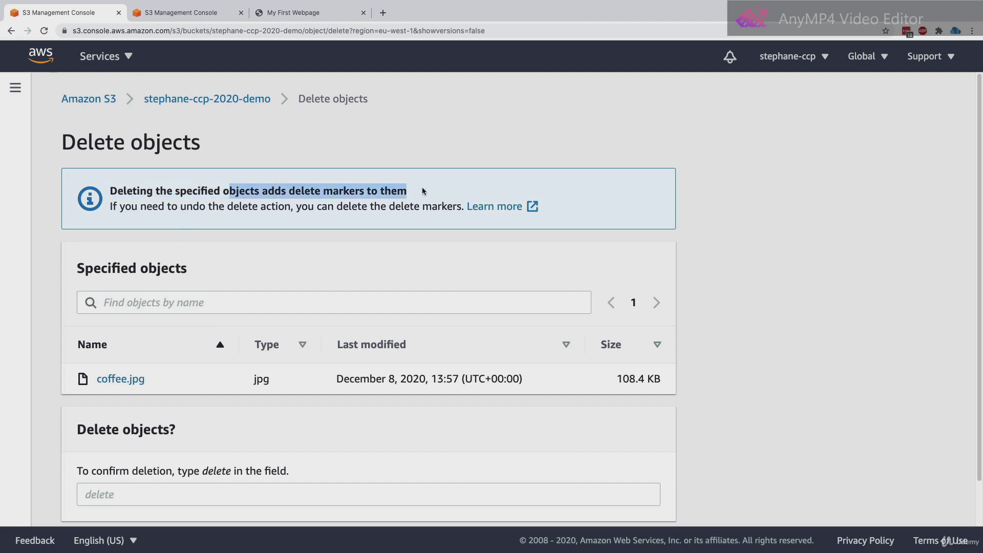
click(382, 206)
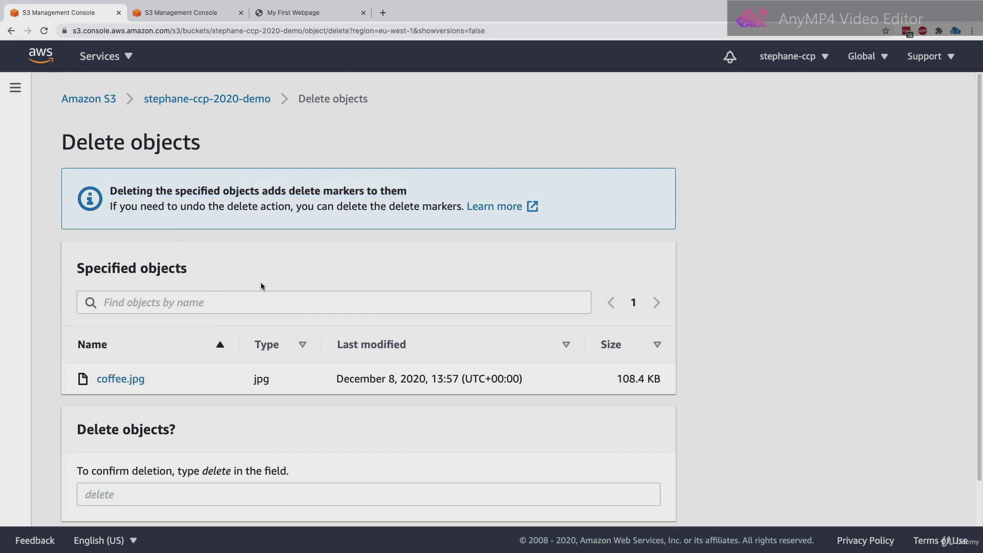
scroll(263, 292, down, 1)
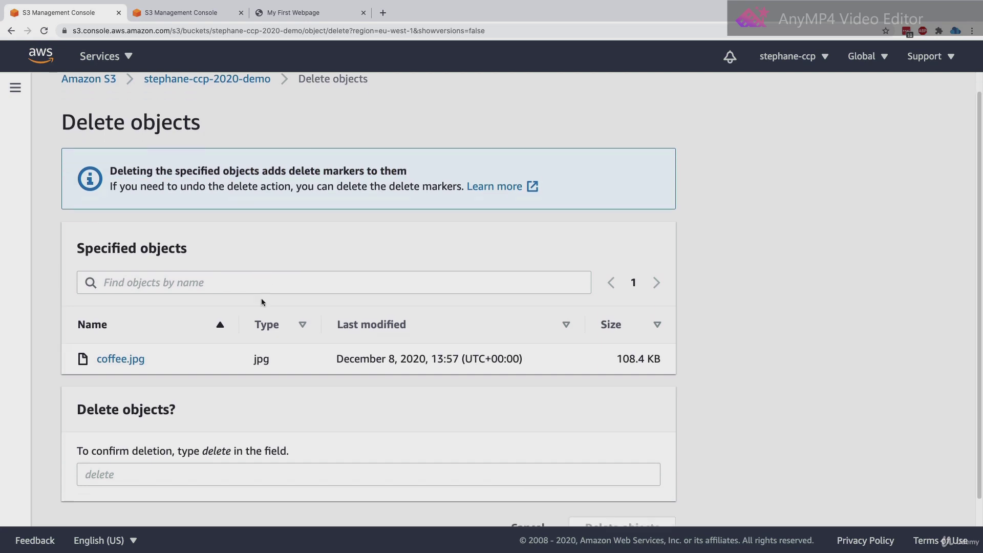
click(179, 473)
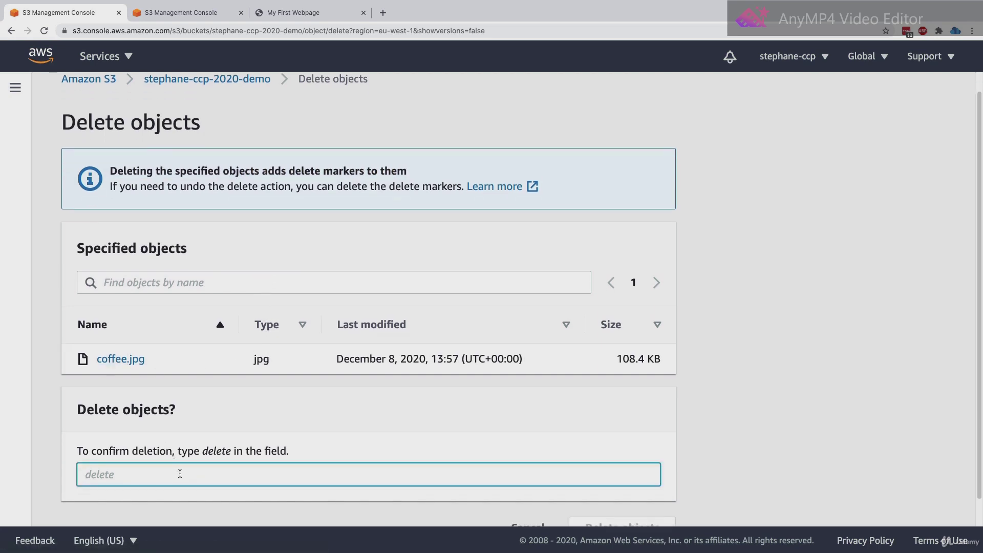
text(delete)
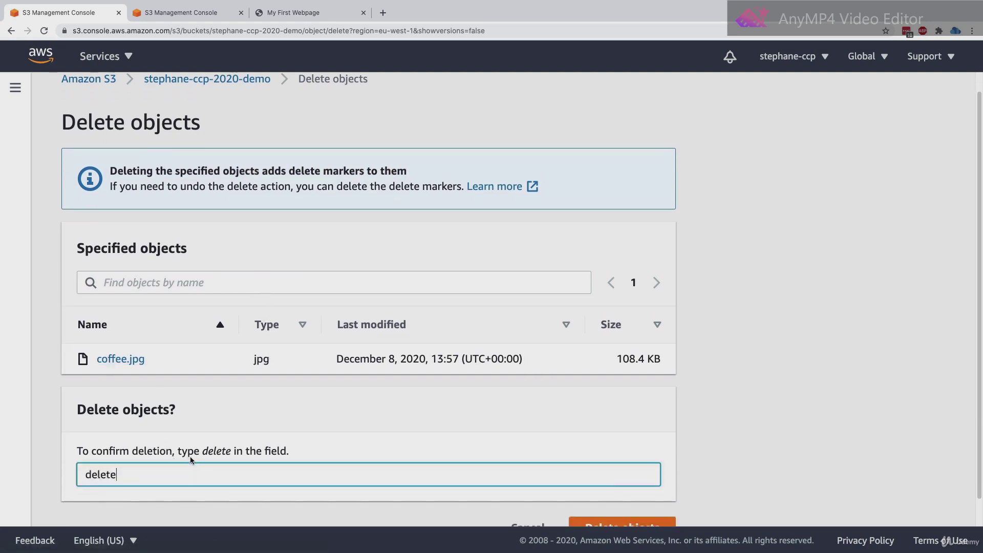
scroll(192, 459, down, 1)
click(657, 500)
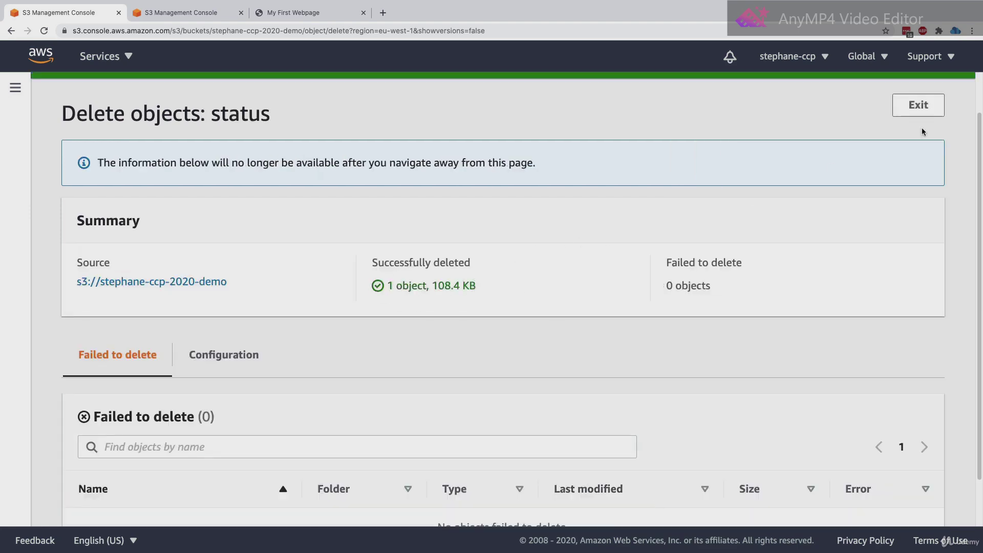
click(940, 105)
- Look over the bucket's remaining objects and reload the My First Webpage tab
scroll(316, 296, down, 5)
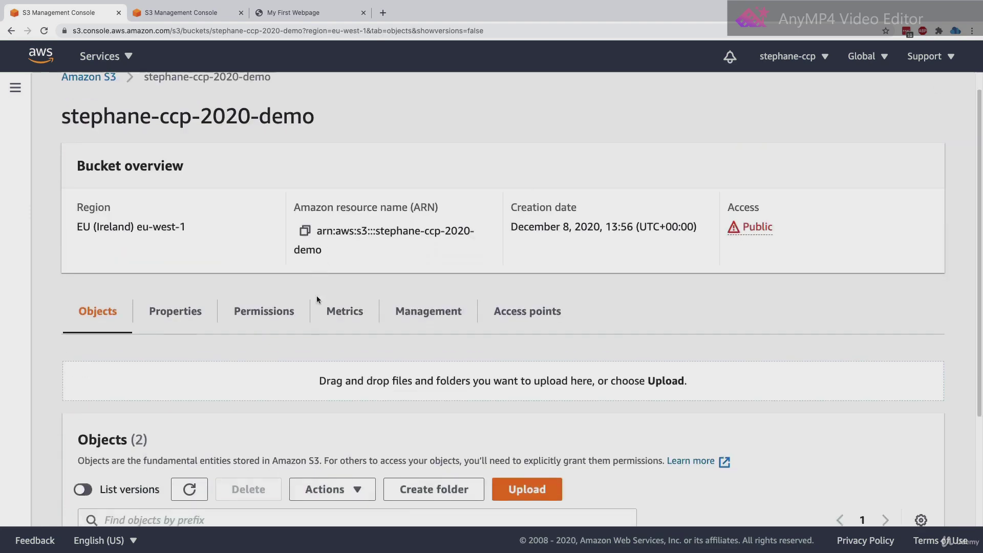
drag(79, 285, 155, 294)
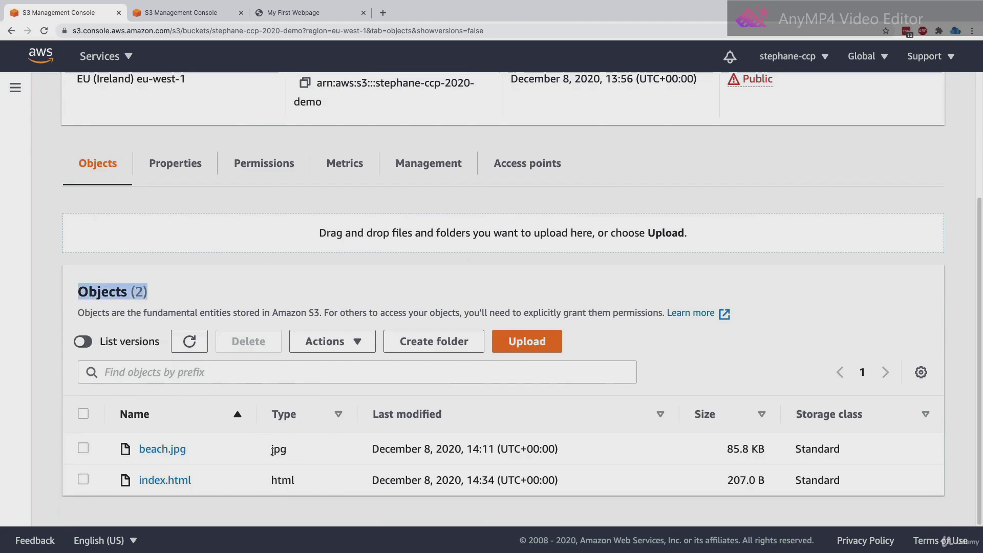
click(285, 15)
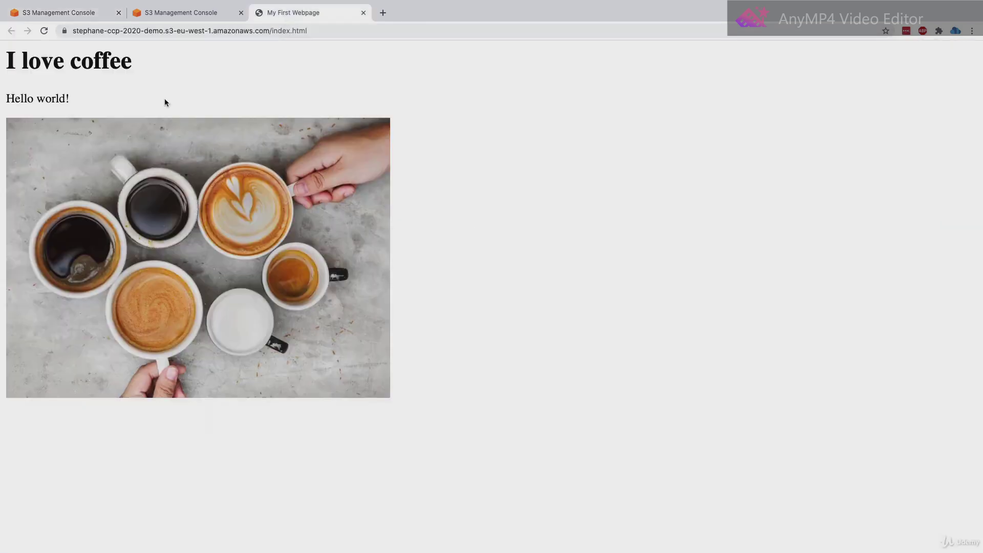
click(44, 31)
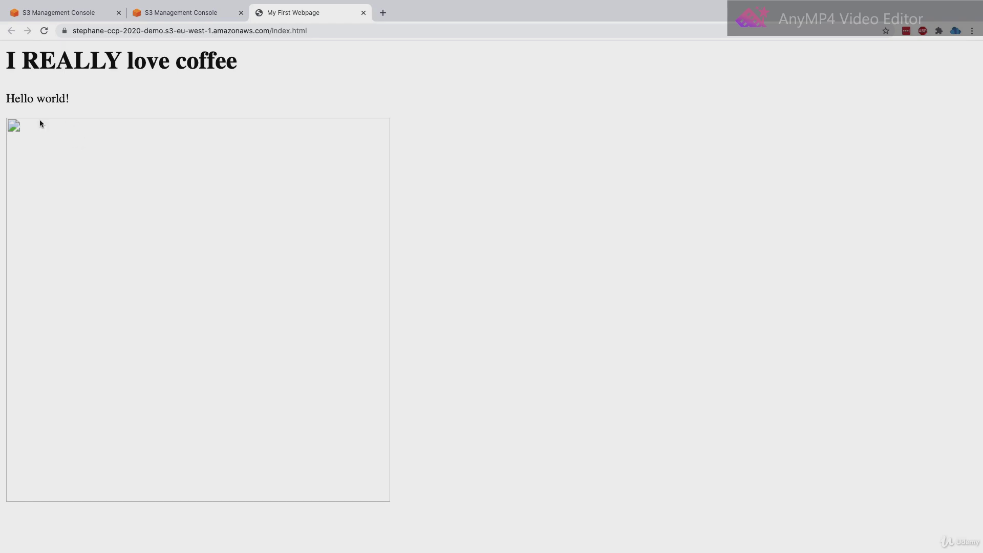
- Open the web page's coffee.jpg image in a new tab, read the response, and close that tab
right_click(91, 170)
click(116, 185)
click(372, 19)
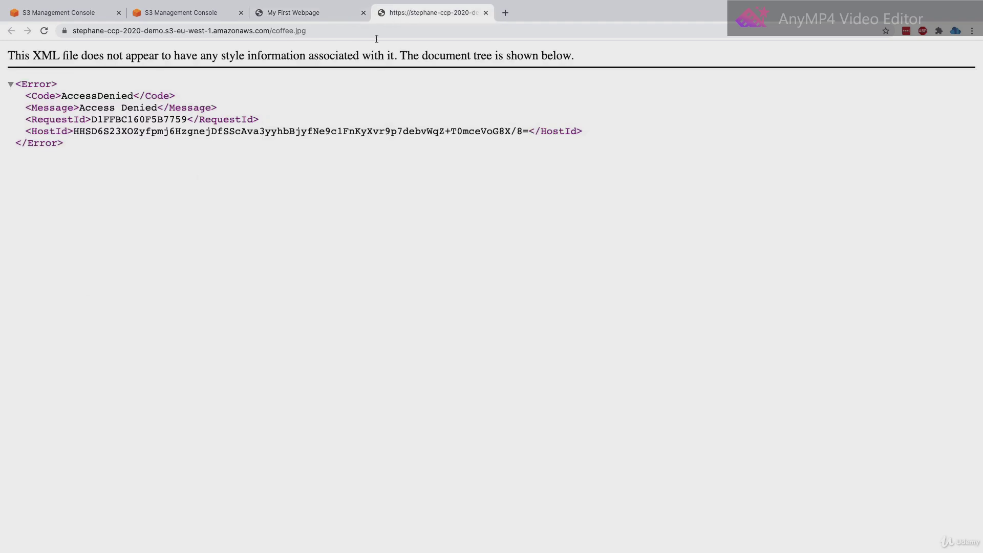
click(485, 13)
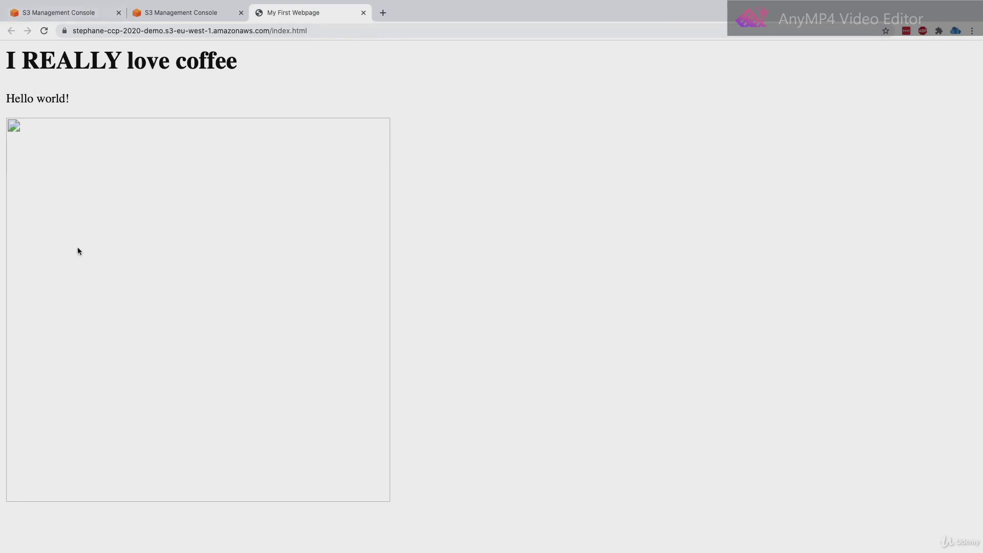
- Turn on List versions in the bucket's object list and examine the type of the newest coffee.jpg entry
click(82, 19)
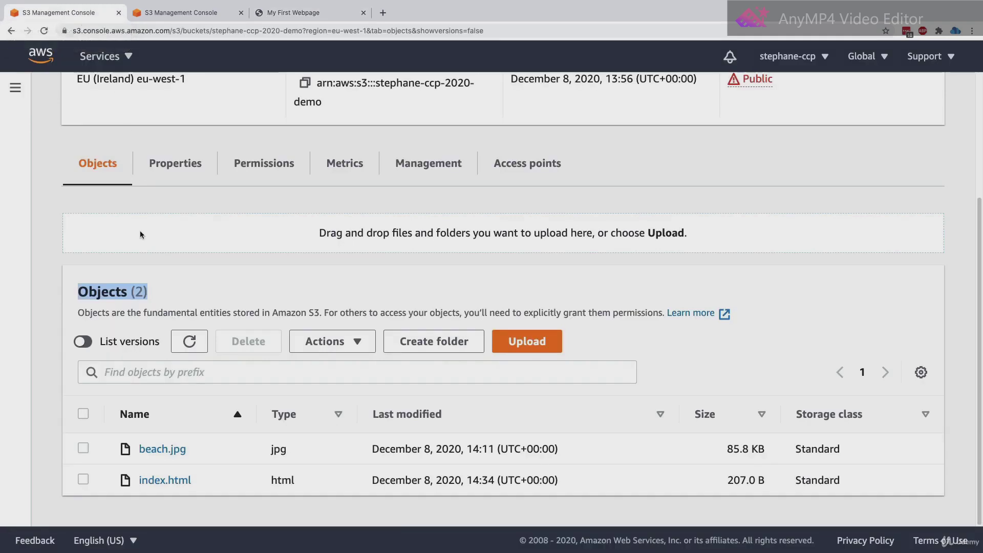
click(82, 341)
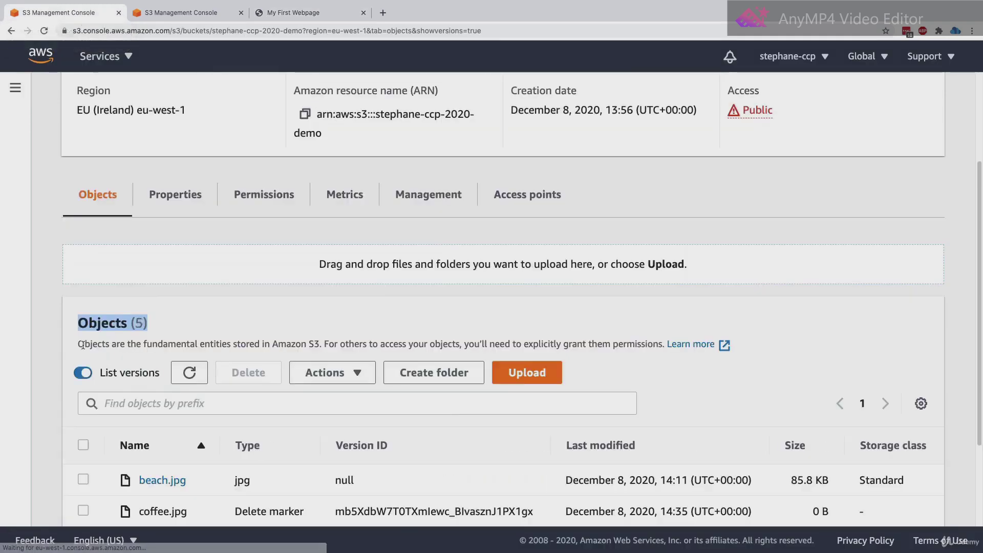
scroll(67, 352, down, 2)
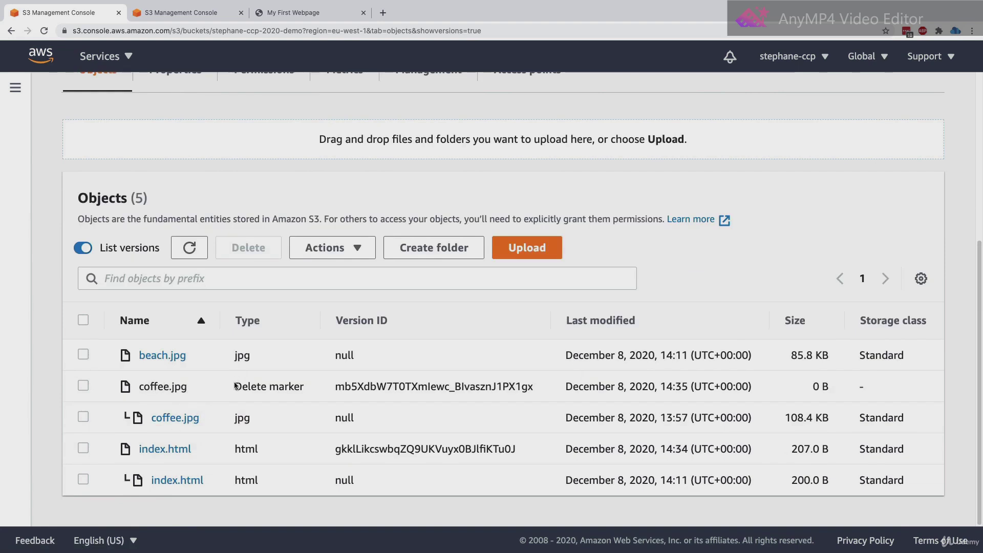
drag(236, 386, 295, 394)
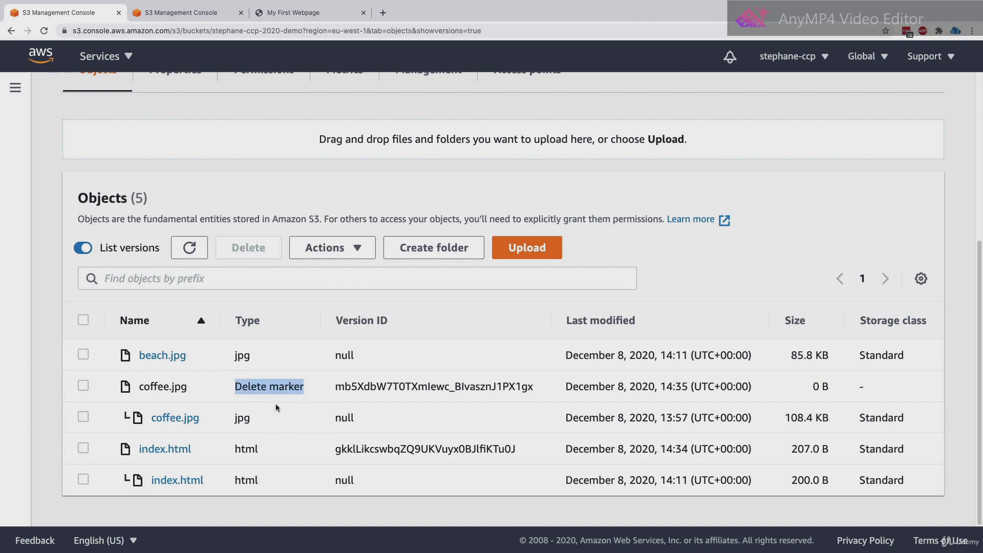
- Permanently delete the delete marker version of coffee.jpg, confirming with "permanently delete"
drag(303, 389, 230, 387)
click(245, 387)
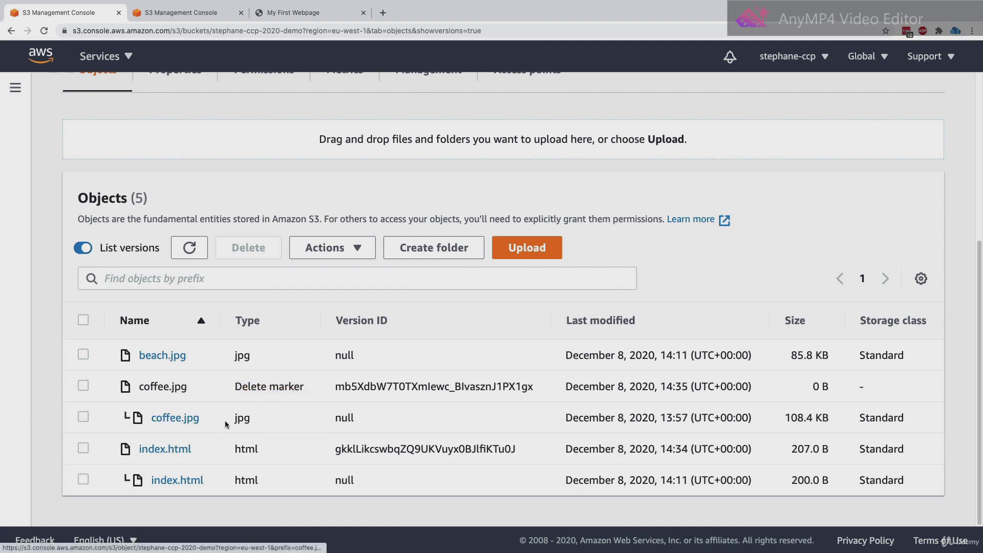
click(82, 386)
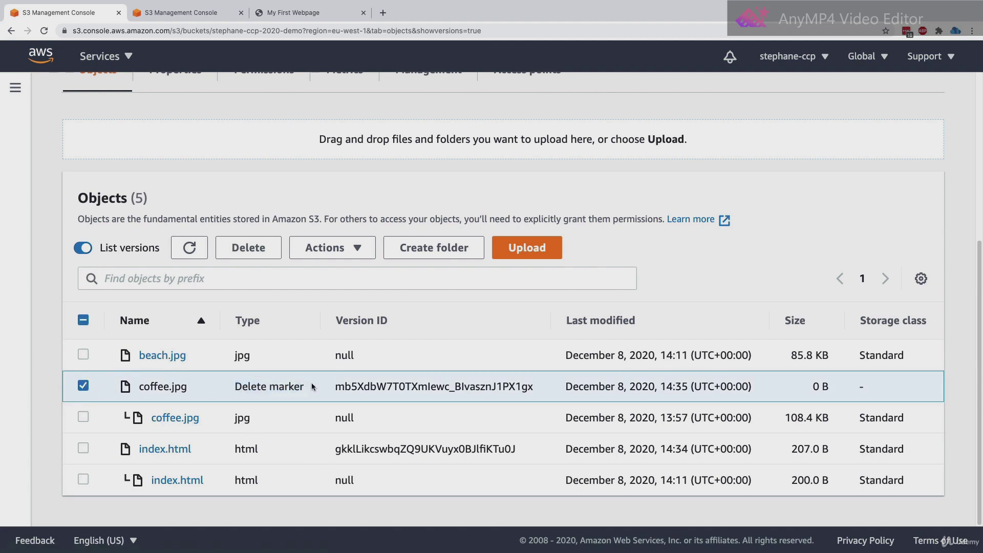
click(242, 249)
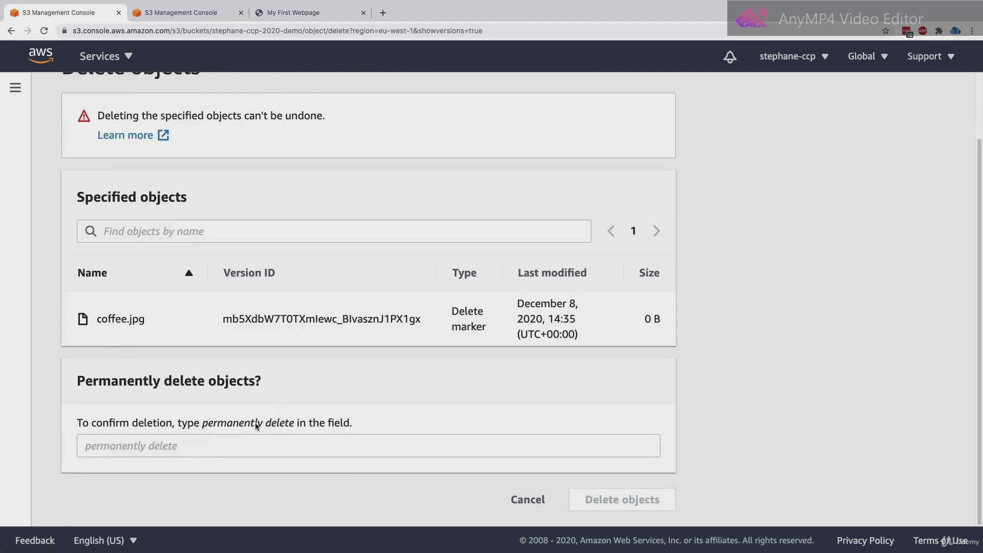
drag(203, 426, 295, 427)
key(super+c)
click(285, 450)
key(super+v)
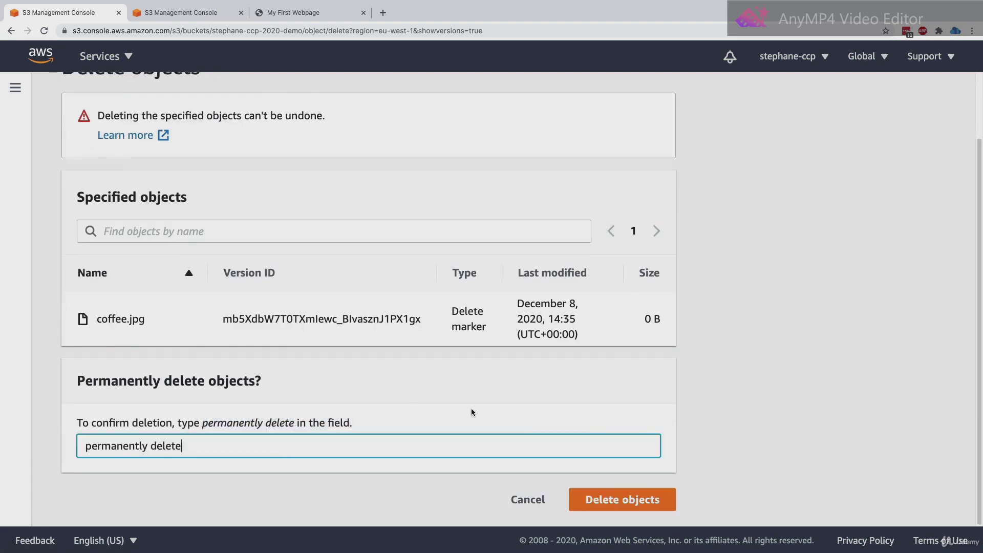
click(644, 500)
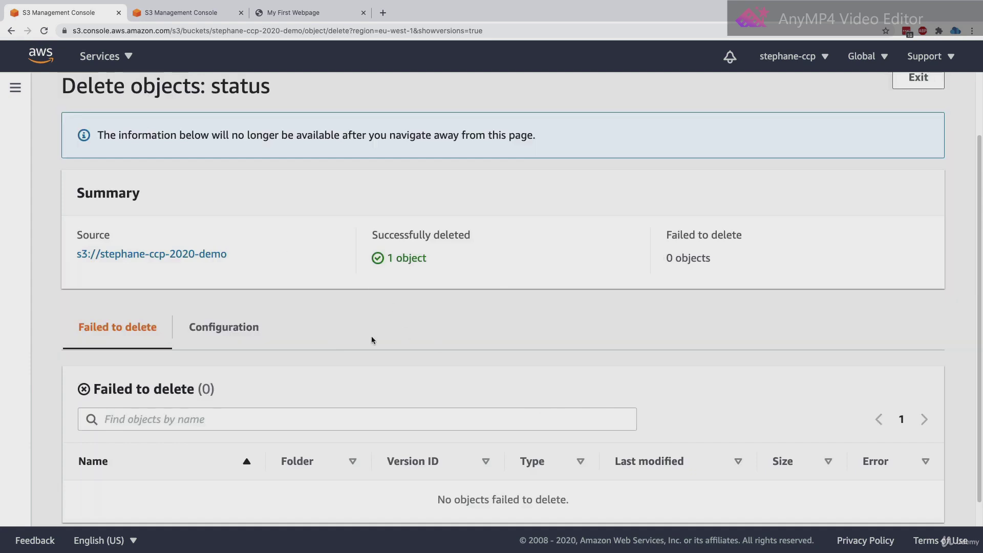
- Return to the demo bucket from the deletion status page, review its objects, and turn on List versions
click(204, 256)
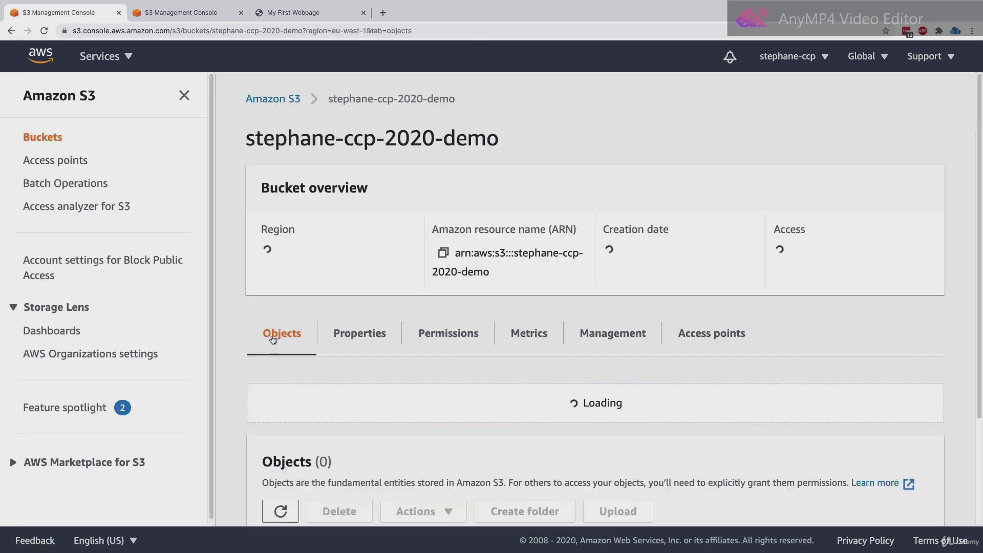
click(183, 95)
scroll(249, 291, down, 4)
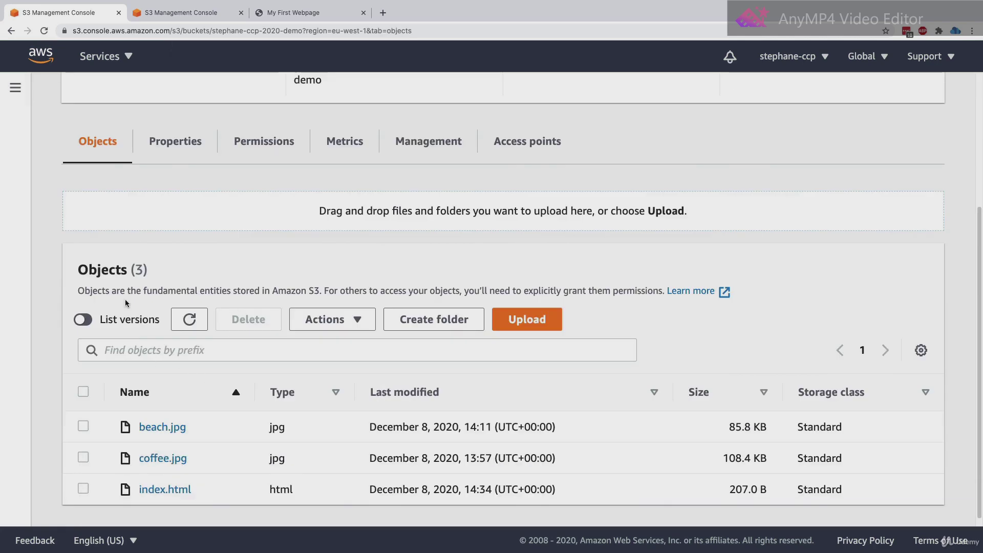
drag(97, 269, 148, 270)
click(106, 318)
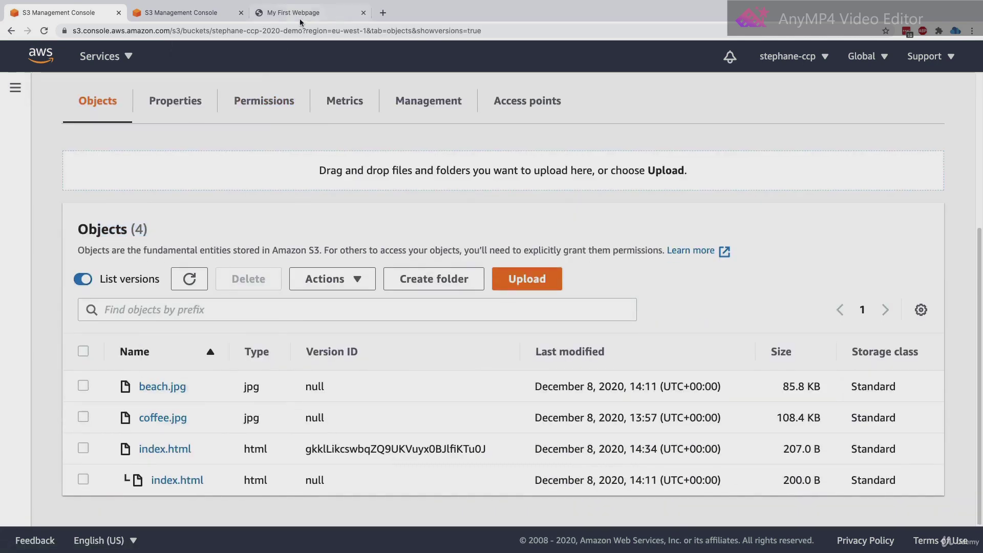
- Reload the My First Webpage tab to check the coffee image, and return to the bucket's tab
click(297, 16)
click(44, 30)
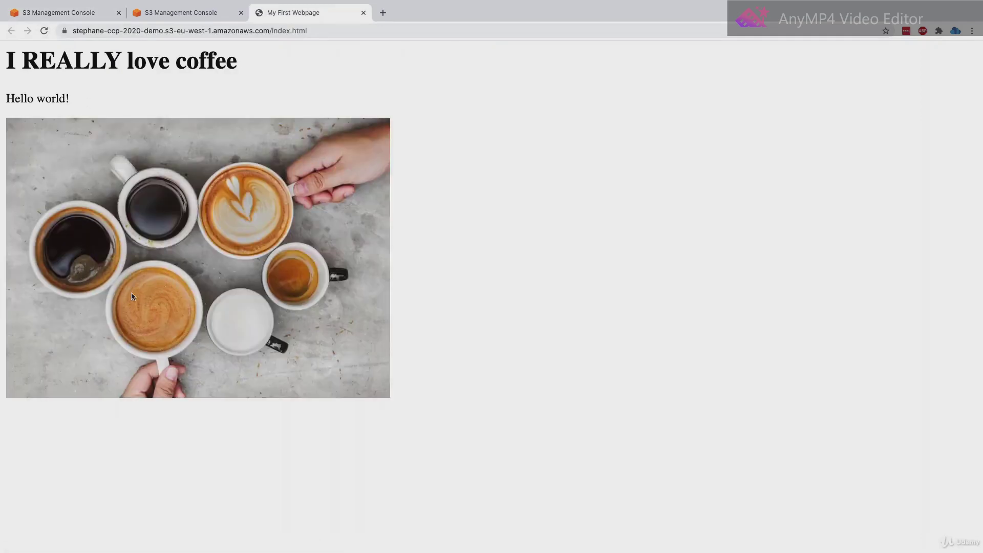
click(63, 20)
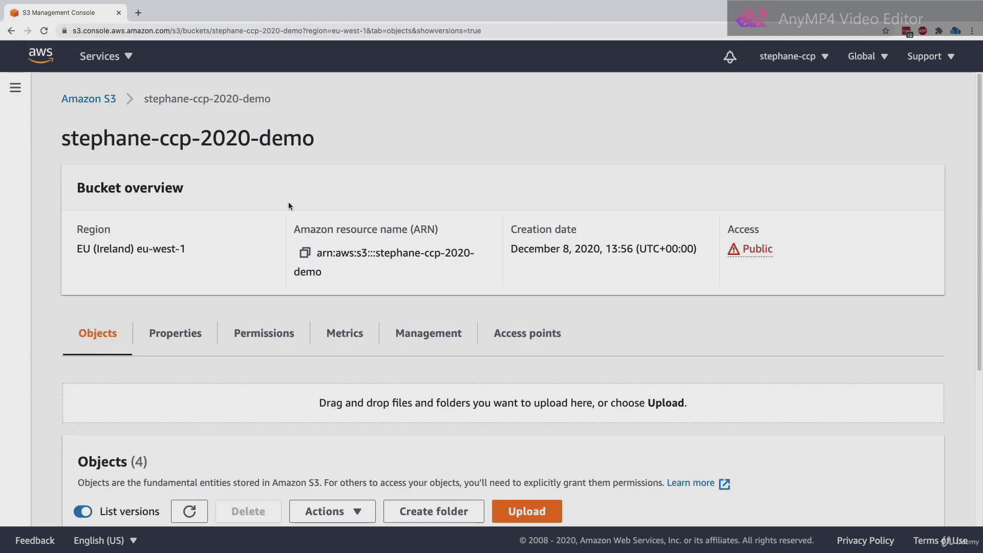
- Start creating a bucket in a new Amazon S3 tab, named with the owner's first name followed by "-server-access-logging-2020-ccp"
super+click(107, 109)
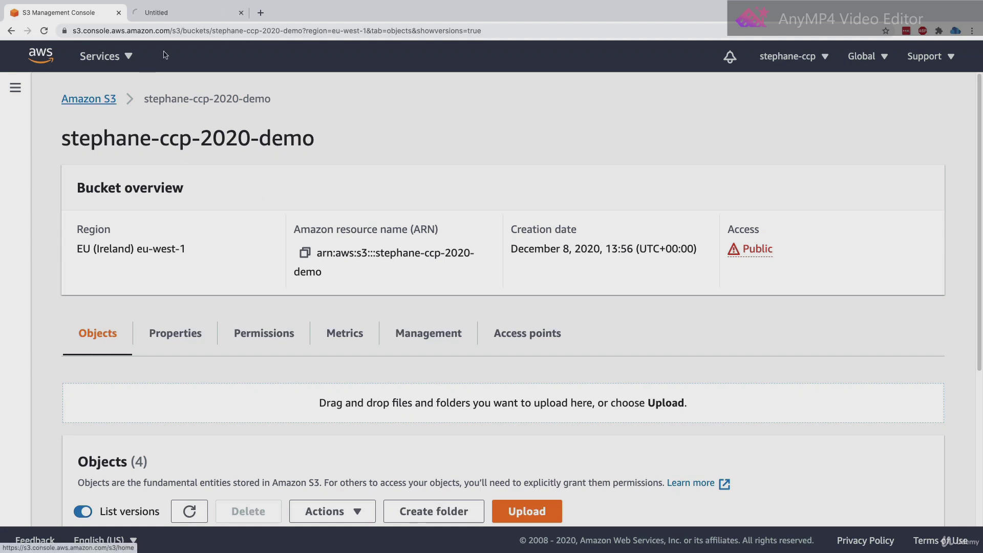
click(192, 19)
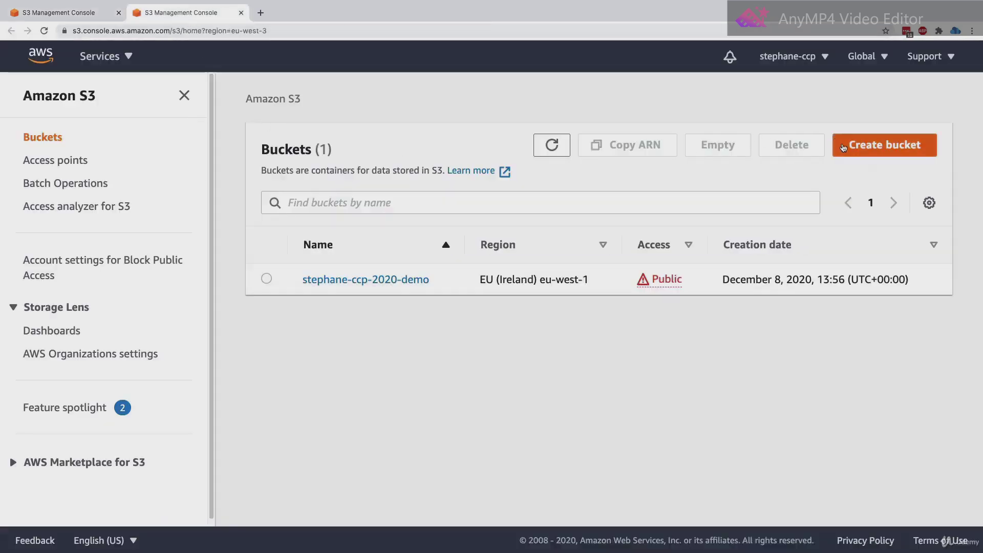
click(884, 145)
click(359, 285)
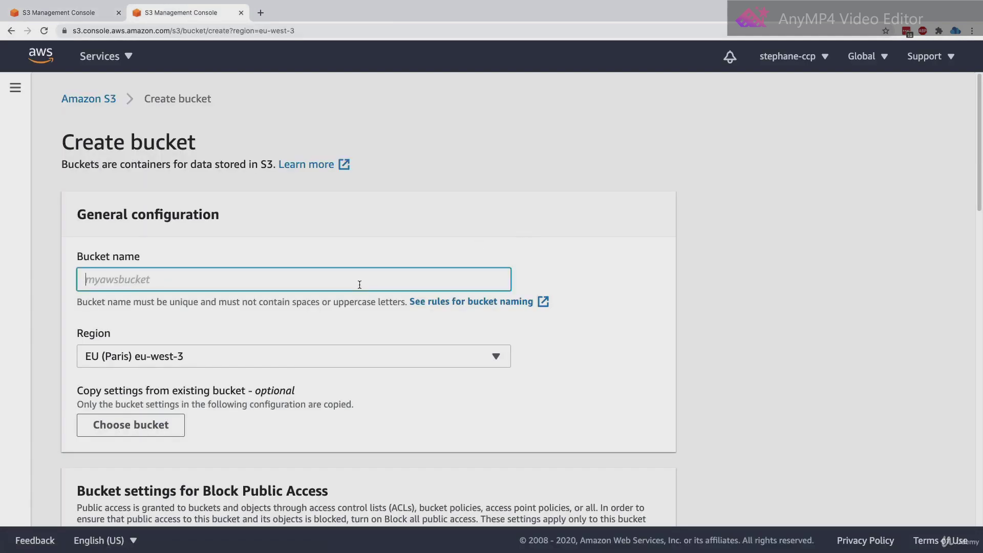
text(stephane-server-)
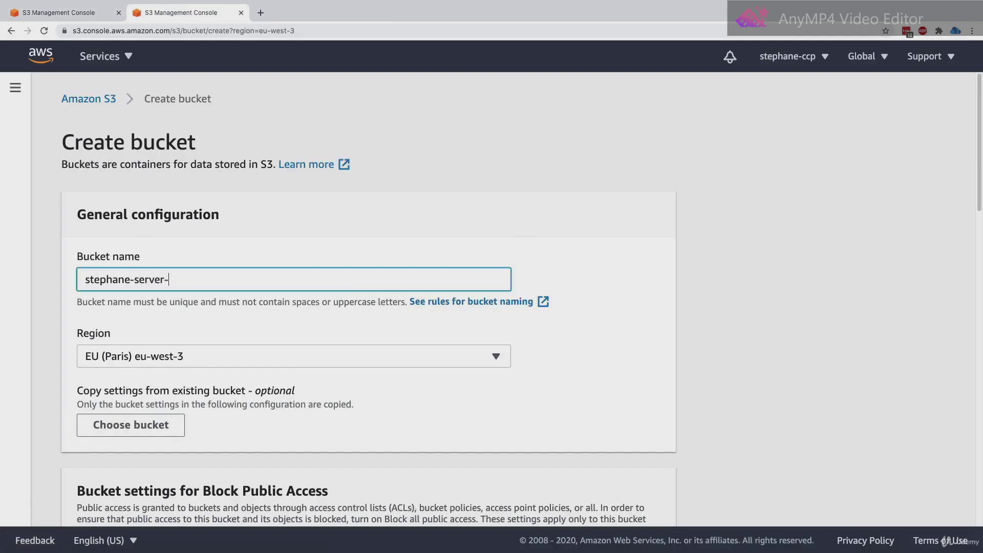
text(access-logging-2020-ccp)
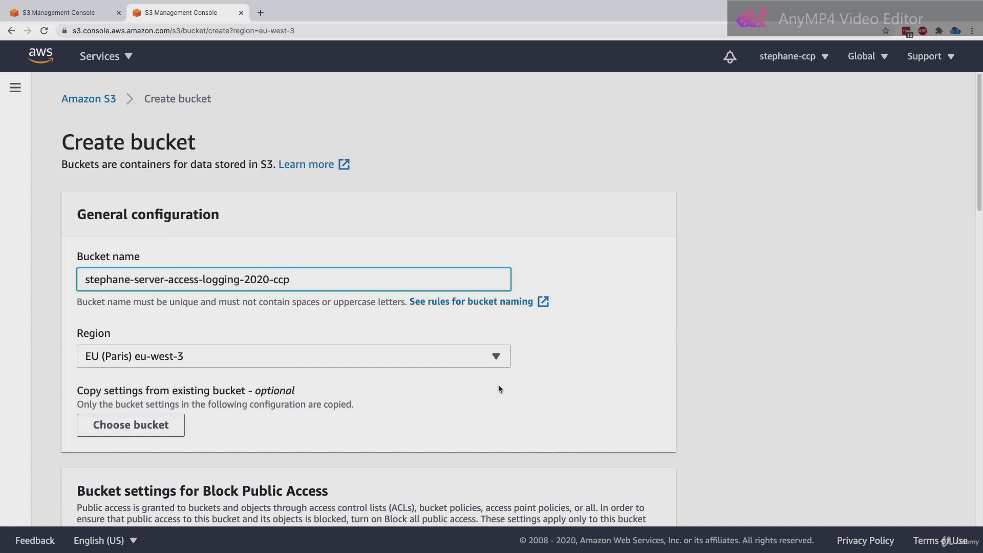
- Set the region to EU (Ireland) eu-west-1, create the bucket with the other settings at their defaults, and open it
click(412, 362)
scroll(297, 251, up, 3)
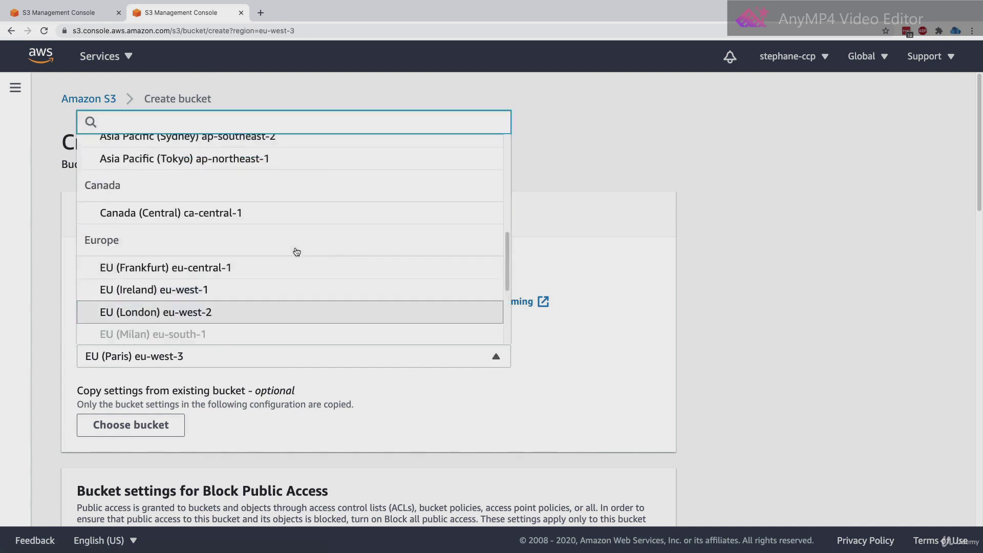
scroll(269, 283, up, 3)
scroll(272, 290, down, 1)
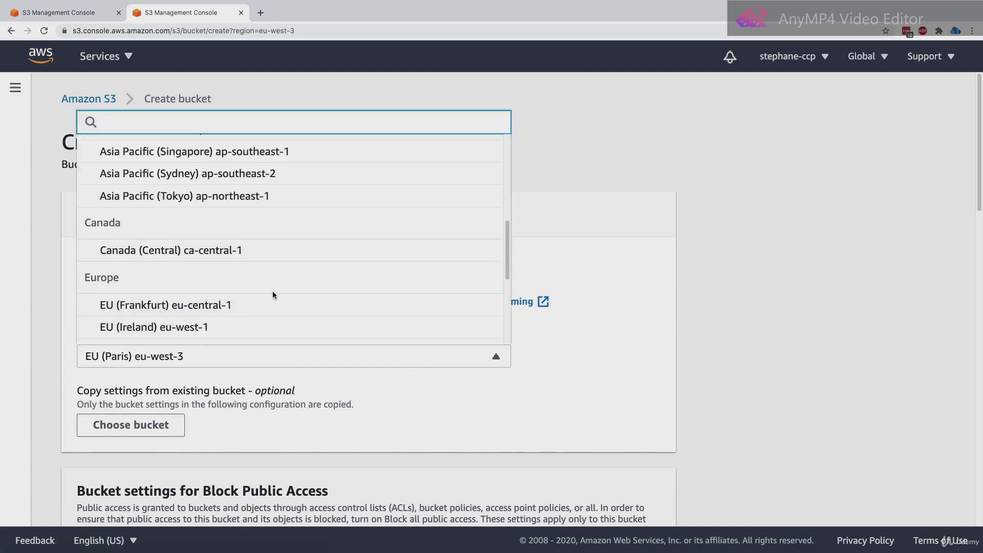
click(284, 333)
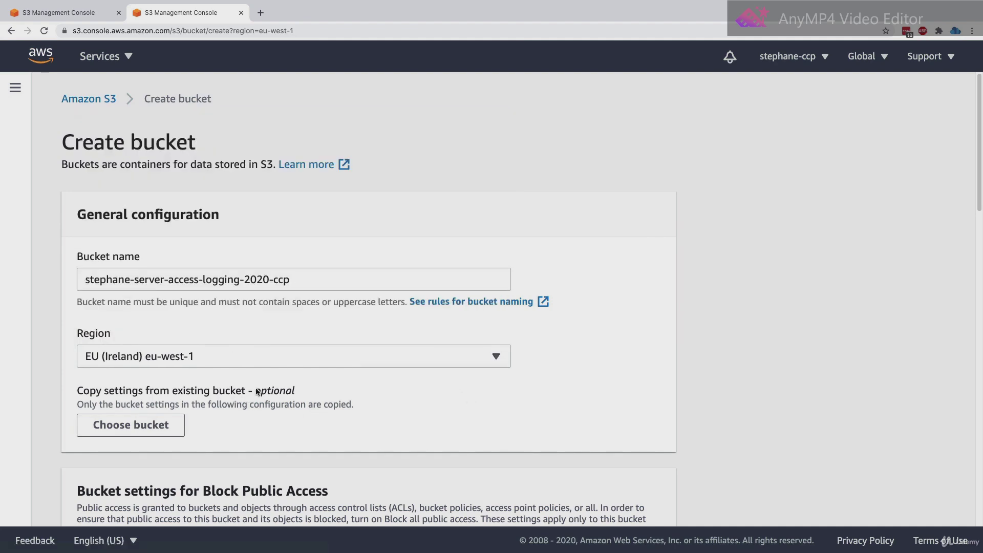
scroll(280, 384, down, 6)
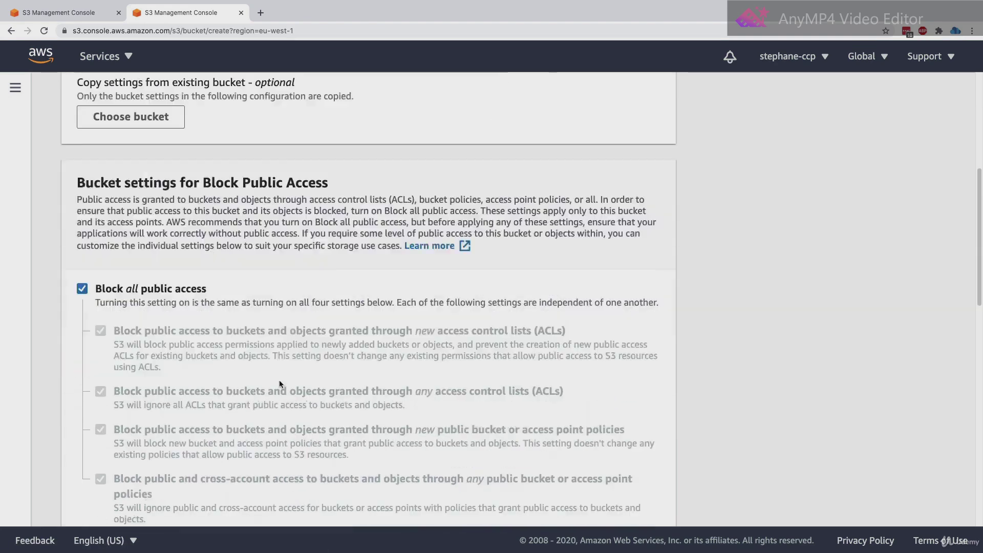
scroll(278, 379, down, 13)
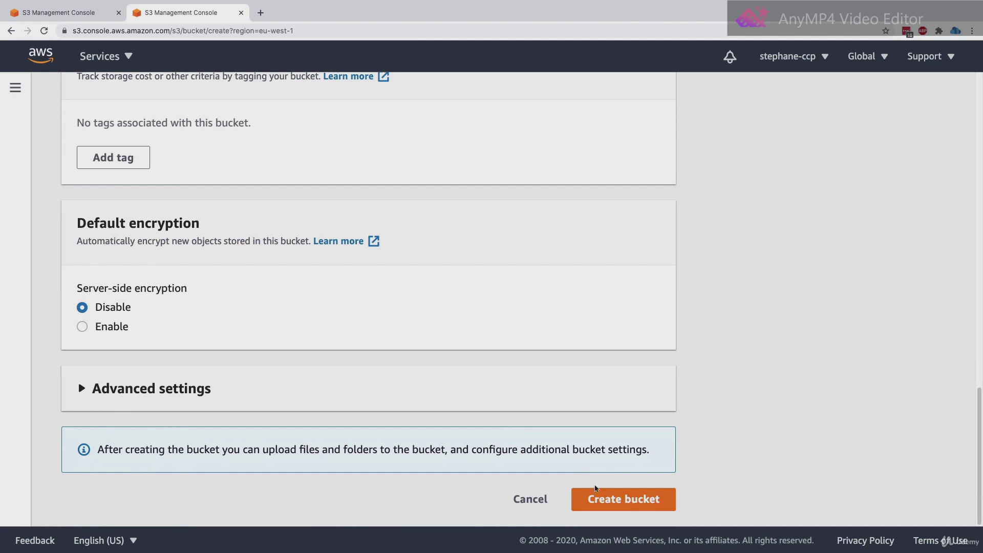
click(598, 495)
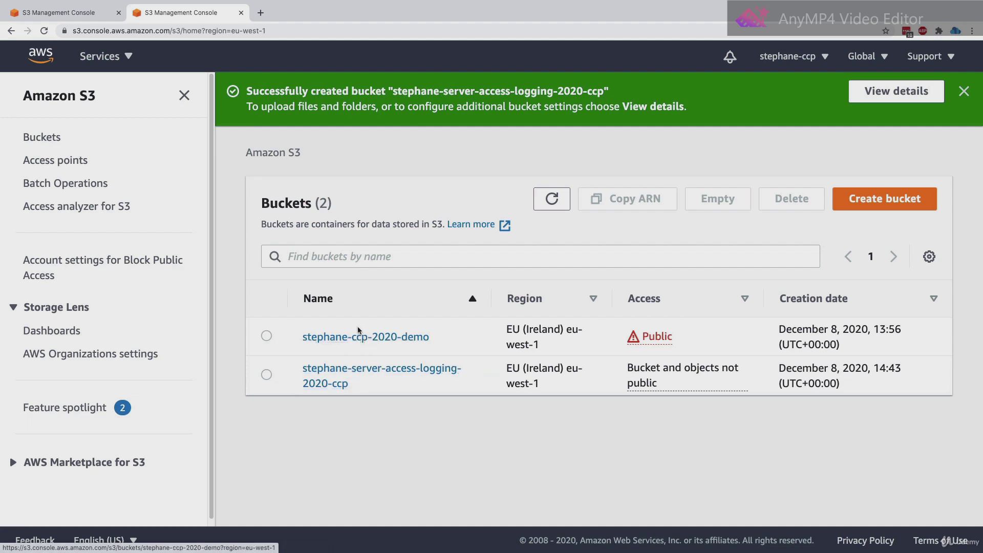
click(367, 379)
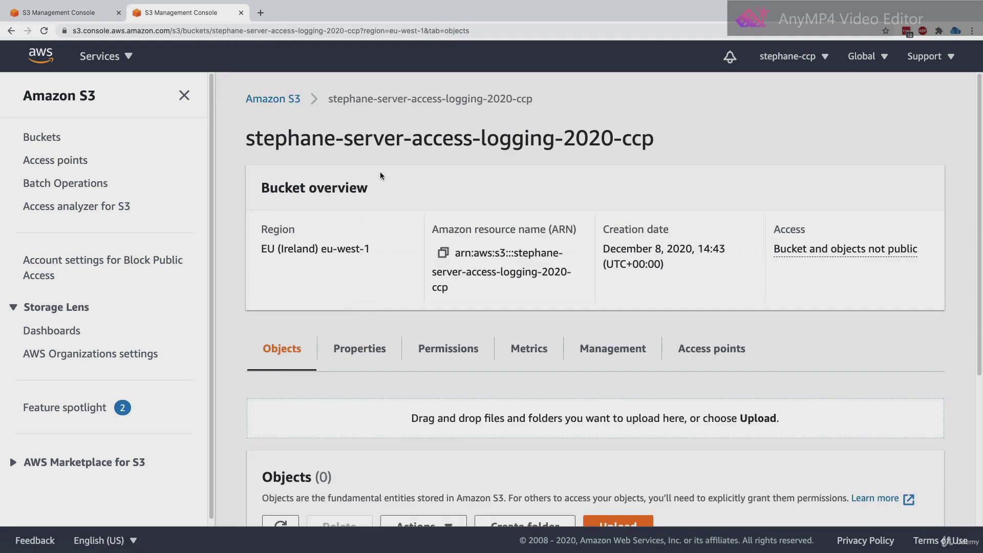
- Switch back to the demo bucket's tab and open its properties, going past the Bucket Versioning section
key(ctrl+shift+Tab)
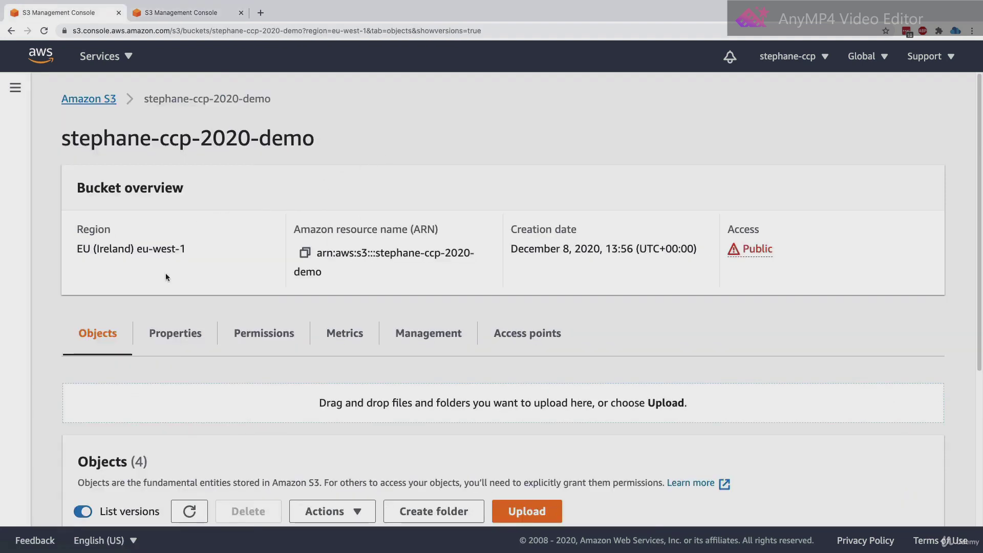
drag(90, 138, 304, 145)
click(201, 332)
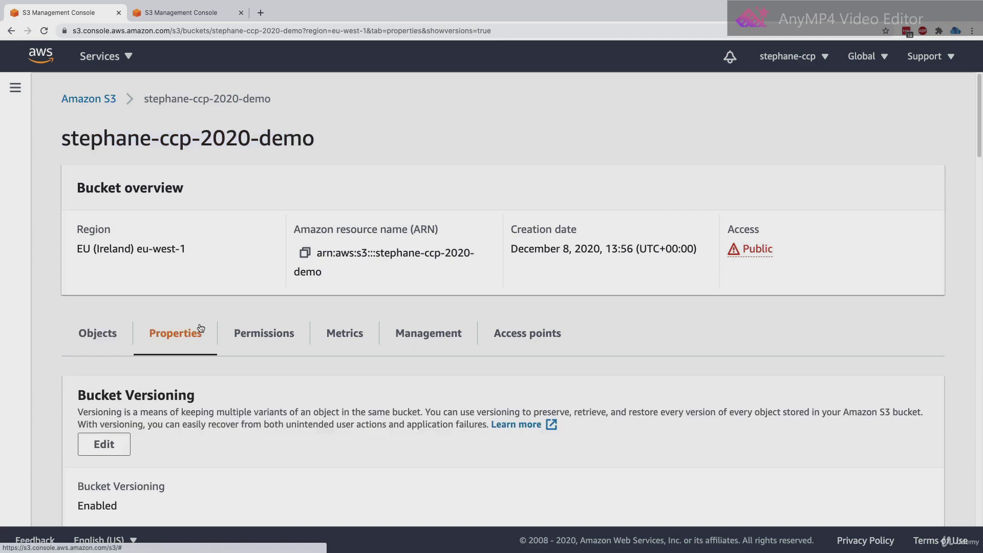
scroll(210, 314, down, 8)
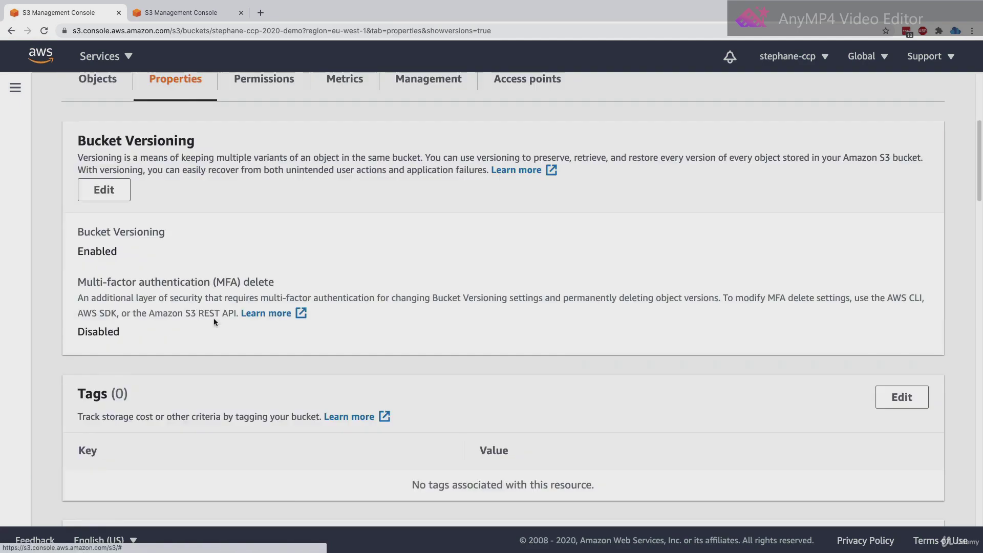
- Open the server access logging settings of the stephane-ccp-2020-demo bucket for editing and enable logging
scroll(211, 315, down, 10)
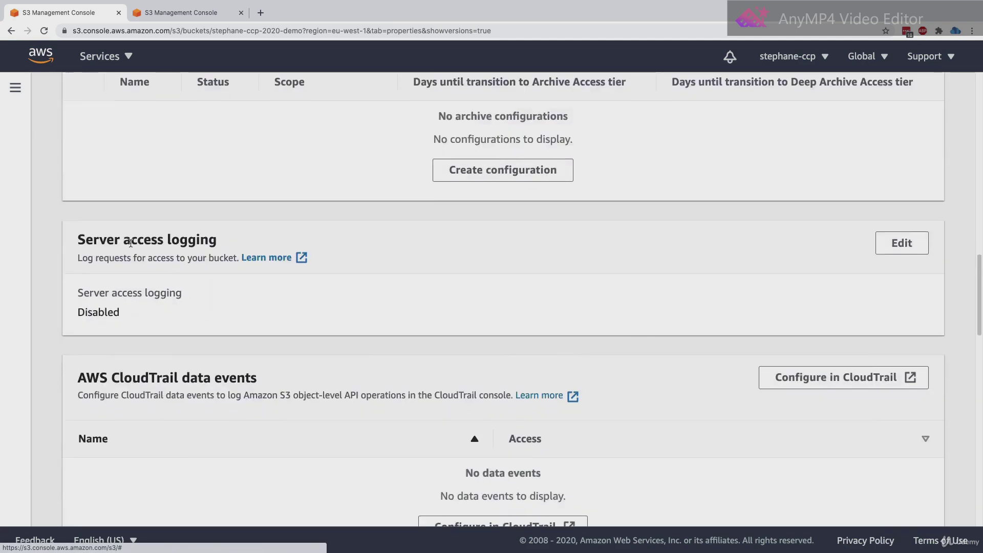
drag(93, 239, 199, 234)
click(199, 234)
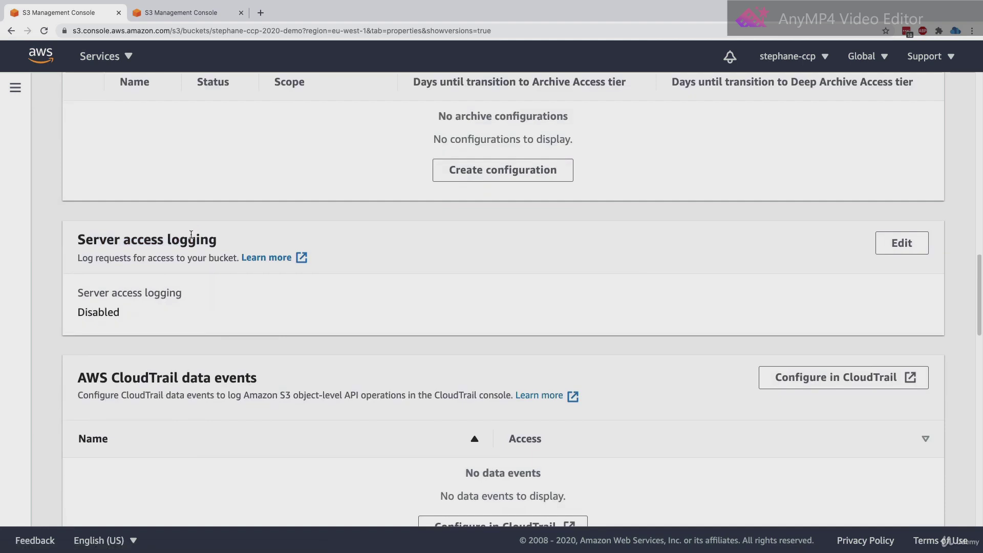
click(880, 245)
click(297, 299)
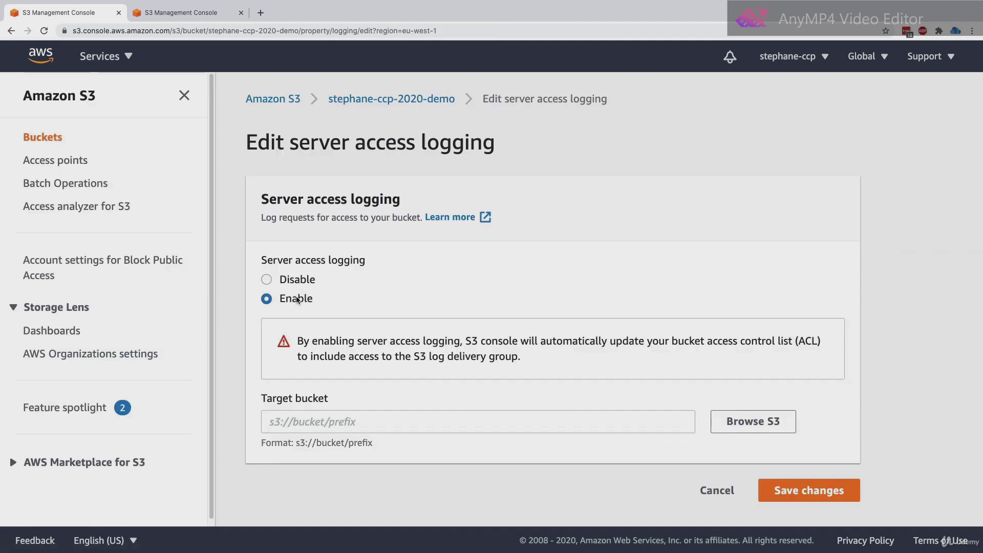
- Set the logging target bucket to s3://stephane-server-access-logging-2020-ccp/logs, copying the bucket name from the other open console page
click(342, 423)
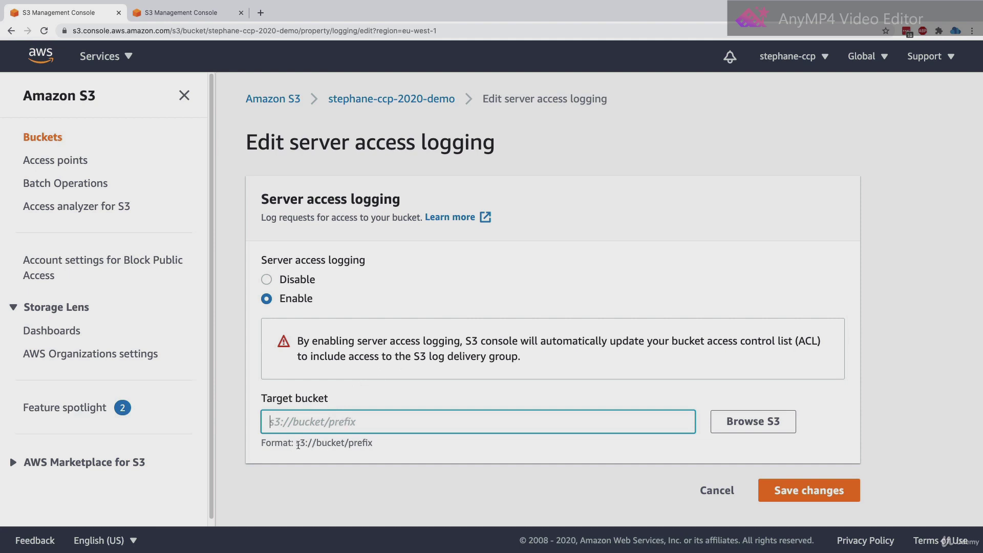
drag(298, 445, 345, 443)
click(328, 421)
text(s3://)
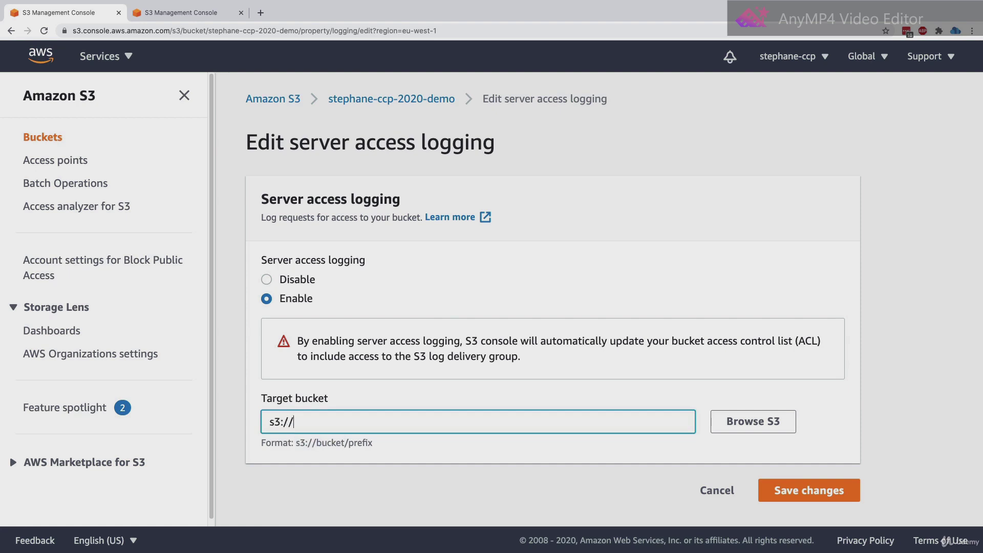
key(ctrl+Tab)
triple_click(433, 134)
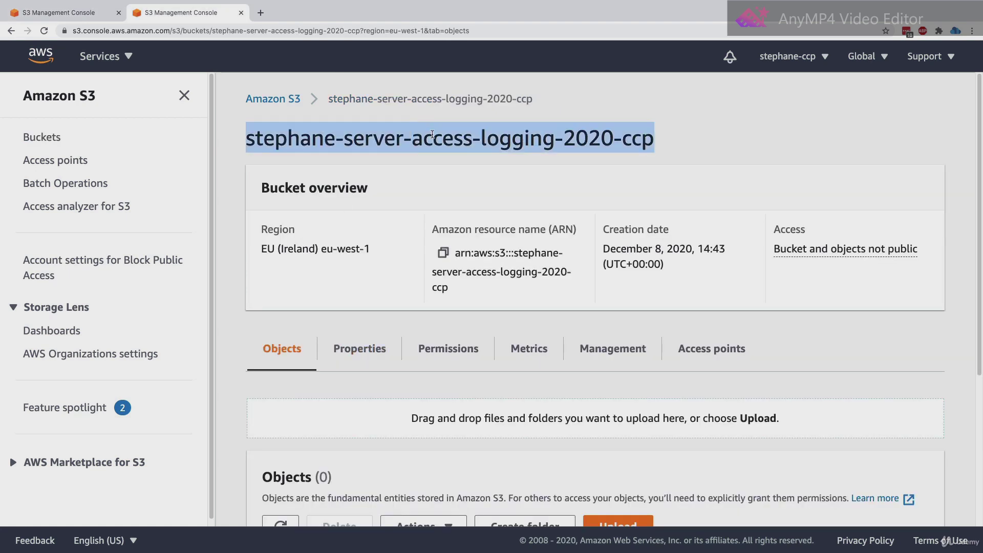
key(ctrl+c)
key(ctrl+shift+Tab)
key(ctrl+v)
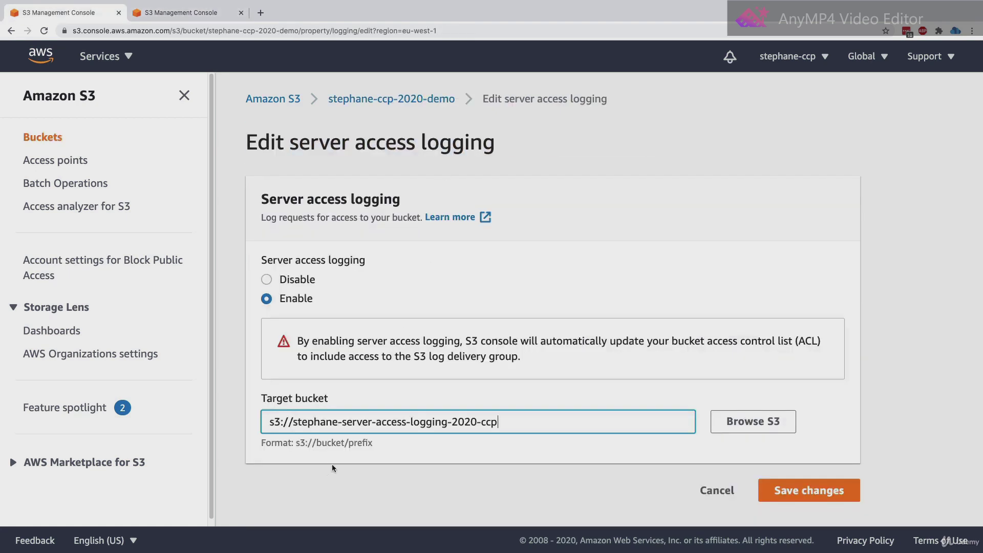
text(/logs)
drag(496, 423, 525, 423)
click(534, 423)
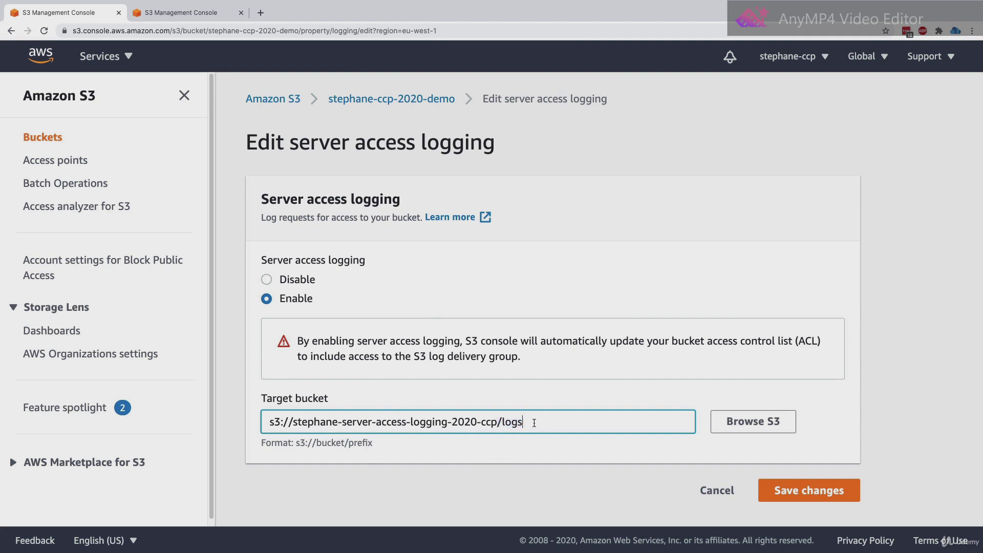
- Save the server access logging changes
click(796, 489)
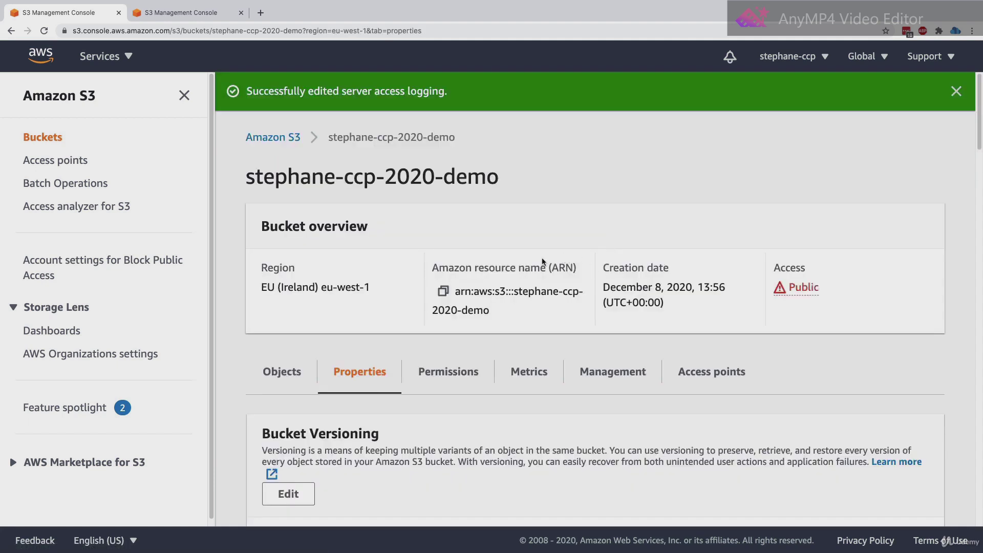
drag(338, 91, 439, 91)
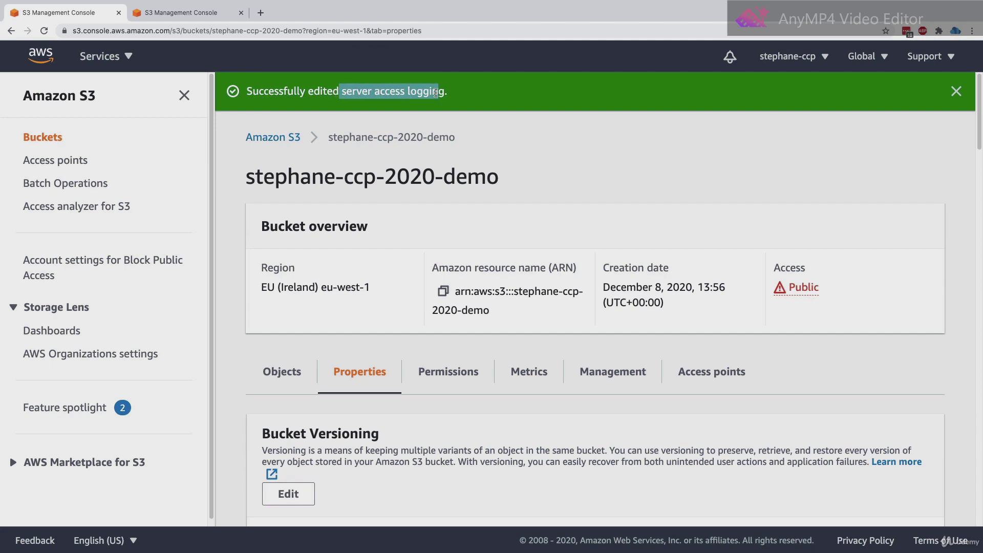
click(459, 139)
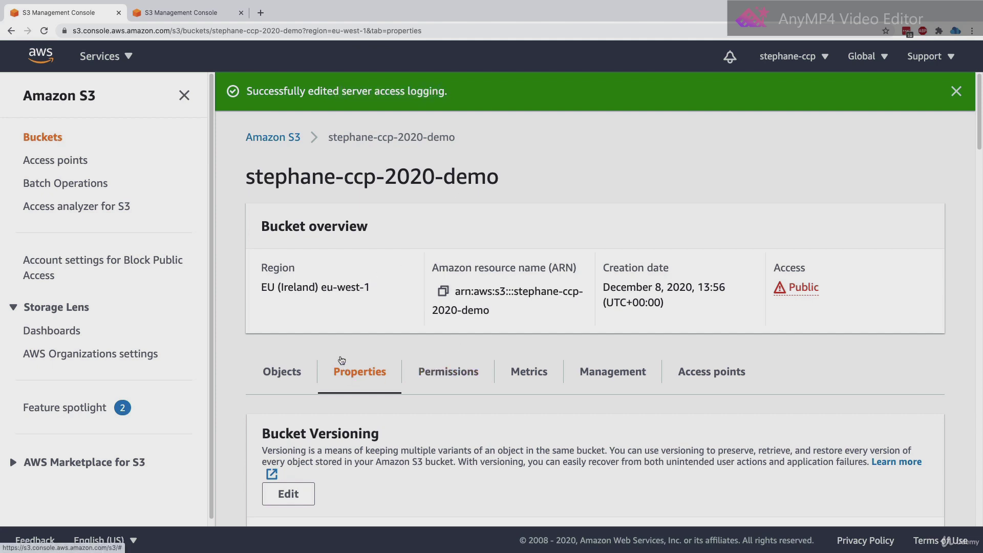
- Open the index.html object from the demo bucket and view its object URL in a separate browser tab
click(301, 374)
scroll(300, 367, down, 5)
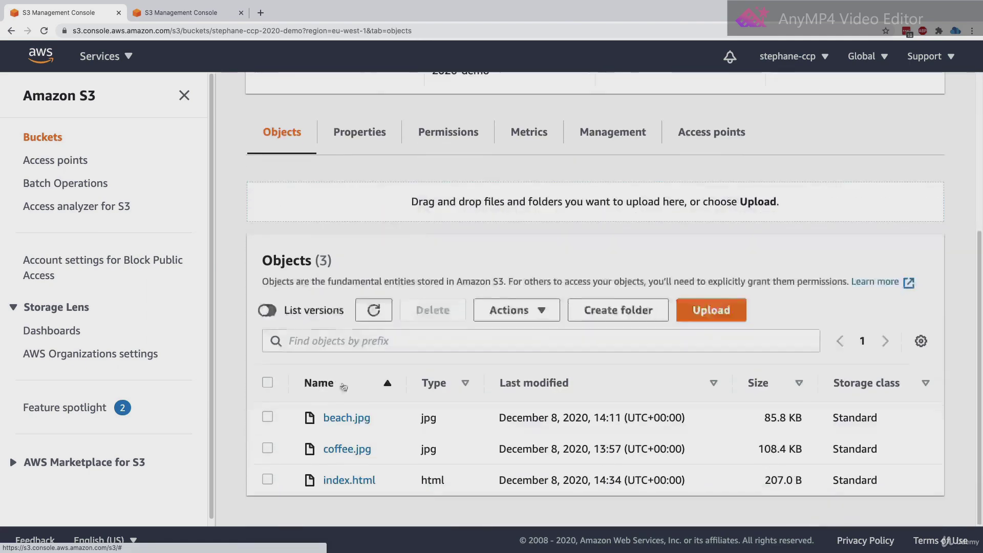
click(365, 479)
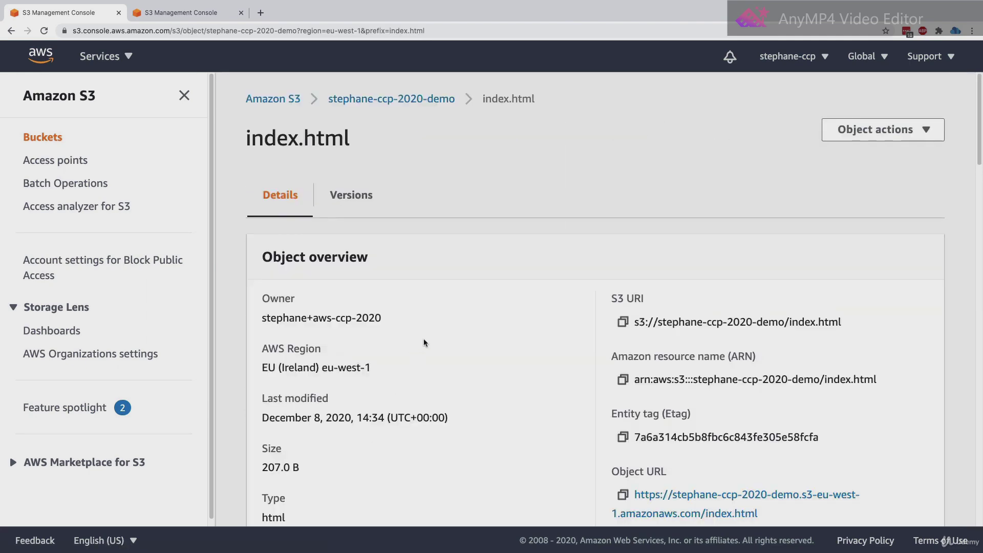
scroll(606, 360, down, 2)
middle_click(660, 454)
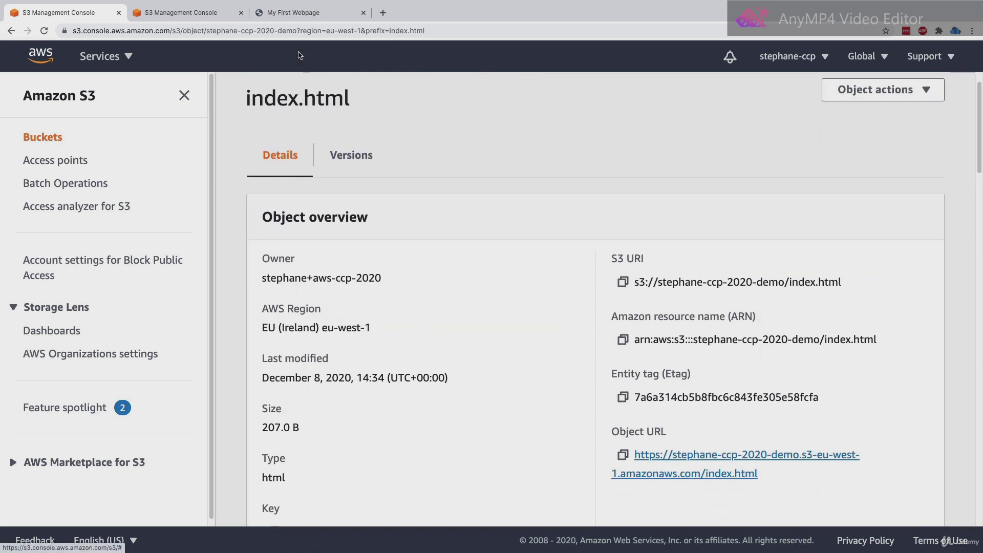
click(306, 13)
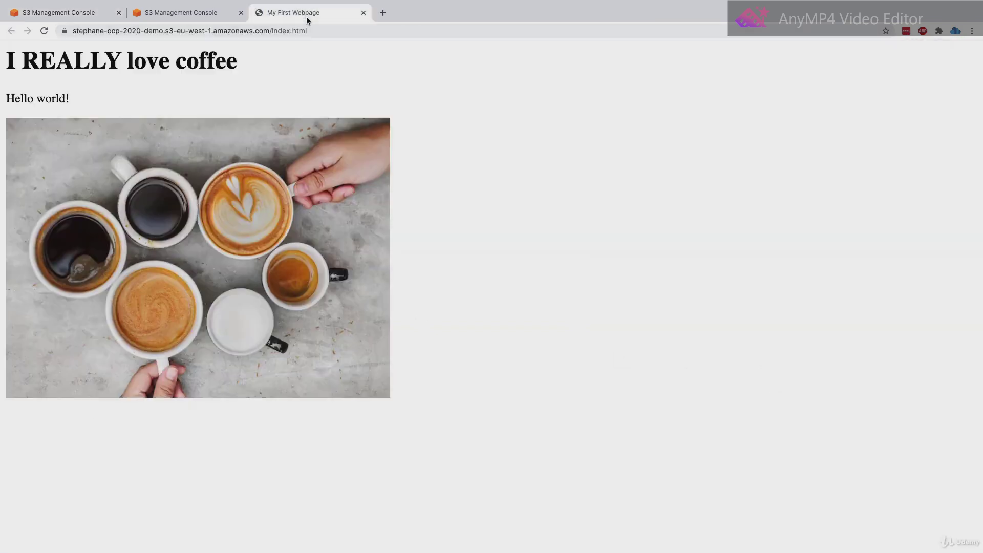
- Open the web page's coffee image in its own browser tab and view it
right_click(218, 165)
click(256, 169)
click(400, 14)
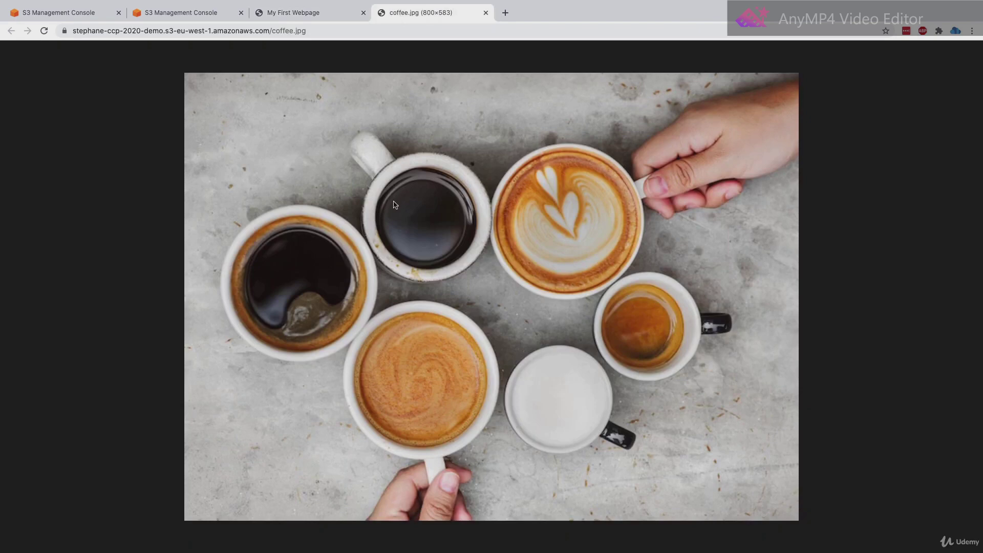
- Return to the stephane-server-access-logging-2020-ccp bucket and refresh its object list to check for delivered logs
key(ctrl+2)
click(415, 307)
scroll(413, 289, down, 1)
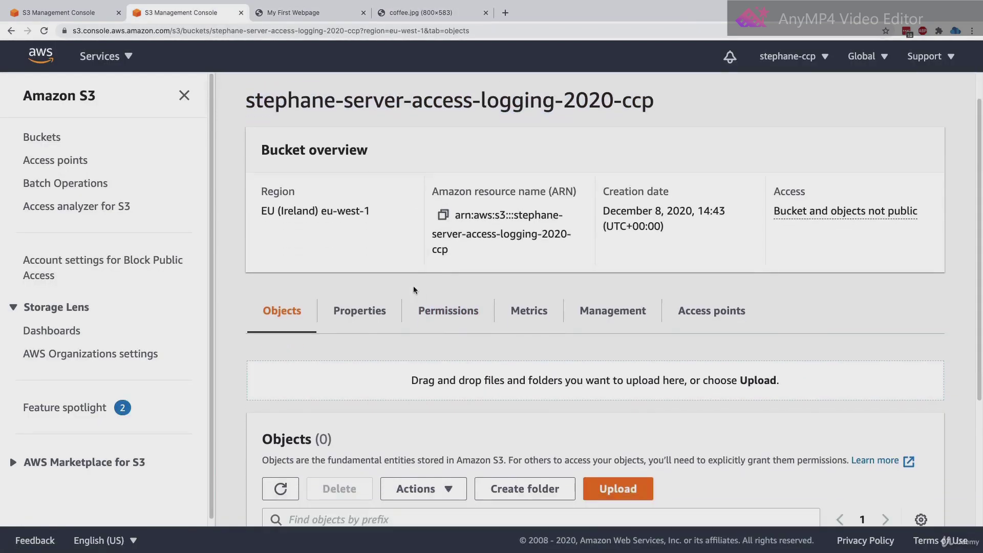
scroll(279, 489, down, 3)
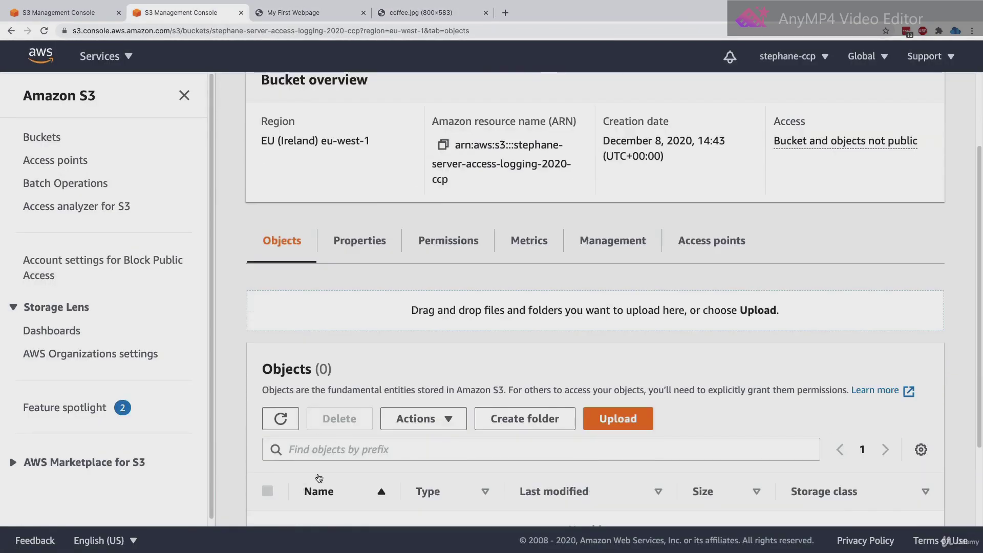
click(281, 365)
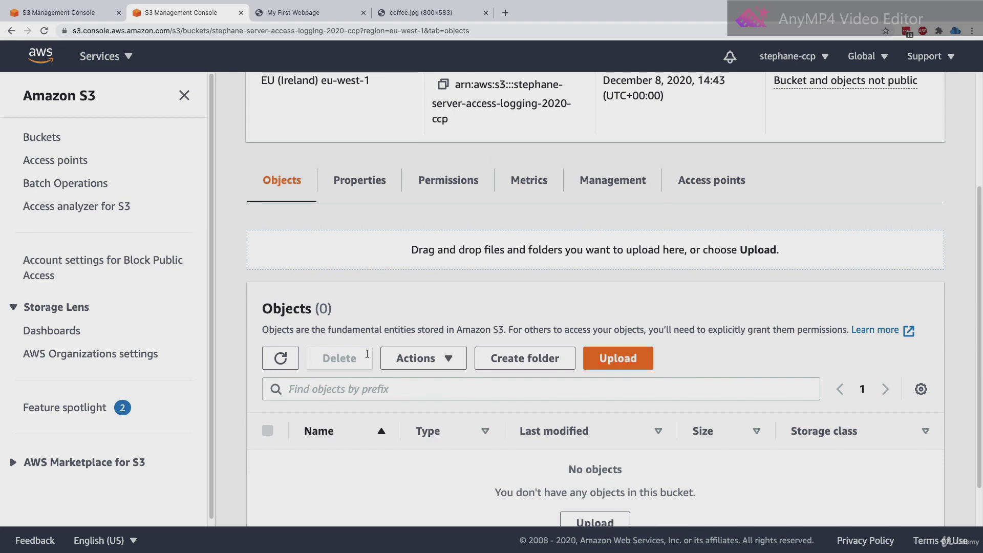
click(281, 357)
click(280, 400)
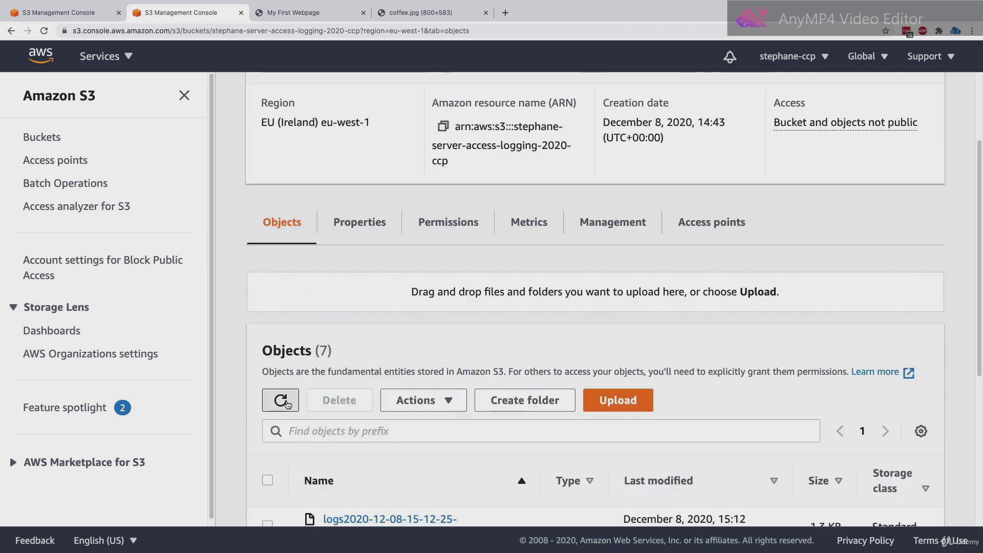
scroll(323, 374, down, 5)
scroll(320, 249, up, 1)
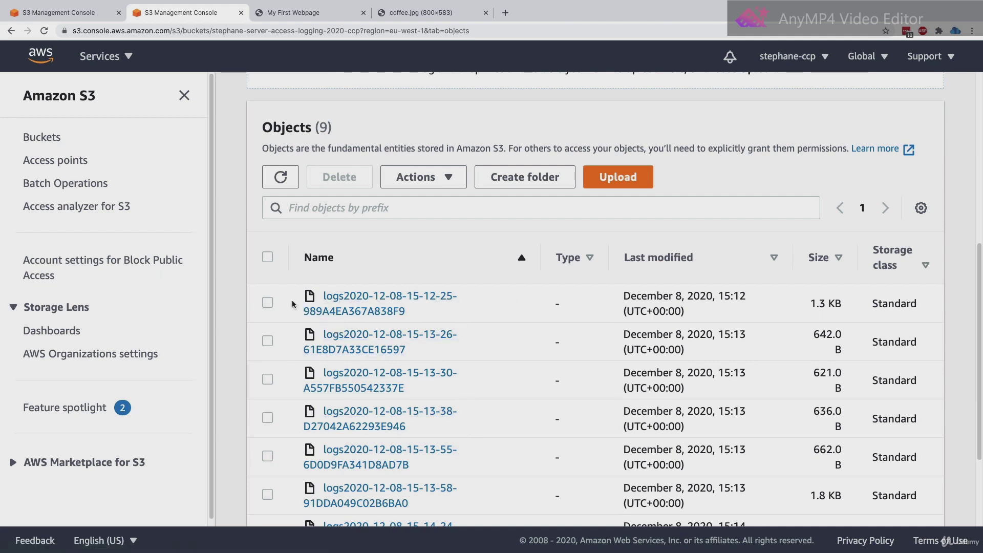
click(271, 301)
click(430, 177)
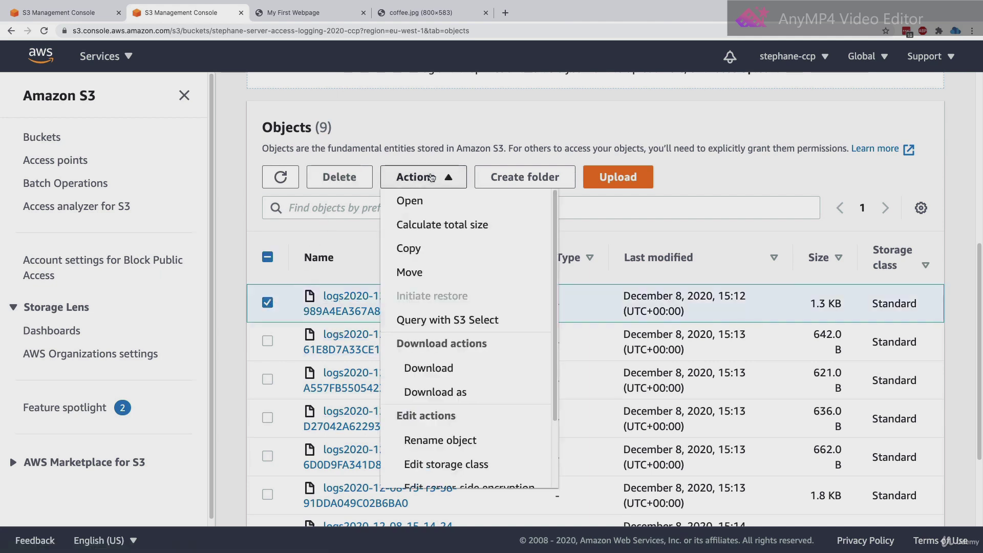
click(450, 367)
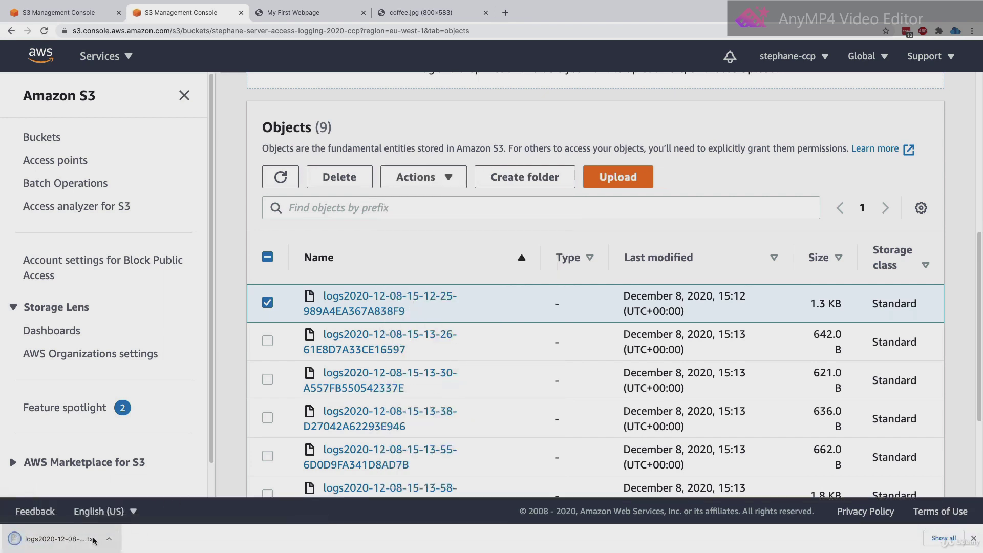
click(93, 539)
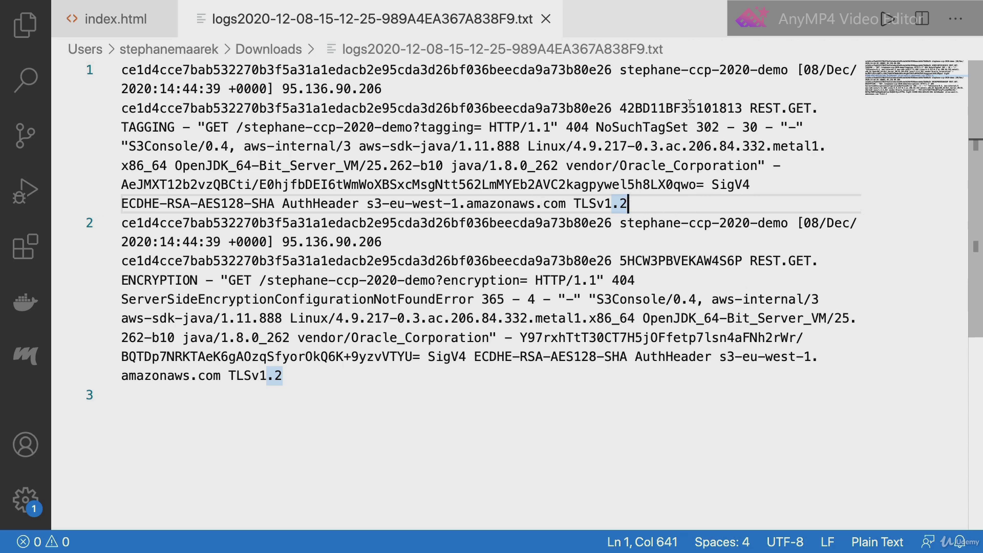
- Examine both entries in the downloaded access log for the bucket, timestamp, IP address, request type and requested resource
drag(620, 69, 390, 90)
click(791, 80)
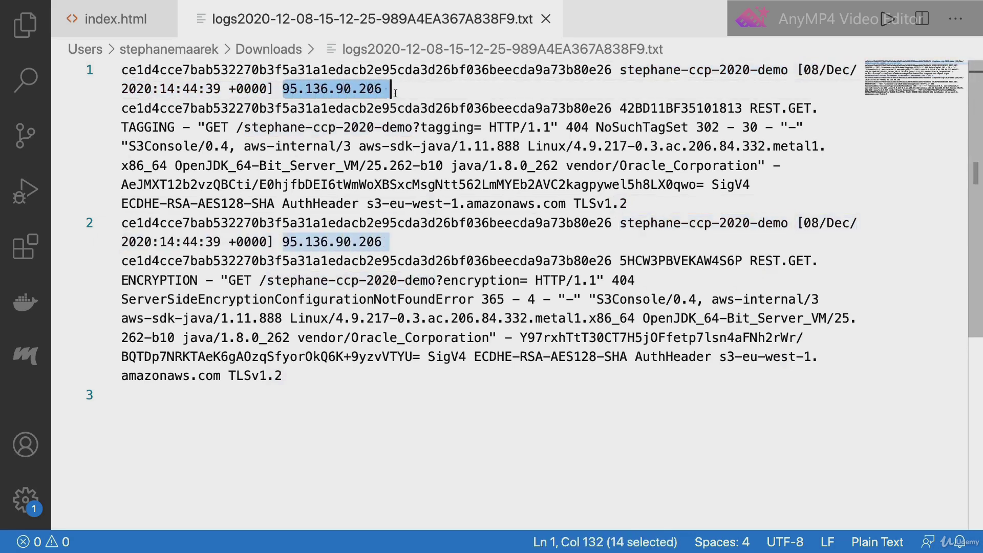
double_click(207, 127)
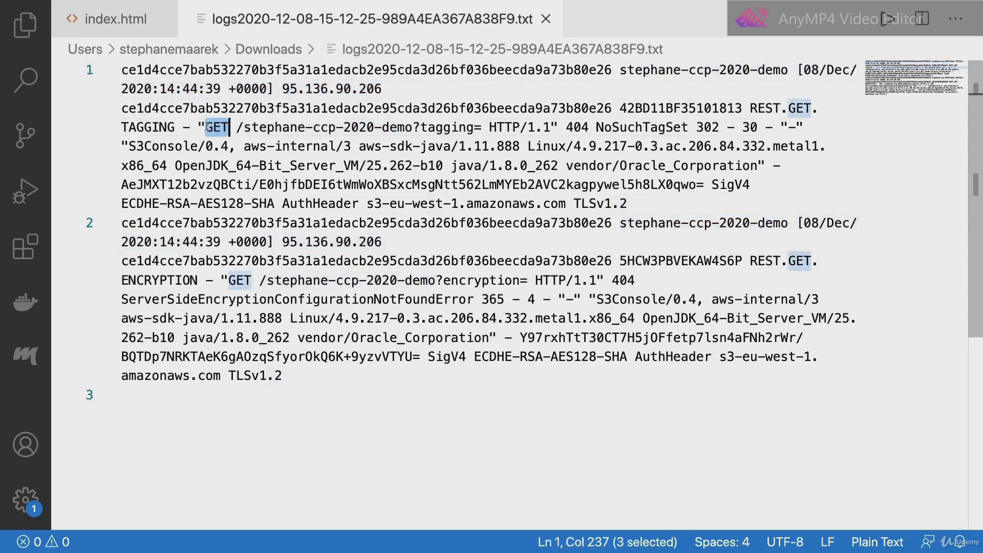
drag(391, 127, 435, 127)
double_click(486, 280)
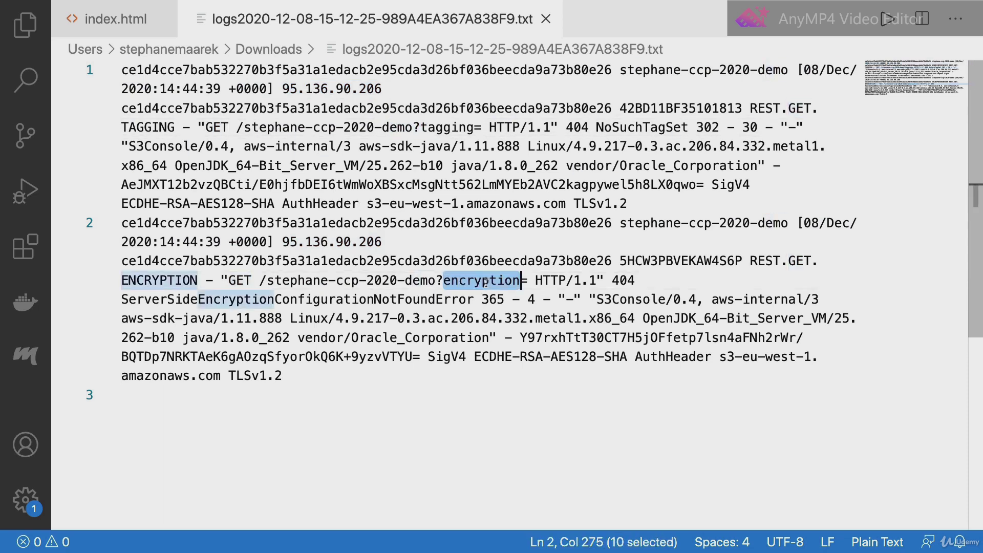
click(490, 280)
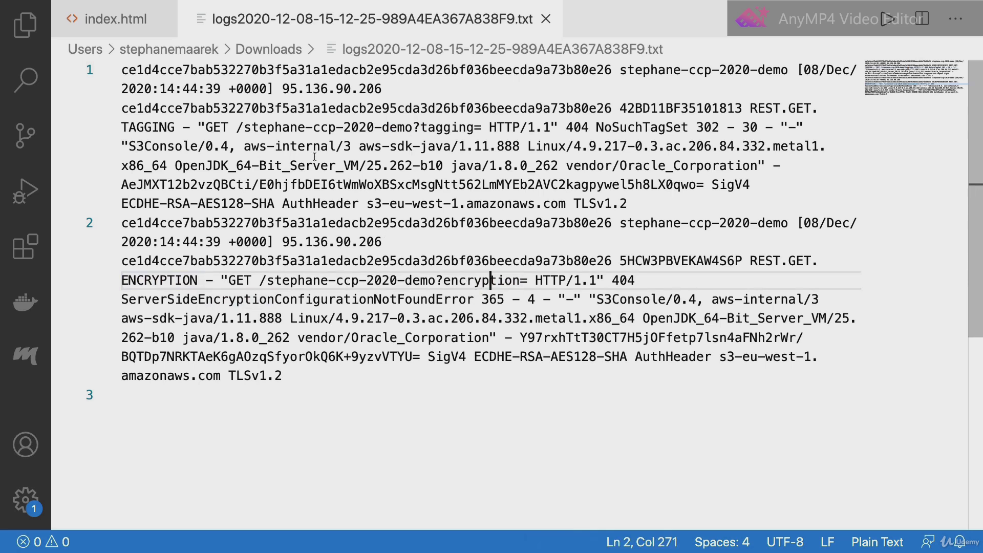
drag(628, 203, 546, 169)
click(546, 169)
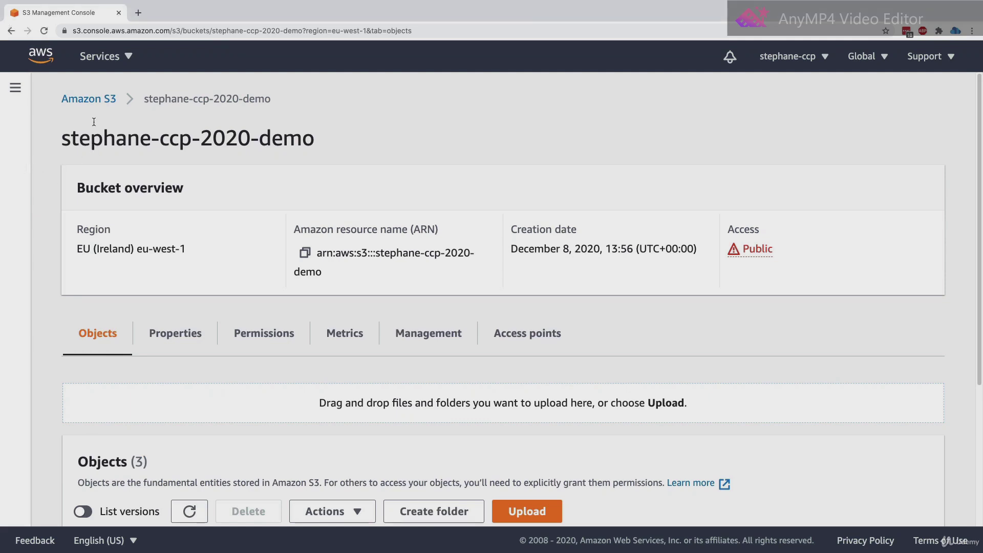
- Open the S3 bucket list in a separate browser tab and start creating a bucket named demo-stephane-ccp-replication-2020
super+click(97, 98)
click(181, 16)
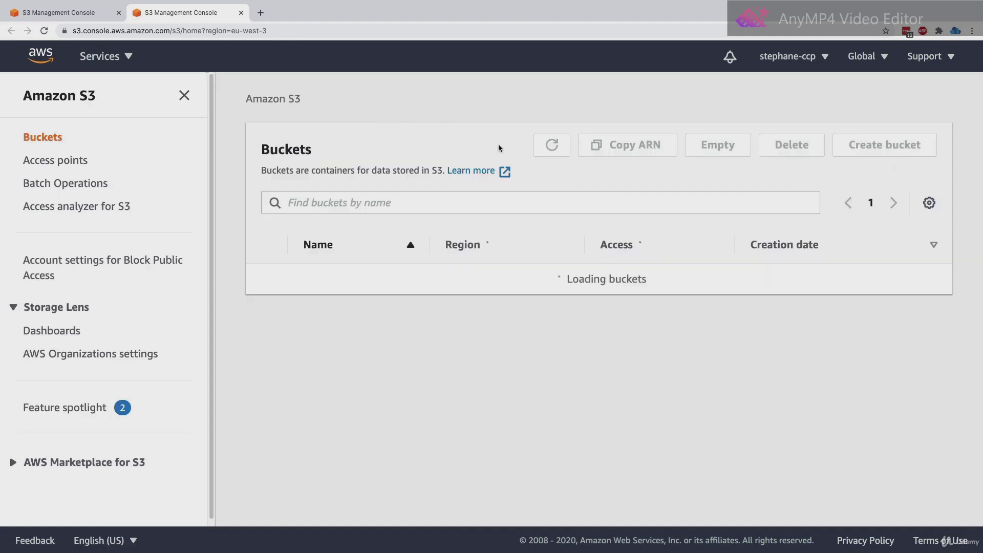
click(868, 147)
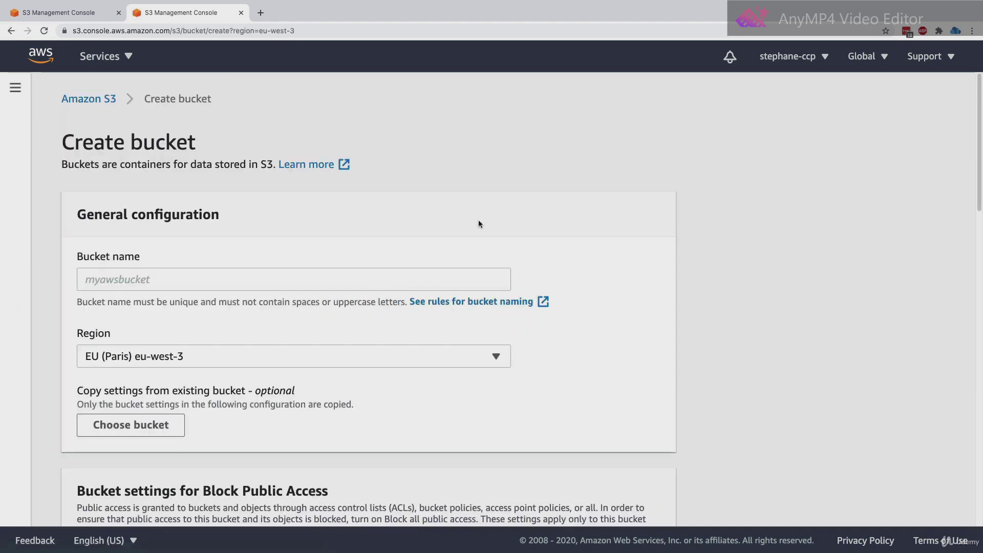
click(196, 279)
text(demo-step)
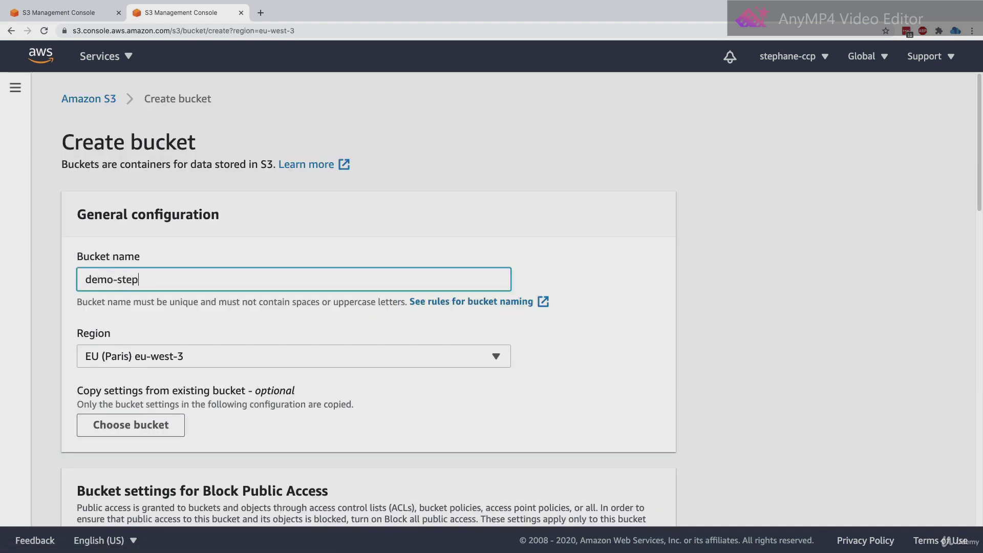
text(hane-ccp-replication-)
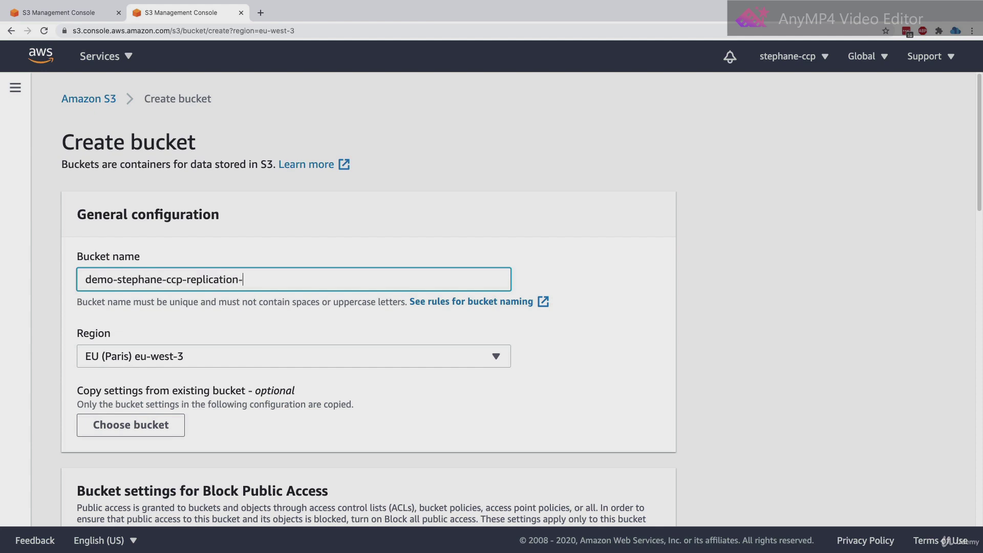
text(2020)
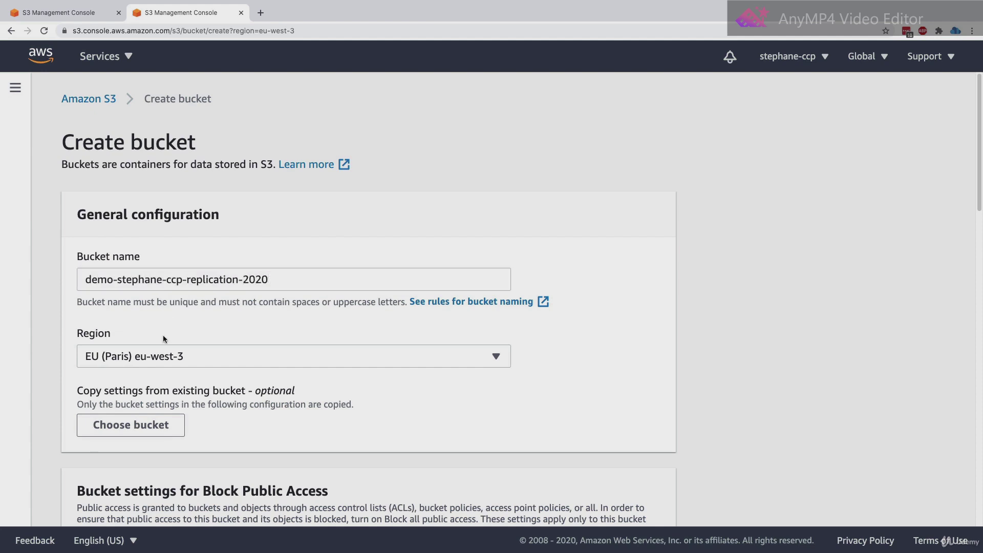
- Set the new bucket's region to US East (N. Virginia) us-east-1
click(163, 358)
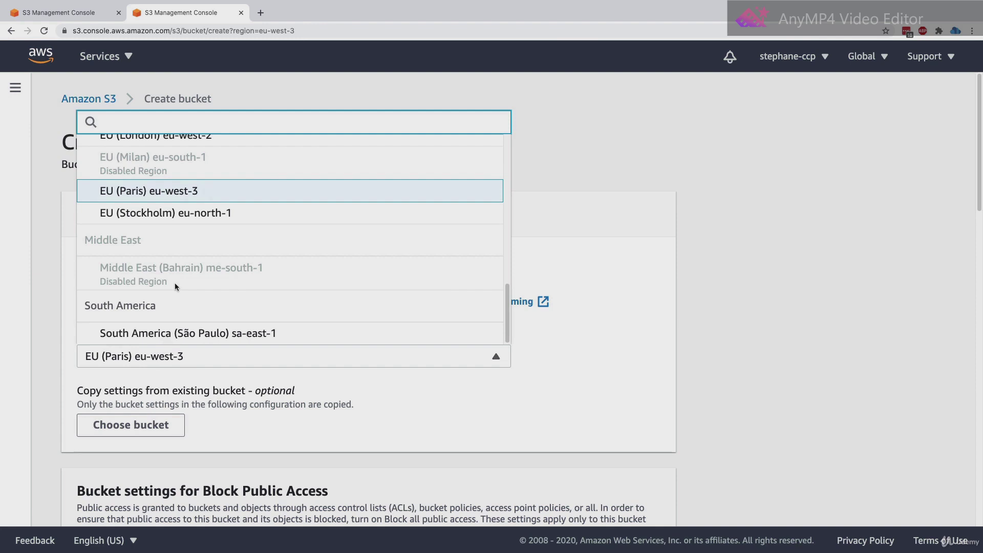
text(uni)
key(BackSpace)
key(BackSpace)
text(s)
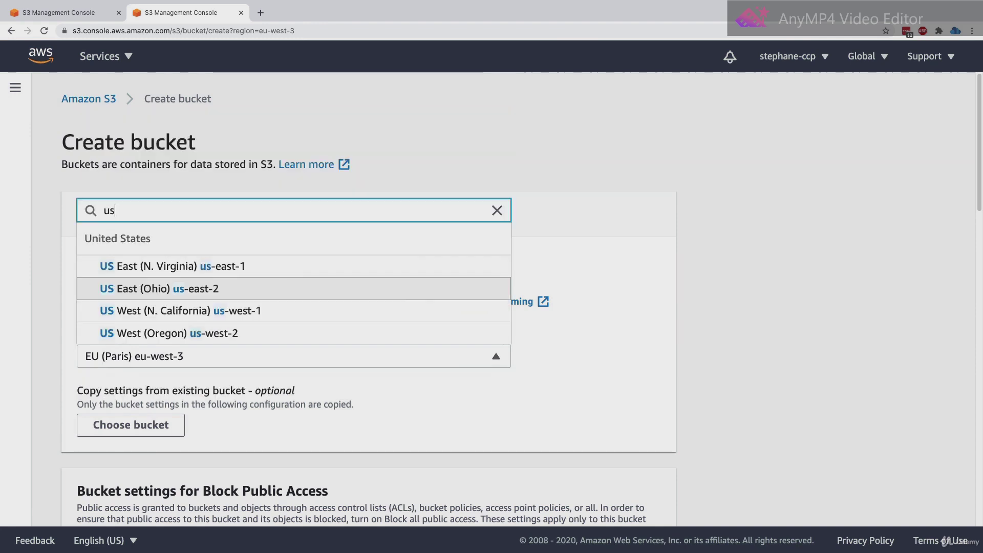
click(229, 266)
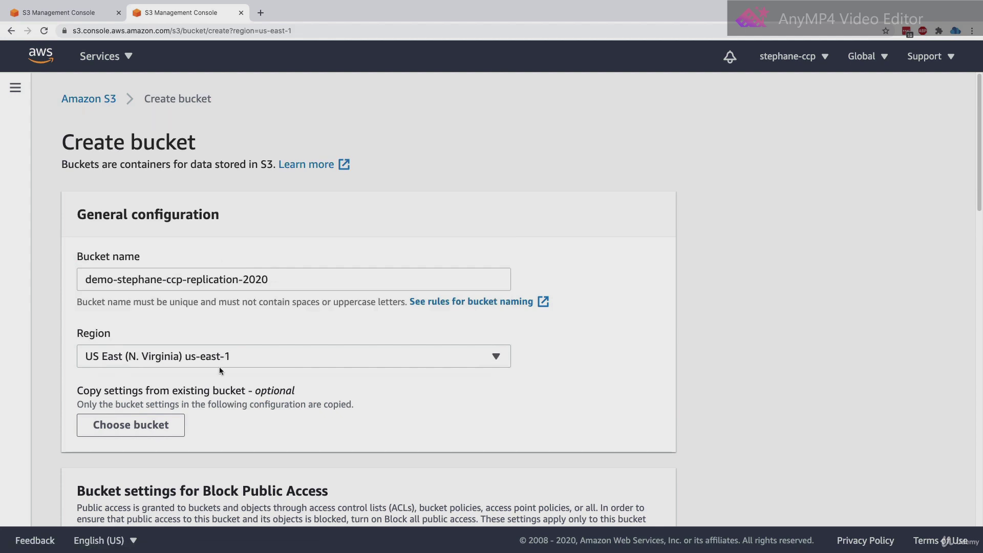
- Enable Bucket Versioning for the new bucket, leave the other settings at their defaults, and create the bucket
scroll(237, 329, down, 20)
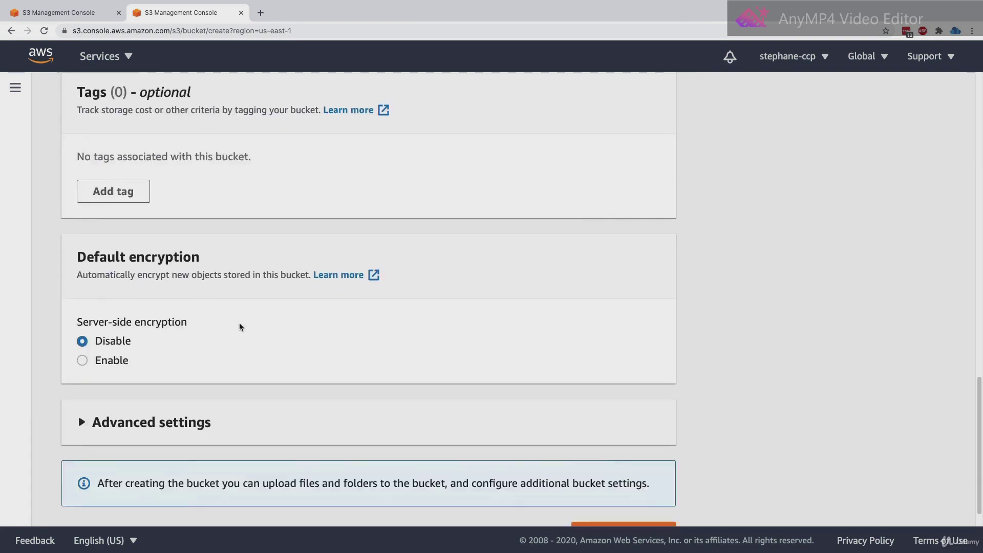
scroll(156, 348, up, 5)
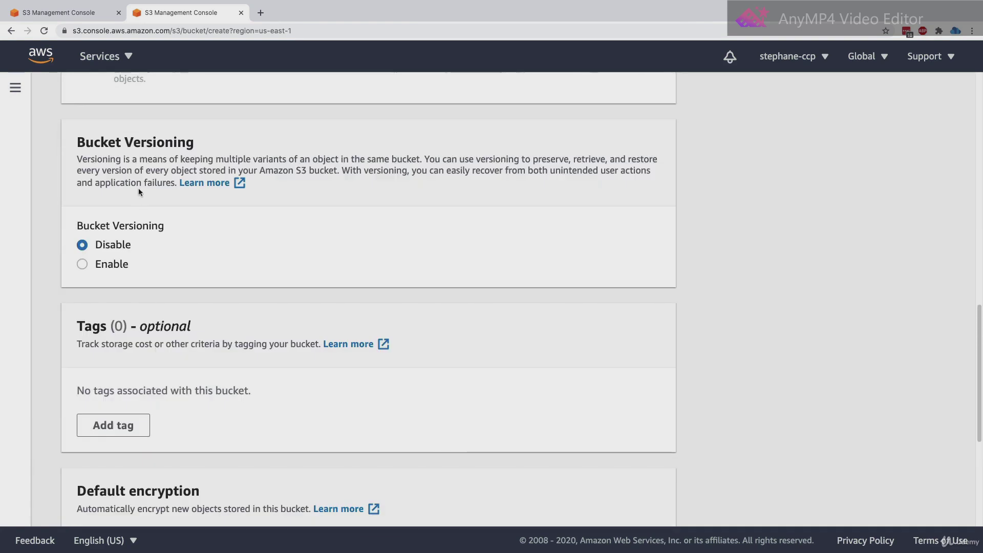
triple_click(134, 163)
click(145, 164)
click(87, 263)
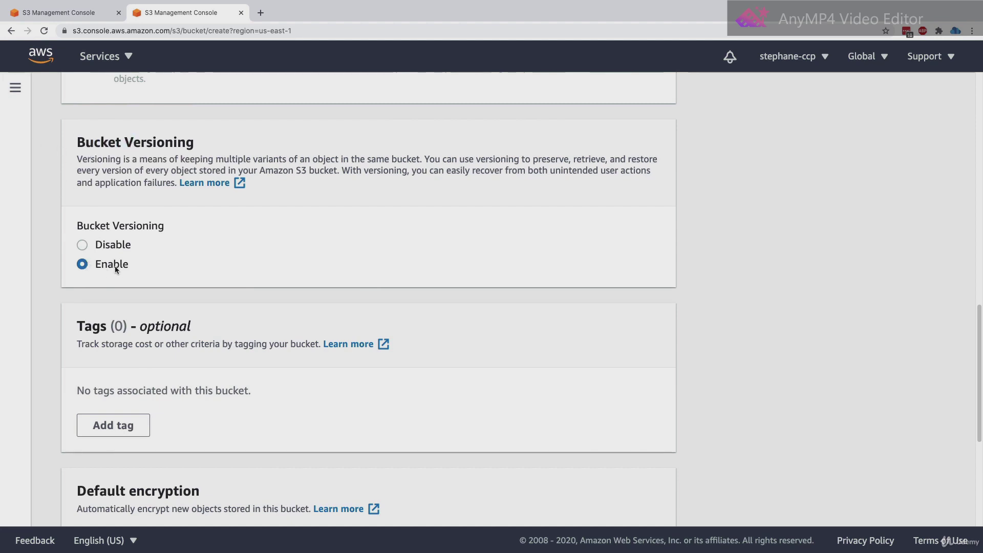
scroll(355, 275, down, 5)
scroll(355, 278, down, 1)
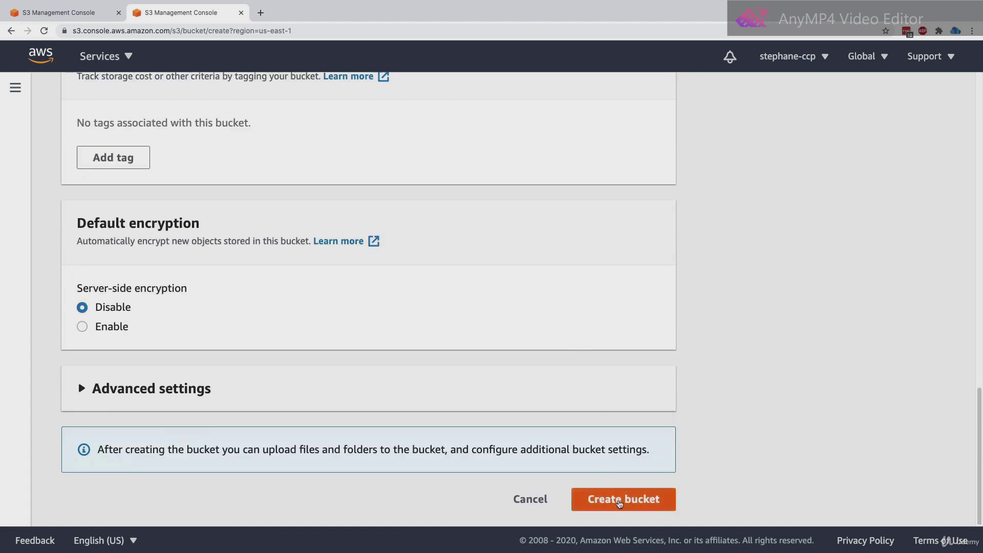
click(621, 499)
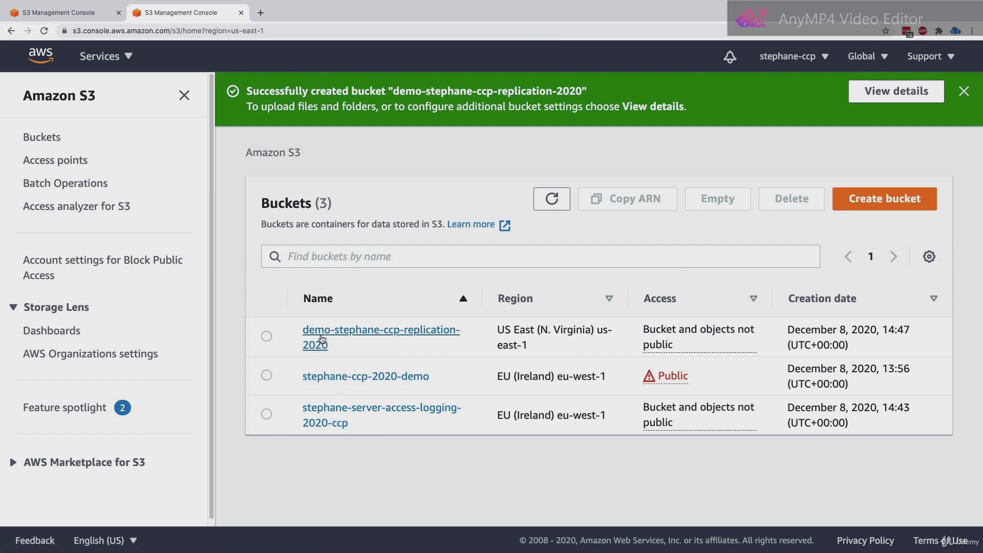
- Return to the stephane-ccp-2020-demo bucket in the other browser tab and open its management settings at the replication rules
click(95, 19)
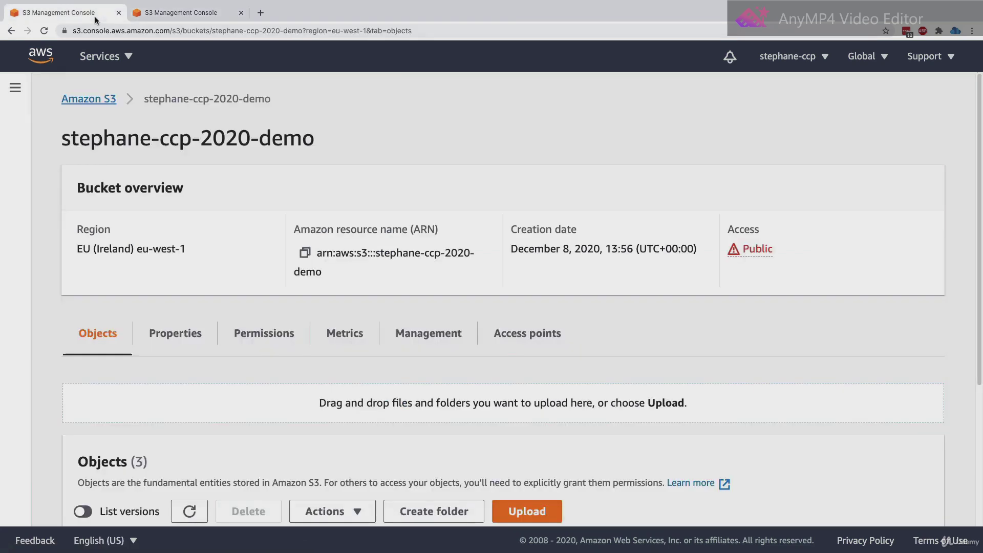
drag(116, 138, 226, 138)
click(221, 139)
click(407, 350)
scroll(407, 345, down, 4)
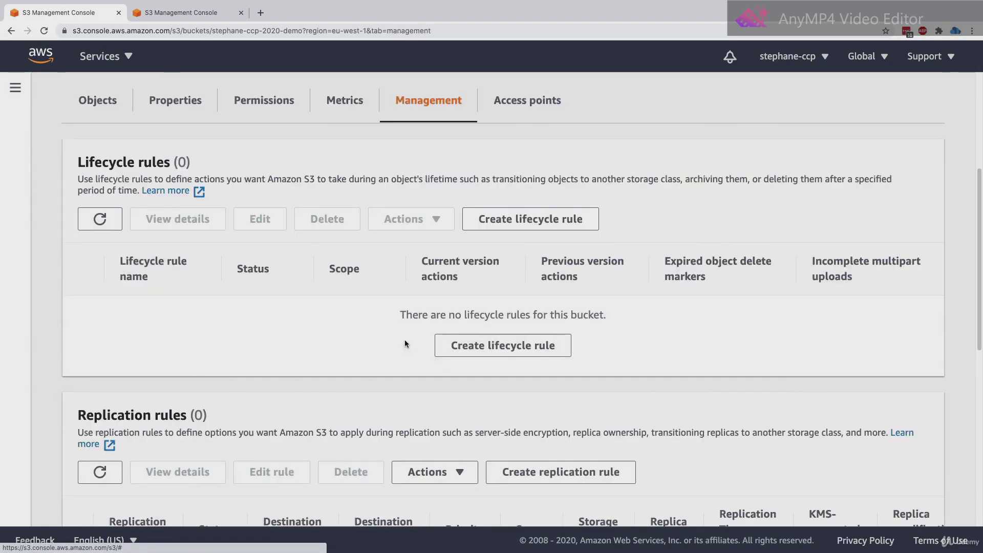
scroll(394, 287, up, 1)
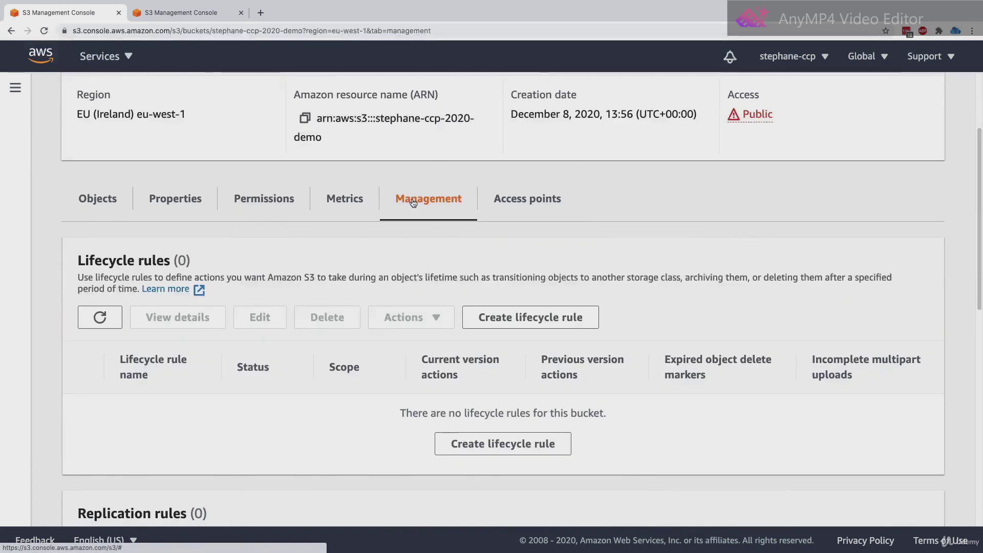
scroll(317, 333, down, 3)
scroll(311, 338, down, 2)
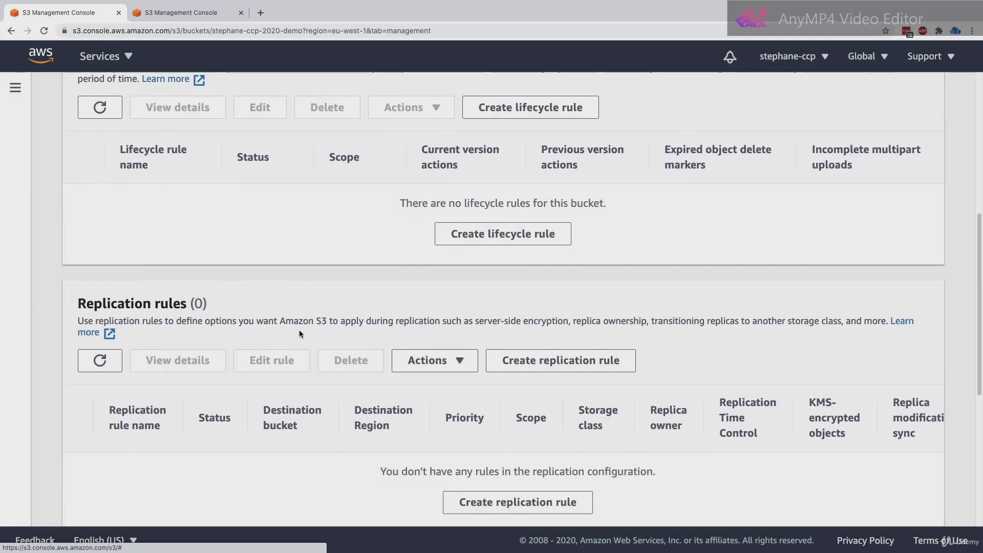
- Start creating a replication rule named demorule for the bucket
click(524, 316)
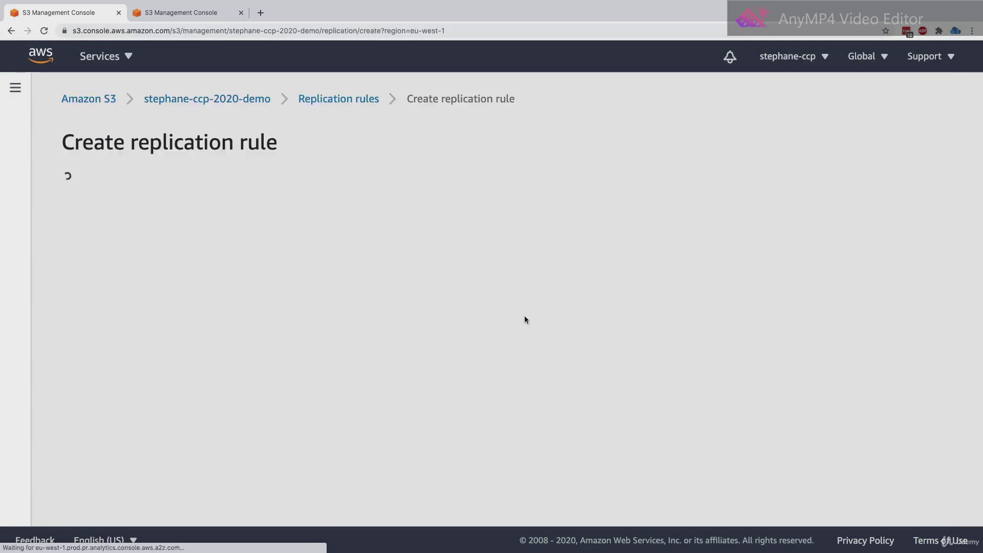
click(277, 265)
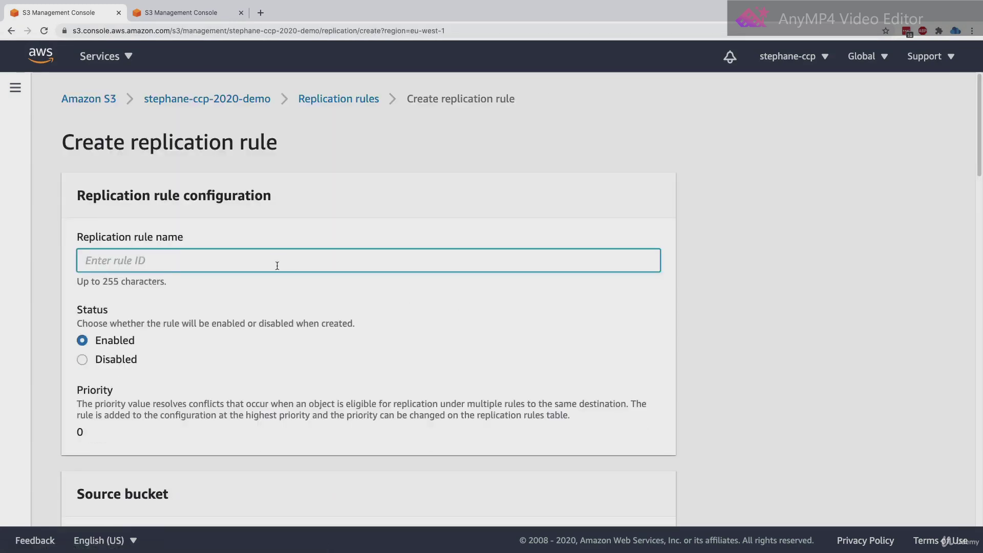
text(demorule)
- Set the rule scope of the source bucket so that the replication rule applies to all objects
scroll(160, 357, down, 5)
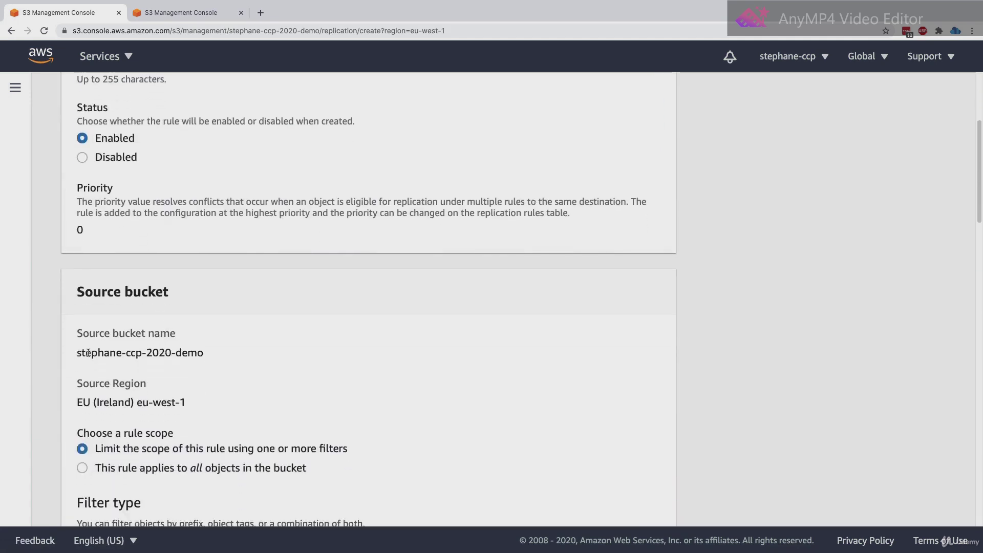
drag(86, 354, 176, 353)
scroll(180, 354, down, 2)
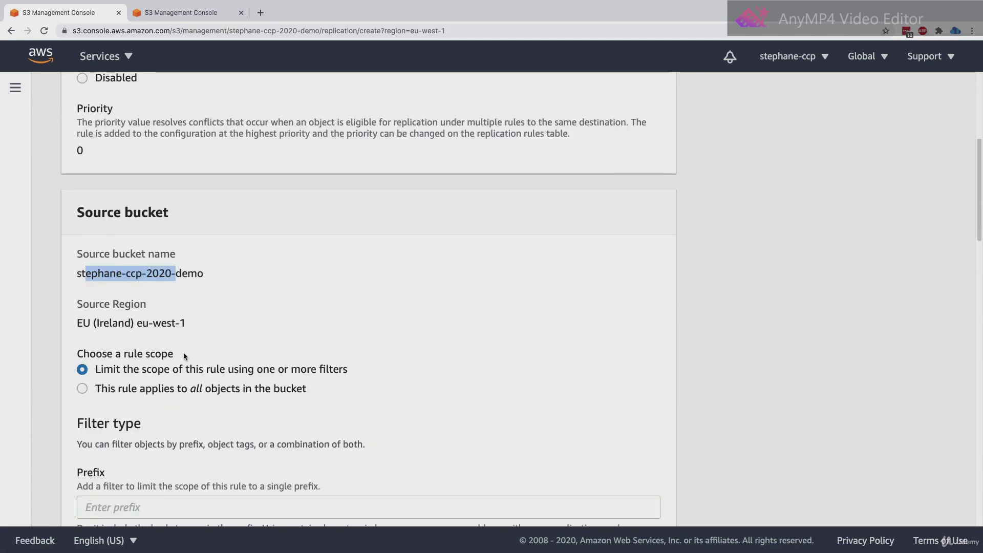
scroll(184, 353, down, 1)
click(165, 352)
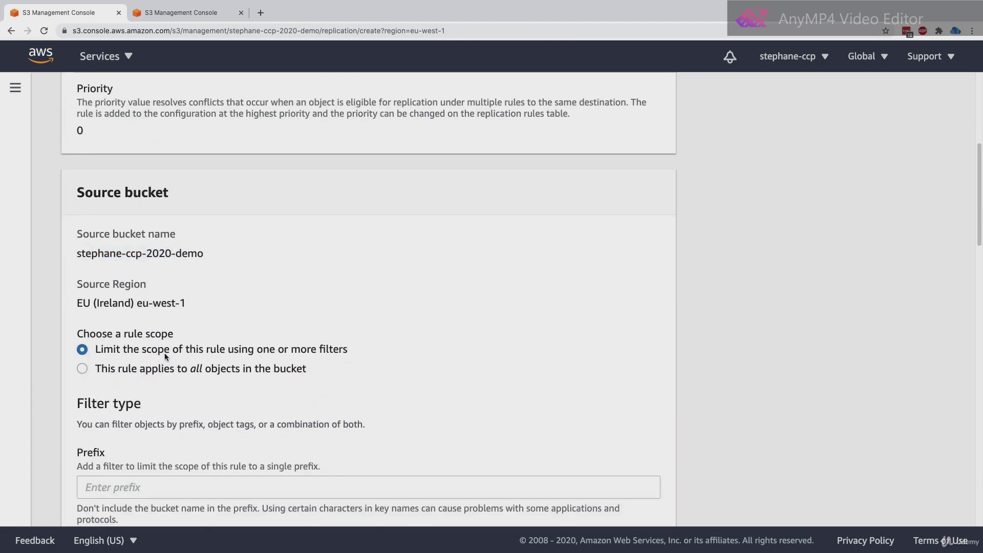
drag(164, 352, 300, 353)
scroll(296, 360, down, 3)
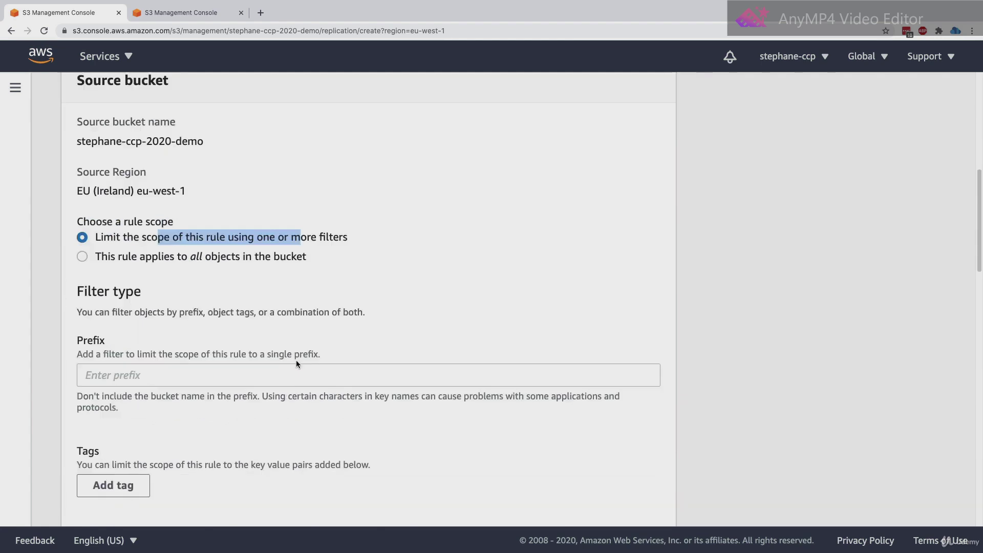
click(203, 256)
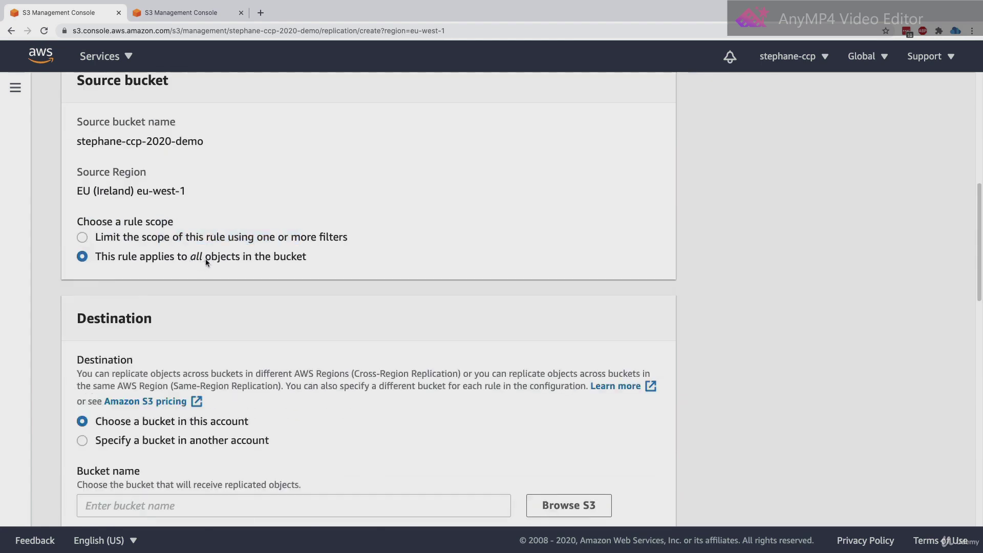
drag(187, 259, 251, 260)
click(249, 257)
scroll(256, 266, down, 1)
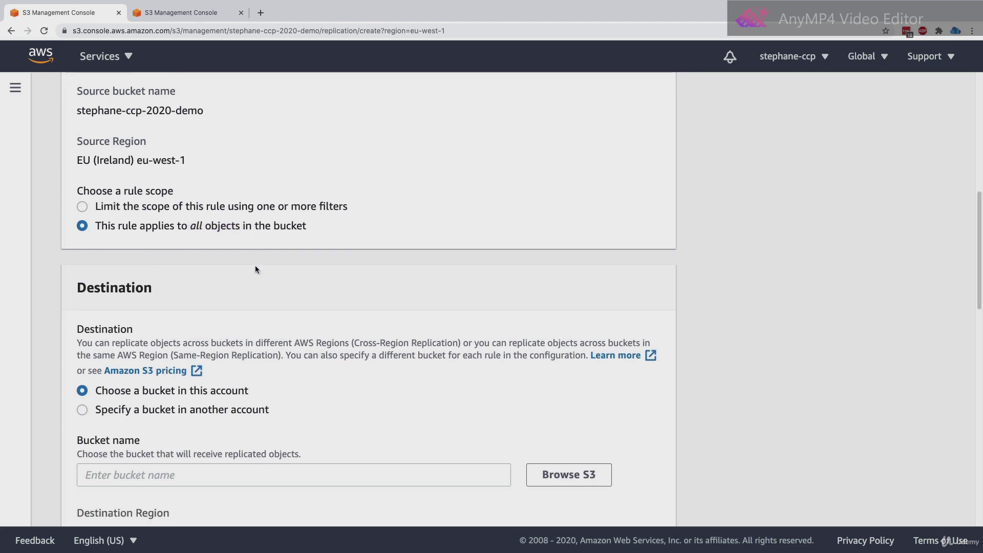
- Try to pick the destination bucket in this account by browsing the S3 bucket list
scroll(256, 271, down, 2)
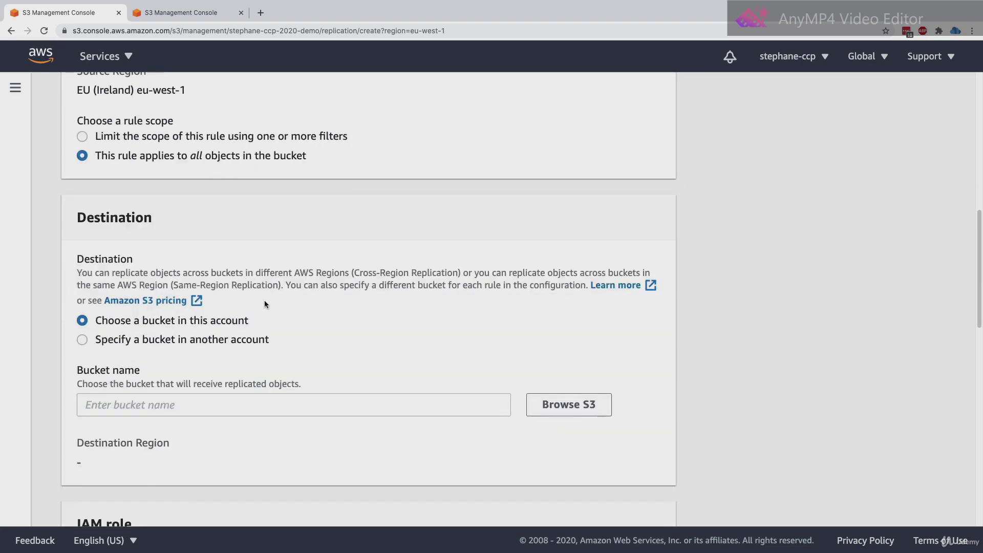
scroll(264, 299, down, 1)
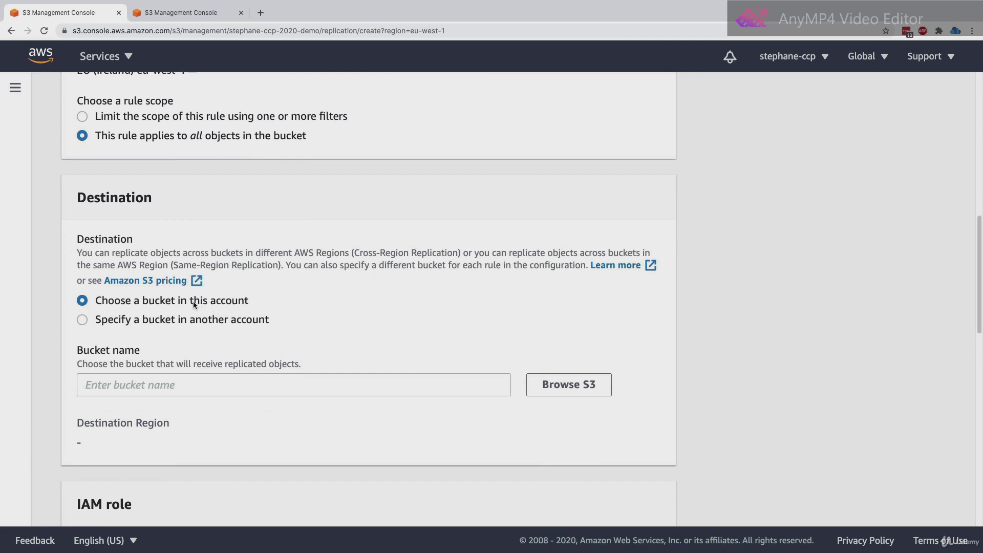
drag(194, 302, 238, 302)
click(225, 337)
click(215, 387)
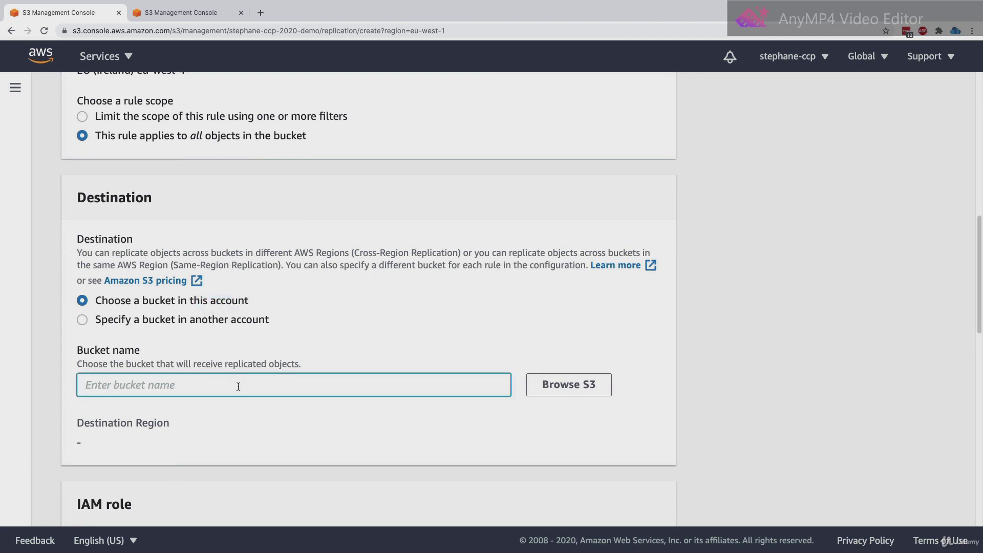
click(556, 391)
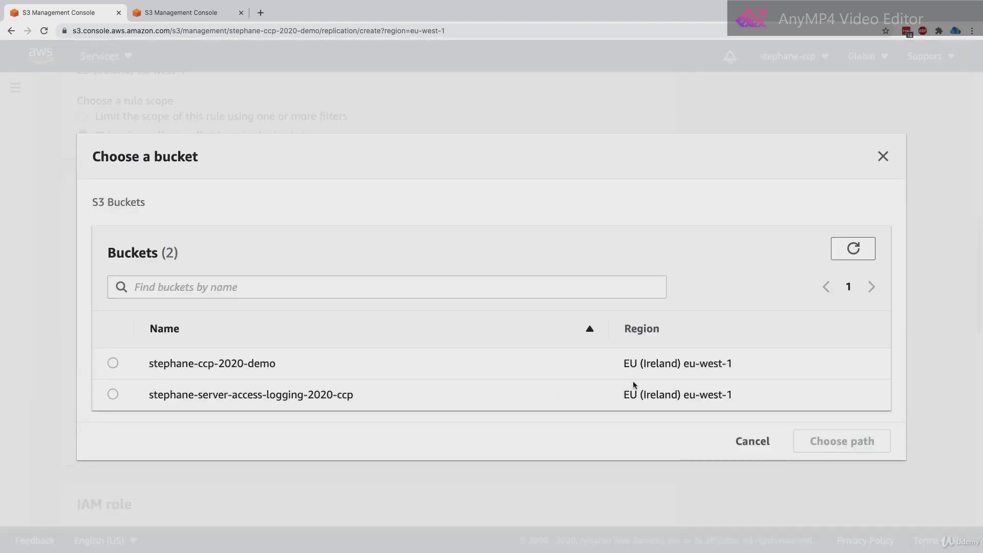
click(752, 441)
- Copy the name demo-stephane-ccp-replication-2020 from the bucket list in the other browser tab and enter it as the destination bucket
click(212, 386)
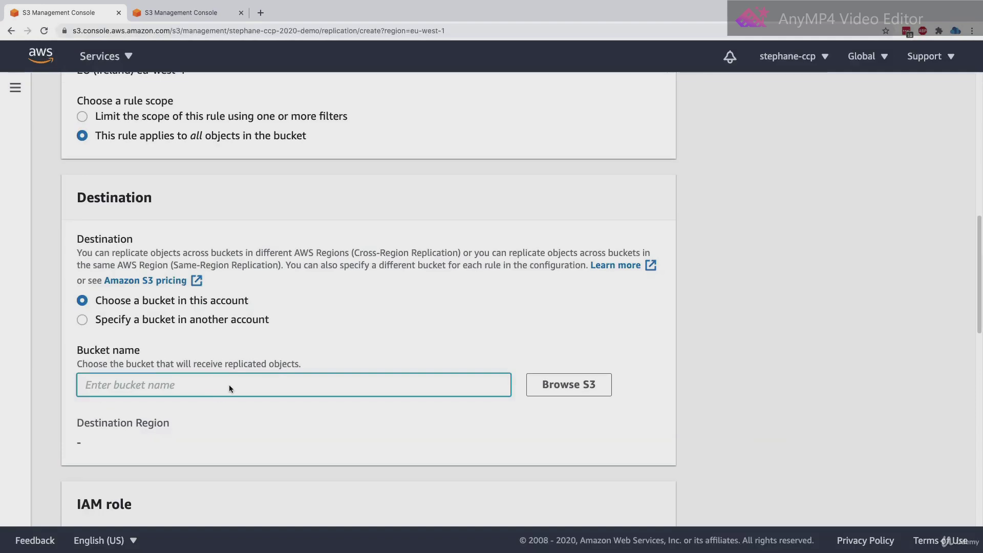
key(ctrl+Tab)
drag(333, 344, 296, 328)
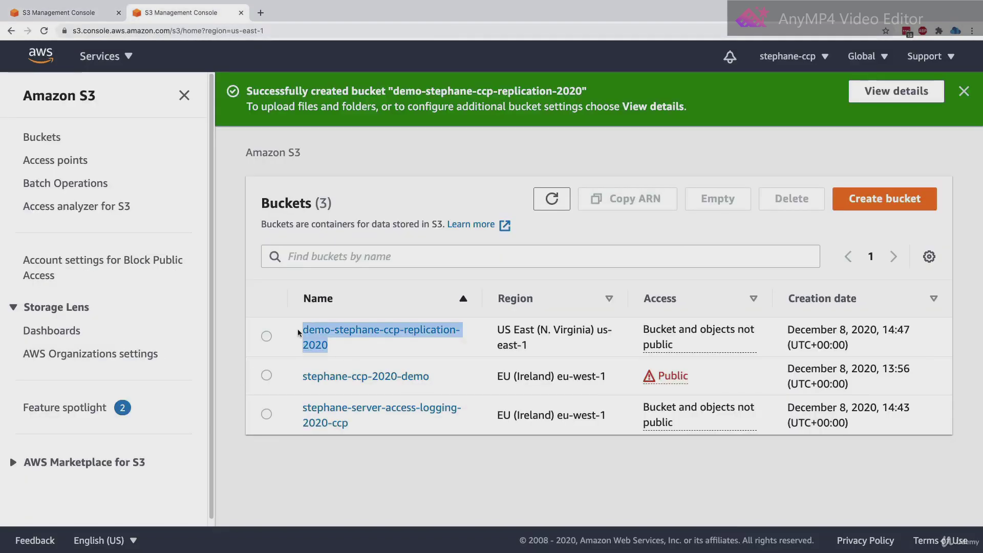
key(ctrl+c)
key(ctrl+shift+Tab)
key(ctrl+v)
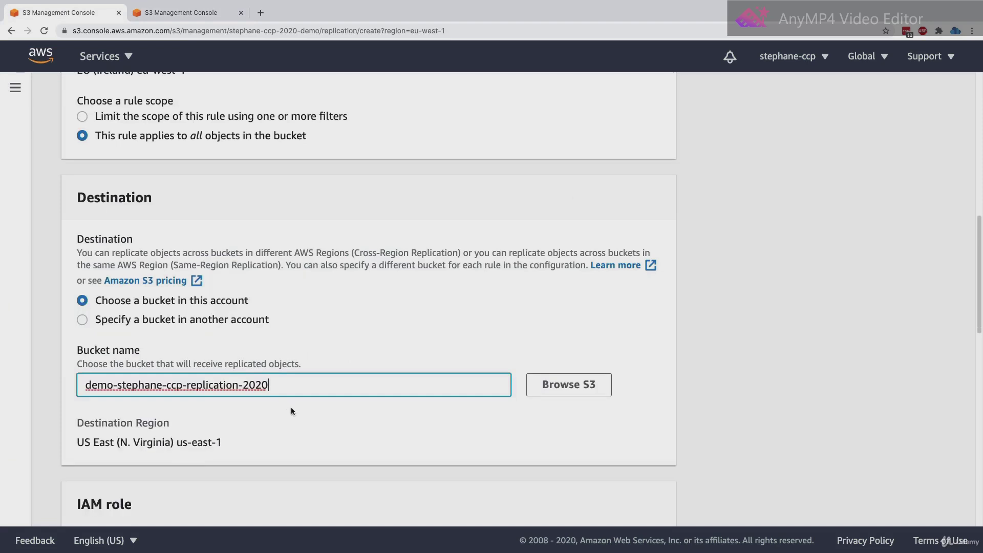
click(289, 412)
- Examine the destination region of the chosen bucket and the Cross-Region Replication note in the destination settings
scroll(287, 412, down, 1)
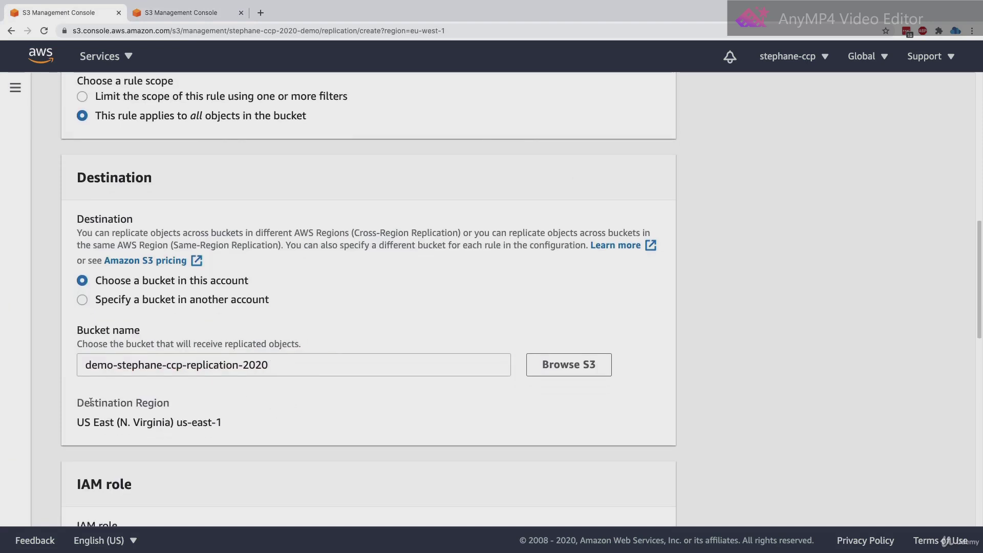
drag(84, 403, 142, 417)
drag(72, 425, 237, 424)
click(220, 416)
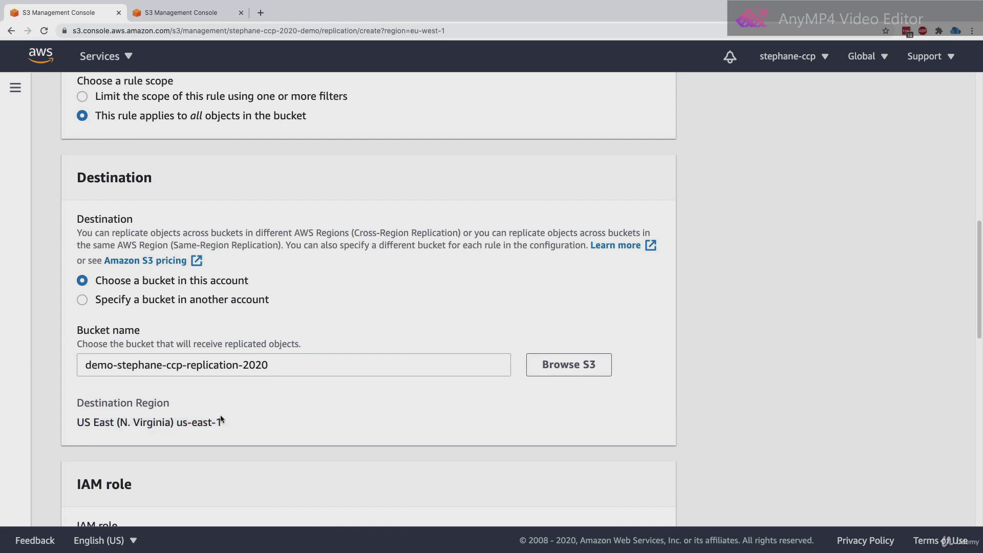
scroll(213, 420, up, 1)
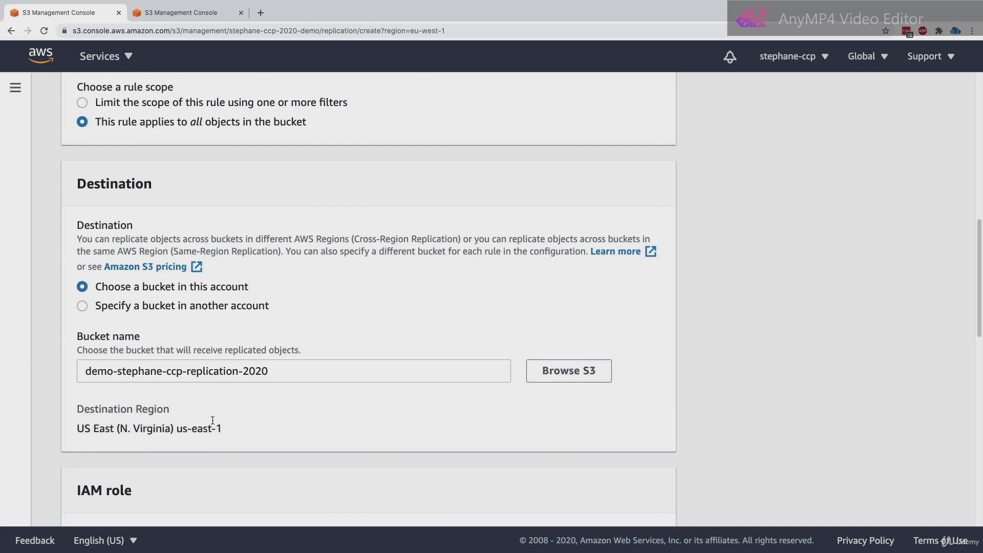
scroll(212, 419, down, 2)
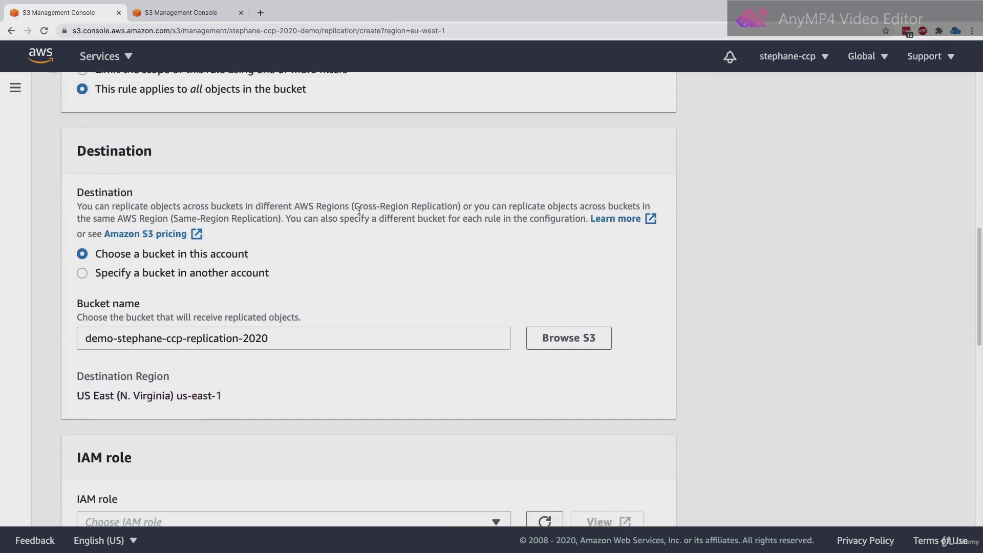
drag(357, 206, 405, 207)
click(388, 227)
- Set the replication rule's IAM role to Create new role
scroll(335, 364, down, 5)
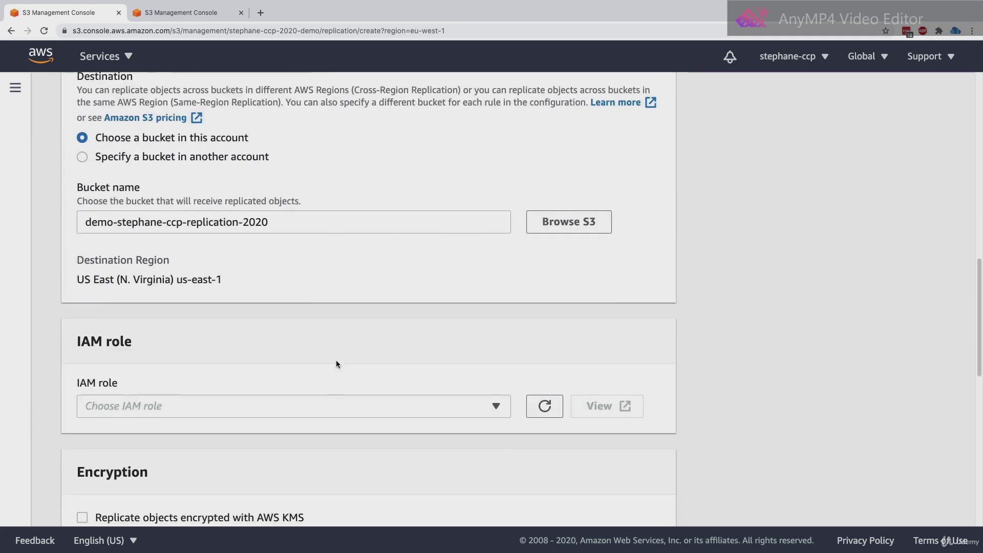
scroll(336, 361, down, 3)
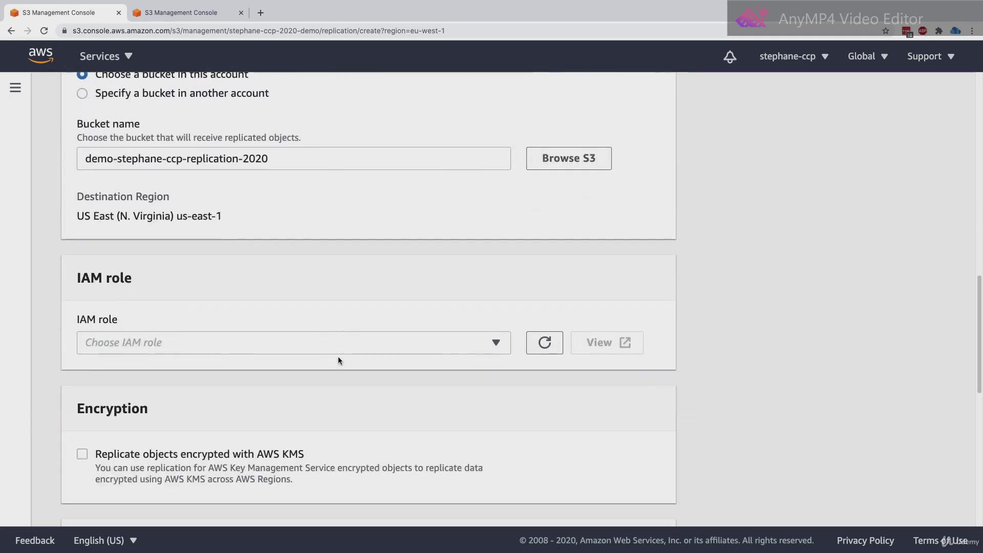
click(345, 340)
click(307, 274)
click(119, 339)
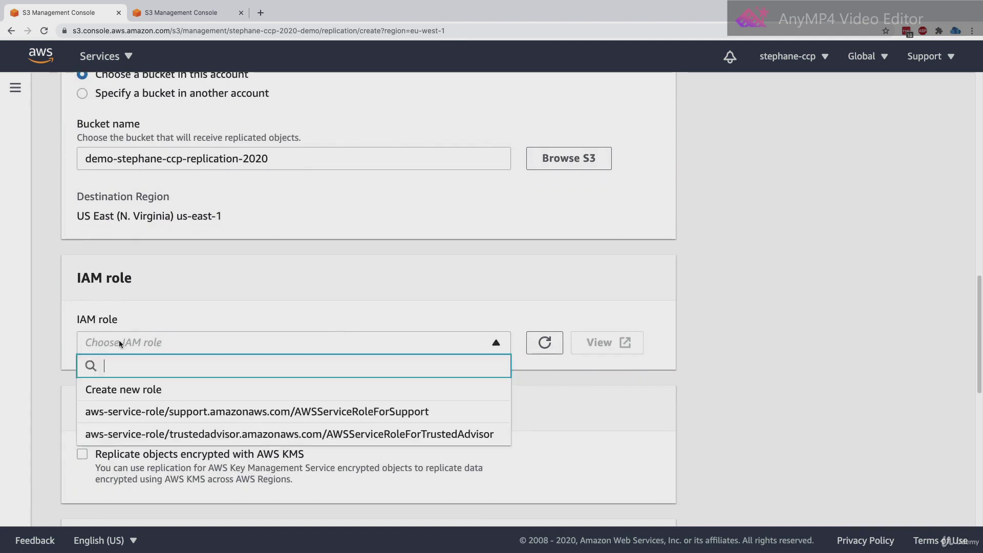
click(131, 385)
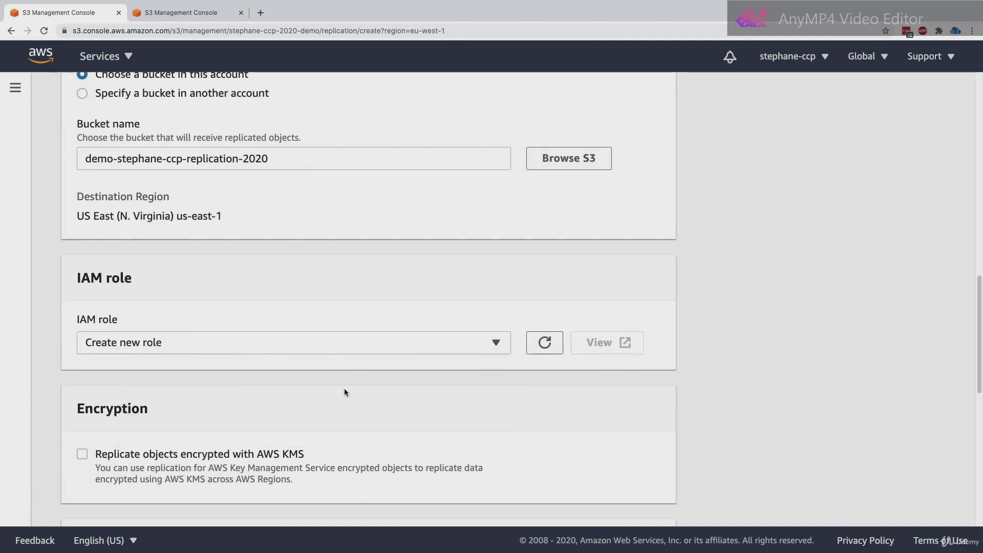
- Save the replication rule with KMS encryption, storage class change and all additional replication options left unselected, and review the rules list
scroll(344, 388, down, 5)
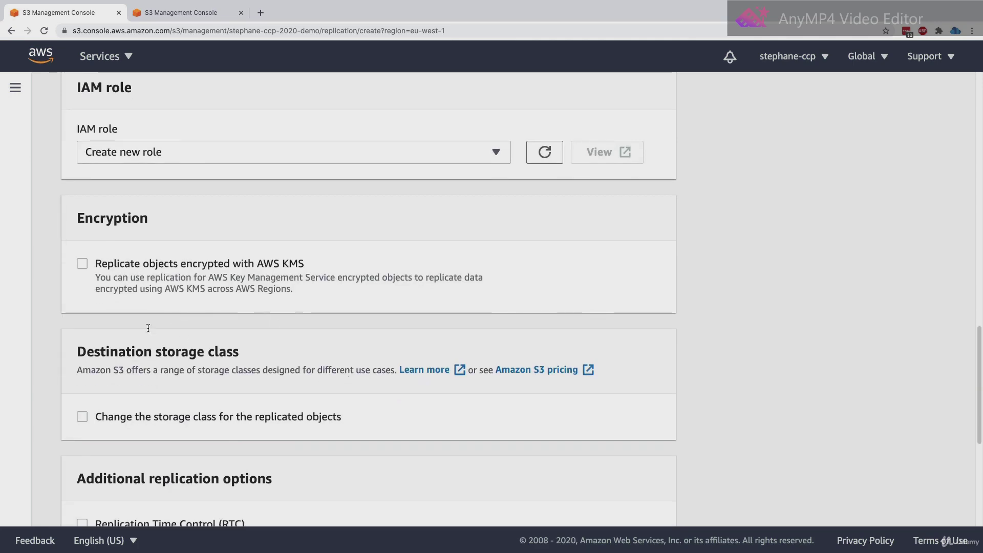
scroll(197, 290, down, 8)
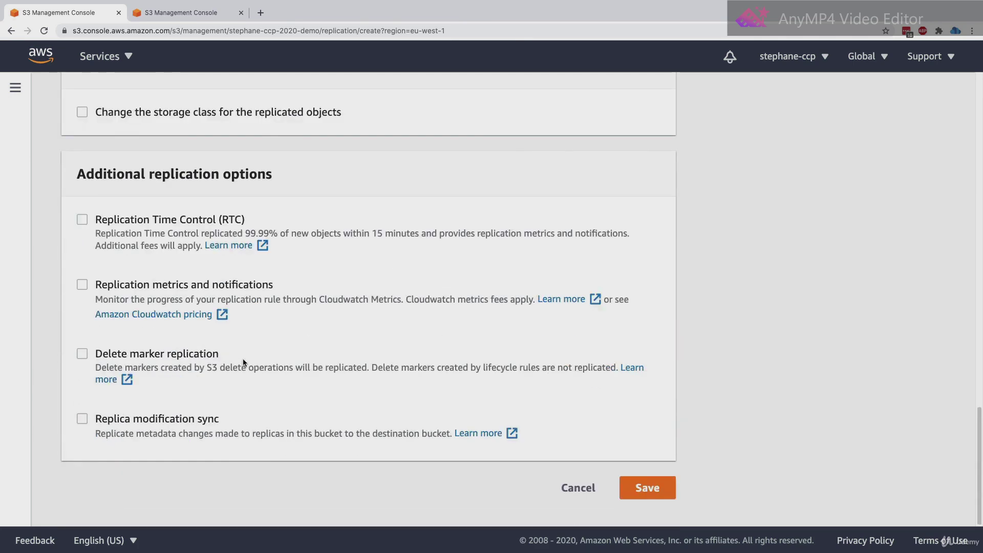
click(647, 491)
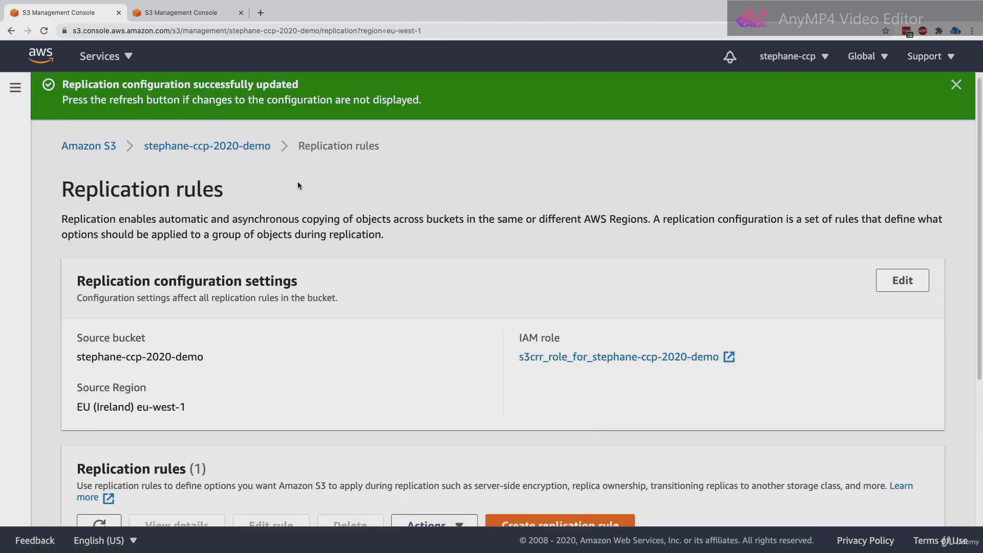
scroll(307, 230, down, 5)
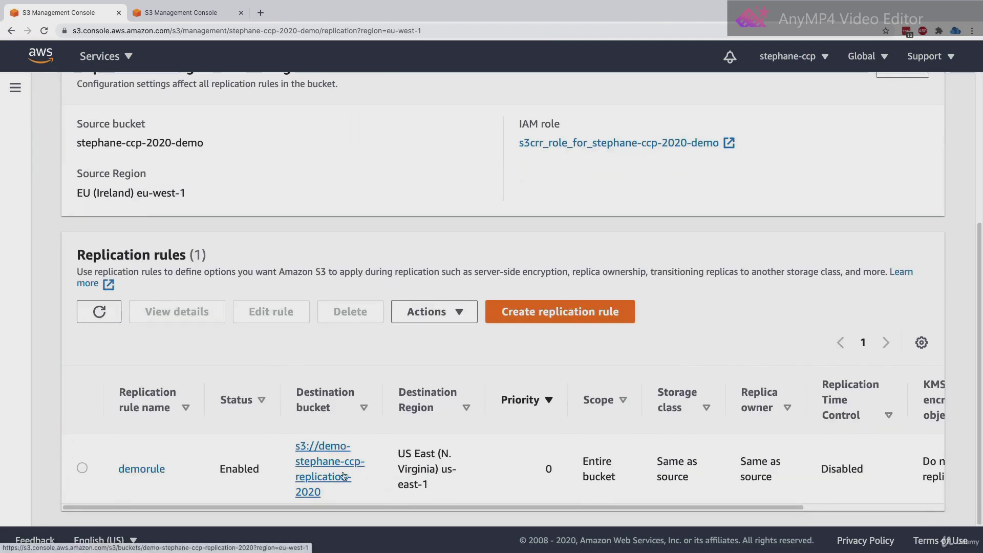
scroll(337, 477, up, 5)
- Open the source bucket stephane-ccp-2020-demo and view its object list
click(219, 100)
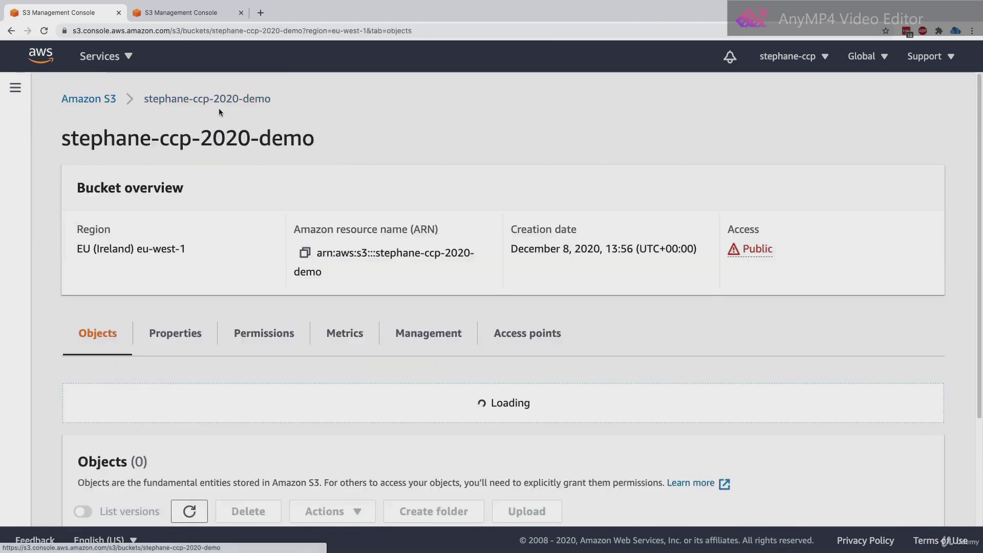
scroll(296, 302, down, 3)
scroll(204, 453, down, 1)
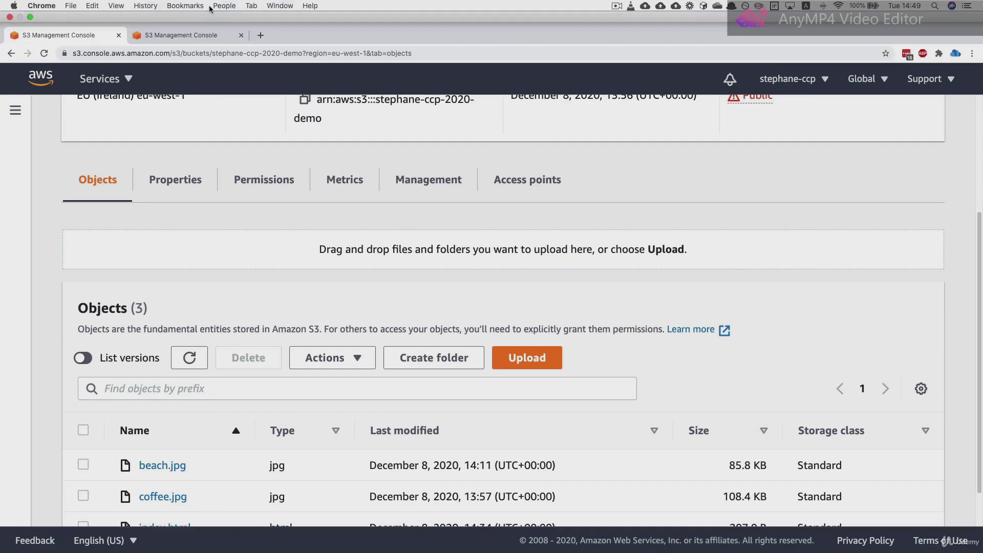
- Open the bucket demo-stephane-ccp-replication-2020 in the other browser tab and refresh its object list
click(211, 13)
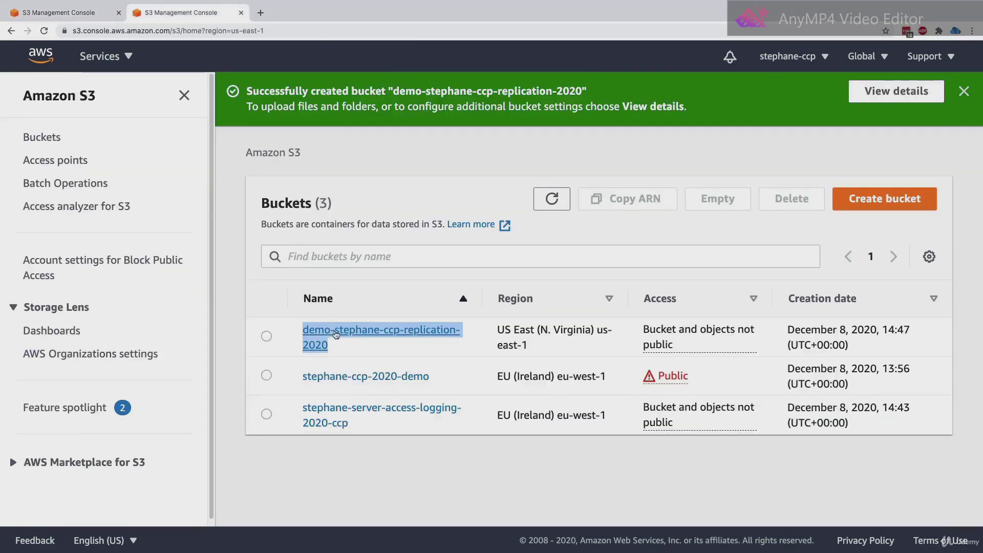
click(335, 335)
scroll(351, 409, down, 3)
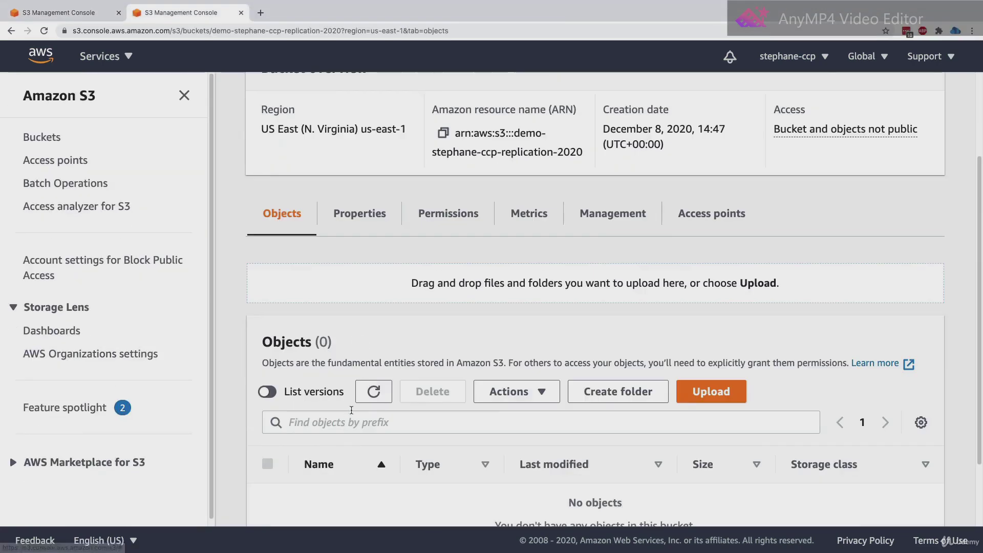
scroll(351, 409, down, 1)
click(185, 95)
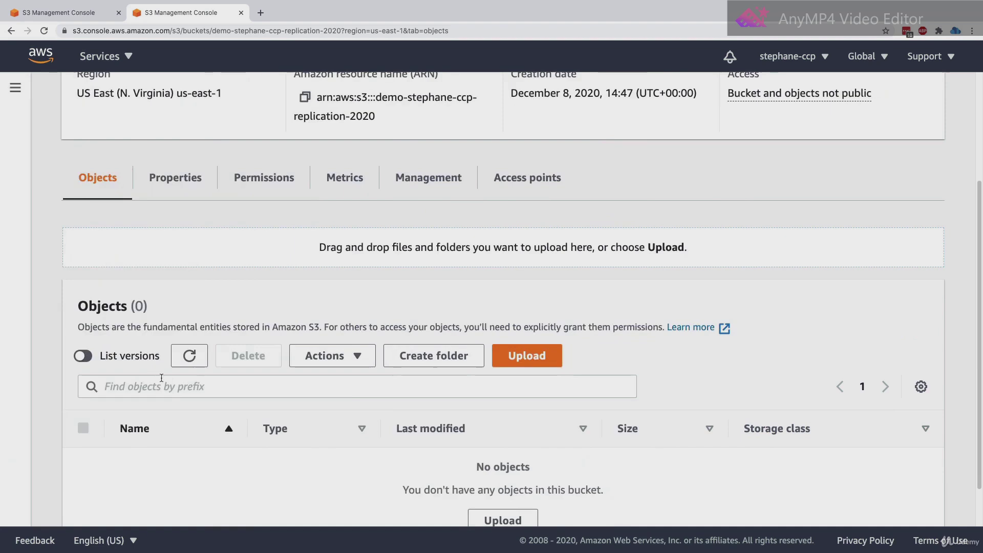
click(189, 355)
scroll(216, 440, down, 1)
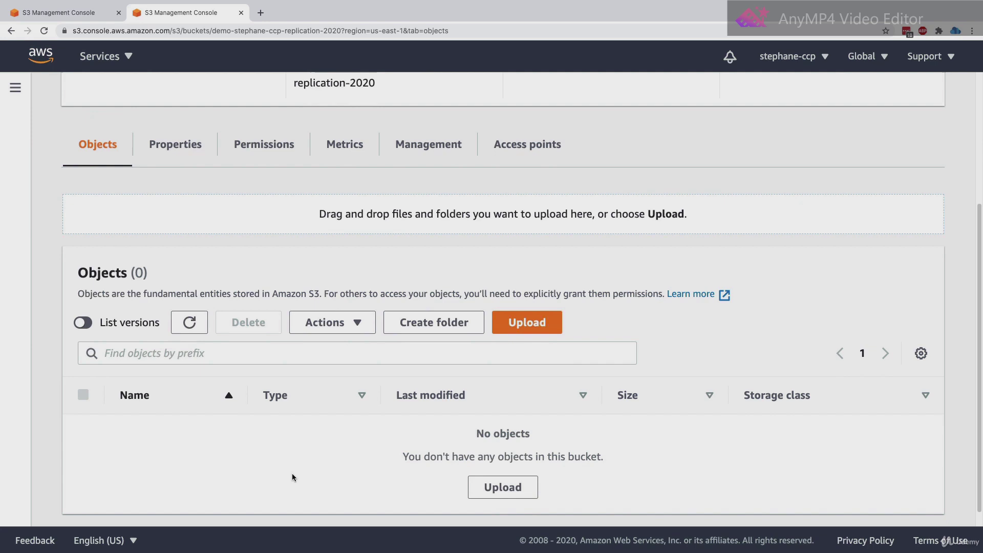
- Upload coffee.jpg from the s3 folder to the source bucket stephane-ccp-2020-demo and return to the bucket page
key(ctrl+Page_Up)
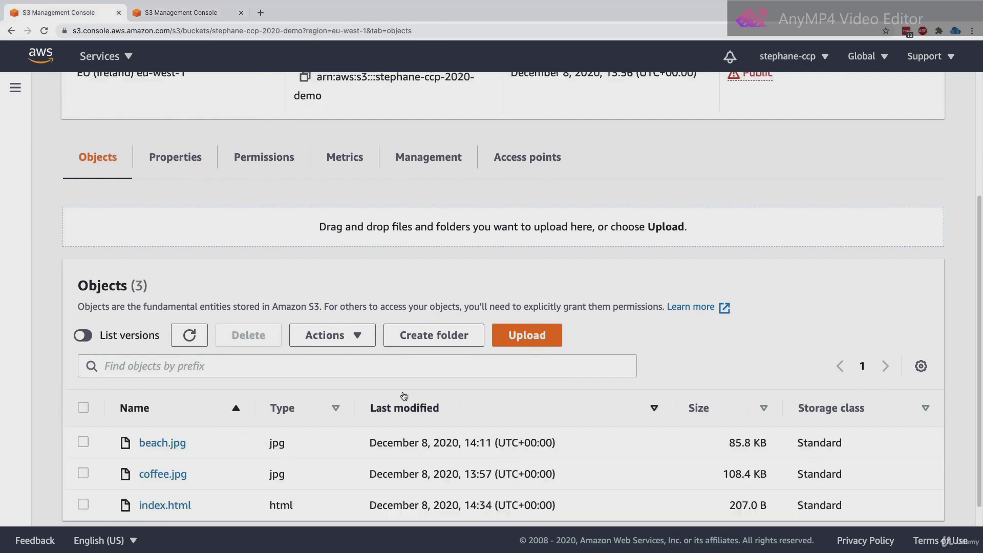
click(516, 338)
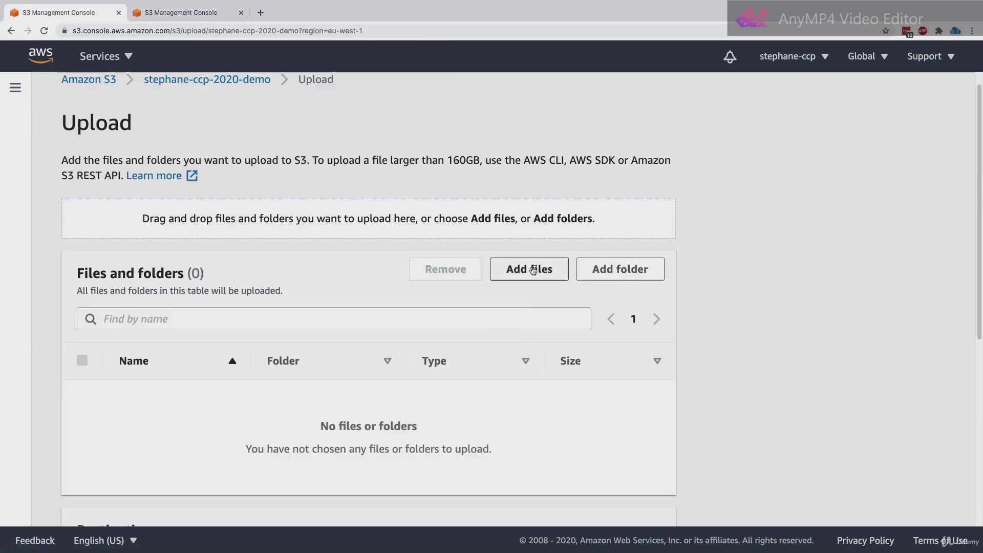
click(531, 269)
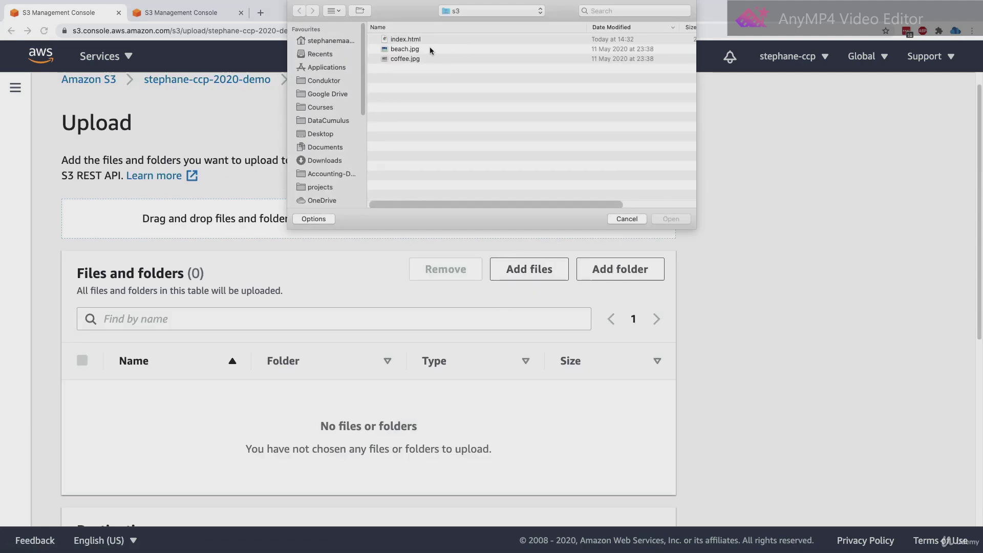
double_click(416, 58)
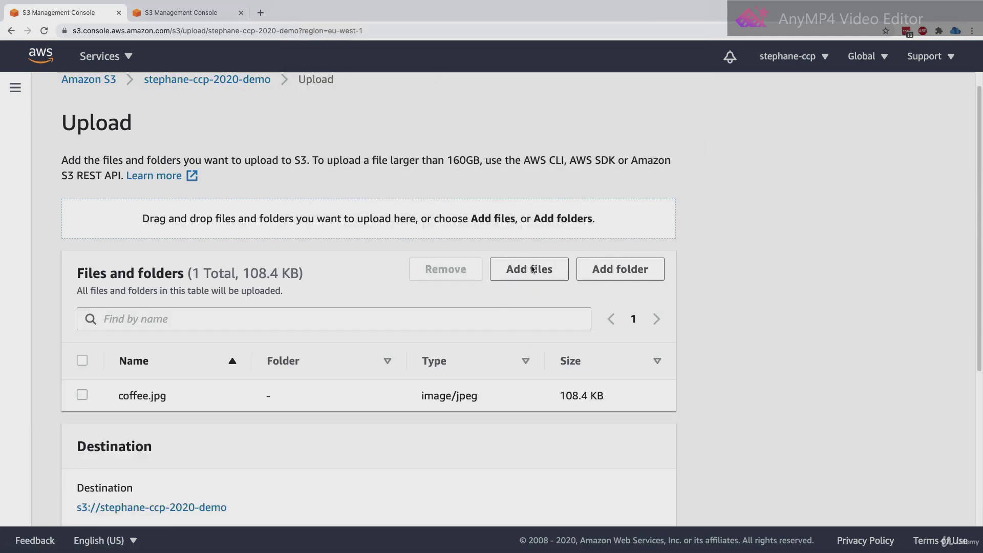
scroll(399, 395, down, 3)
scroll(399, 399, down, 3)
click(627, 498)
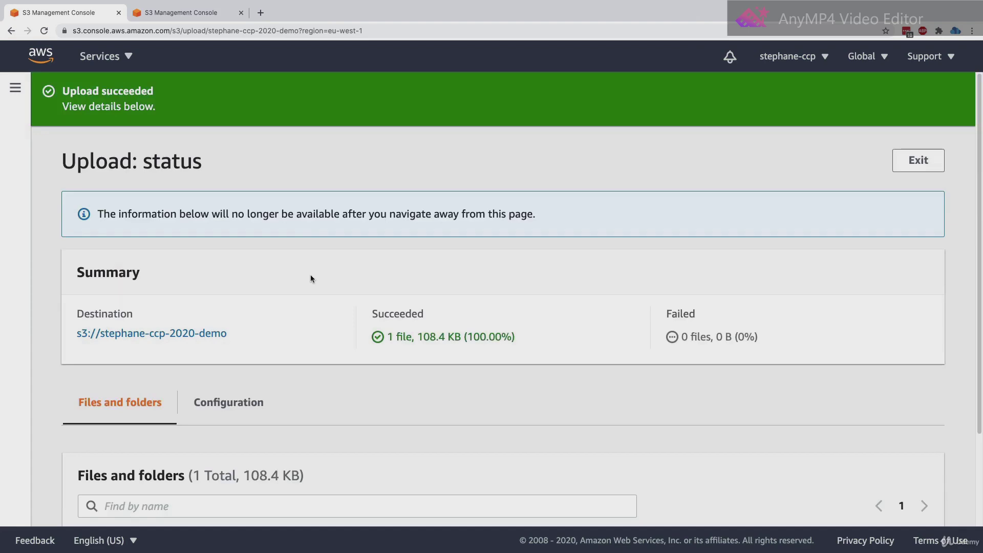
scroll(311, 279, down, 3)
scroll(311, 279, up, 3)
click(207, 333)
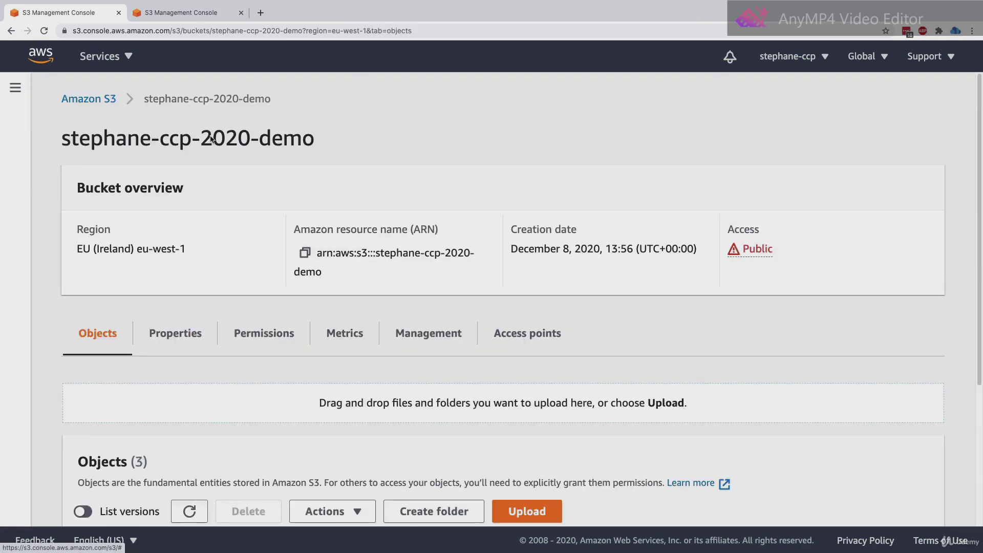
- Refresh the object list of demo-stephane-ccp-replication-2020 to check for the replicated coffee.jpg
click(192, 13)
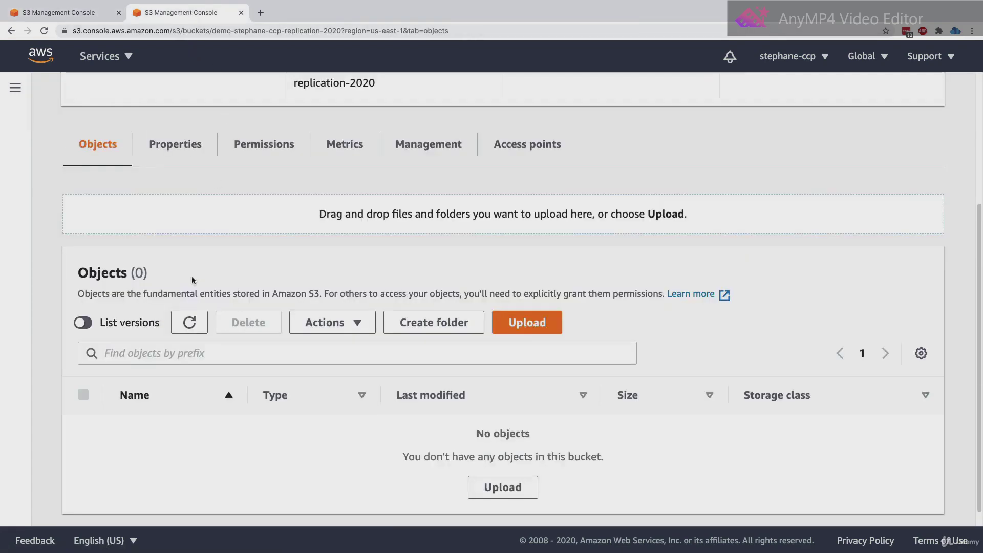
click(179, 331)
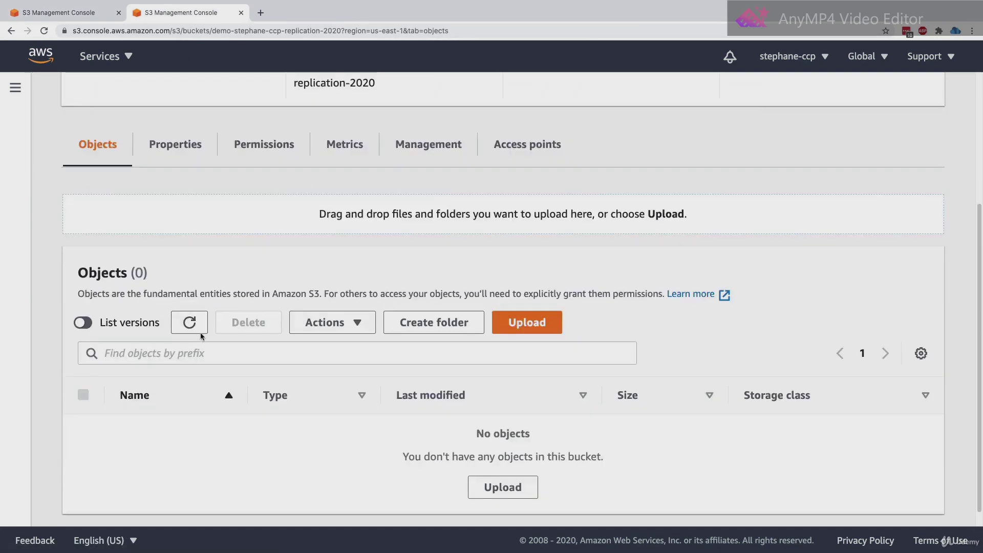
click(198, 333)
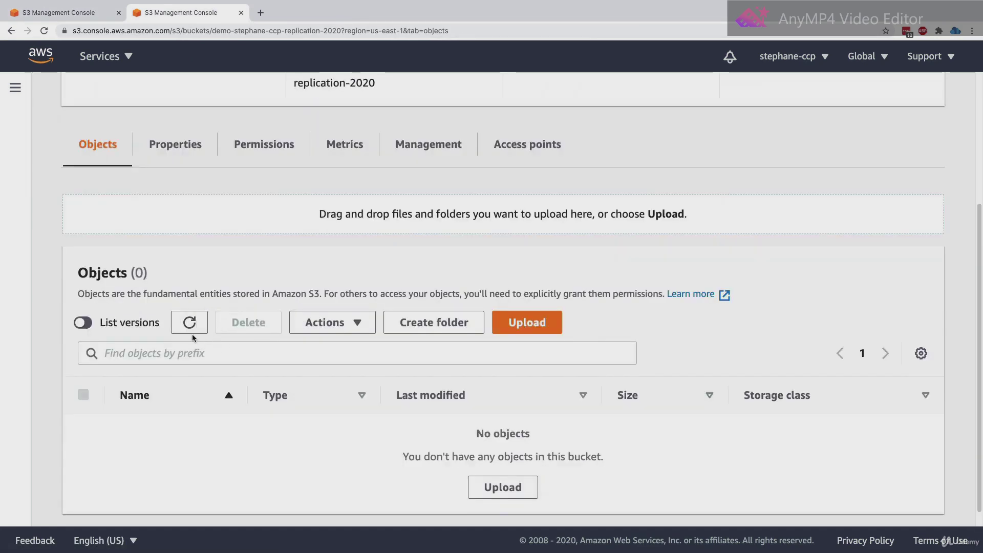
click(192, 333)
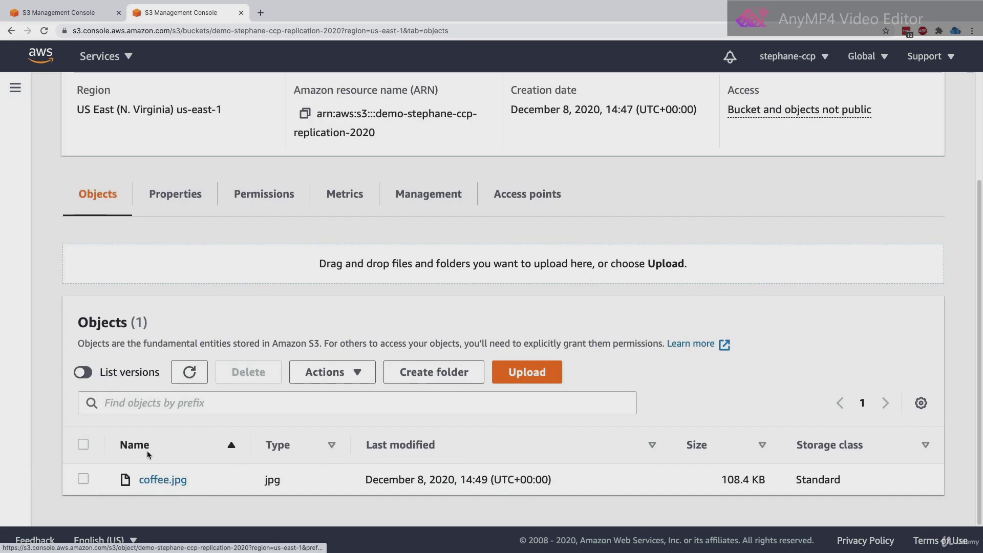
- List object versions in the replication bucket and examine the version ID of coffee.jpg
click(84, 372)
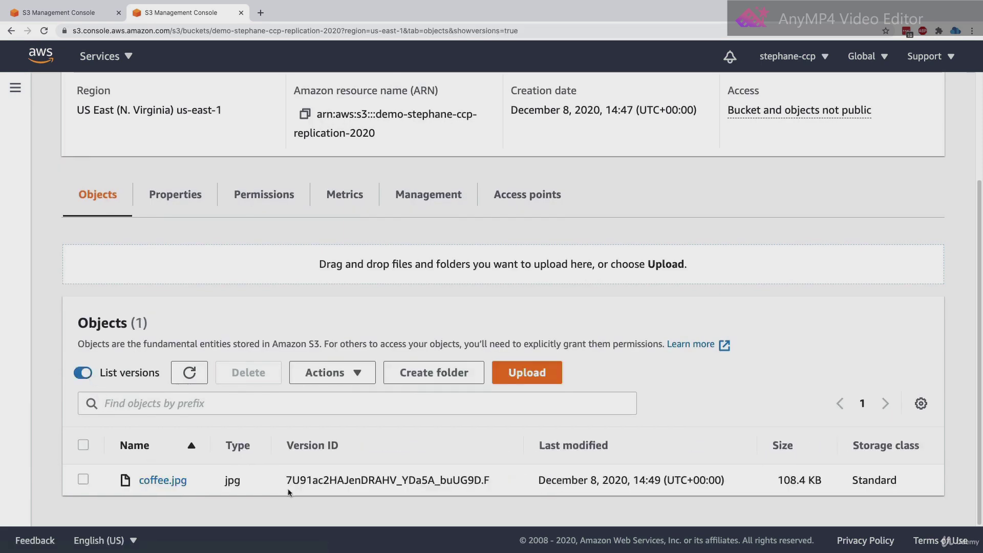
drag(289, 480, 490, 481)
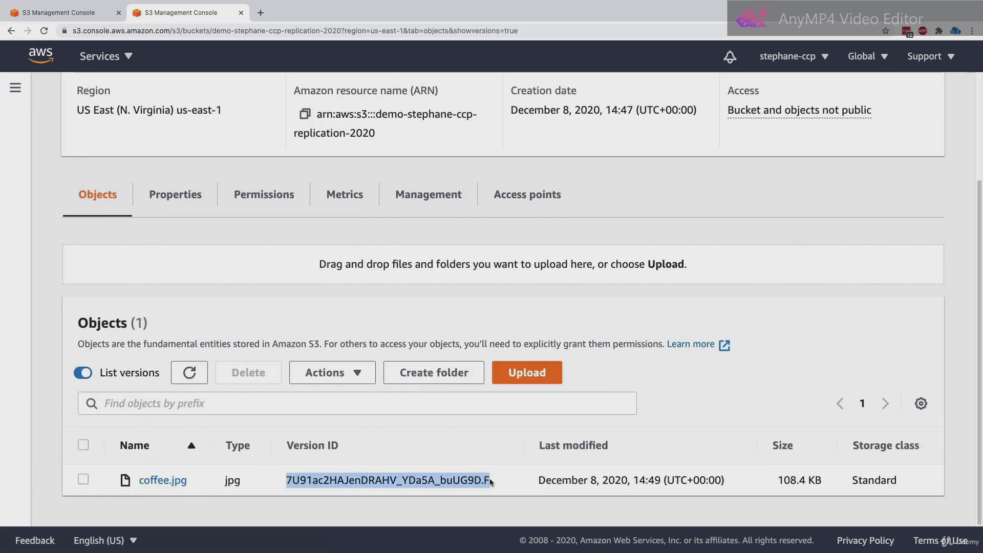
drag(289, 479, 310, 479)
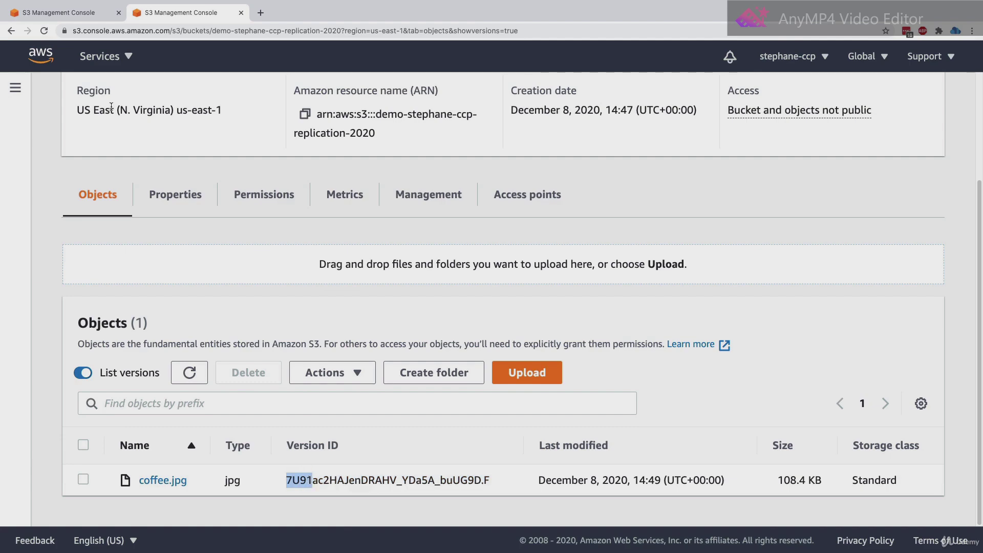
- List object versions in stephane-ccp-2020-demo and compare the newest coffee.jpg version ID with the replicated copy's
key(ctrl+shift+Tab)
scroll(103, 360, down, 3)
click(84, 406)
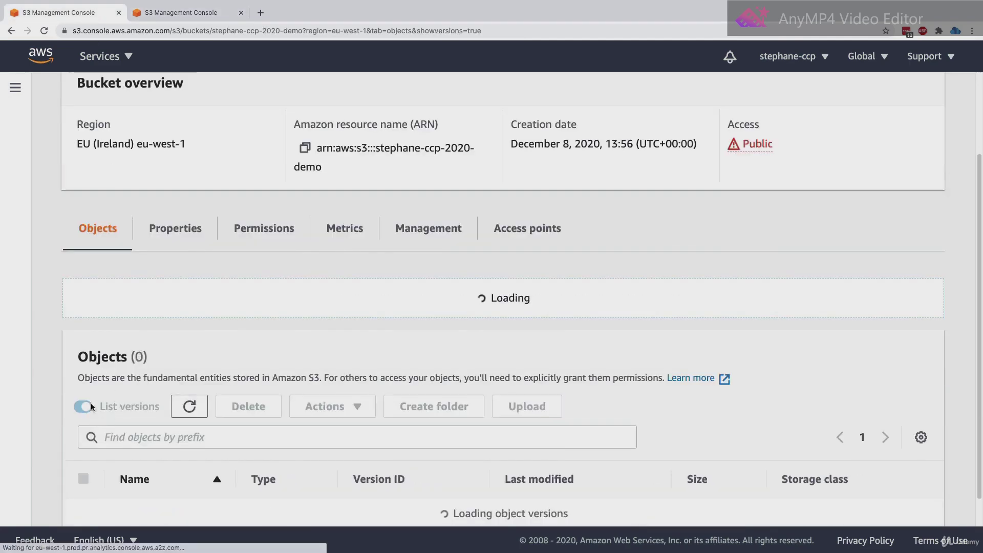
scroll(91, 404, down, 5)
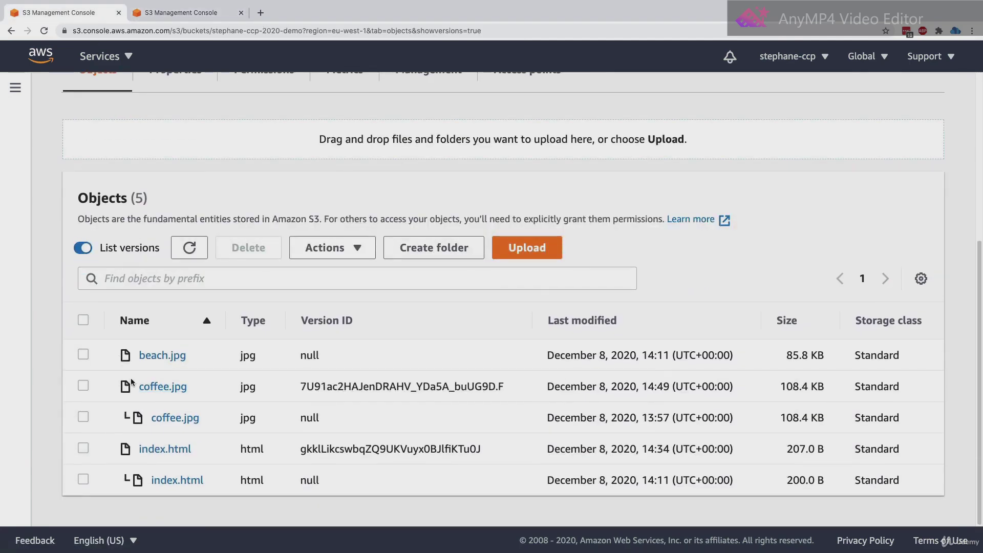
drag(309, 387, 367, 387)
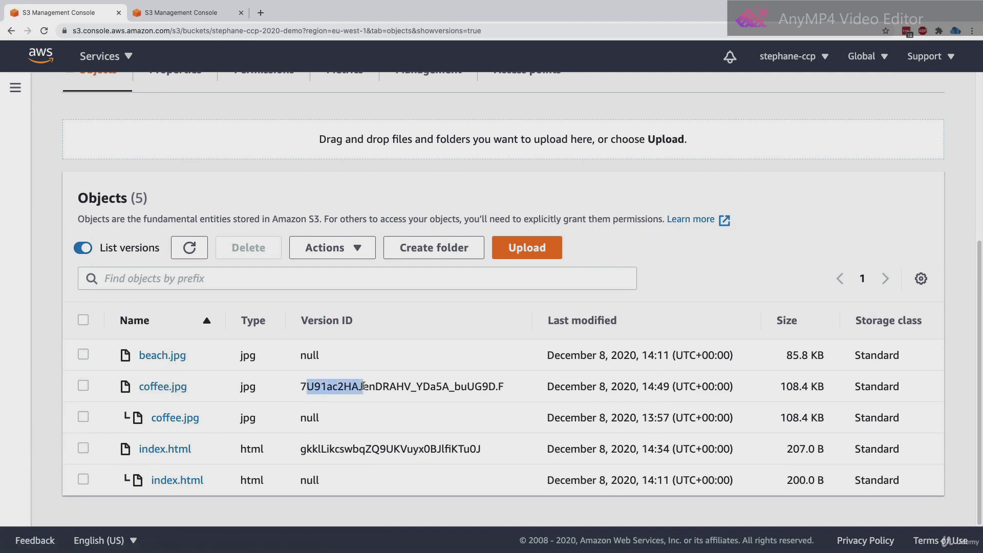
click(367, 387)
double_click(367, 386)
click(373, 385)
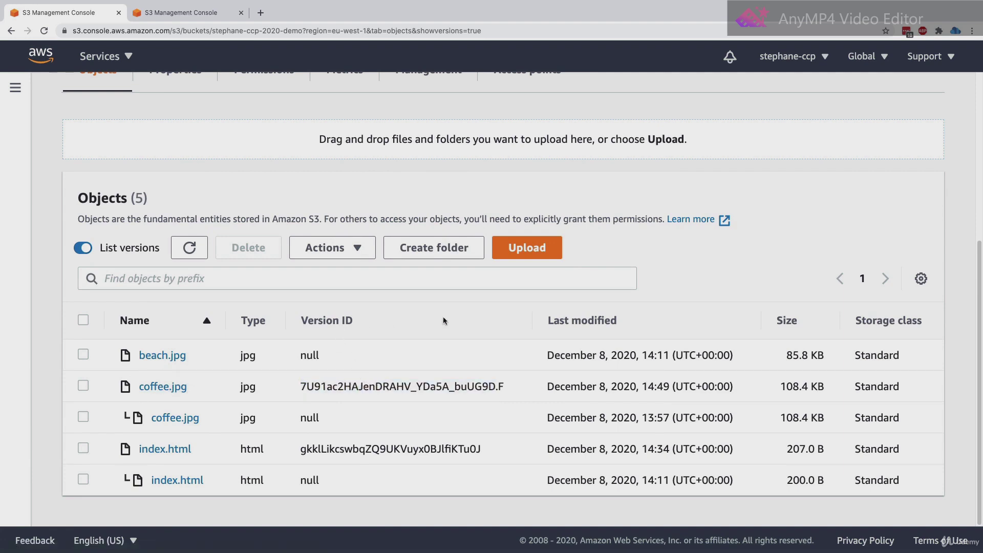
- Upload beach.jpg and index.html together to the source bucket stephane-ccp-2020-demo and exit the upload status page
click(517, 247)
click(536, 279)
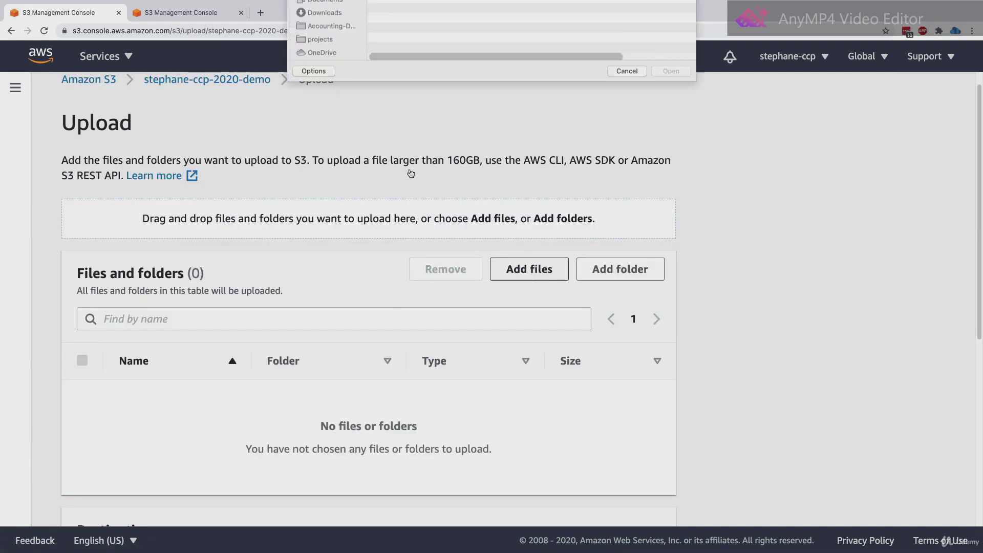
click(430, 49)
super+click(430, 41)
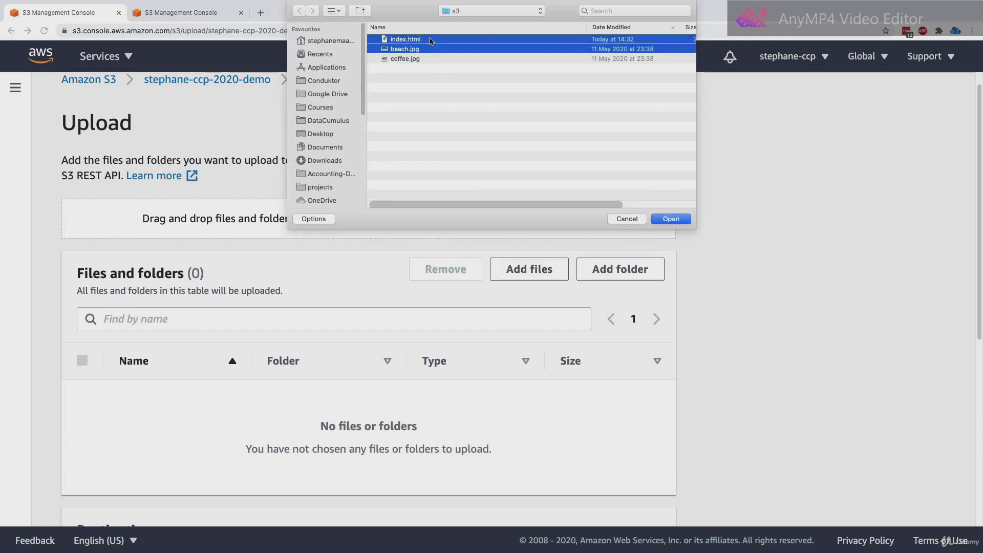
click(666, 219)
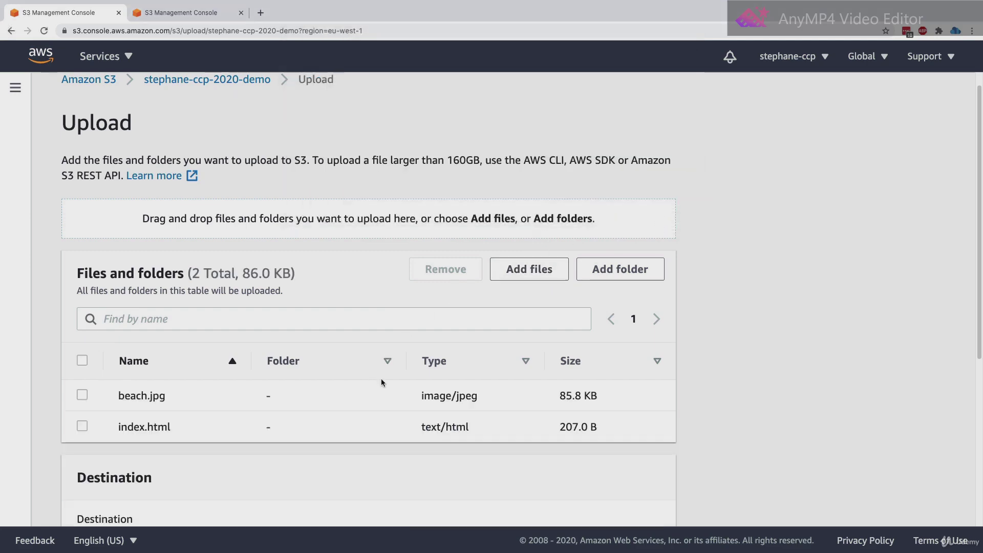
scroll(404, 378, down, 5)
click(646, 503)
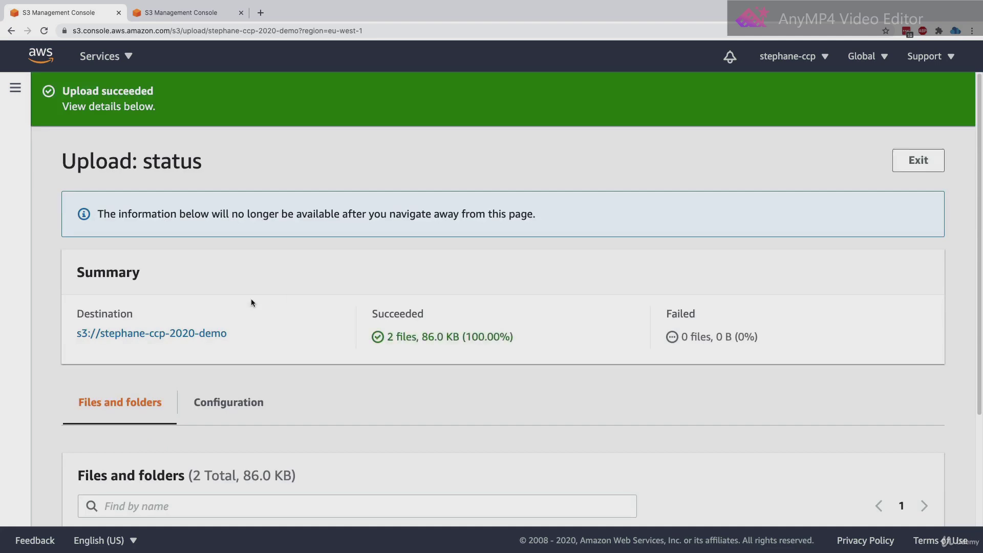
click(938, 159)
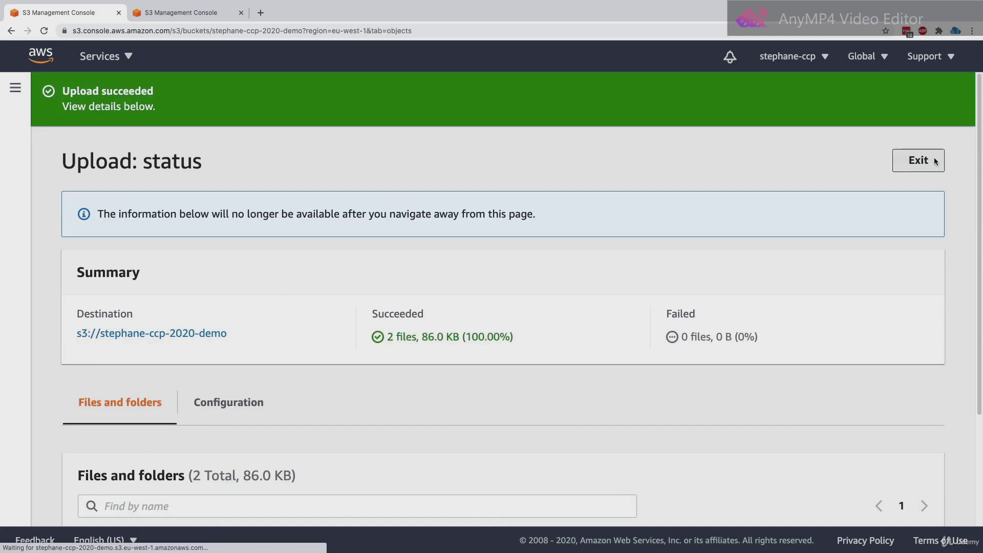
scroll(269, 353, down, 4)
scroll(235, 205, up, 2)
- Refresh the versioned object list of the replication bucket to check for beach.jpg and index.html, and return to the source bucket
click(184, 19)
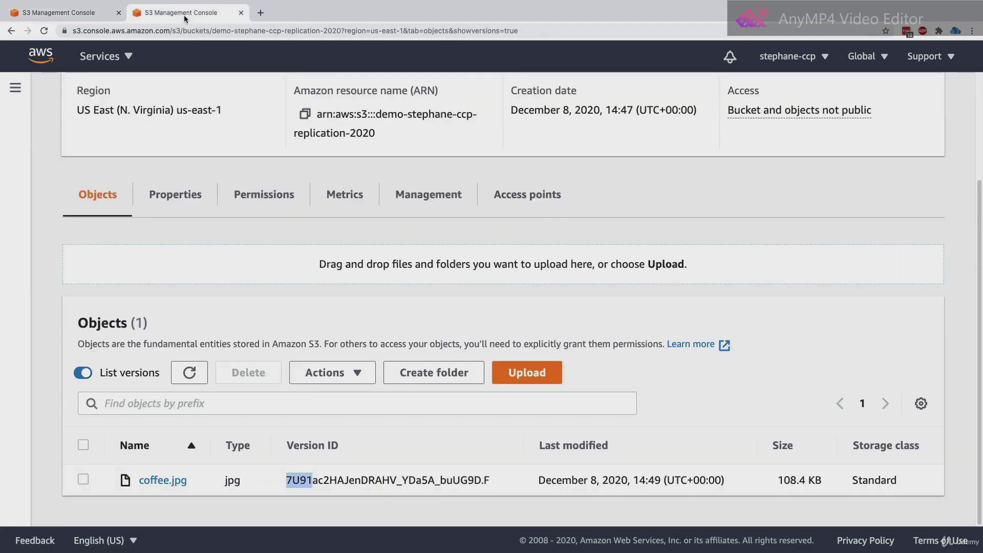
click(205, 375)
click(205, 376)
scroll(262, 239, down, 2)
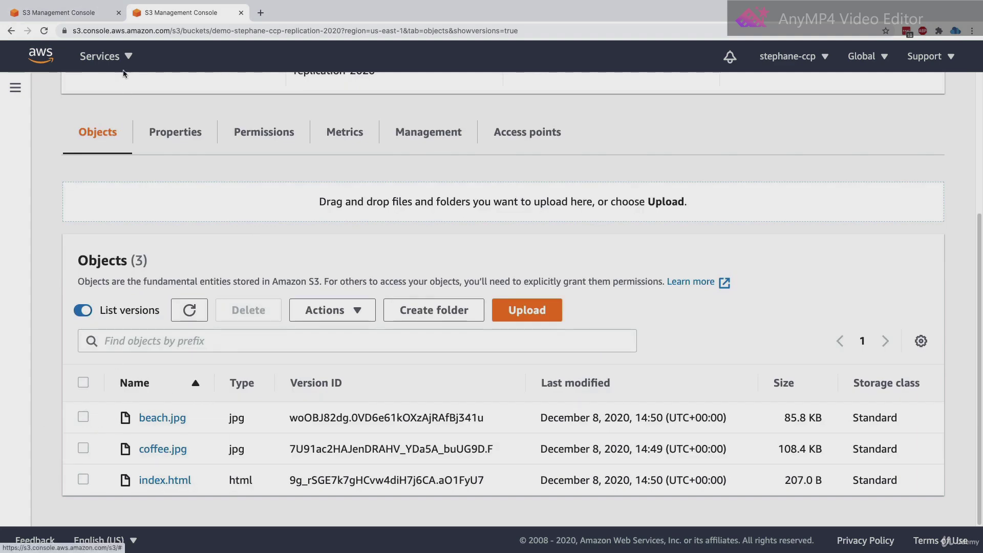
click(88, 15)
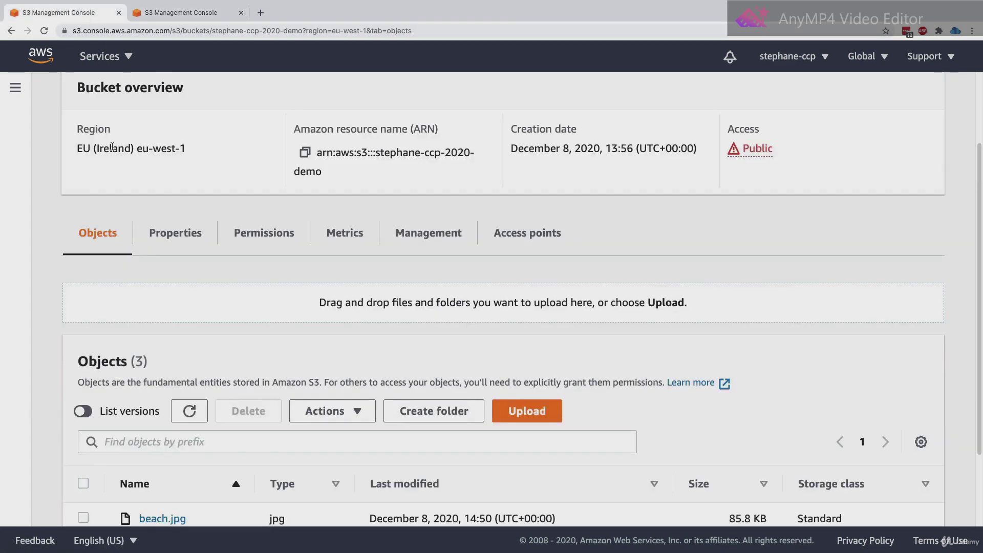
- Compare the AWS regions of the source and replication buckets, and close the replication bucket's page
scroll(112, 147, up, 2)
drag(94, 150, 157, 165)
drag(85, 212, 188, 212)
click(188, 193)
click(204, 15)
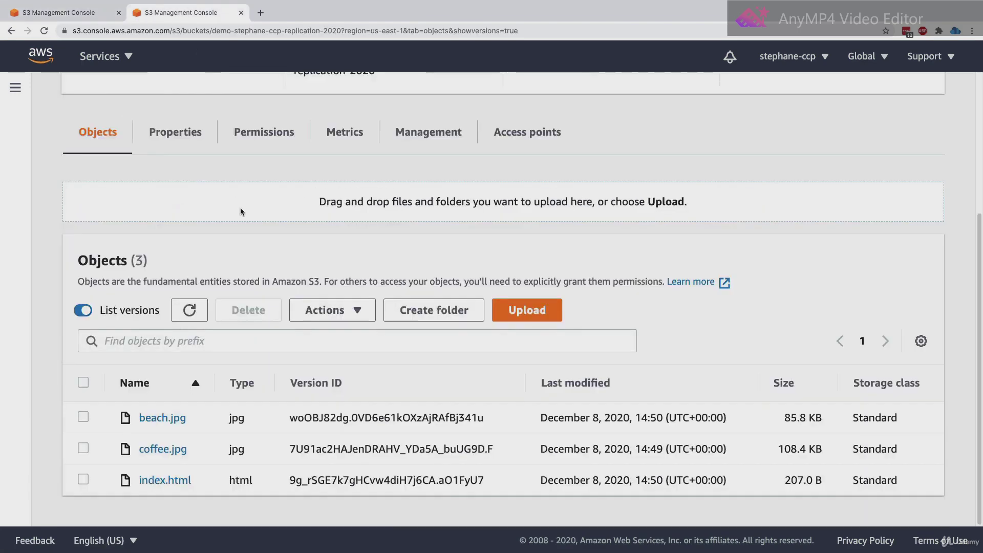
scroll(241, 208, up, 4)
drag(135, 138, 238, 140)
click(83, 247)
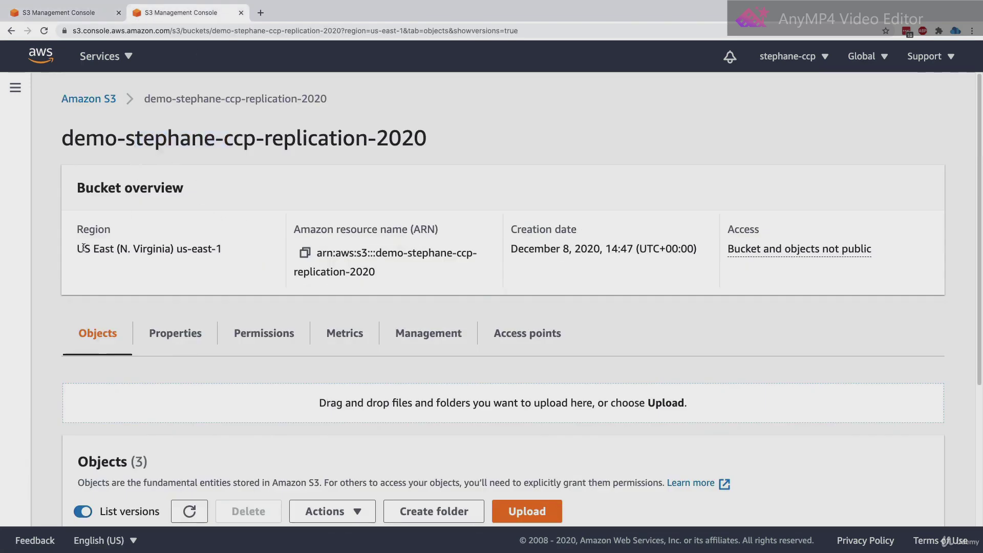
drag(76, 250, 230, 250)
click(231, 250)
key(super+w)
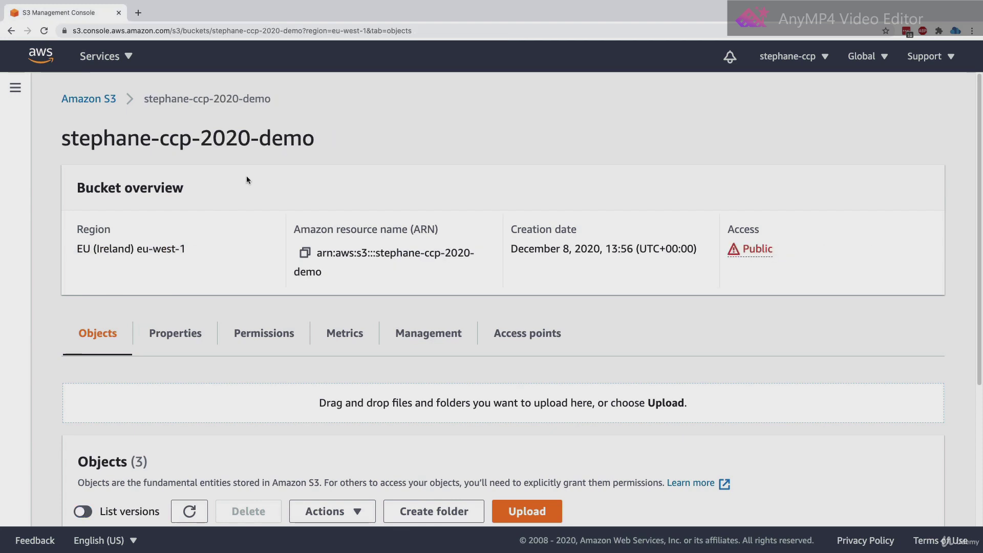
- Start an upload to the source bucket stephane-ccp-2020-demo and add coffee.jpg as the file
scroll(567, 500, down, 5)
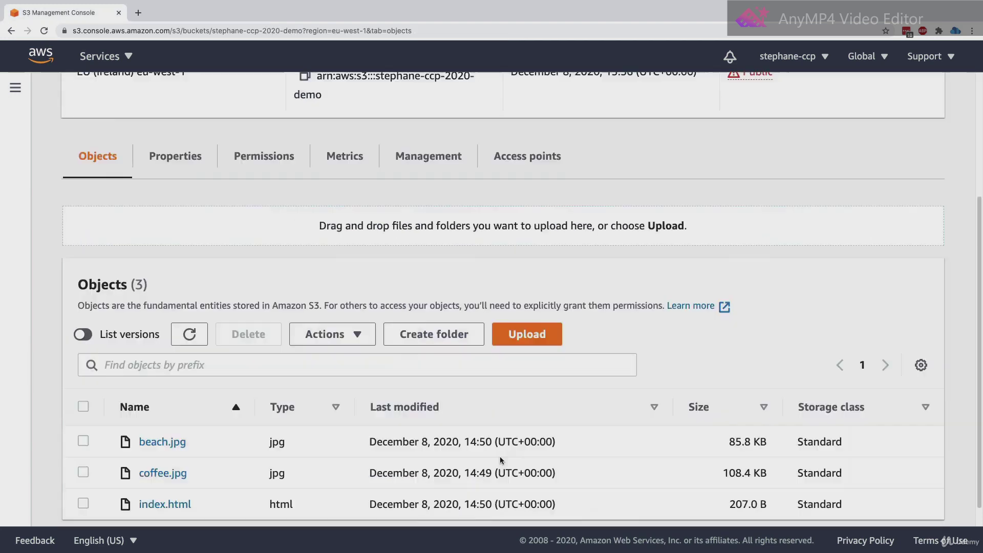
click(526, 307)
click(513, 271)
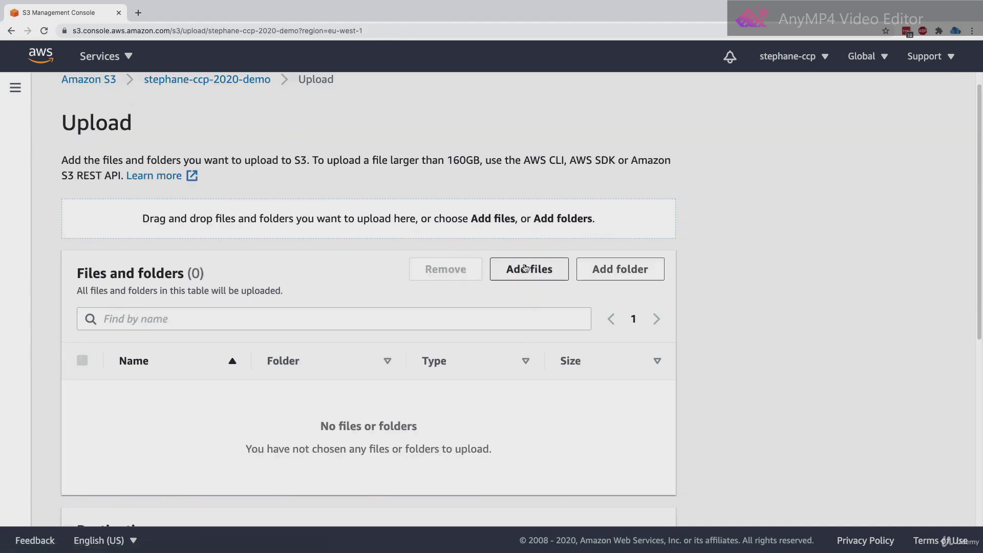
double_click(438, 58)
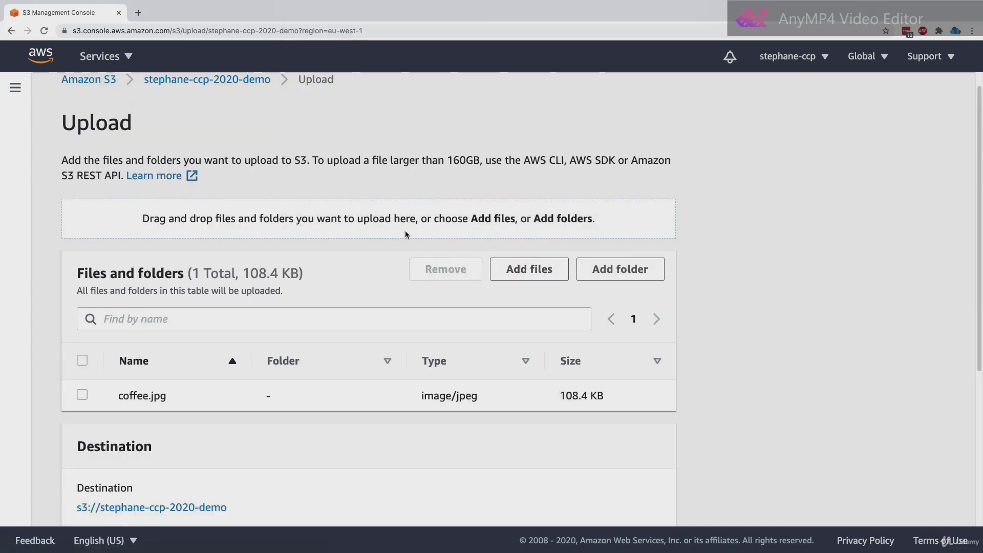
- Expand the additional upload options for coffee.jpg to show the available storage classes
scroll(410, 235, down, 5)
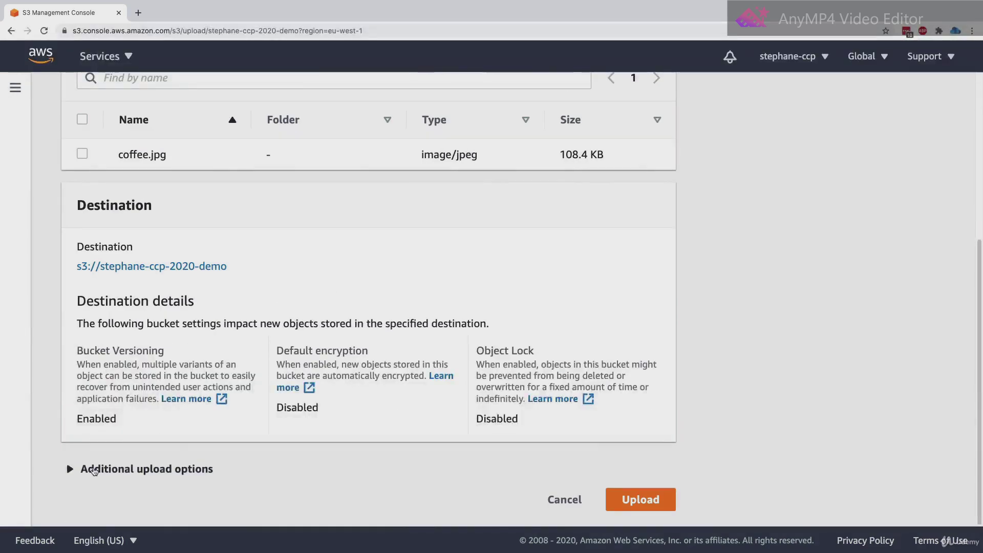
click(132, 466)
scroll(132, 465, down, 4)
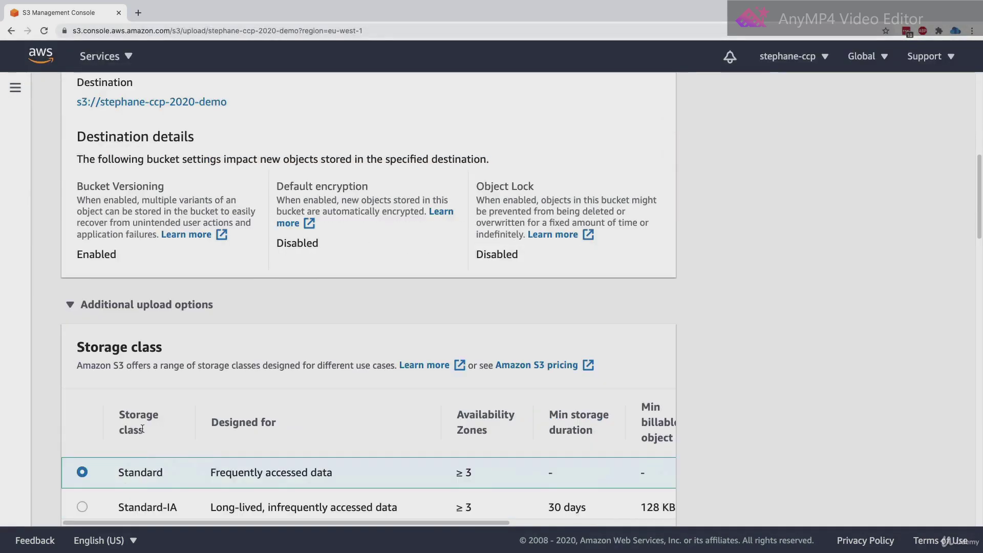
scroll(146, 310, down, 2)
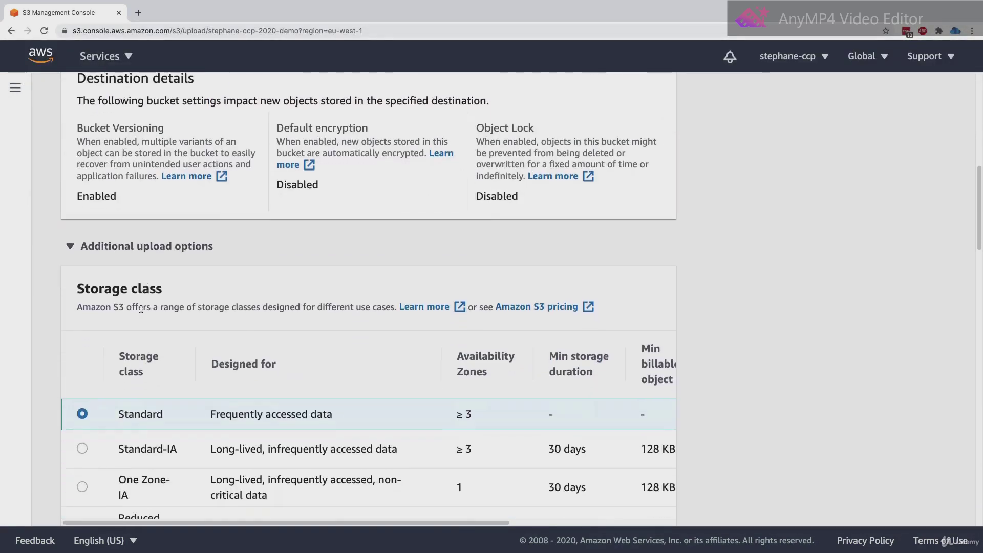
scroll(145, 247, down, 3)
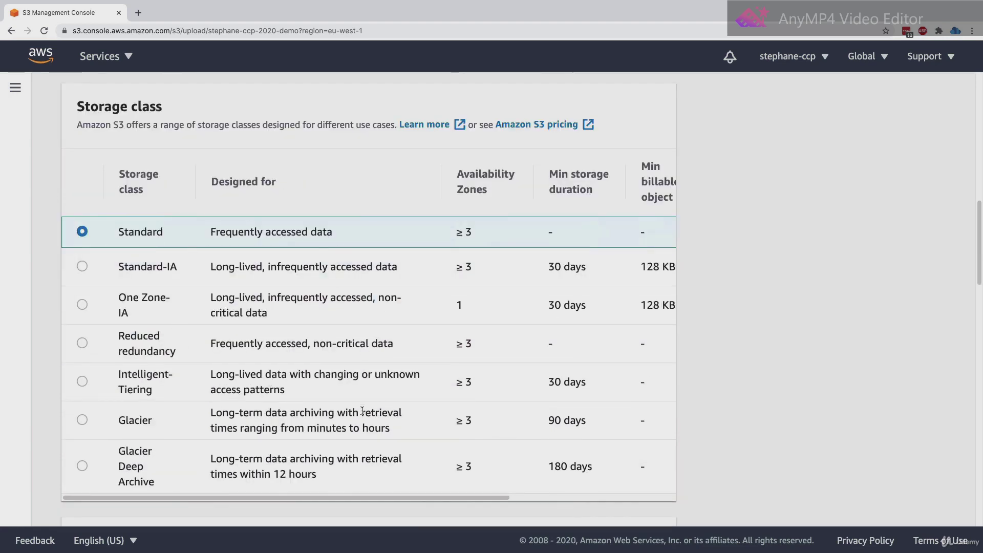
- Open the S3 storage classes documentation and the Amazon S3 pricing page for reference, returning to the upload form
click(415, 128)
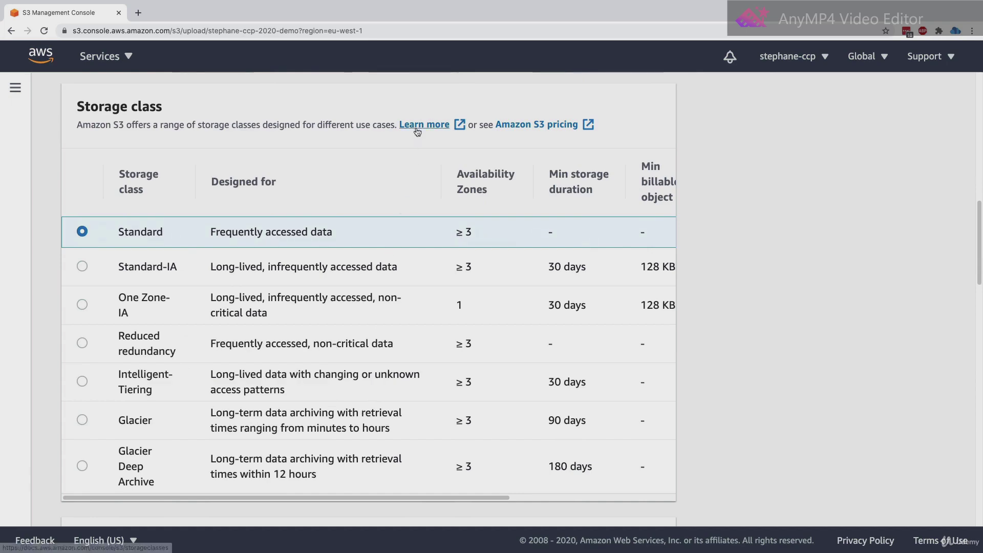
click(215, 18)
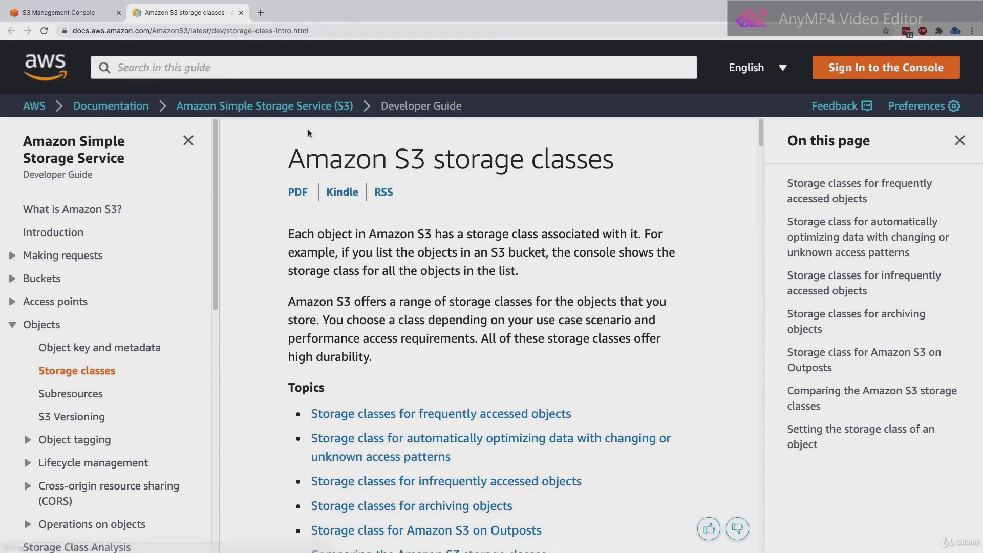
scroll(490, 394, down, 3)
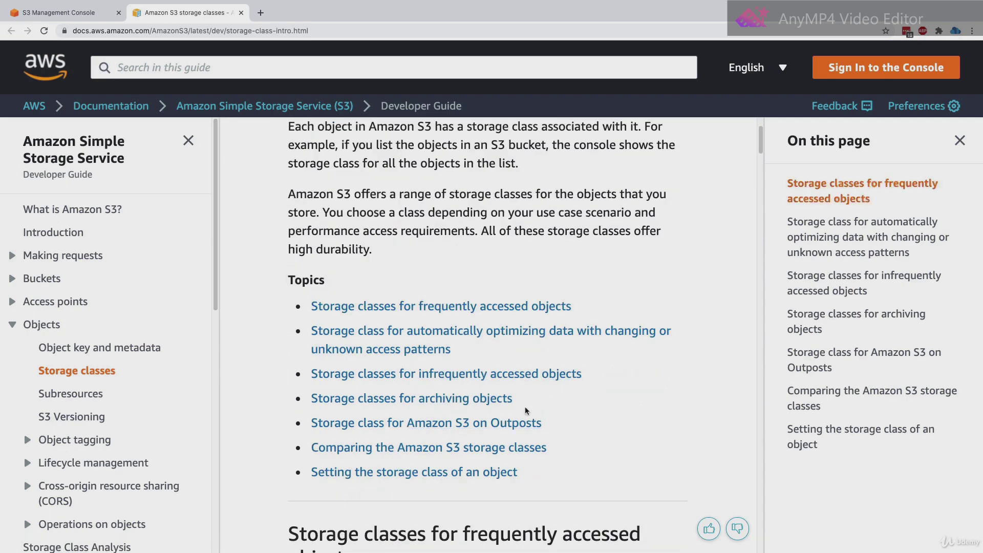
click(77, 14)
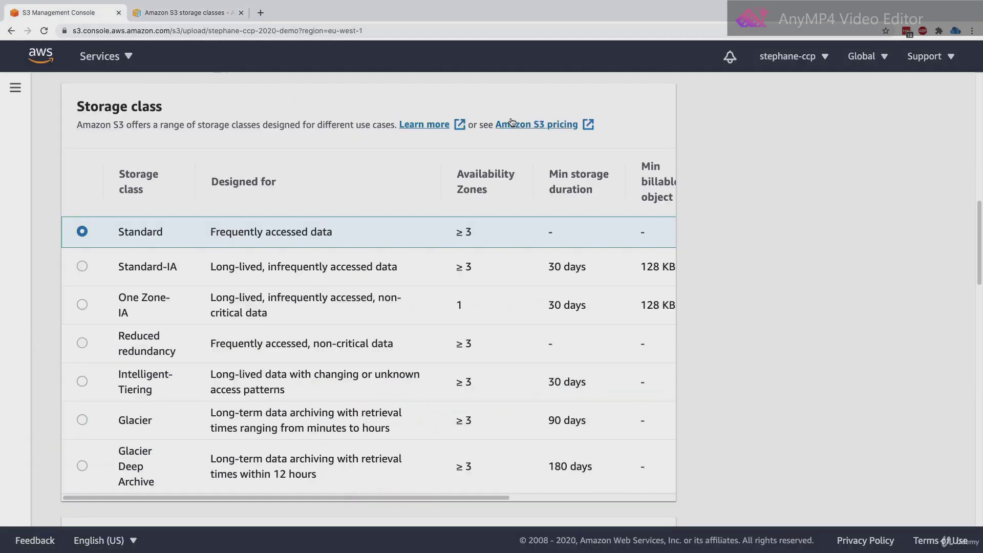
click(537, 124)
click(311, 12)
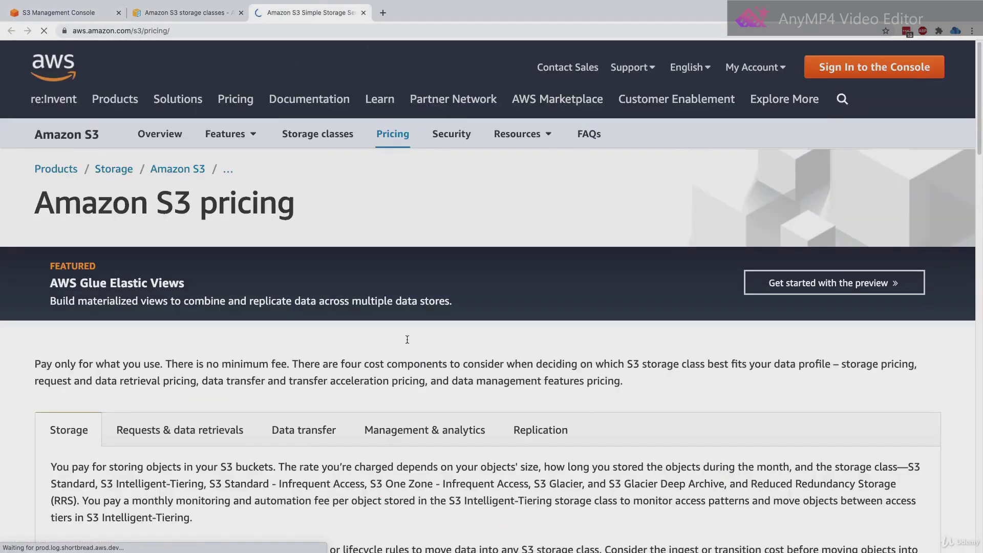
click(87, 12)
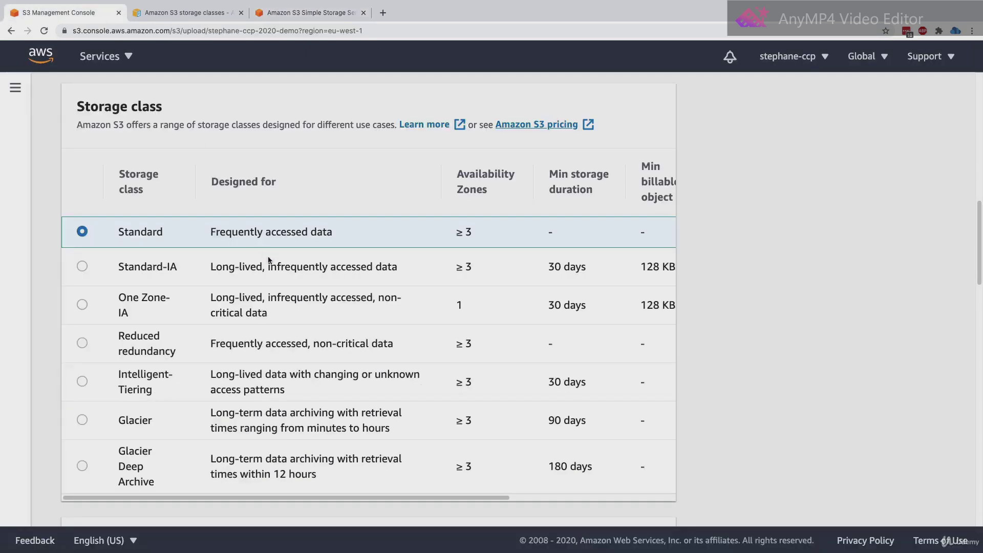
- Examine the storage class table, covering Intelligent-Tiering, Glacier, Glacier Deep Archive and Standard
drag(270, 472, 243, 515)
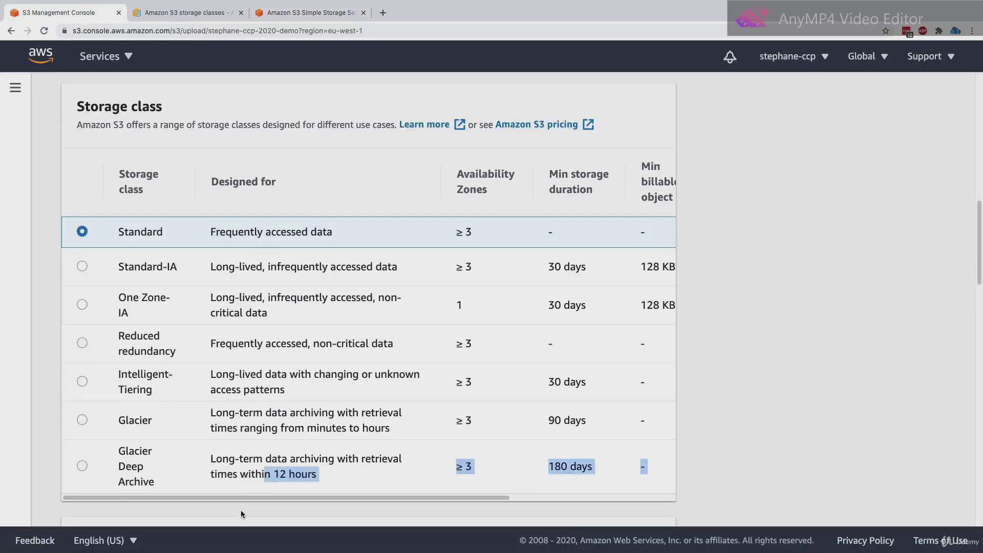
click(235, 398)
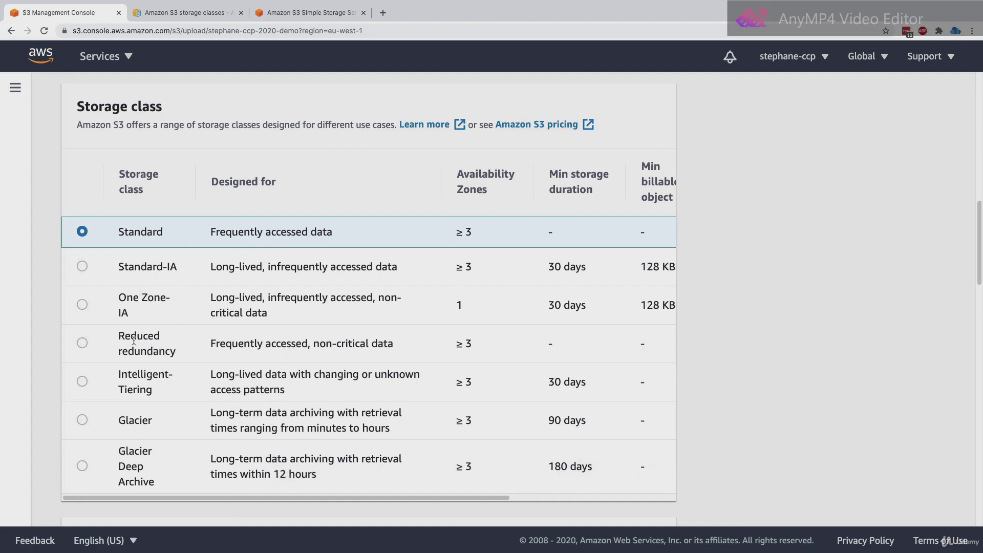
triple_click(128, 371)
triple_click(148, 414)
triple_click(146, 463)
drag(125, 232, 164, 233)
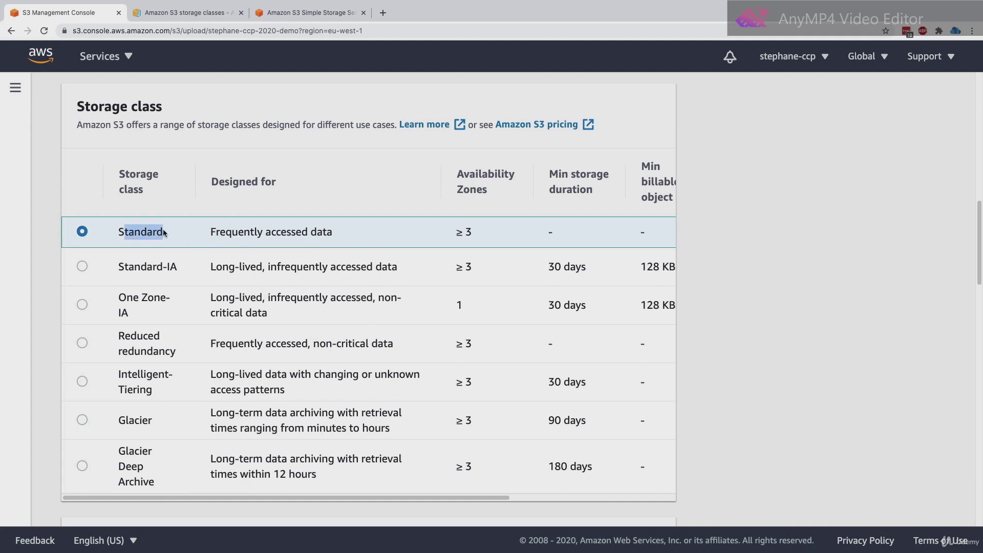
click(164, 233)
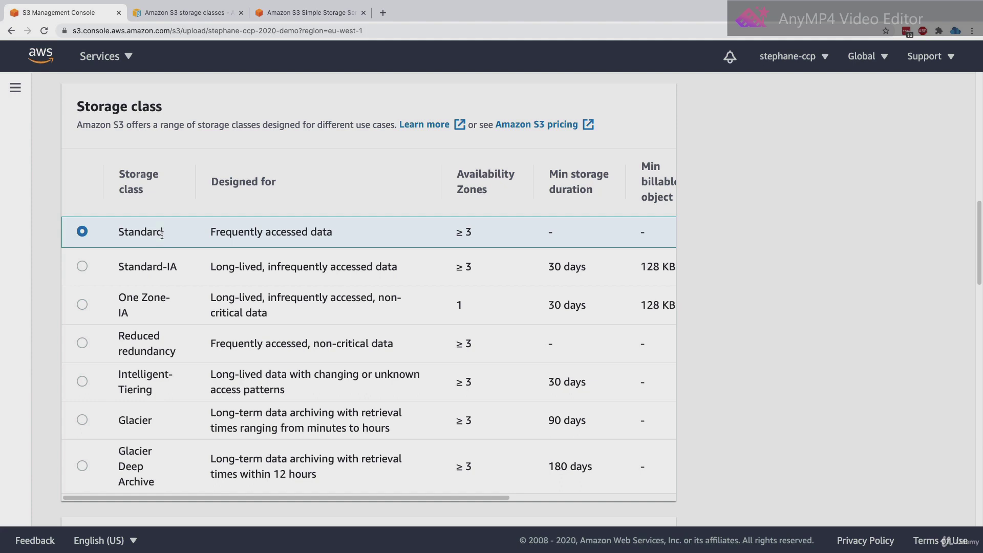
- Choose the Standard-IA storage class for the upload and check its minimum billable object size
click(88, 266)
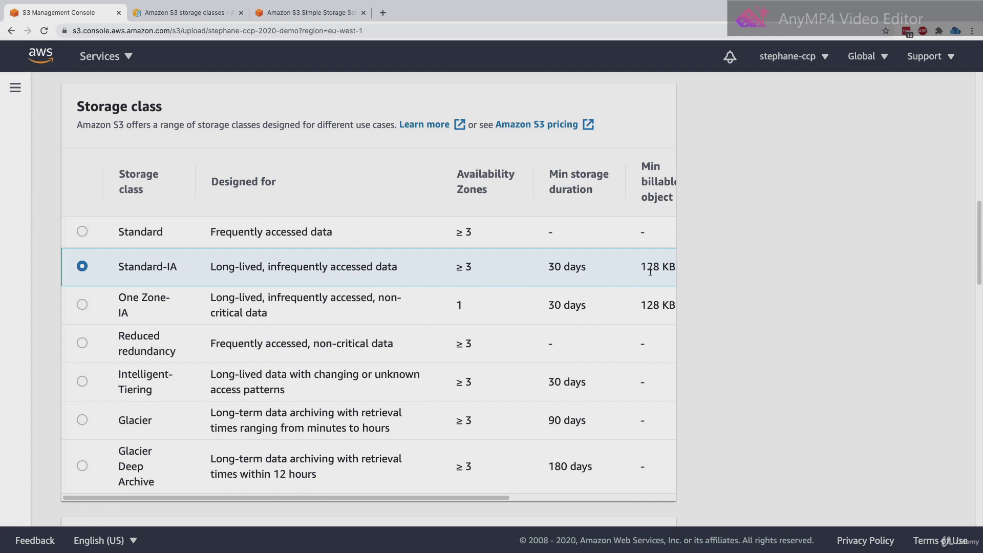
mouse_move(645, 269)
mouse_down()
mouse_move(671, 268)
mouse_move(630, 269)
mouse_up()
click(601, 273)
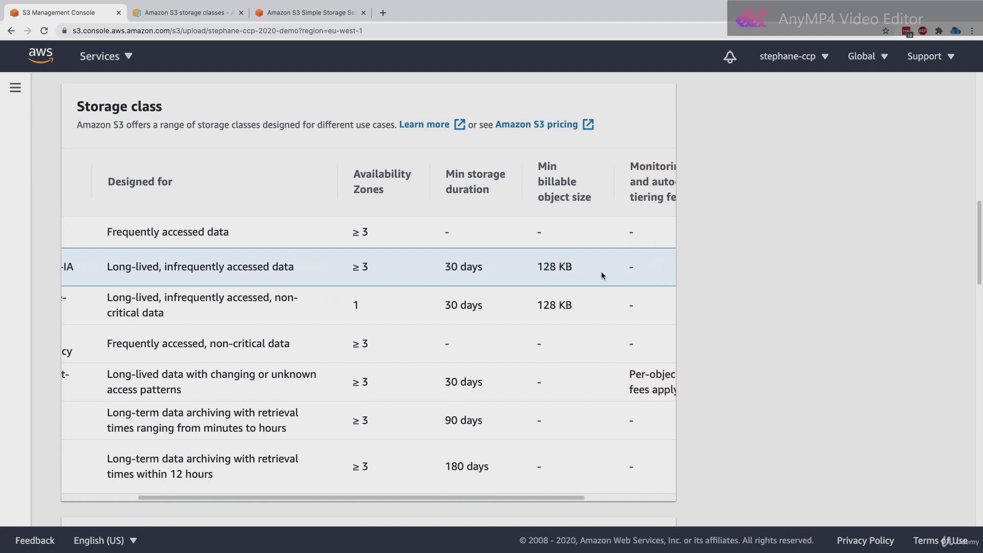
scroll(584, 276, left, 4)
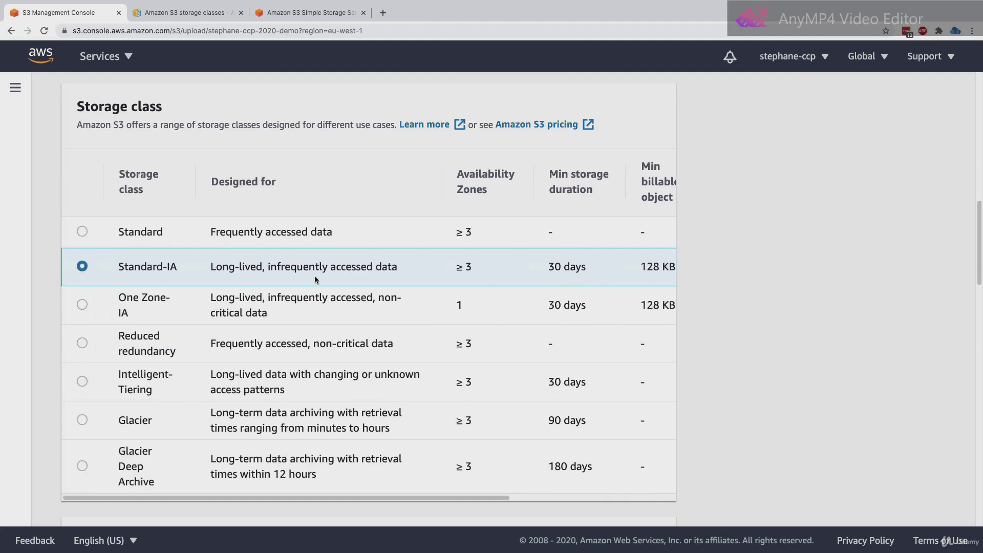
drag(112, 272, 177, 267)
click(177, 268)
- Upload coffee.jpg with the remaining options left at their defaults, and check the upload status
scroll(716, 322, down, 15)
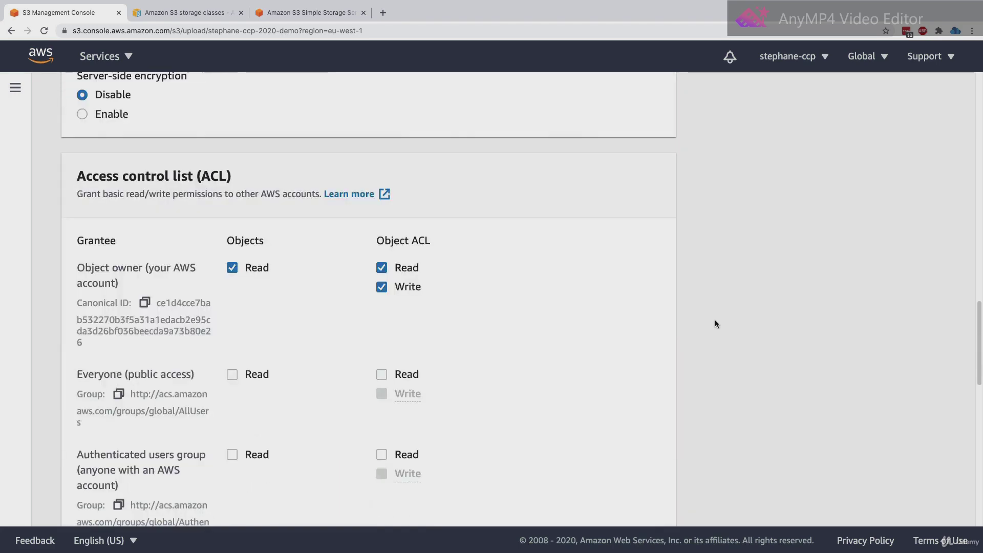
scroll(715, 325, down, 8)
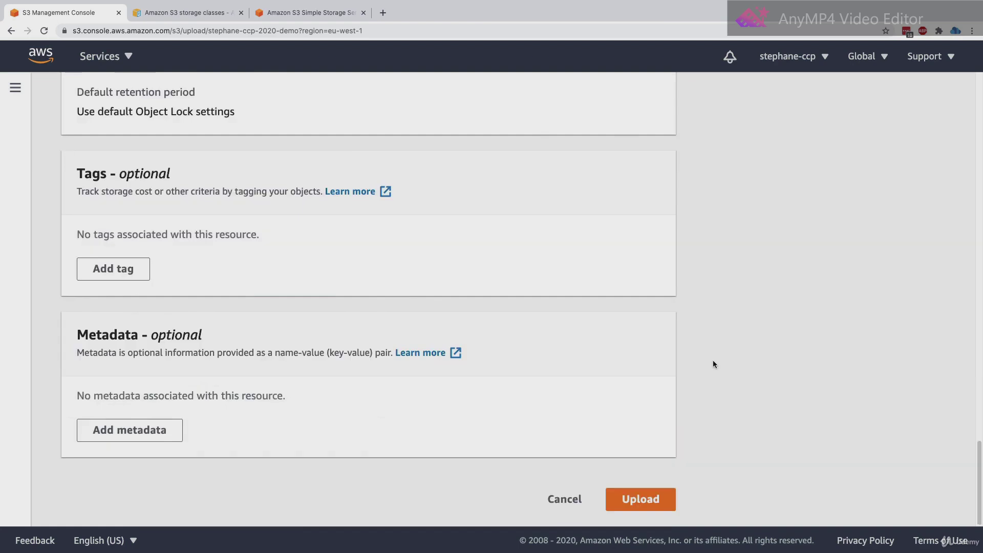
click(674, 494)
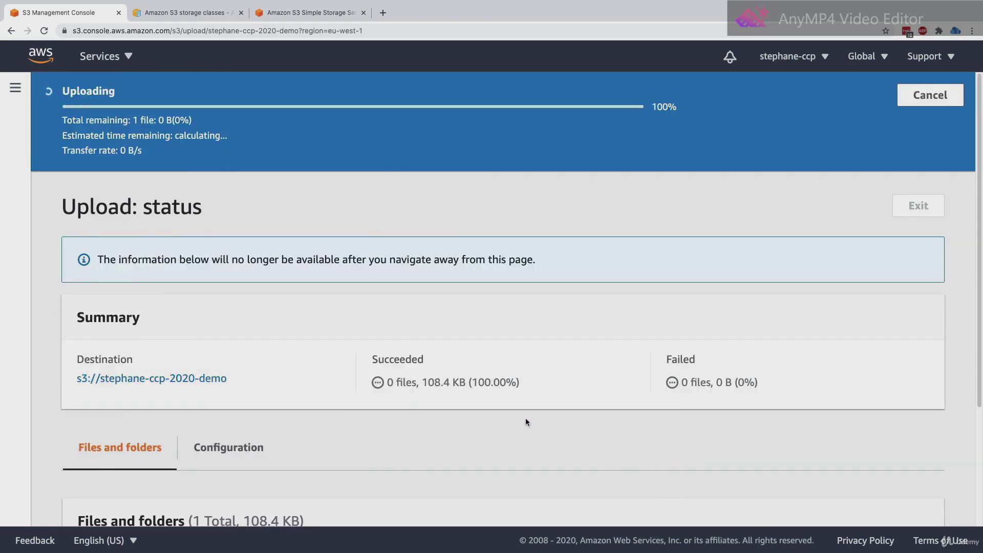
scroll(300, 364, down, 3)
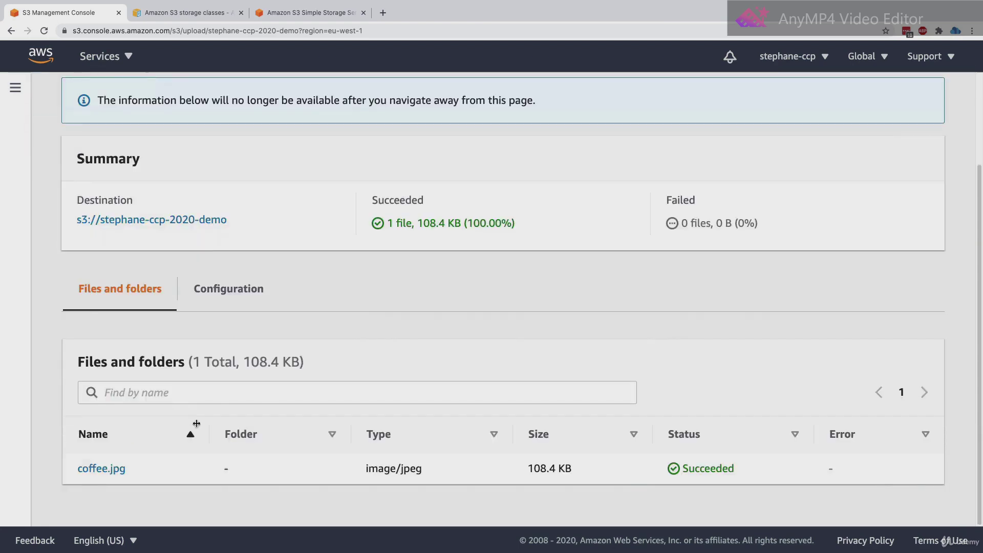
- Open the details of the uploaded coffee.jpg and check its storage class
click(122, 469)
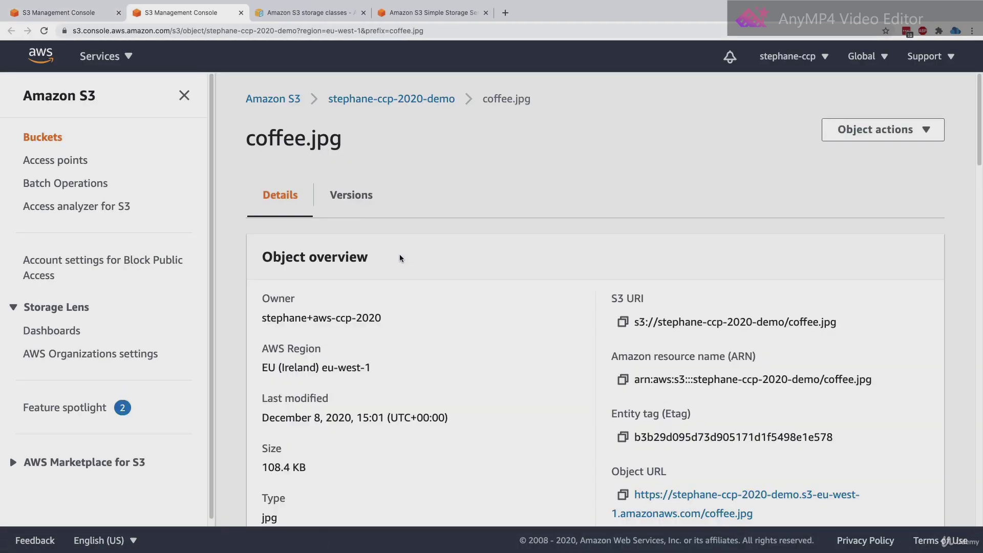
scroll(381, 312, down, 10)
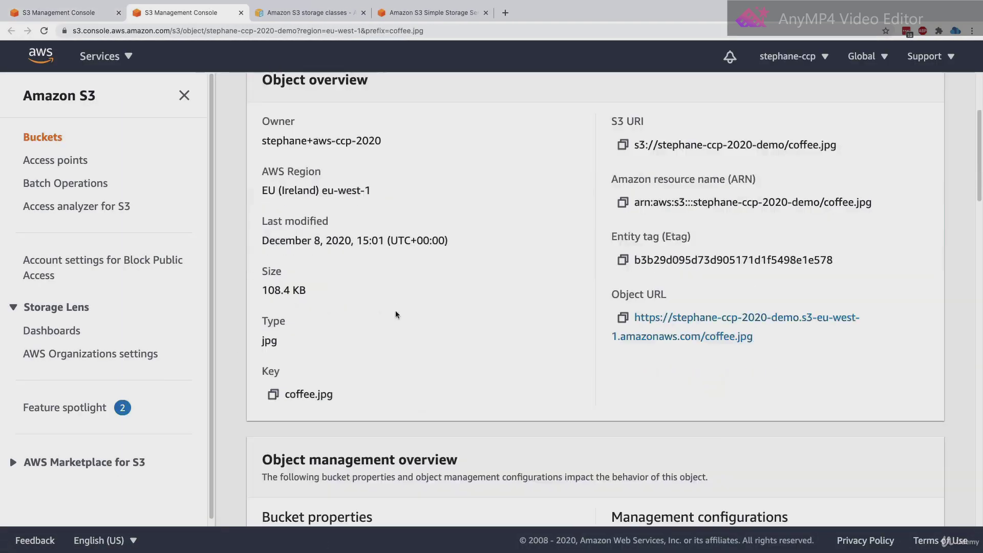
scroll(396, 309, down, 6)
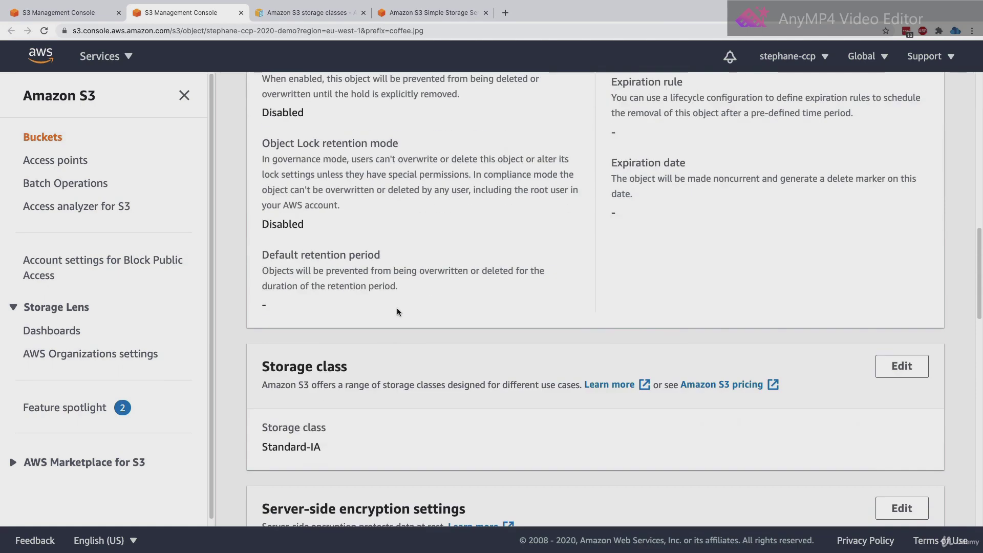
drag(285, 163, 339, 174)
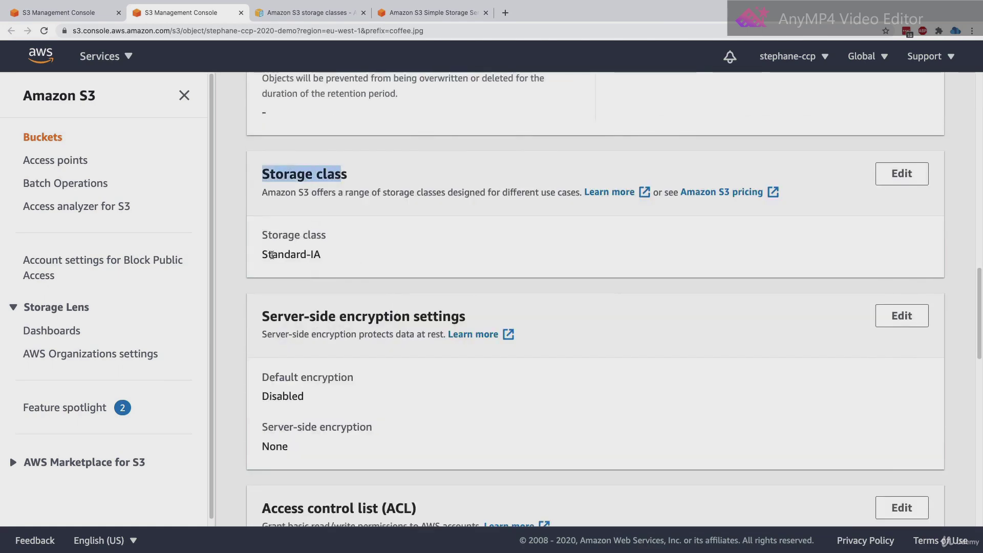
drag(267, 254, 323, 254)
click(323, 254)
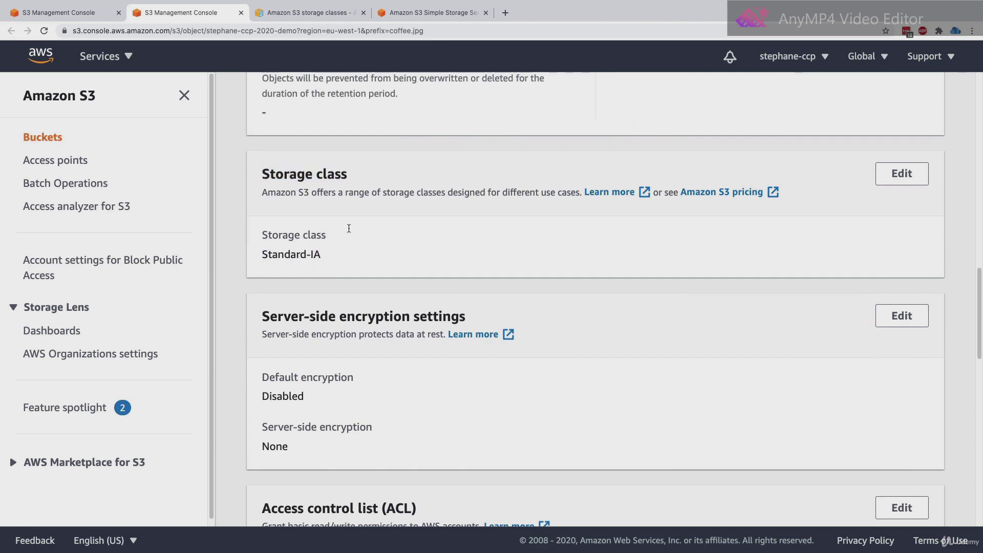
- Change the storage class of coffee.jpg to Glacier and save the change
click(900, 174)
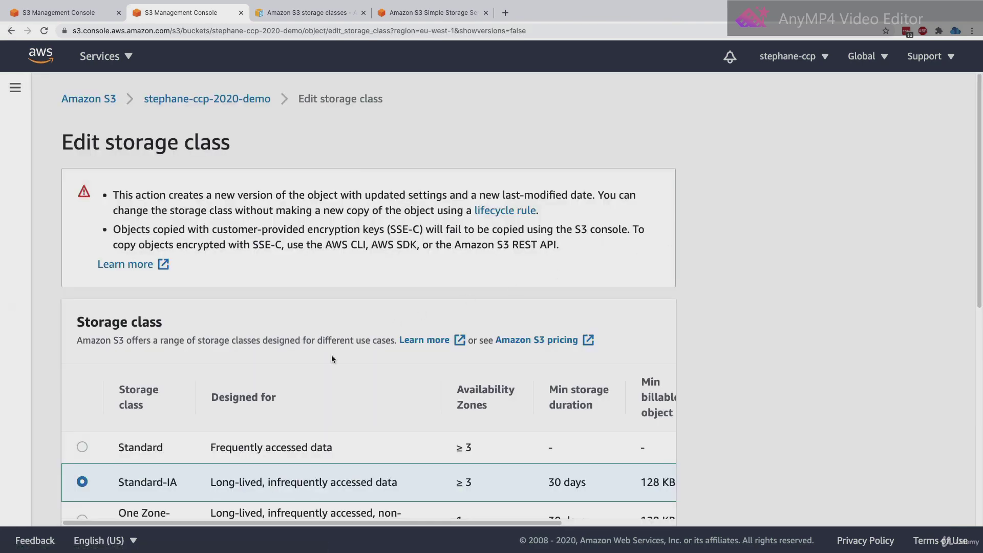
scroll(323, 333, down, 4)
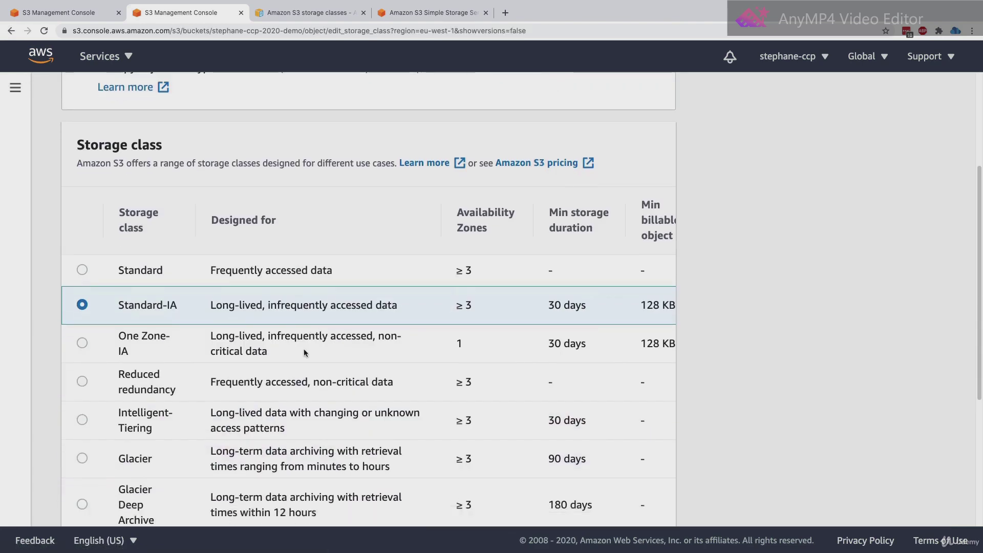
scroll(263, 391, down, 1)
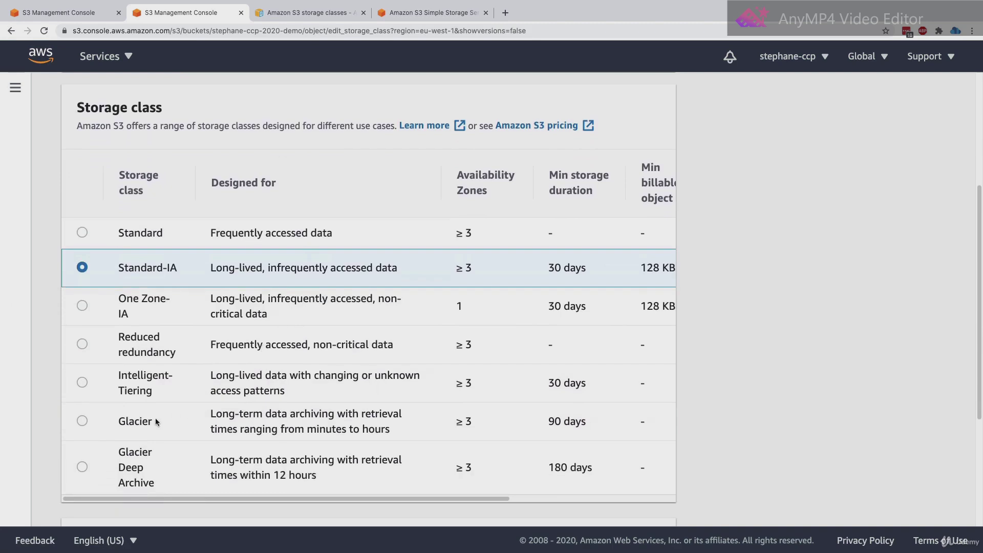
click(82, 420)
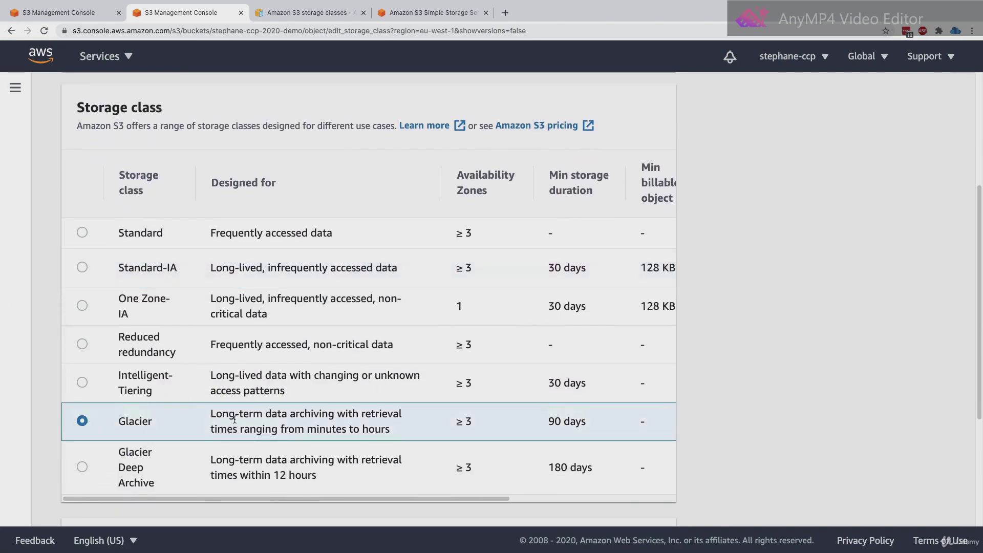
drag(235, 418, 333, 416)
click(335, 416)
scroll(470, 376, down, 5)
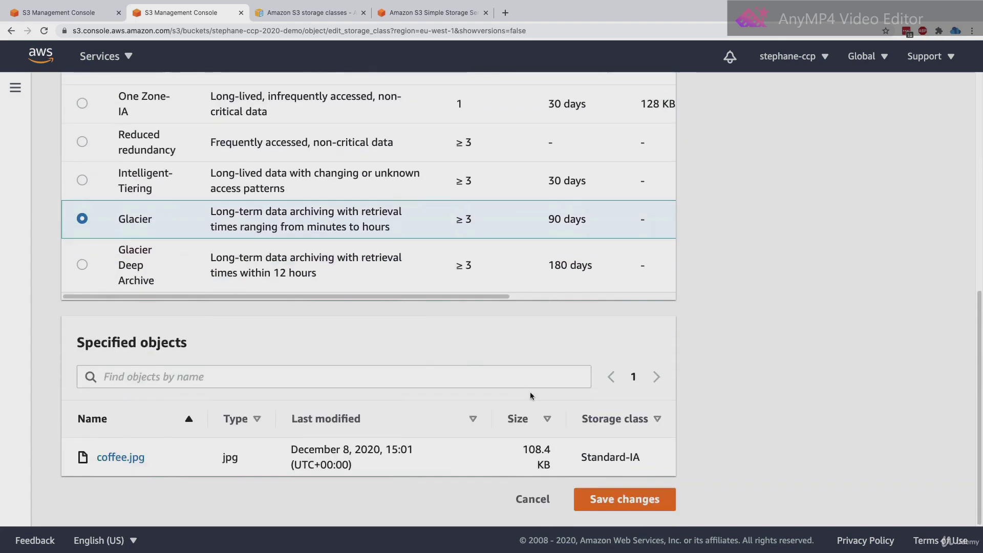
click(600, 498)
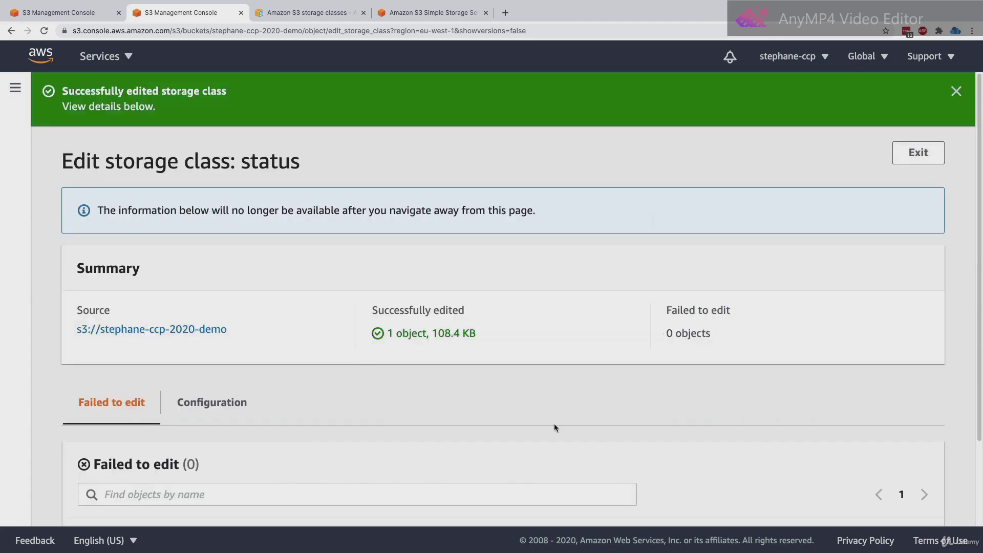
- Leave the storage class edit status and read the Glacier access notice on the coffee.jpg details
scroll(319, 342, down, 1)
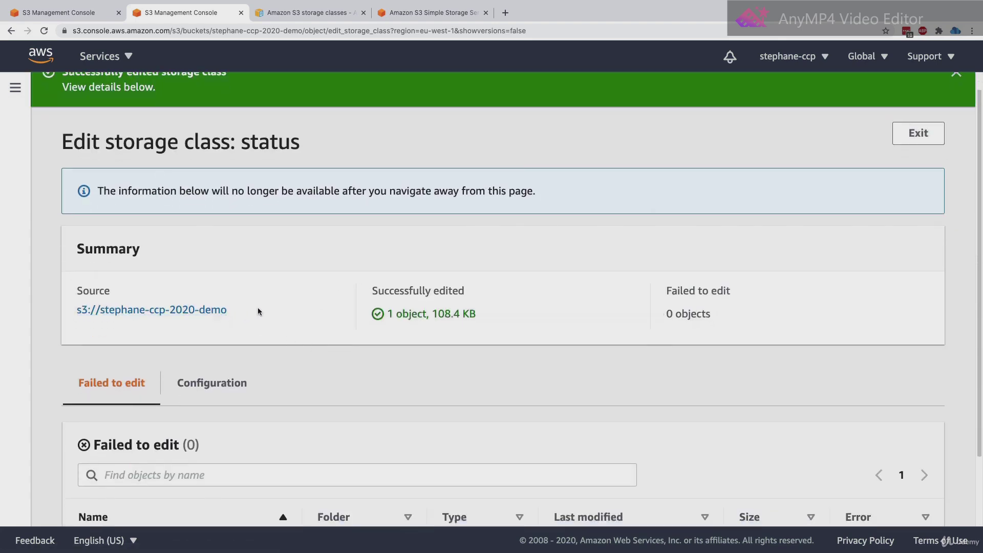
click(917, 126)
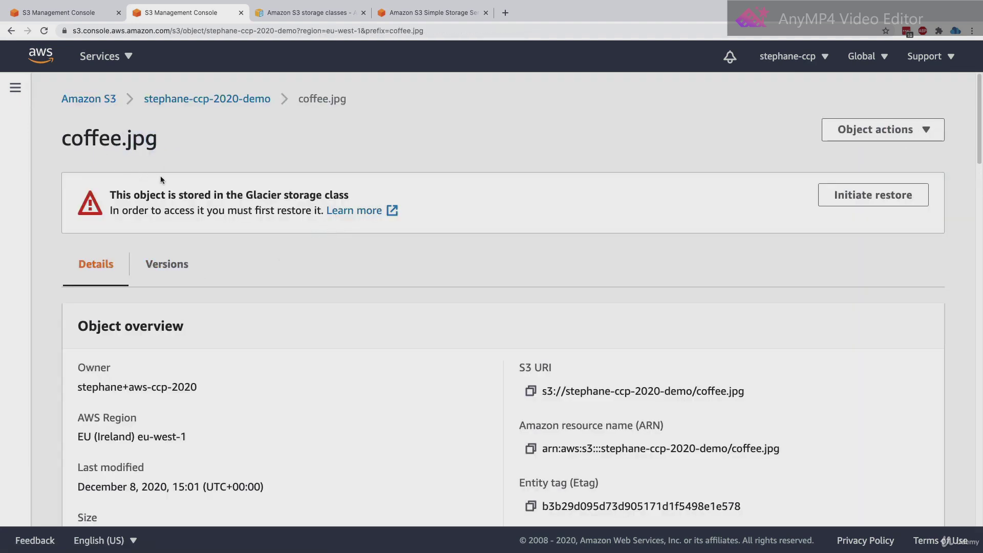
drag(122, 193, 332, 195)
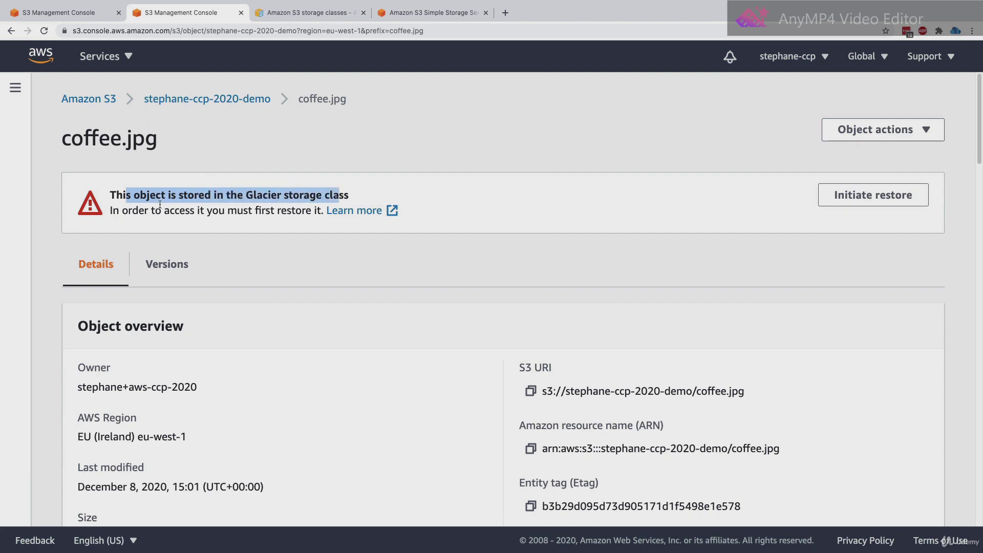
drag(139, 210, 238, 210)
drag(294, 209, 304, 209)
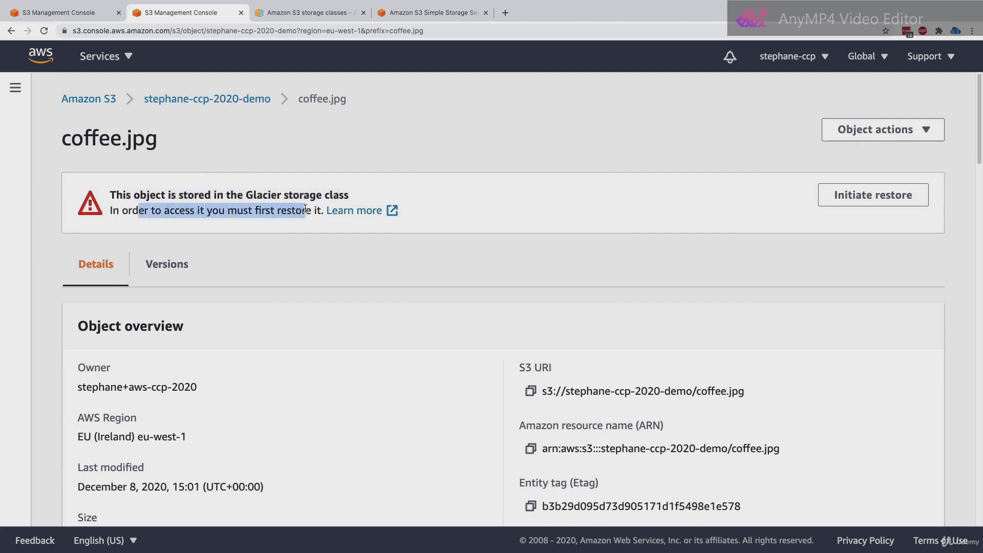
click(304, 209)
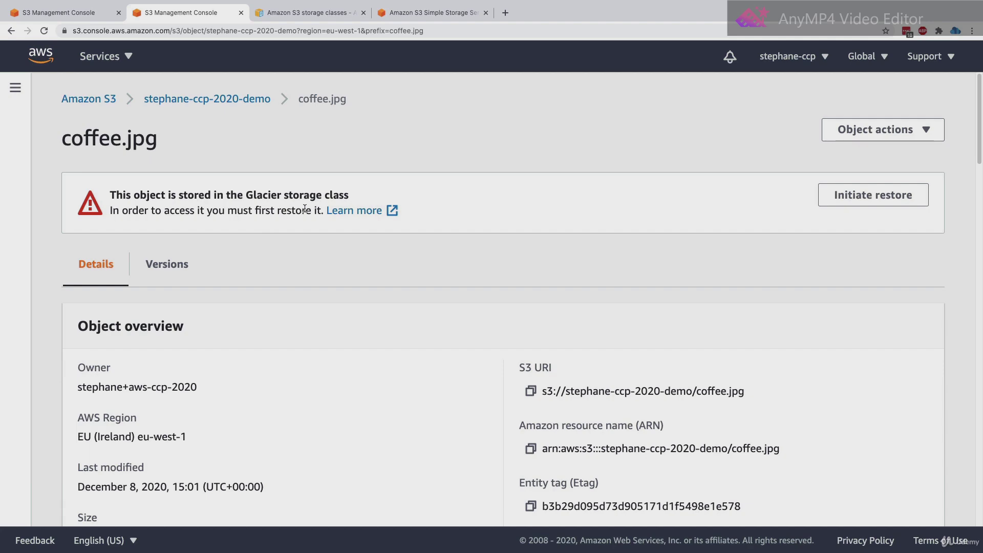
- Return to the demo bucket's object list and show all object versions
click(207, 99)
scroll(345, 369, down, 2)
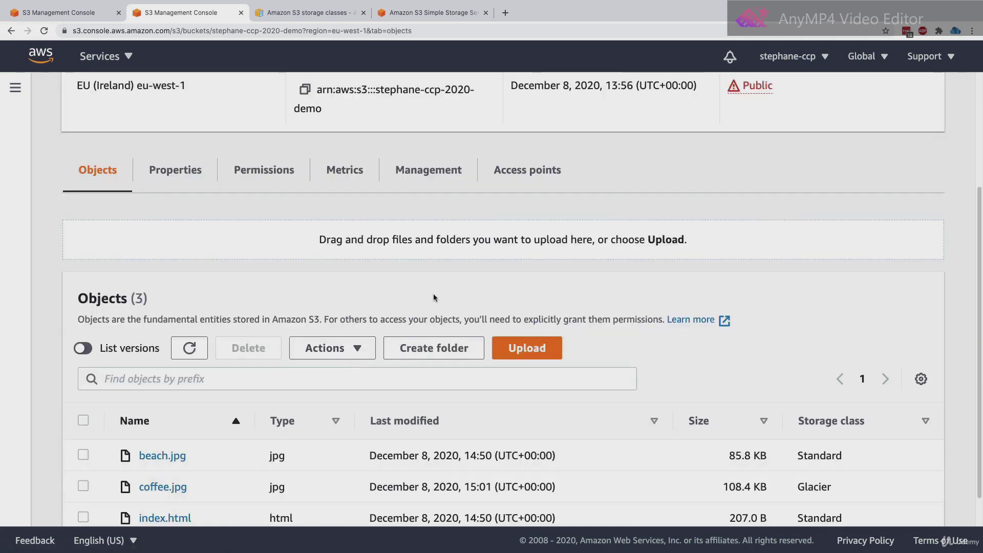
scroll(433, 302, down, 1)
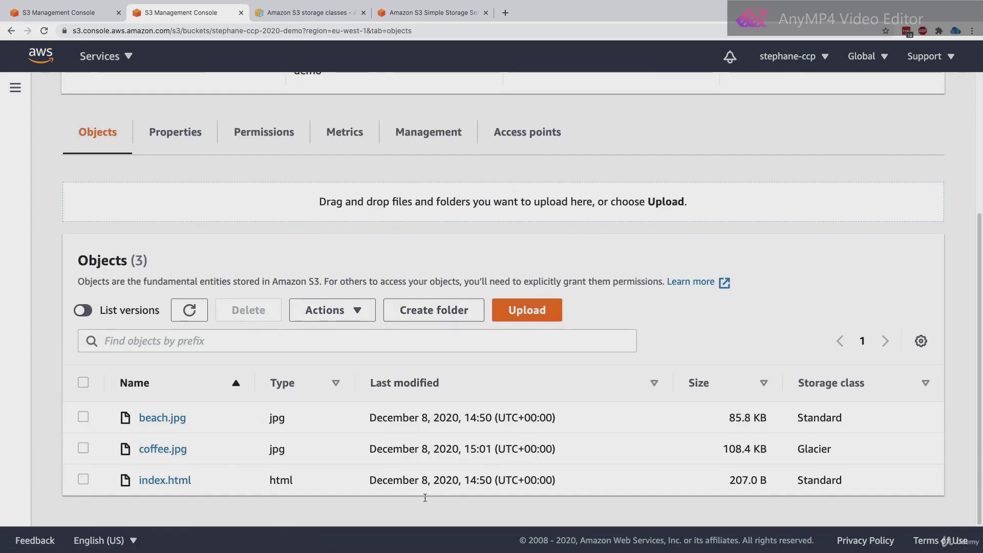
click(83, 310)
scroll(151, 328, down, 2)
scroll(112, 287, down, 2)
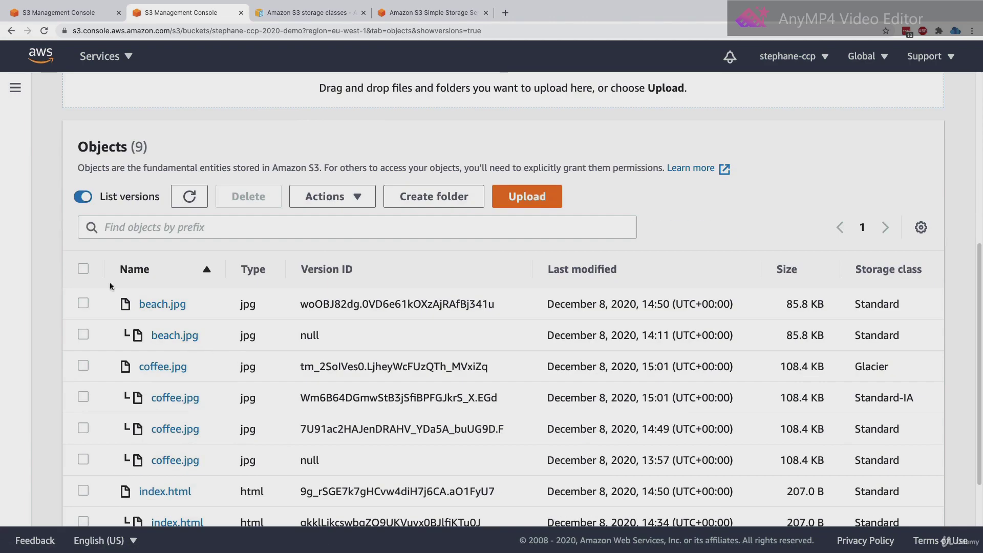
scroll(98, 197, down, 1)
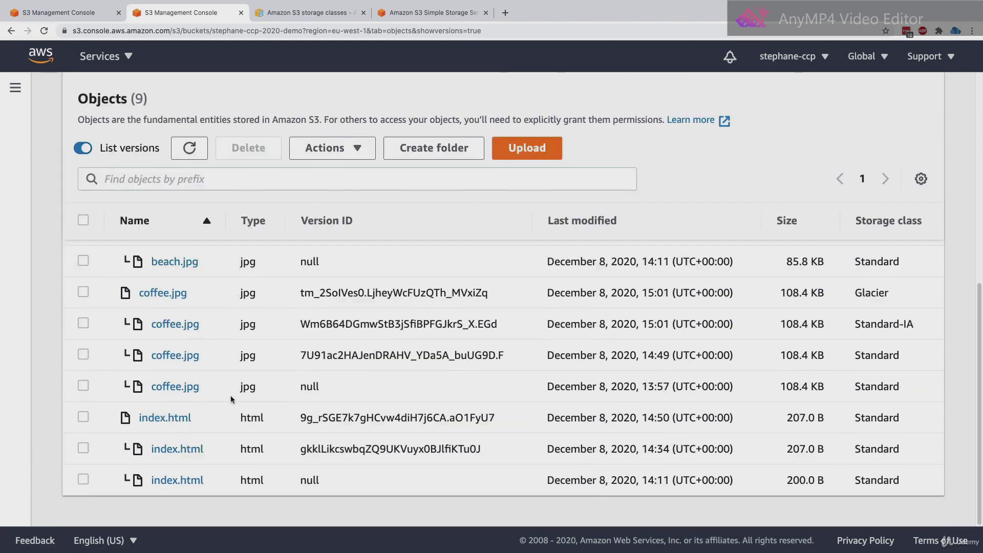
scroll(245, 302, up, 1)
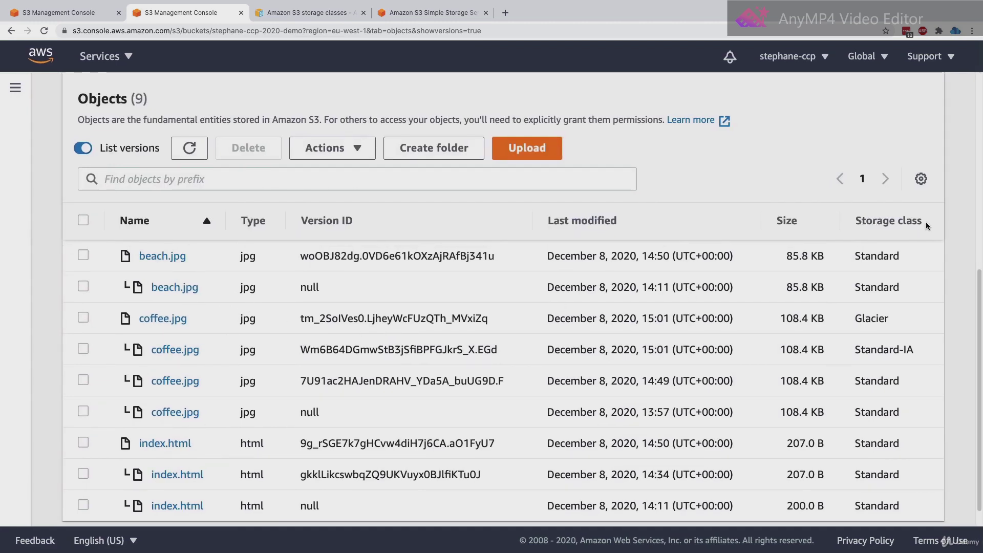
- Compare the storage classes listed for the different coffee.jpg versions
drag(926, 226, 848, 220)
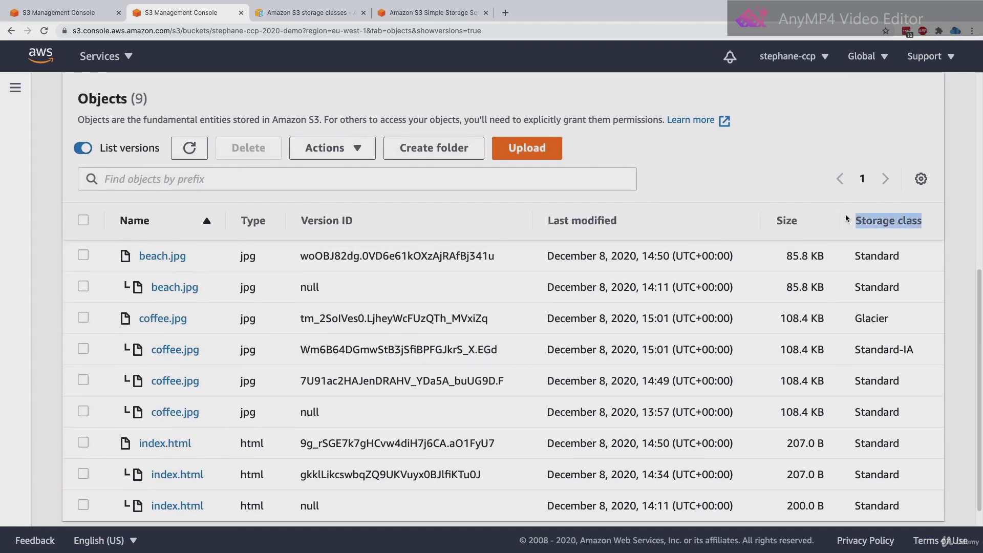
double_click(882, 288)
double_click(877, 317)
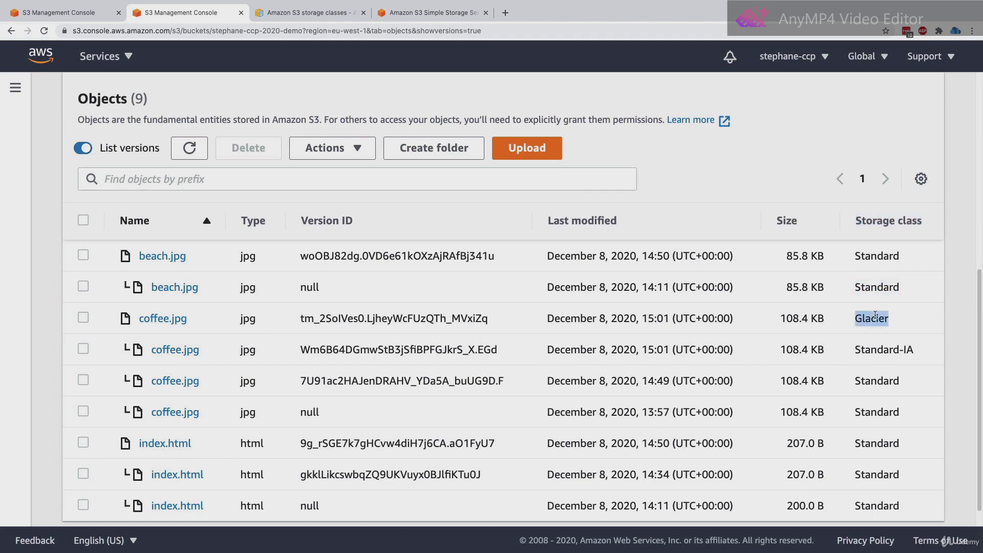
triple_click(878, 350)
click(891, 365)
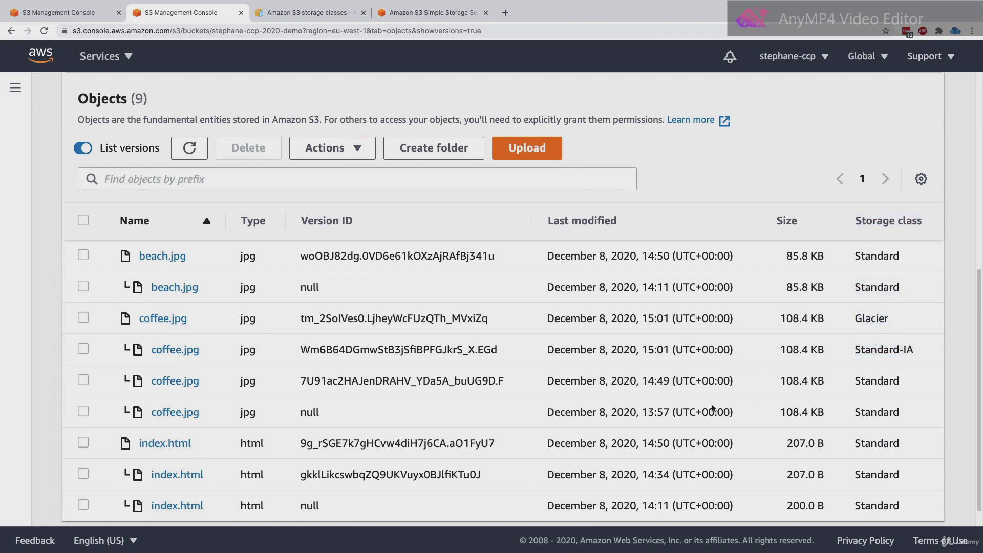
- Start creating a lifecycle rule for the demo bucket
scroll(596, 366, up, 5)
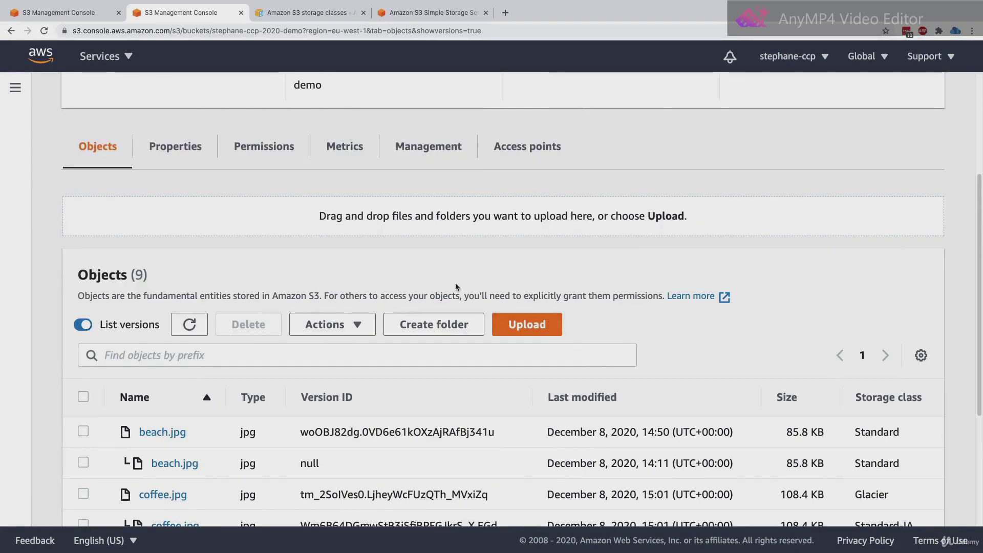
scroll(715, 379, down, 2)
scroll(778, 432, up, 5)
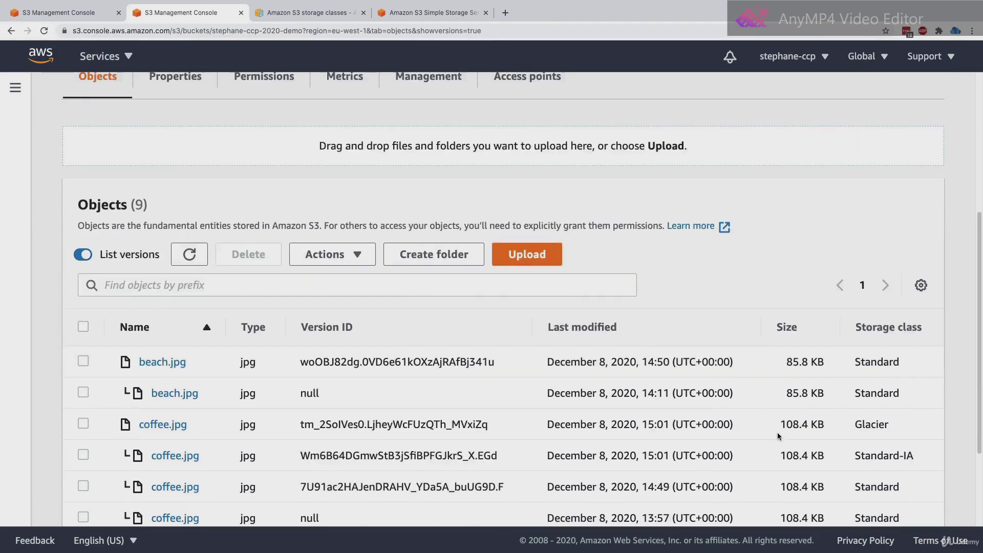
click(413, 335)
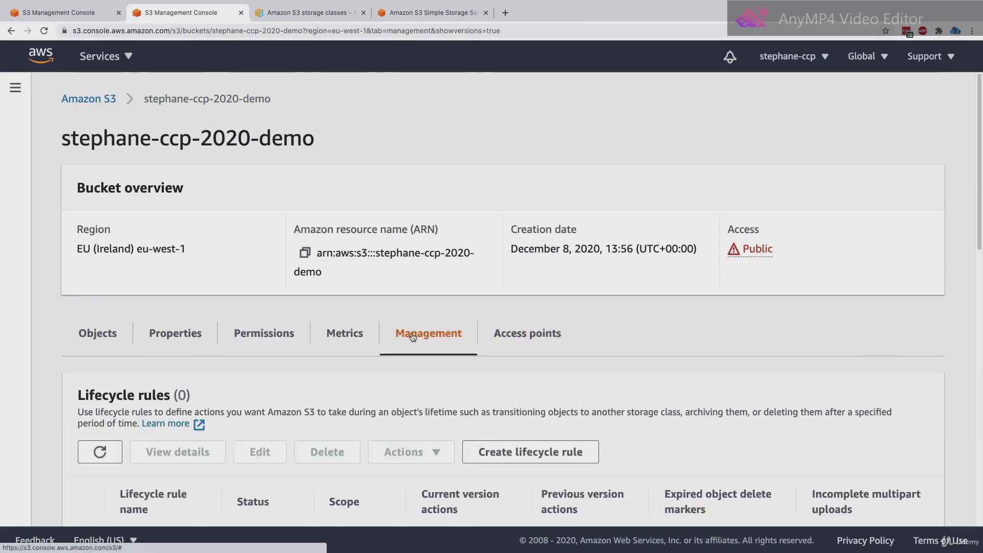
scroll(102, 333, down, 3)
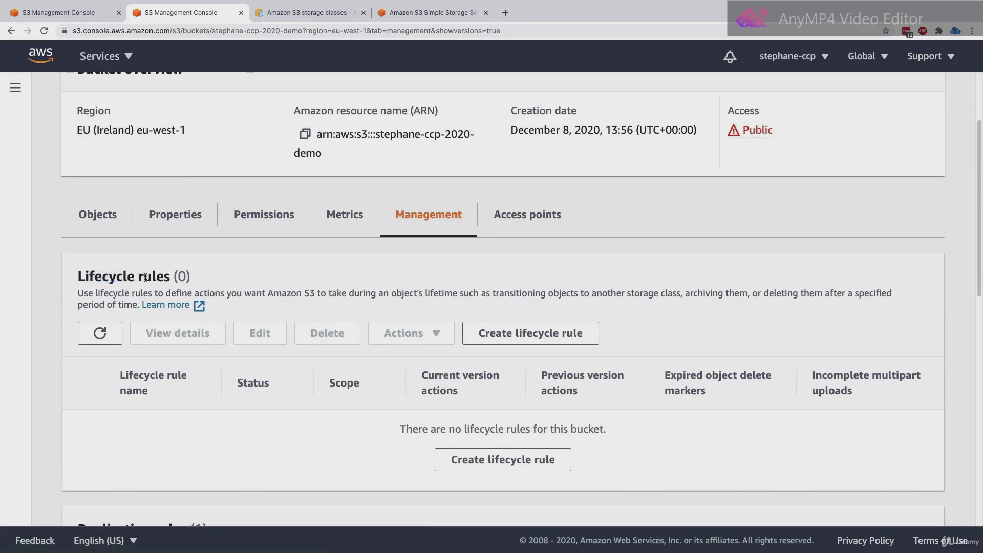
scroll(464, 293, down, 1)
click(466, 290)
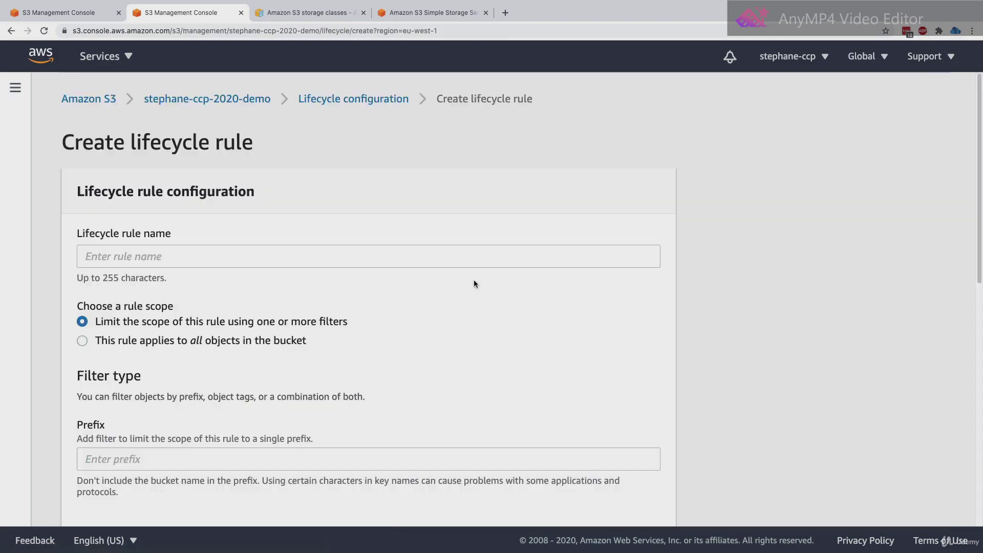
- Name the lifecycle rule DemoRule, apply it to all objects in the bucket and acknowledge that scope
click(427, 263)
text(Demor)
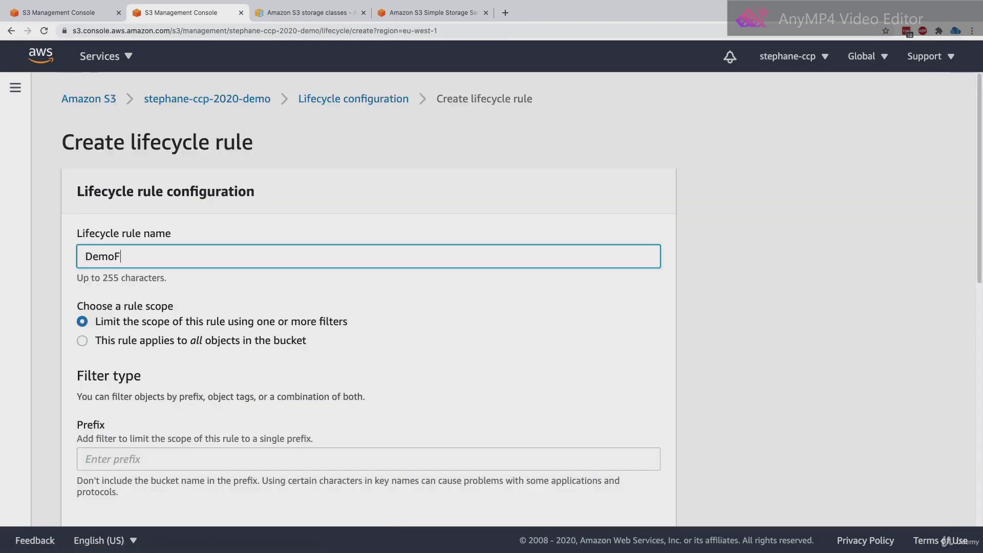
key(BackSpace)
text(Rule)
scroll(400, 307, down, 1)
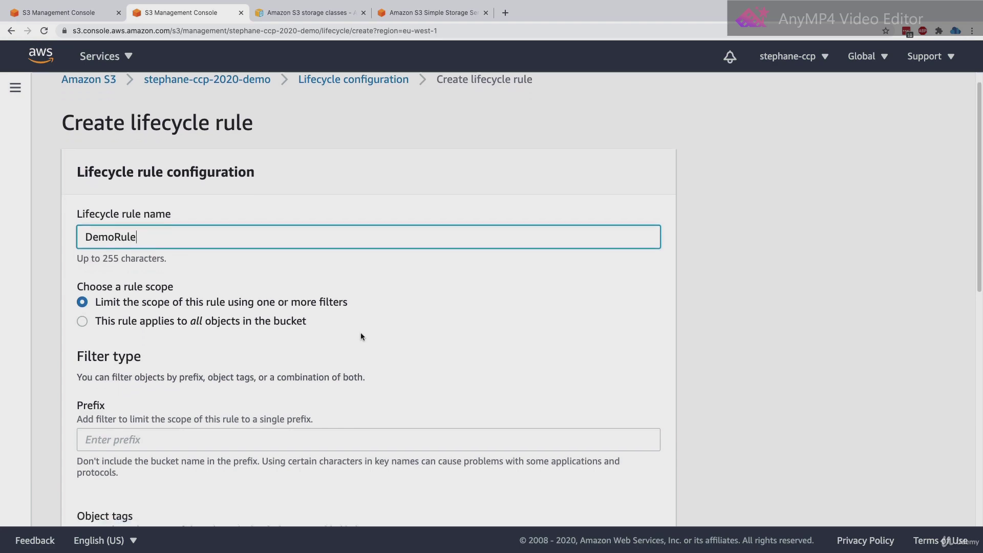
click(293, 325)
scroll(215, 256, down, 5)
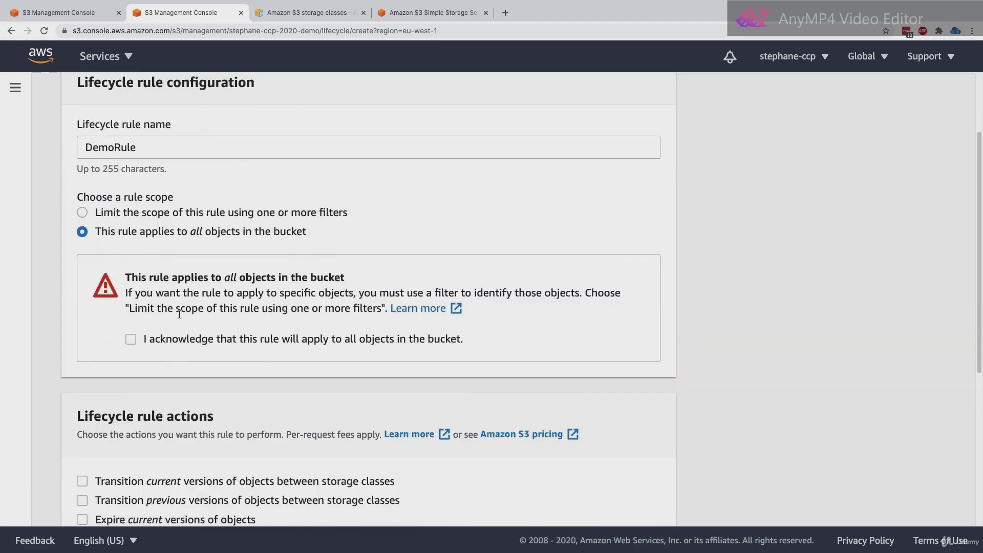
click(136, 343)
scroll(138, 348, down, 10)
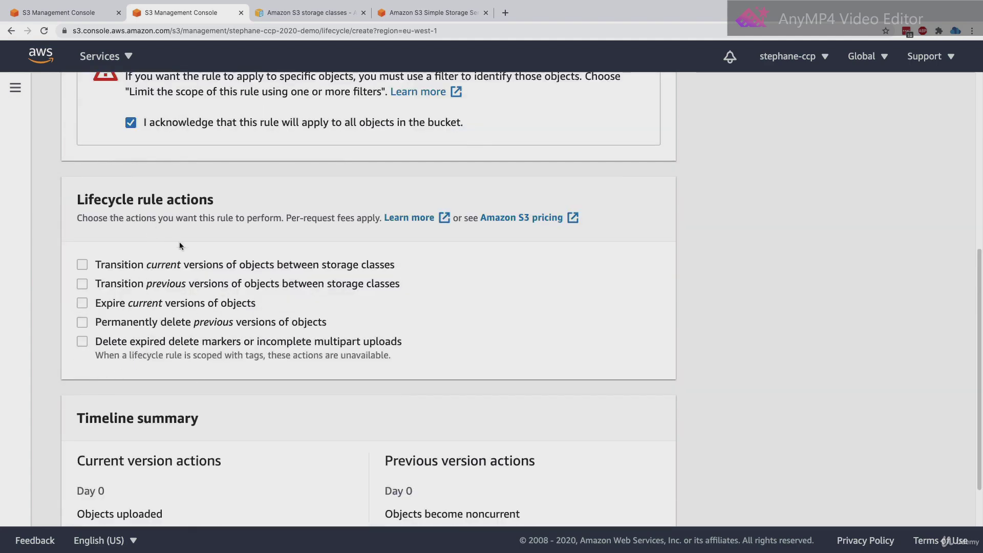
- Enable transitions for current object versions, moving them to Standard-IA 35 days after object creation
click(83, 264)
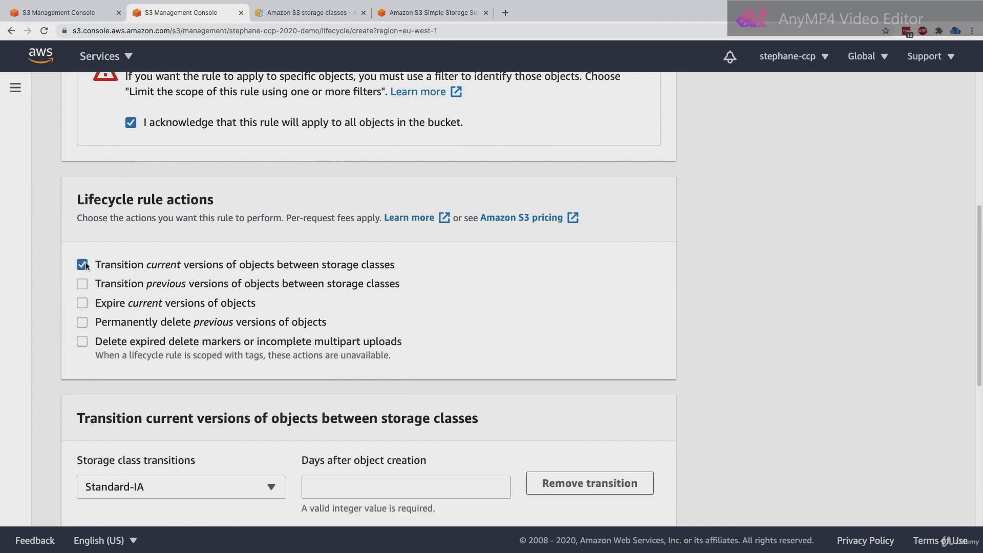
drag(178, 270, 314, 270)
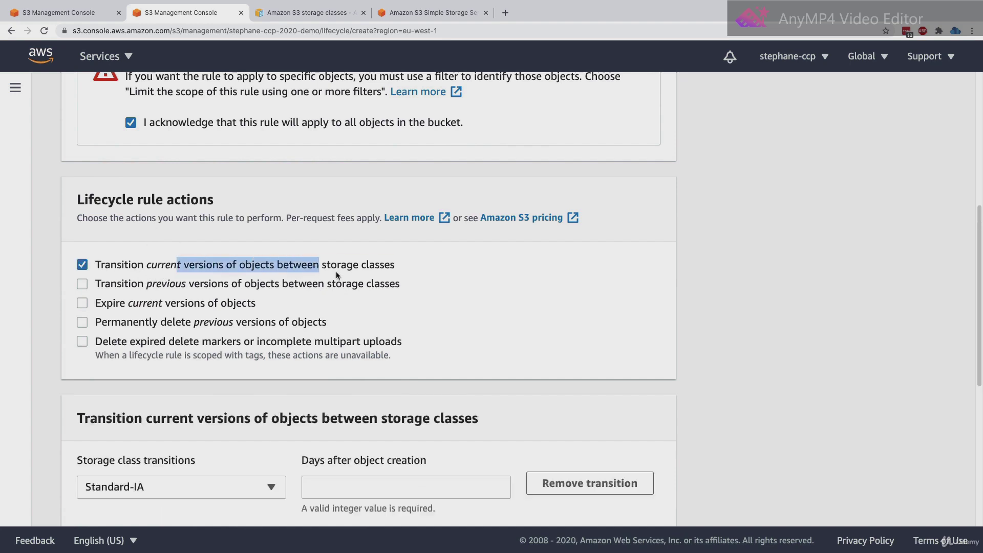
scroll(350, 355, down, 3)
click(241, 423)
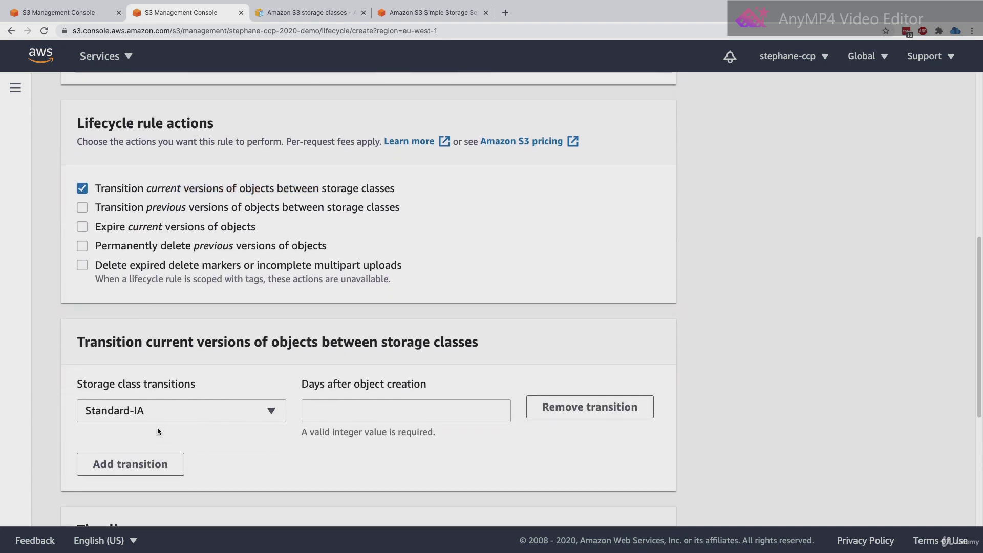
drag(104, 384, 198, 385)
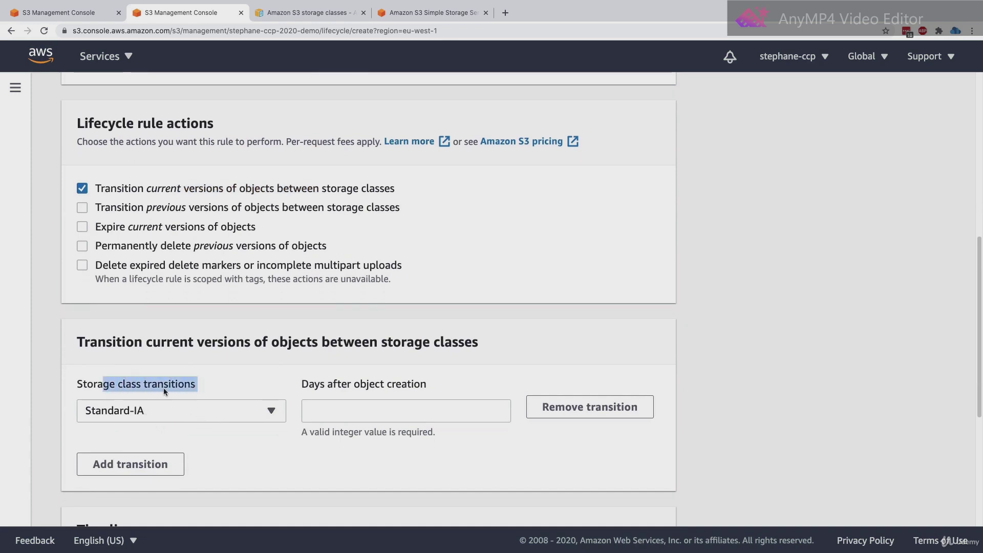
click(164, 389)
click(134, 409)
click(144, 412)
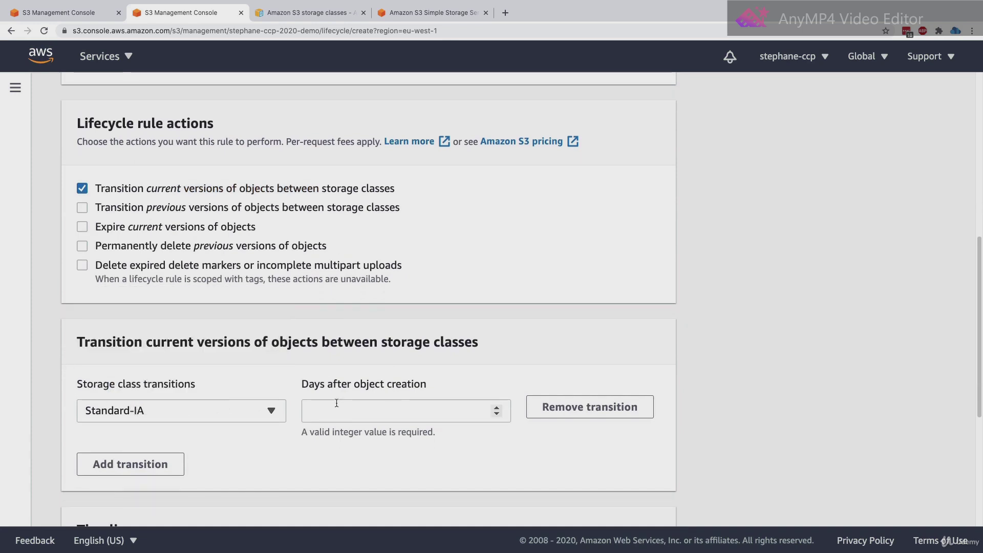
click(337, 405)
text(35)
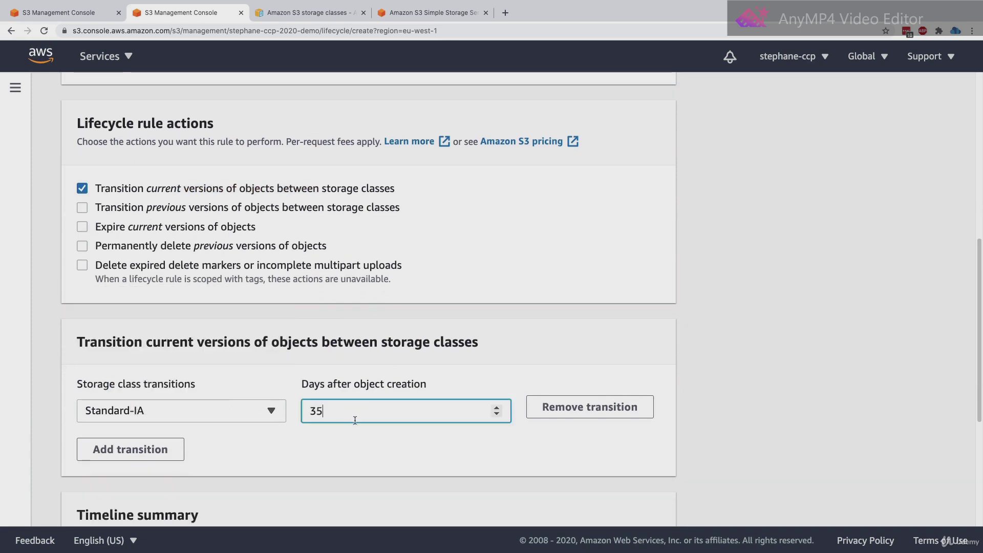
click(348, 444)
- Add a second transition moving current object versions to Glacier 180 days after creation, and acknowledge the request cost for small objects
click(162, 448)
click(186, 398)
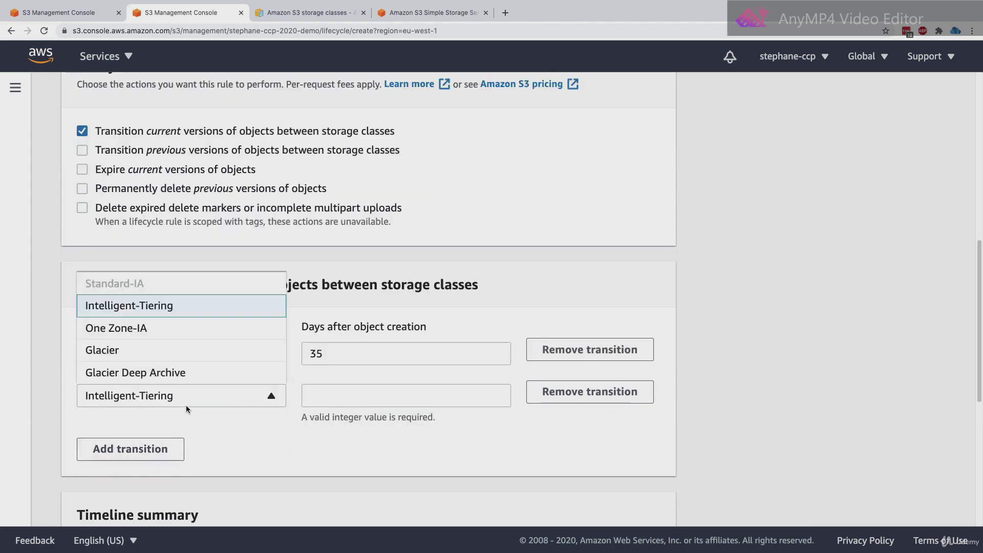
click(182, 355)
click(338, 397)
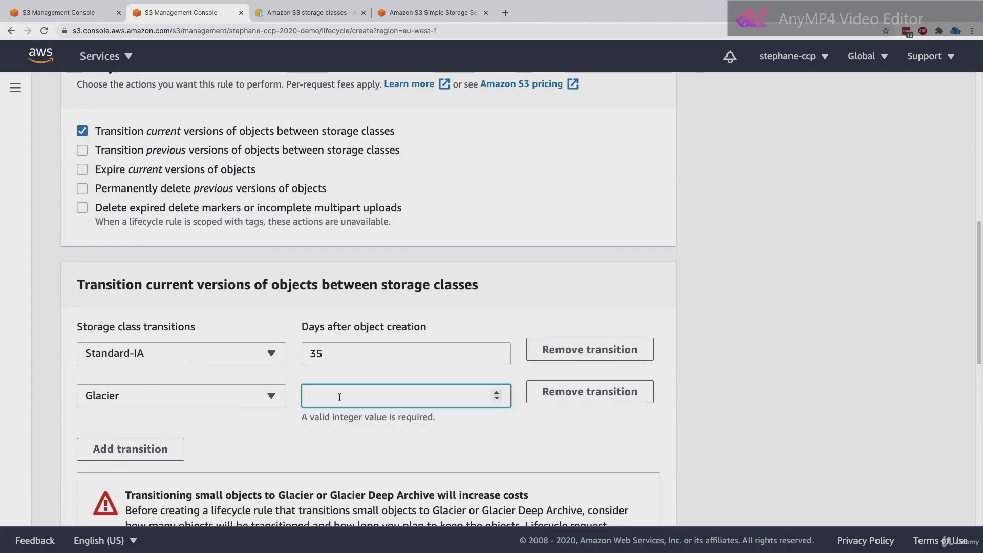
text(180)
click(355, 426)
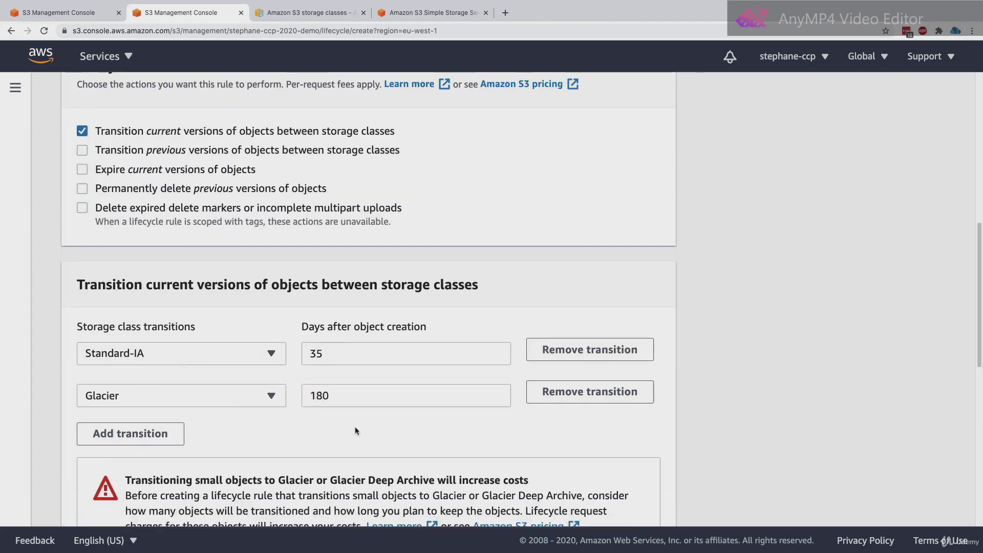
scroll(354, 426, down, 5)
click(208, 351)
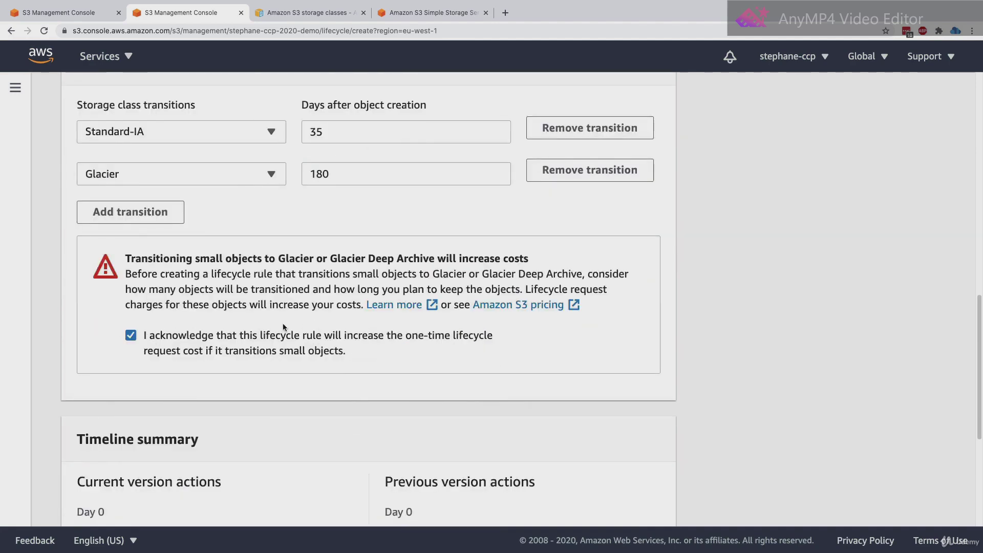
- Enable expiration of current object versions, set to 365 days after object creation
scroll(287, 325, down, 5)
scroll(288, 323, up, 9)
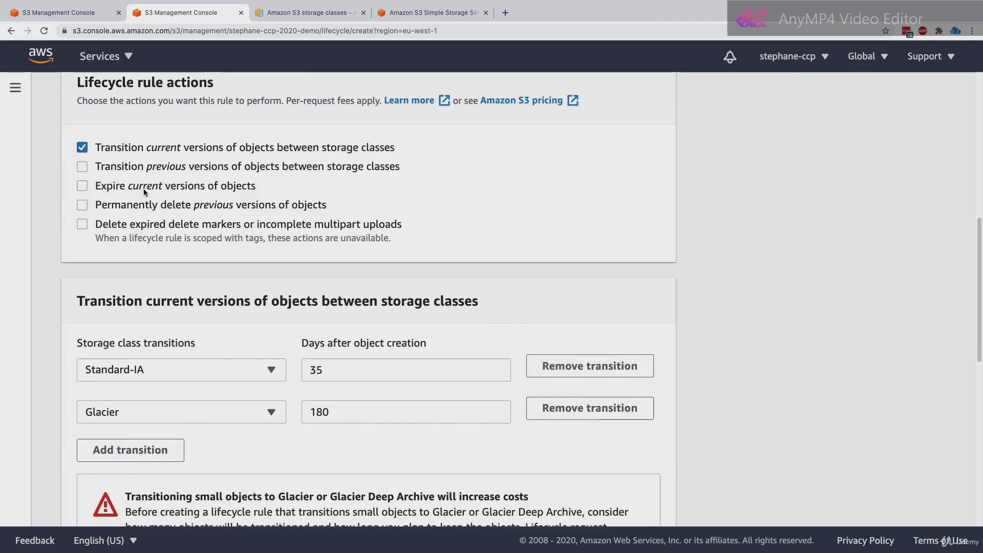
click(146, 188)
scroll(238, 278, down, 8)
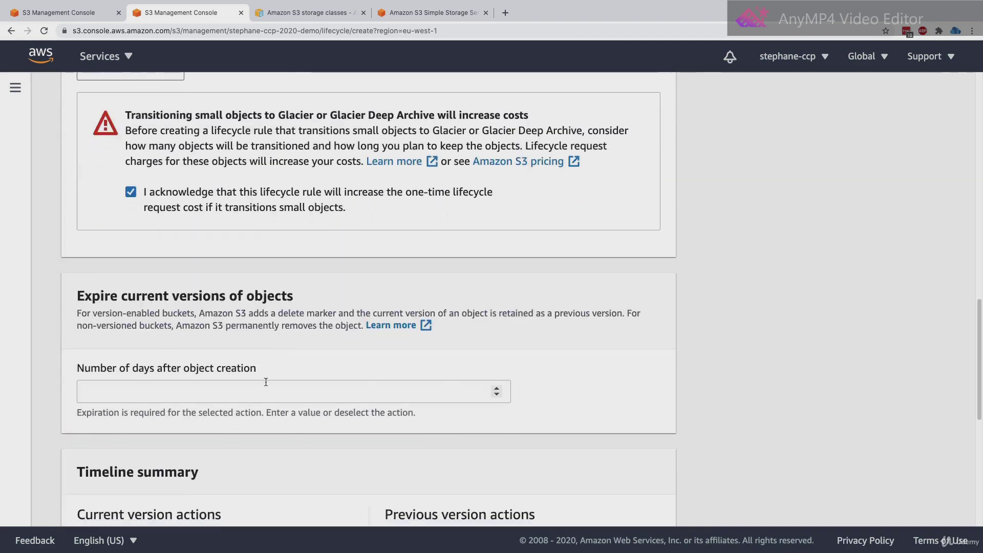
click(247, 385)
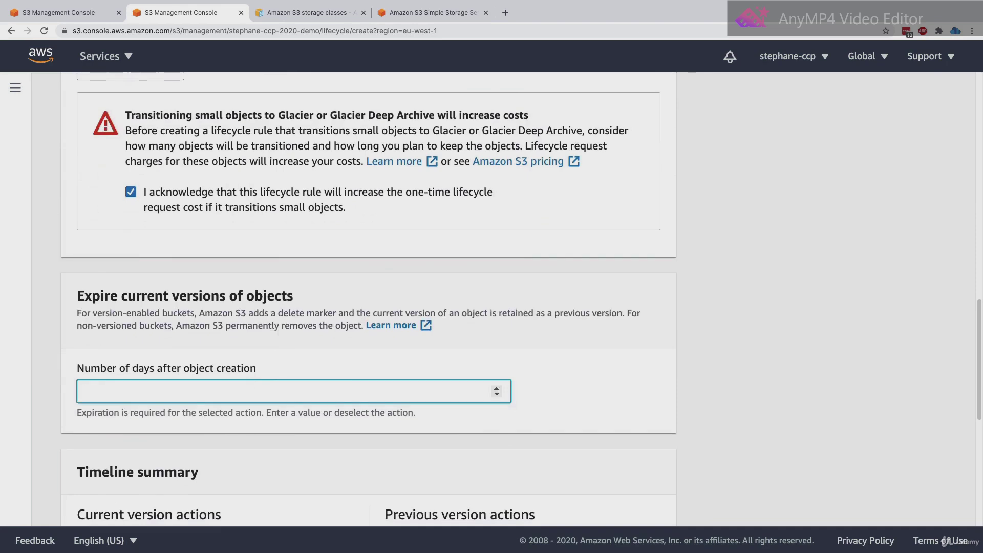
text(365)
triple_click(275, 328)
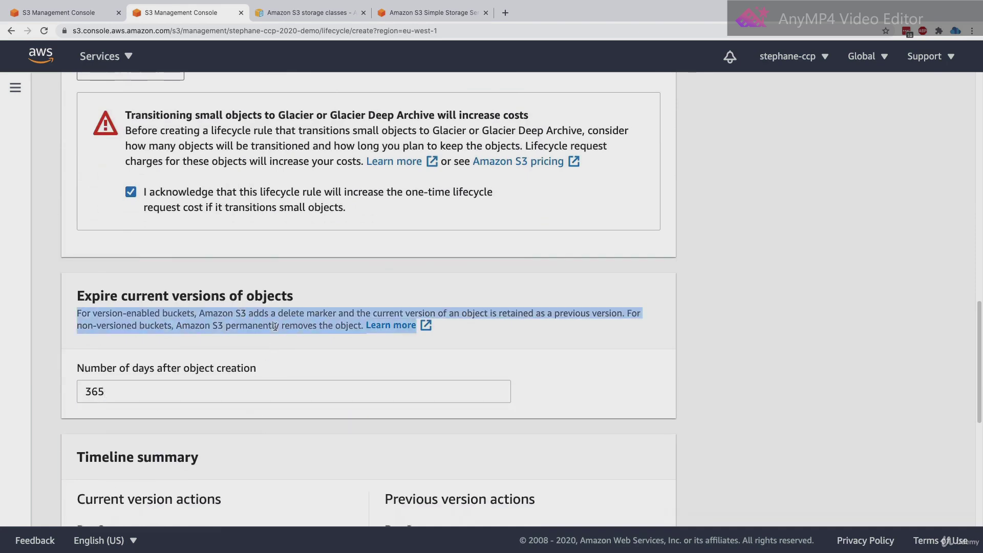
drag(279, 313, 333, 303)
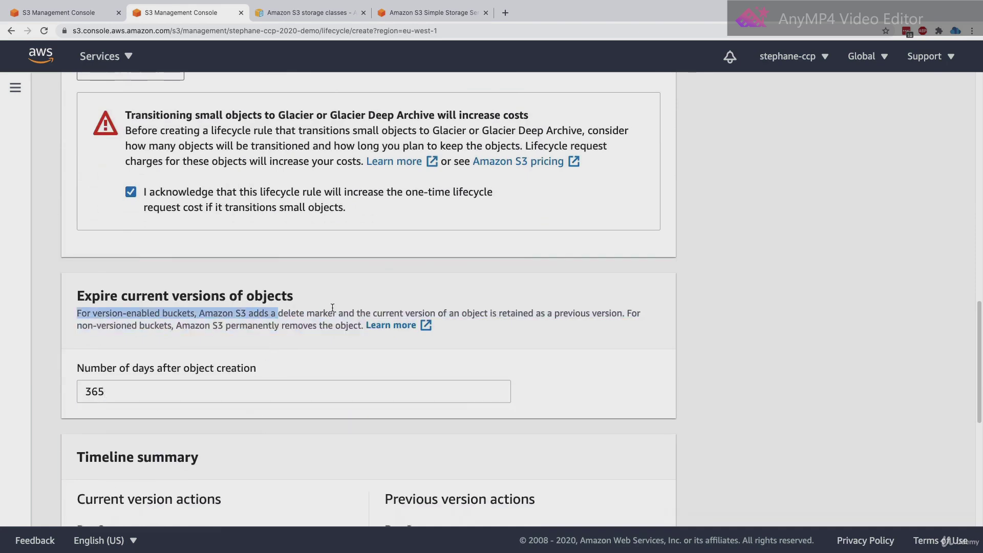
click(333, 307)
- Enable permanent deletion of previous object versions, set to 720 days after they become previous versions
scroll(330, 307, up, 6)
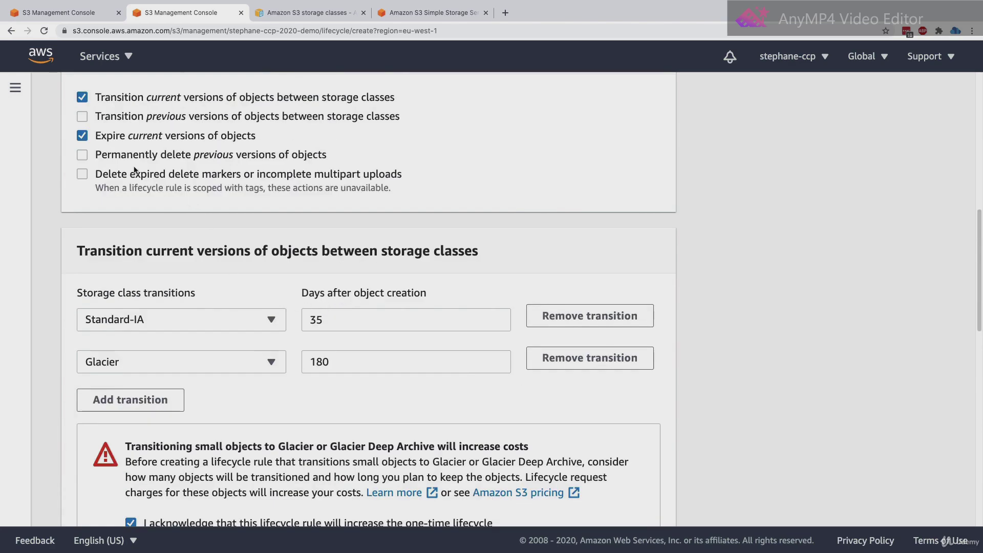
click(154, 155)
scroll(338, 317, down, 10)
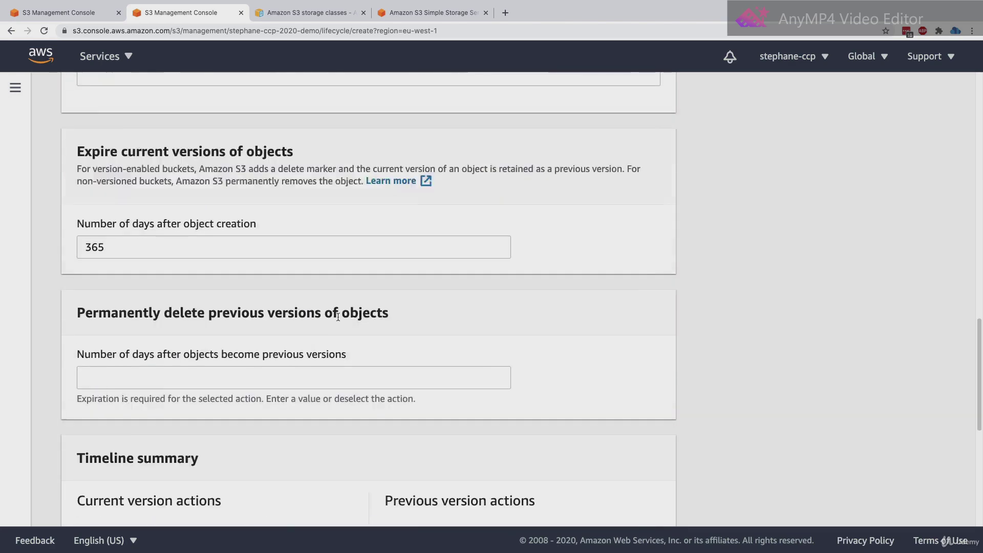
click(265, 376)
text(72)
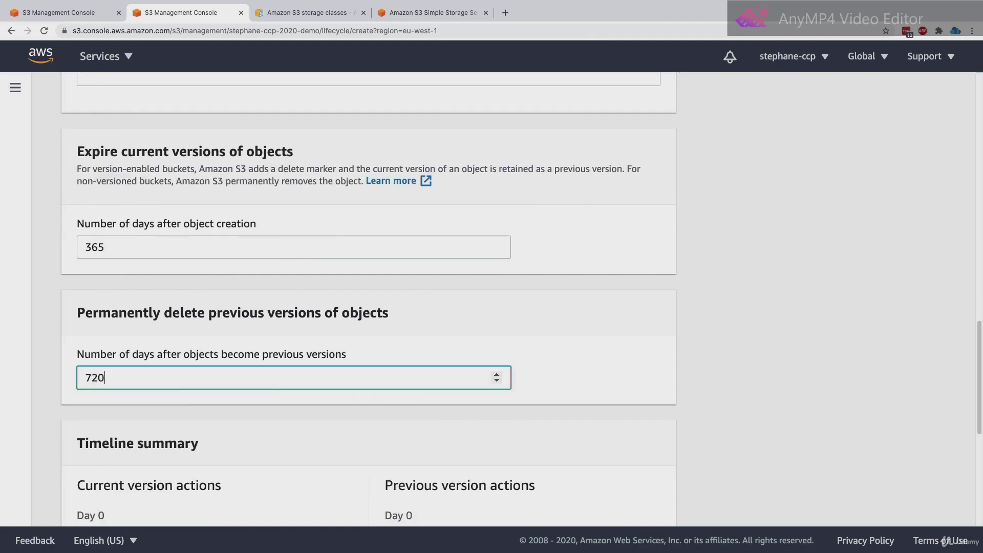
text(0)
click(260, 315)
- Review the rule's timeline summary for current and previous version actions
scroll(259, 333, down, 4)
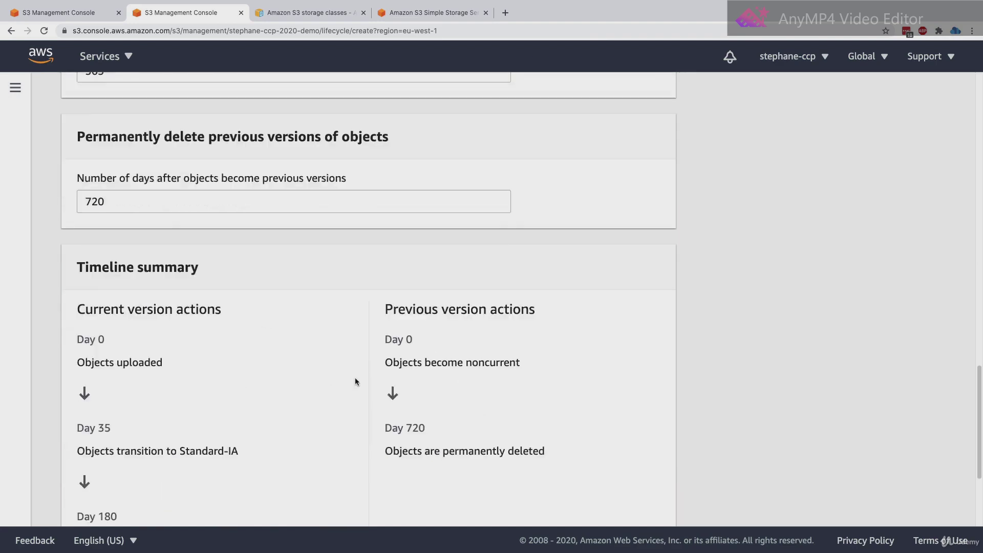
scroll(374, 376, down, 3)
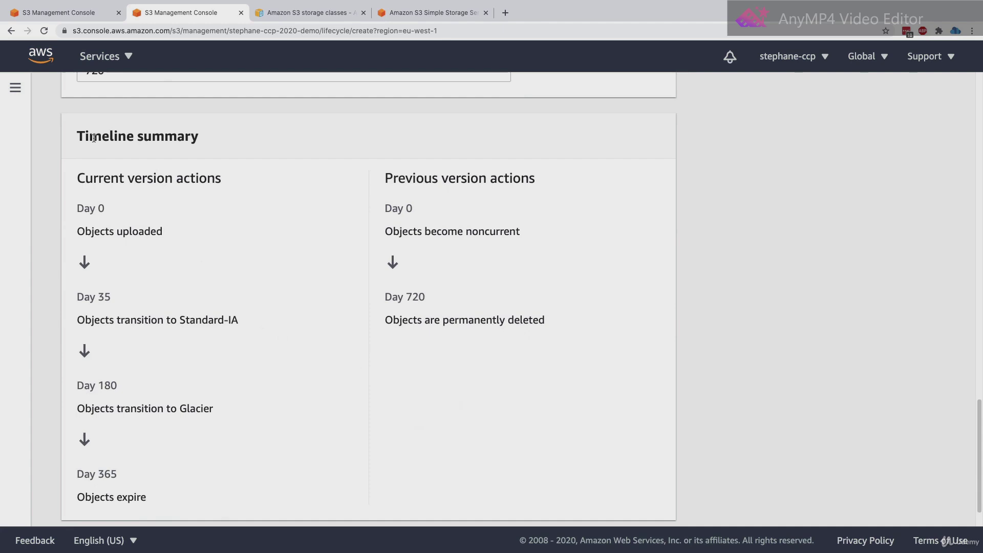
drag(94, 137, 164, 138)
click(162, 140)
drag(84, 208, 162, 231)
drag(96, 300, 249, 323)
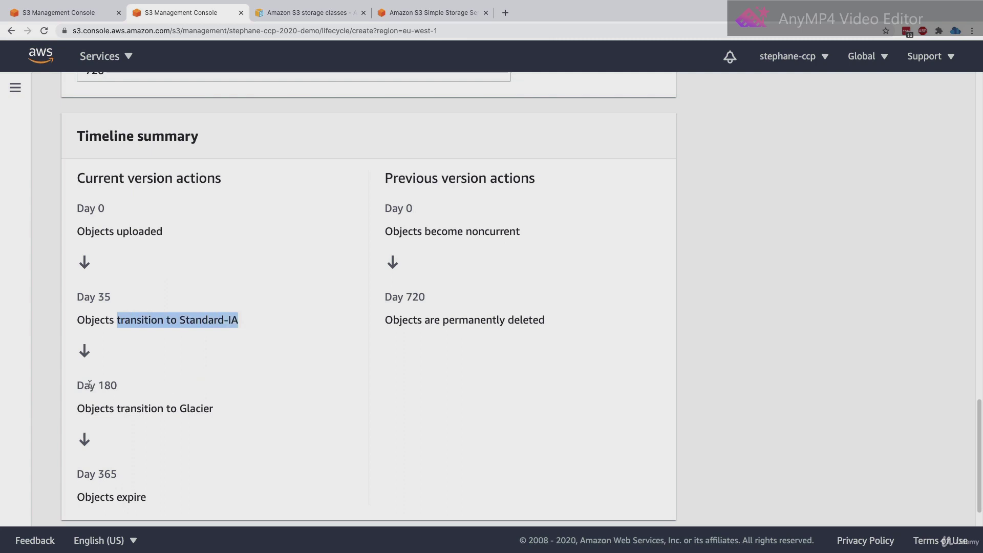
drag(89, 385, 179, 408)
click(121, 487)
triple_click(123, 493)
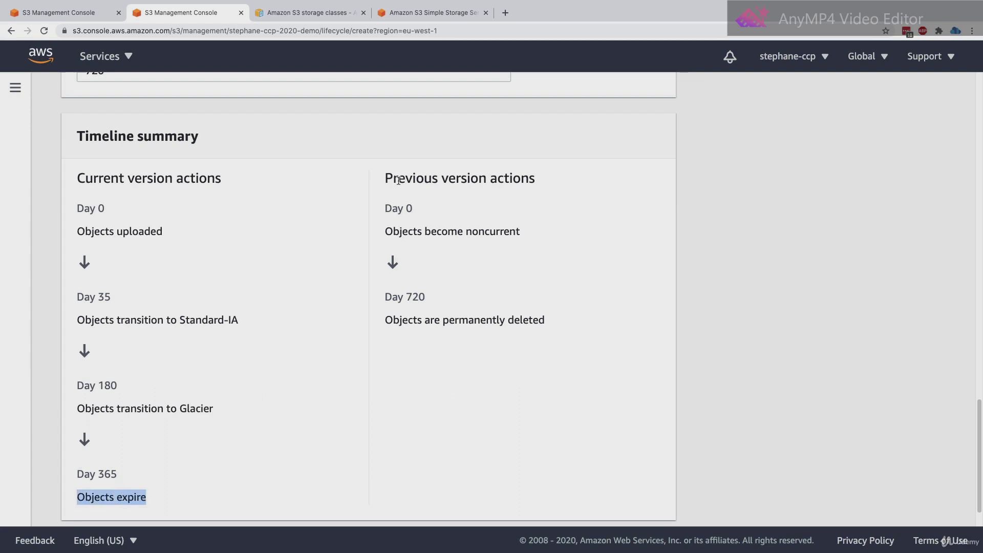
drag(397, 177, 487, 179)
click(487, 182)
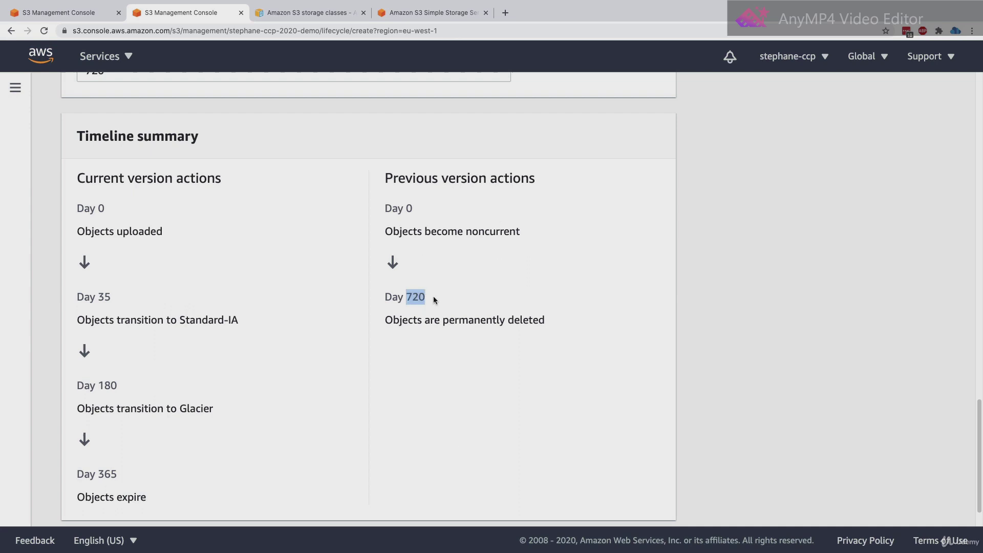
double_click(416, 298)
click(415, 314)
drag(404, 315, 492, 320)
- Create the lifecycle rule with the configured transitions and expirations
click(503, 342)
scroll(501, 318, down, 2)
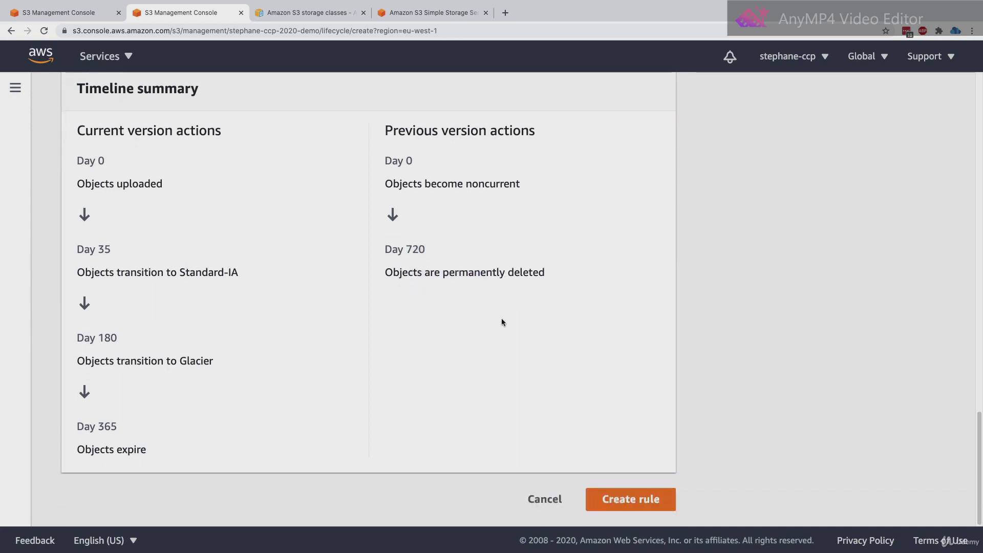
click(612, 492)
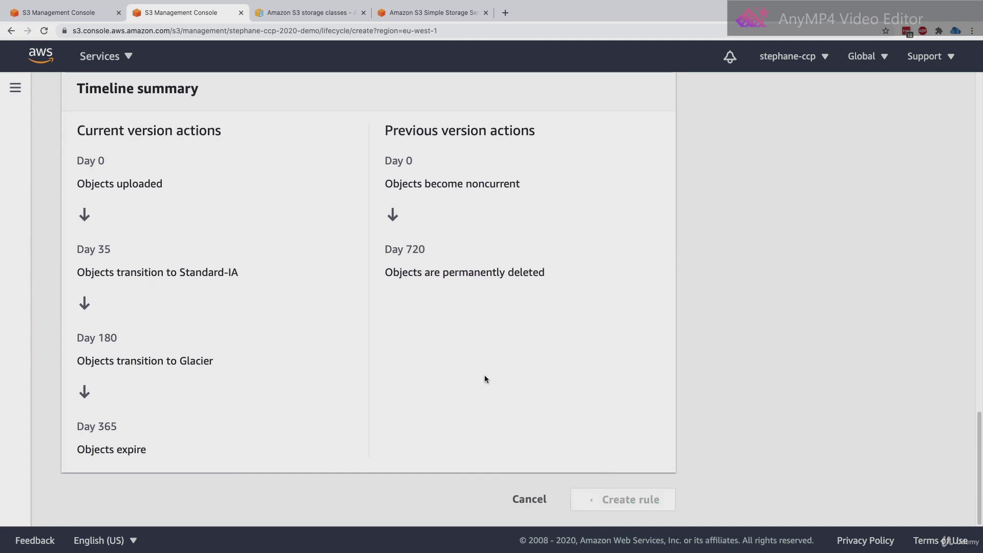
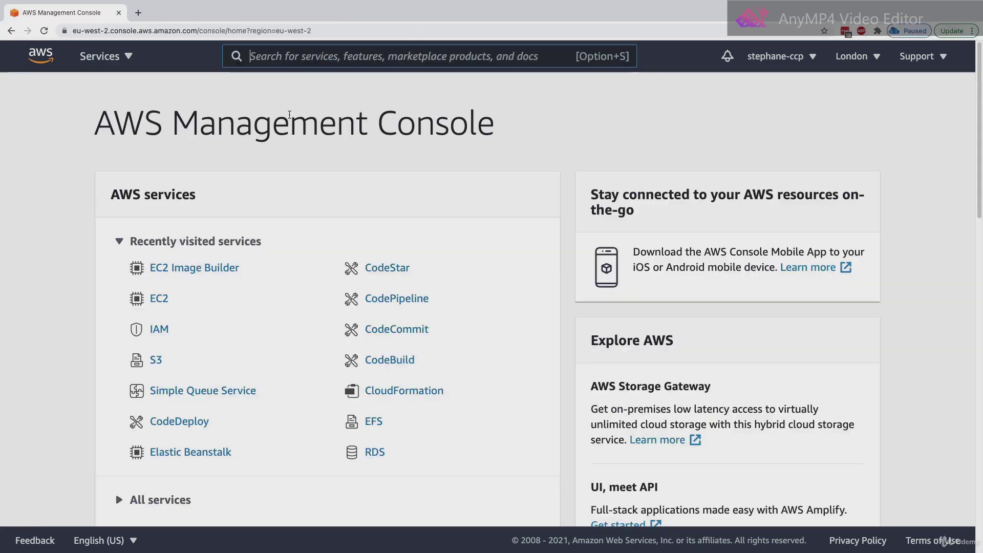
- Search the AWS services for "snow" and open AWS Snow Family
text(snow)
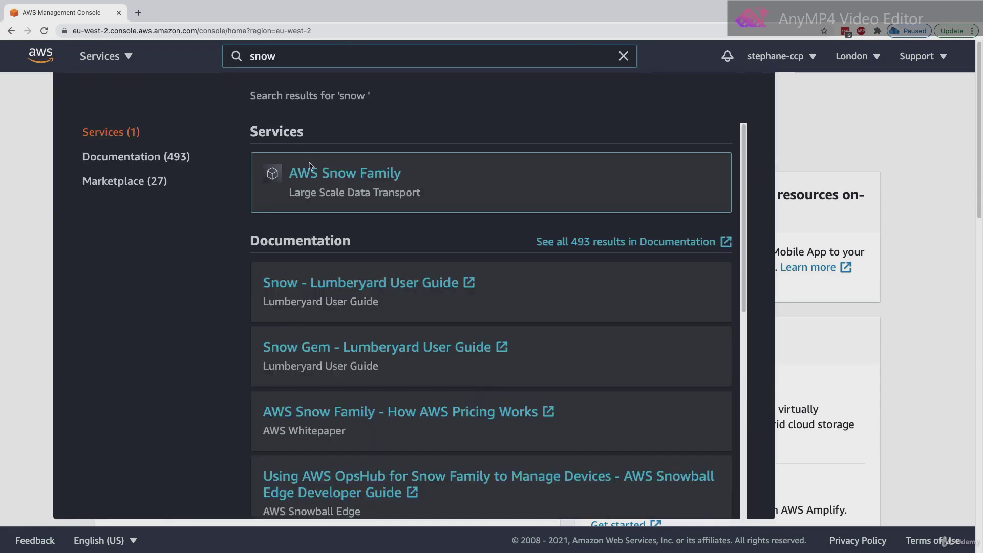
click(339, 183)
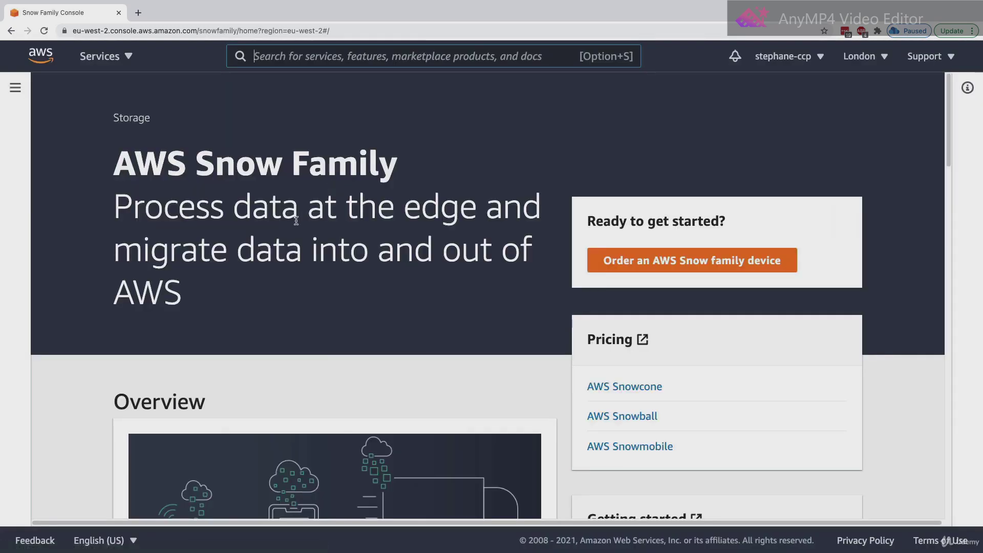
drag(135, 205, 472, 209)
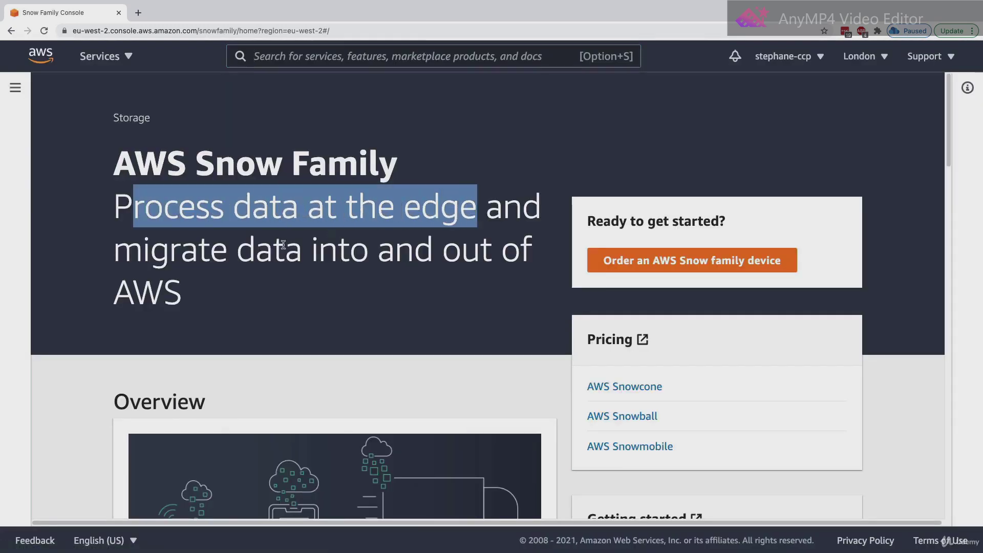
drag(199, 250, 379, 250)
click(419, 250)
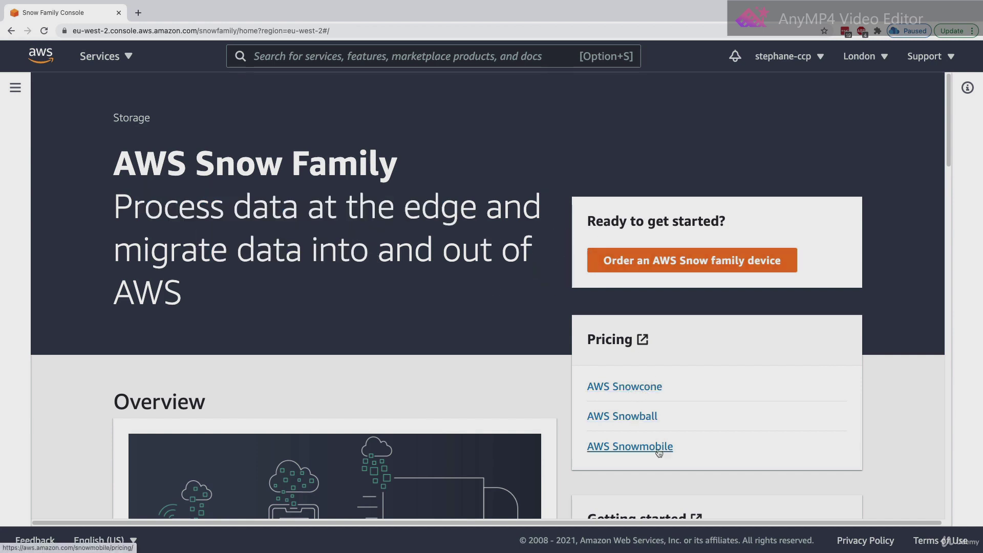
- Start ordering a Snow family device with an Import into Amazon S3 job and proceed to the shipping preferences
click(684, 268)
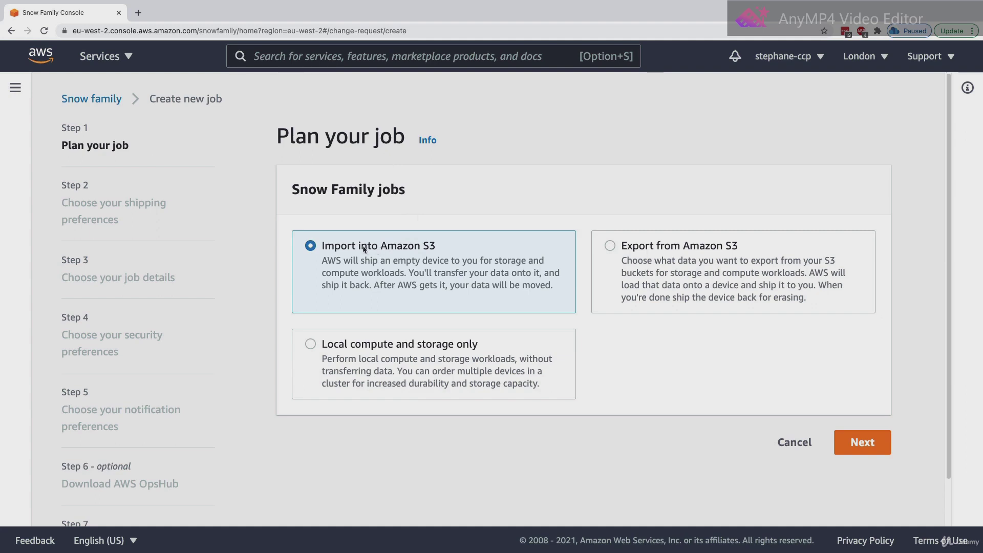
drag(352, 249, 433, 250)
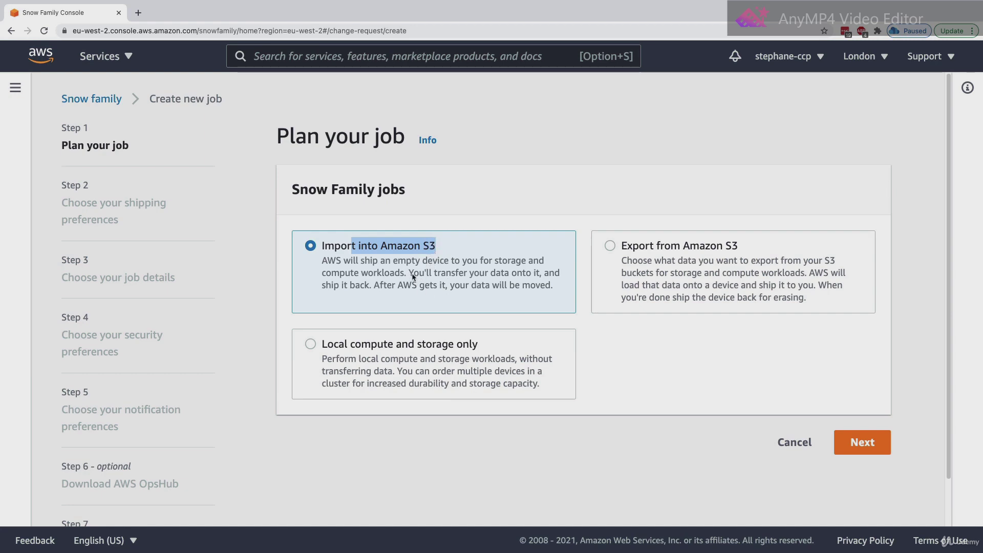
click(414, 249)
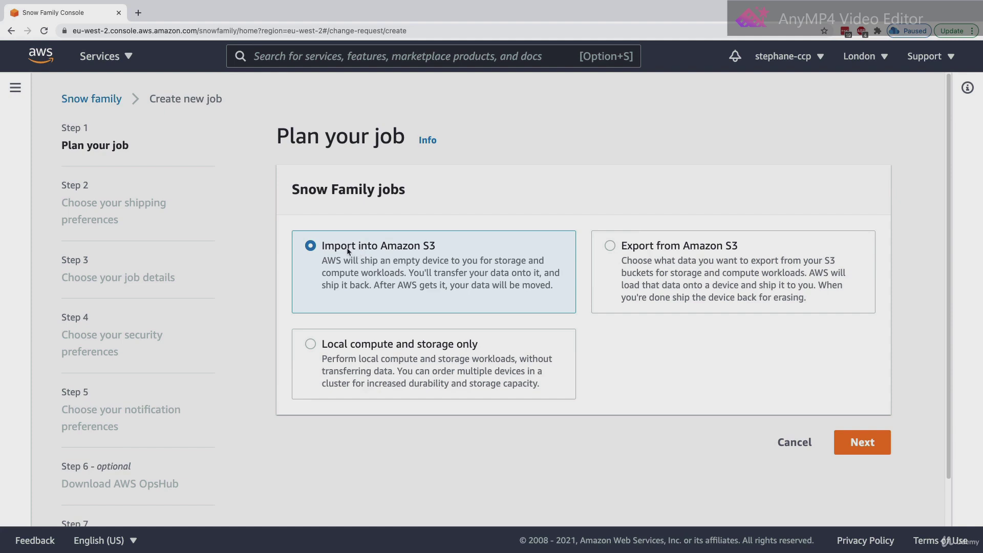
drag(347, 251, 425, 248)
click(862, 442)
- Fill in the new shipping address with Example as name, city and company, and United Kingdom as country
scroll(404, 265, down, 1)
scroll(404, 265, down, 2)
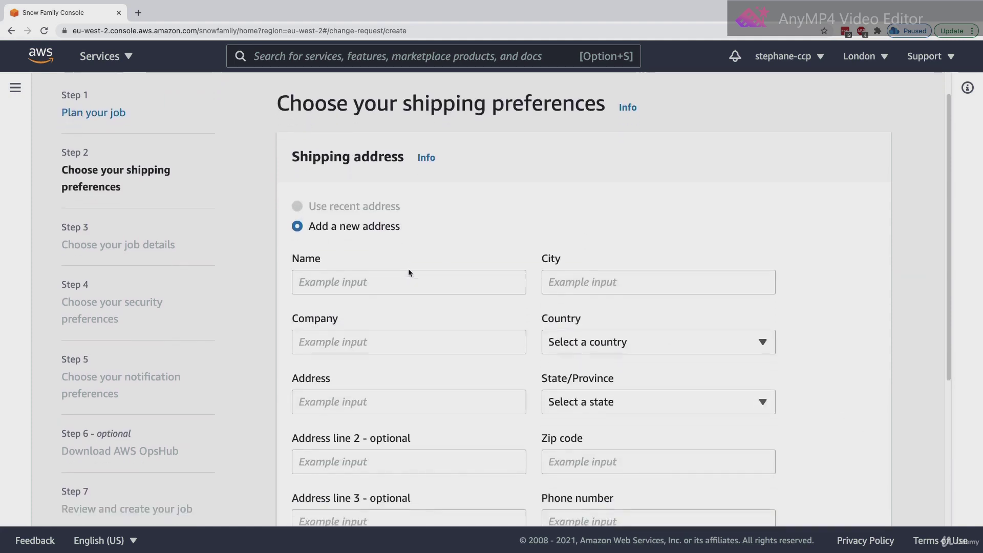
click(406, 260)
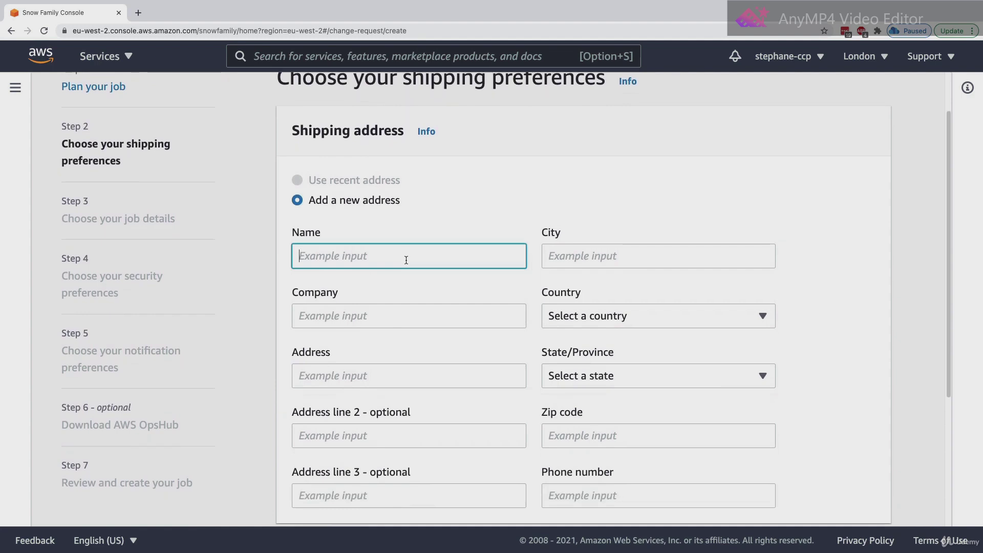
text(Example)
key(Tab)
text(Example)
key(Tab)
text(Example)
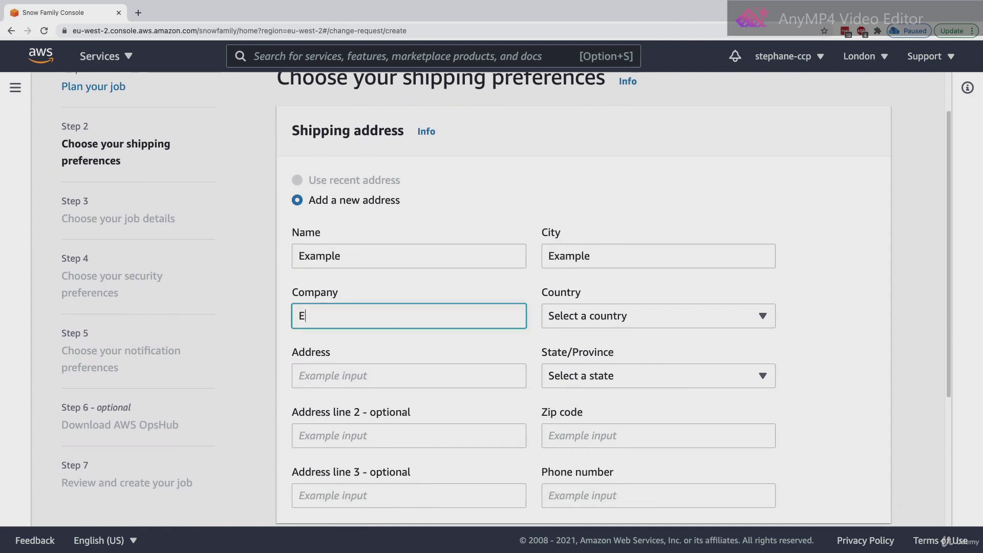
key(Tab)
key(u)
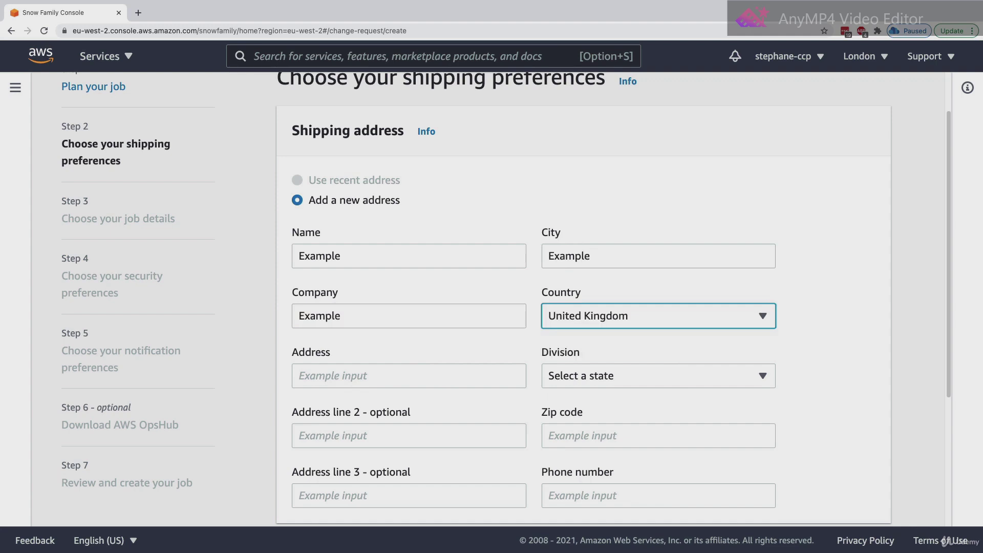
key(Return)
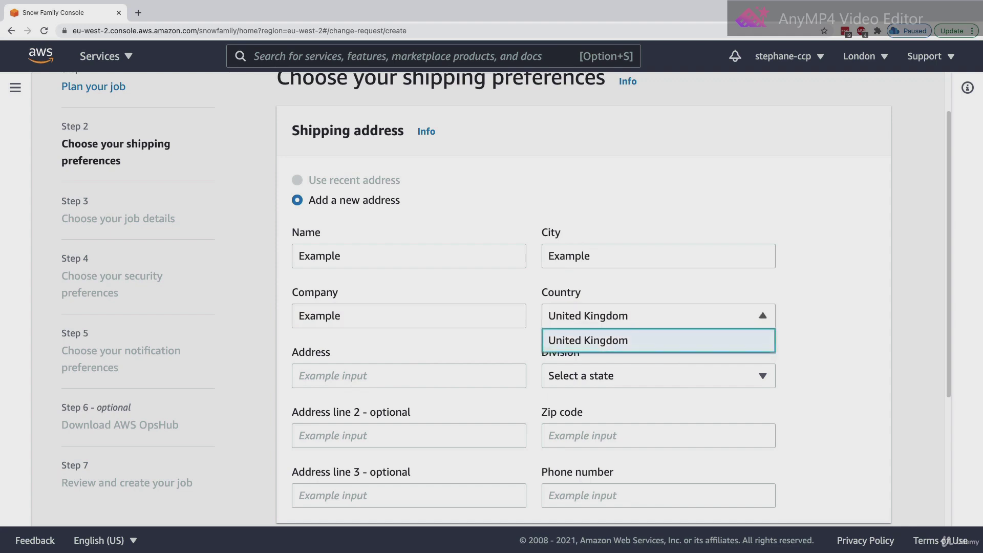
key(Return)
- Enter Example as the shipping address line and set the division to Not Applicable
click(475, 363)
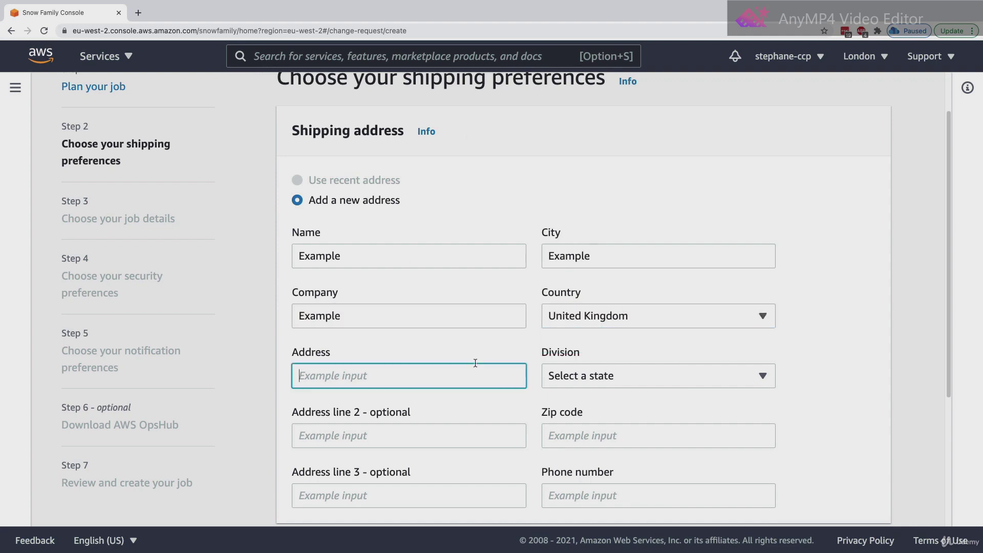
text(Example)
key(Tab)
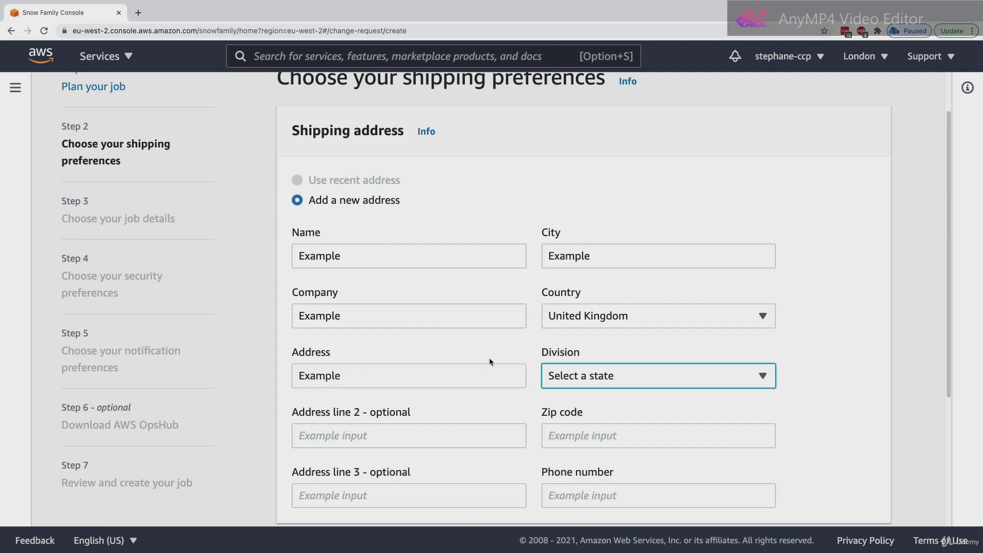
click(631, 376)
click(630, 398)
key(Tab)
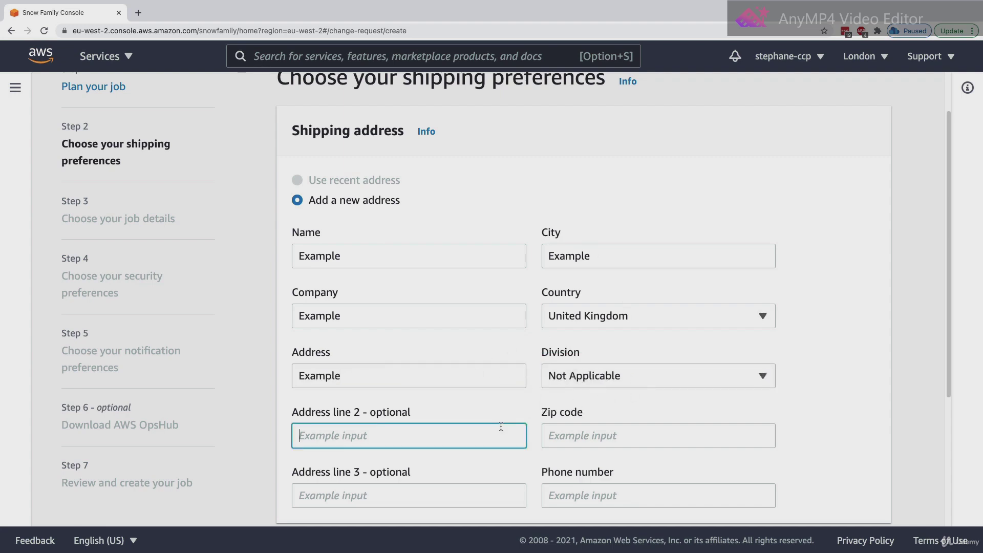
- Enter the zip code and the phone number for the new shipping address, leaving the optional address lines blank
scroll(517, 388, down, 3)
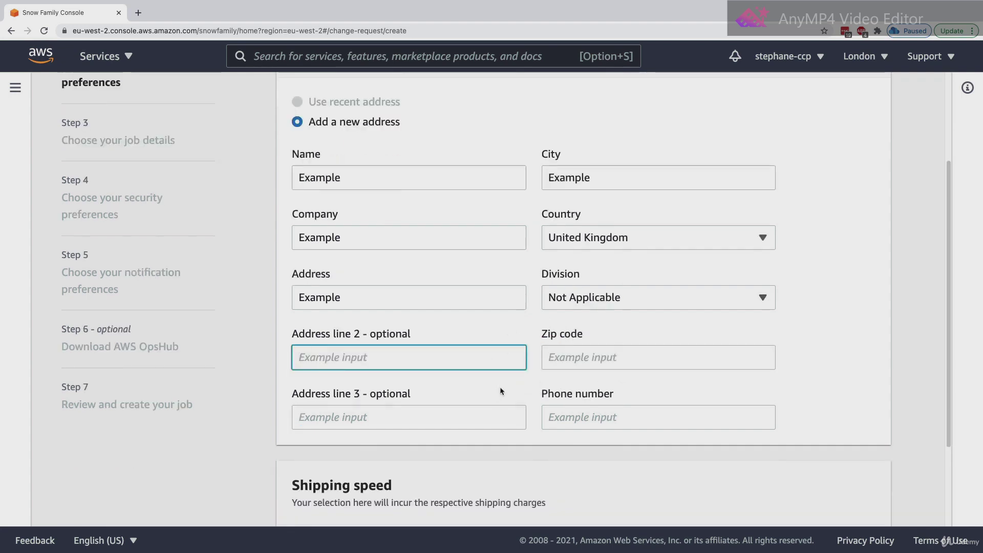
click(563, 349)
text(ABCDE)
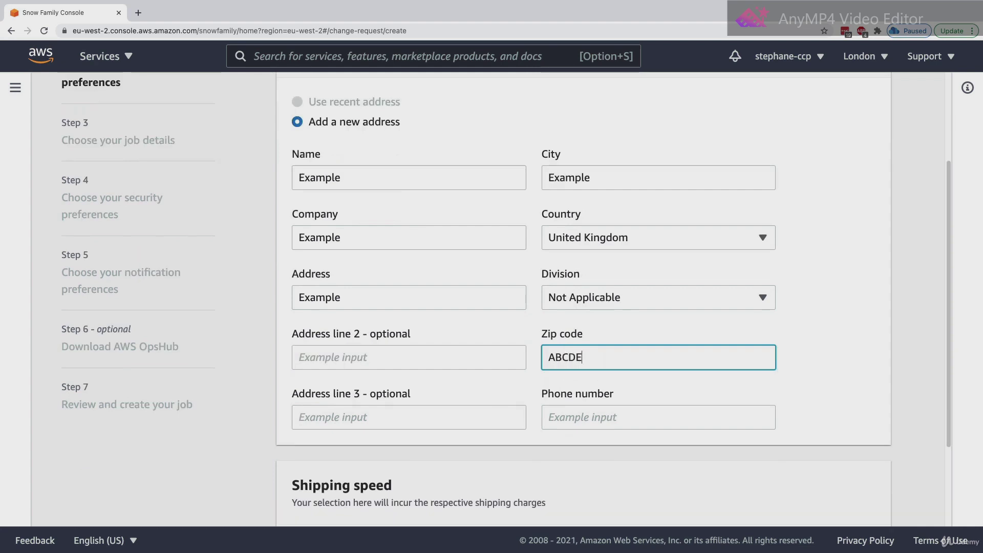
click(558, 414)
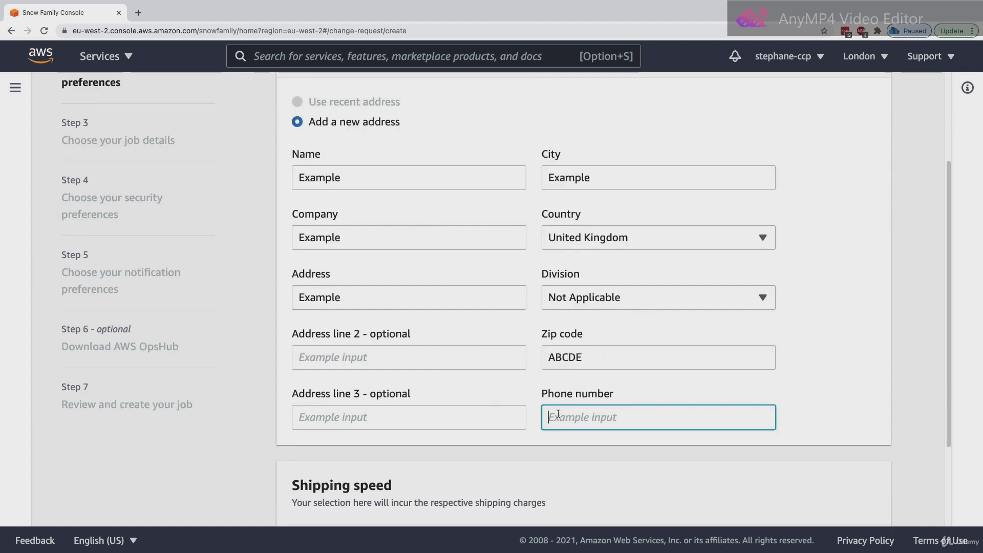
text(000000000000)
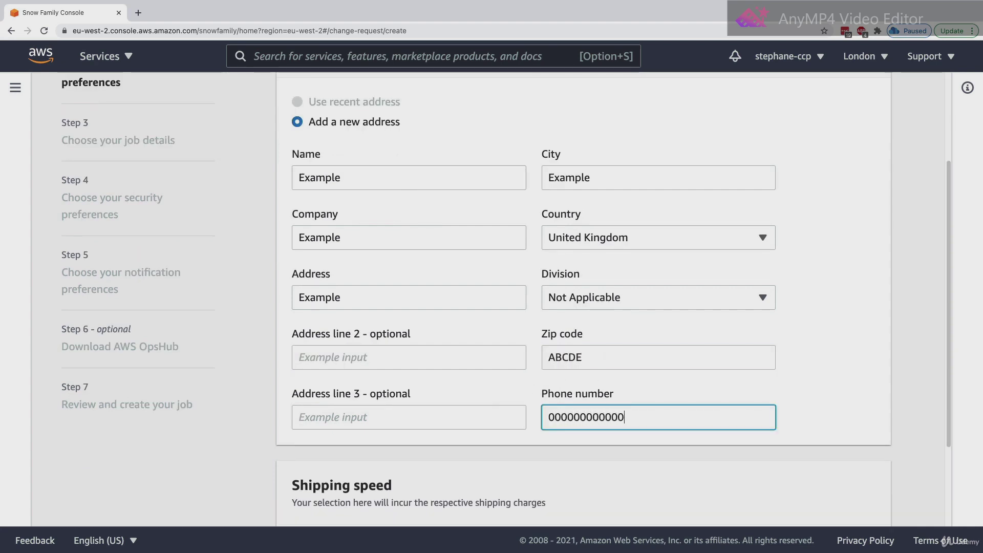
- Choose Express Shipping as the shipping speed and proceed to the job details
scroll(558, 412, down, 2)
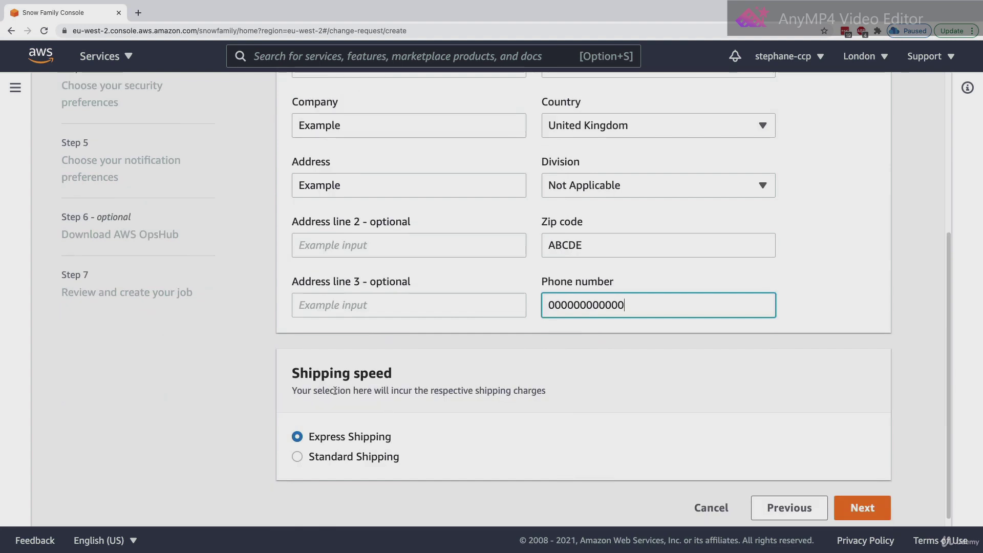
click(333, 434)
click(378, 455)
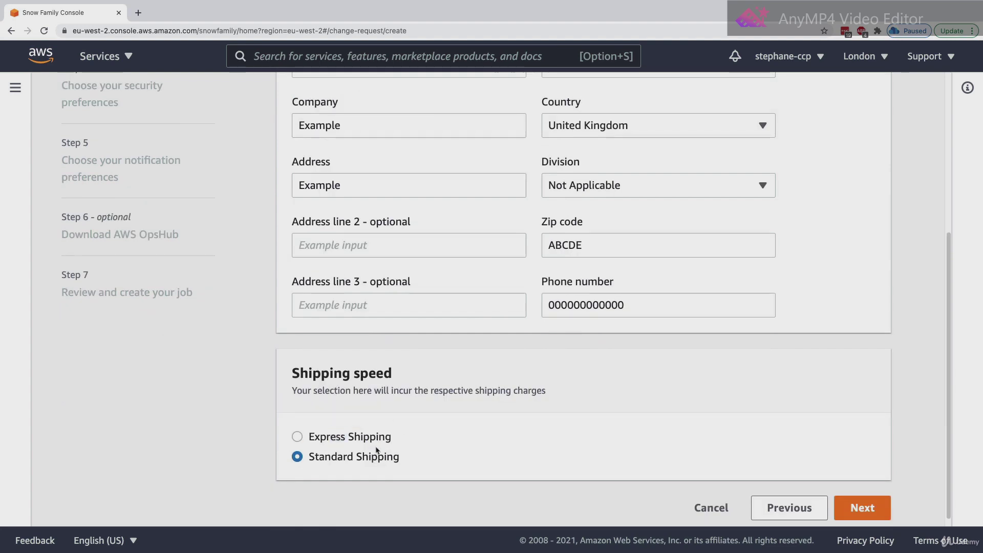
click(382, 437)
click(855, 500)
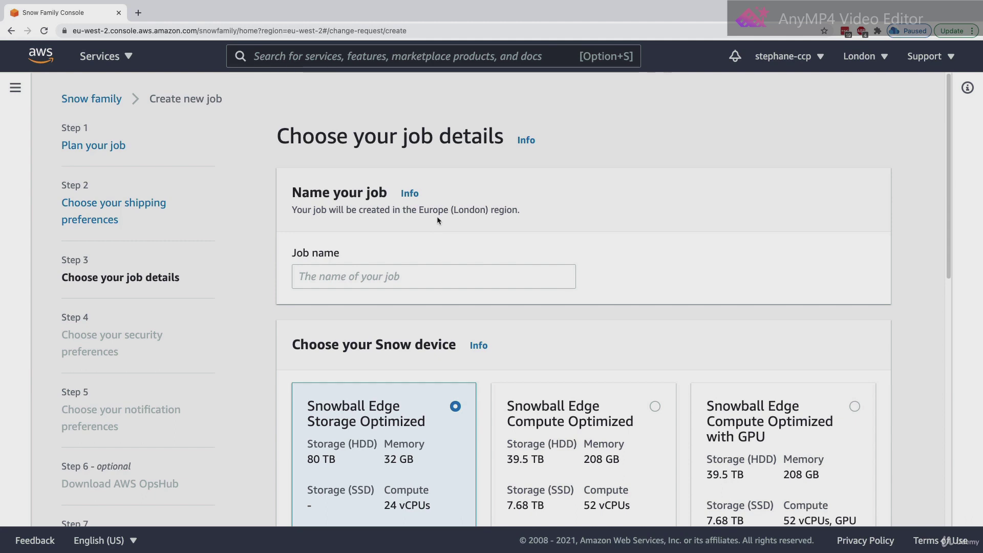
- Name the Snow Family job Test Job
click(434, 273)
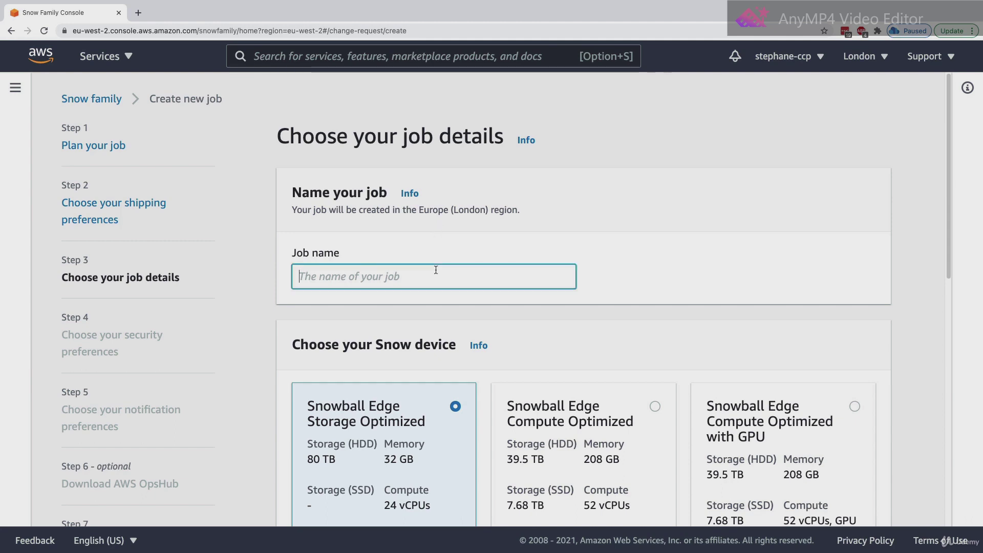
text(Tst)
key(BackSpace)
text(et)
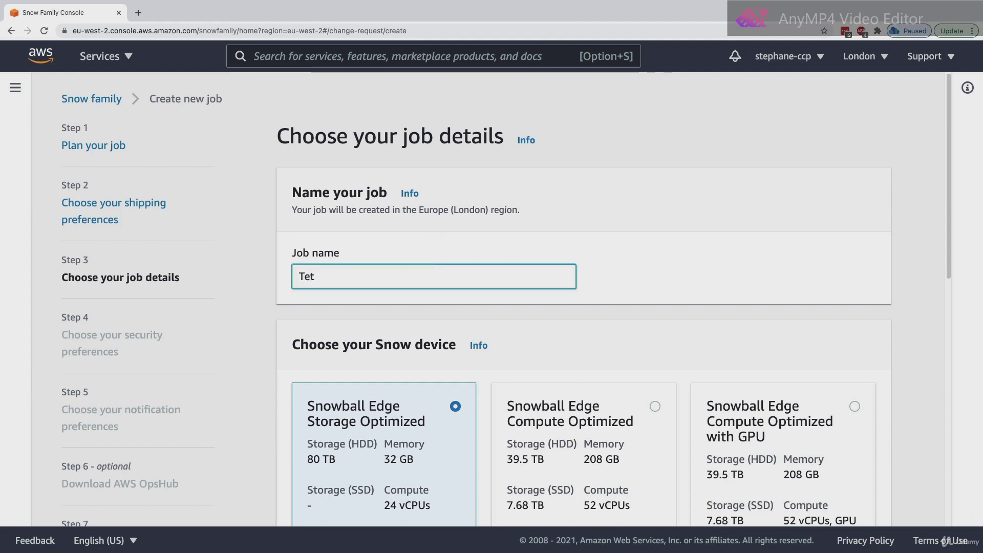
key(BackSpace)
text(st Job)
- Examine the Snow devices offered in the London region, comparing the Snowball Edge Storage Optimized, Compute Optimized and Compute Optimized with GPU options
click(379, 215)
scroll(379, 215, down, 5)
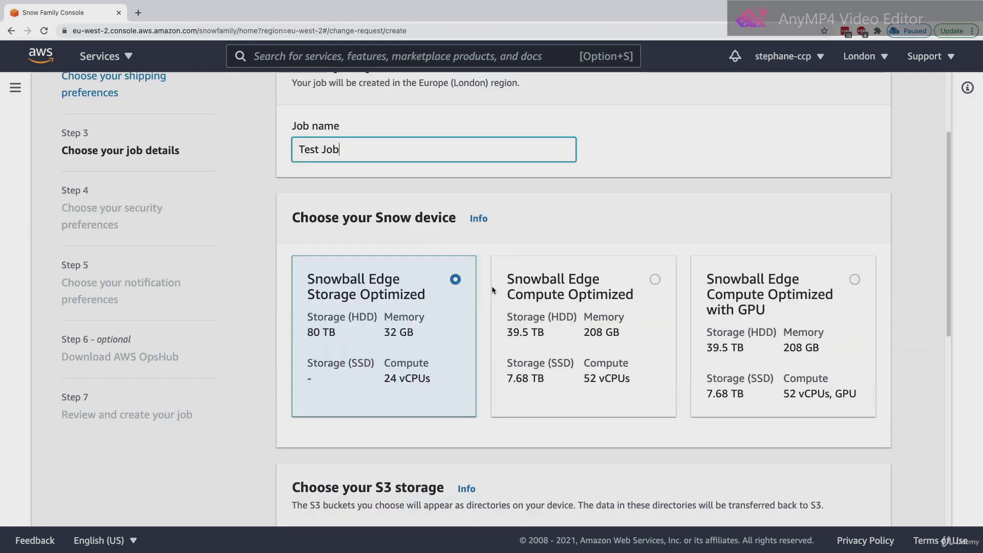
drag(379, 215, 409, 216)
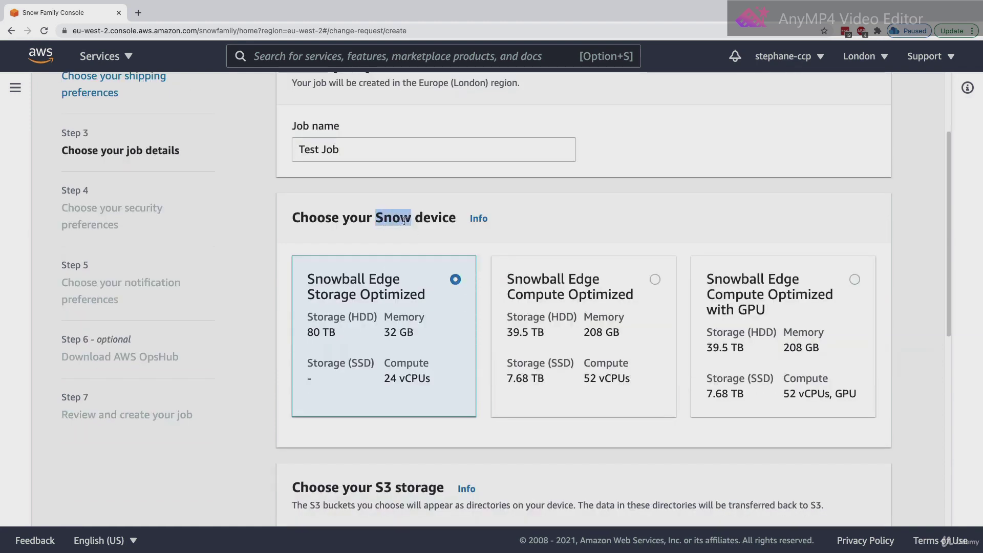
drag(331, 279, 370, 296)
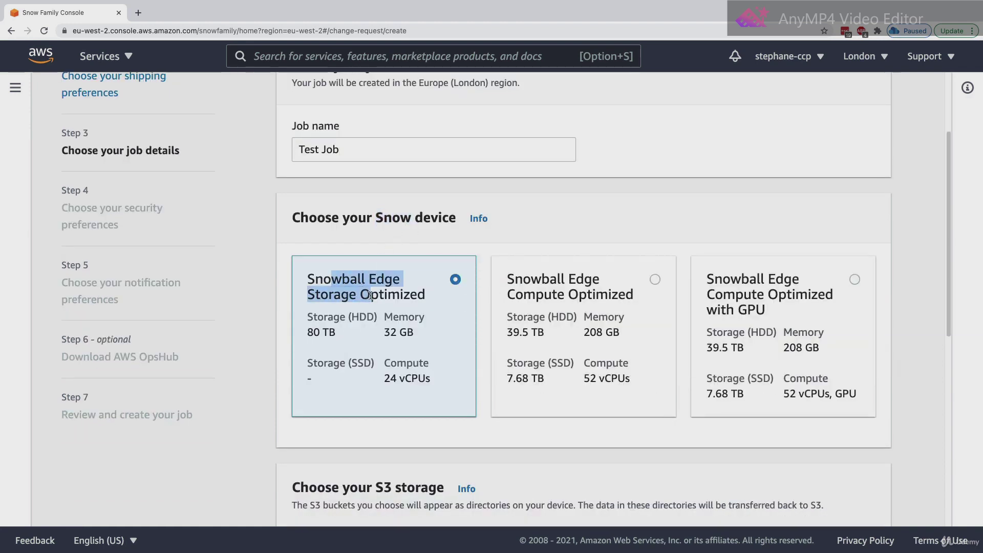
drag(531, 280, 541, 296)
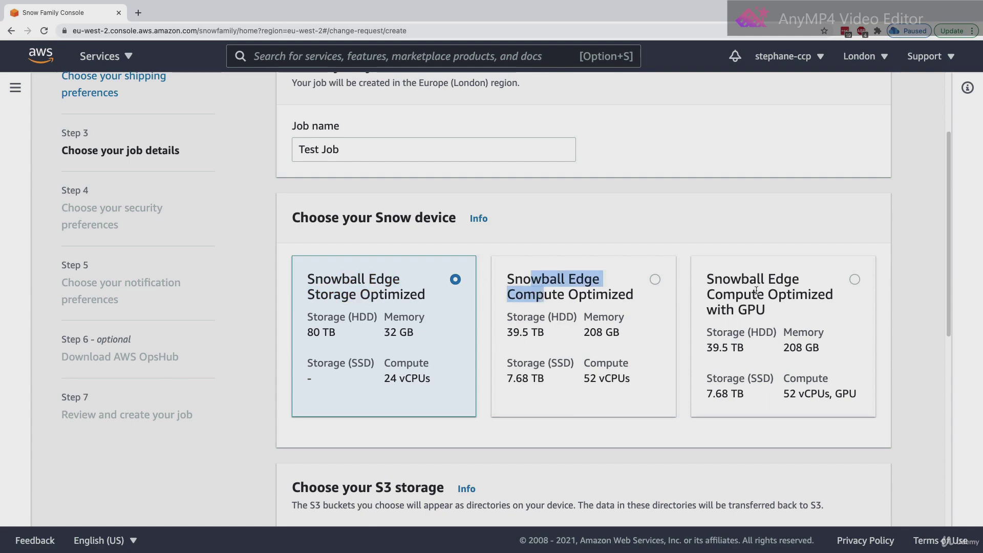
drag(746, 281, 762, 305)
click(700, 305)
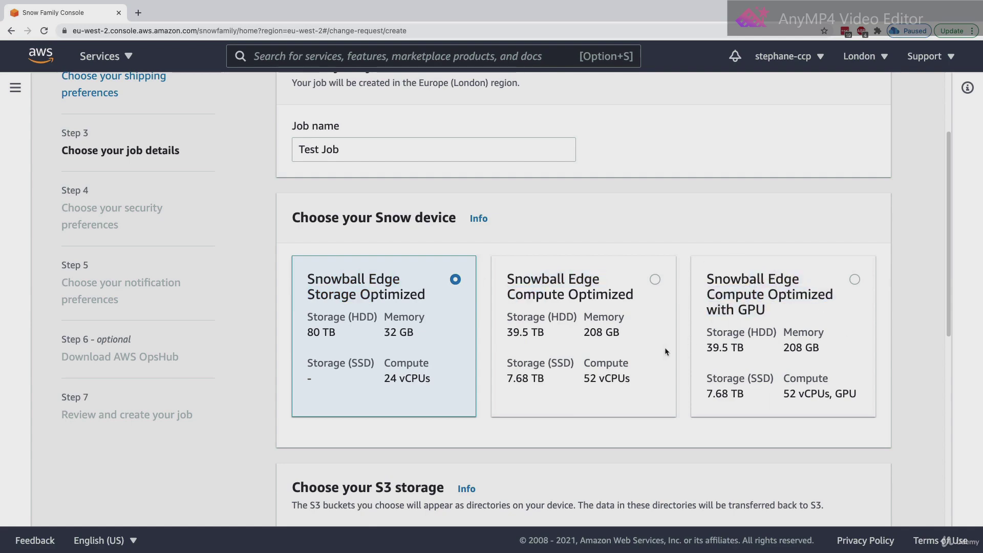
scroll(660, 356, down, 3)
scroll(547, 292, up, 3)
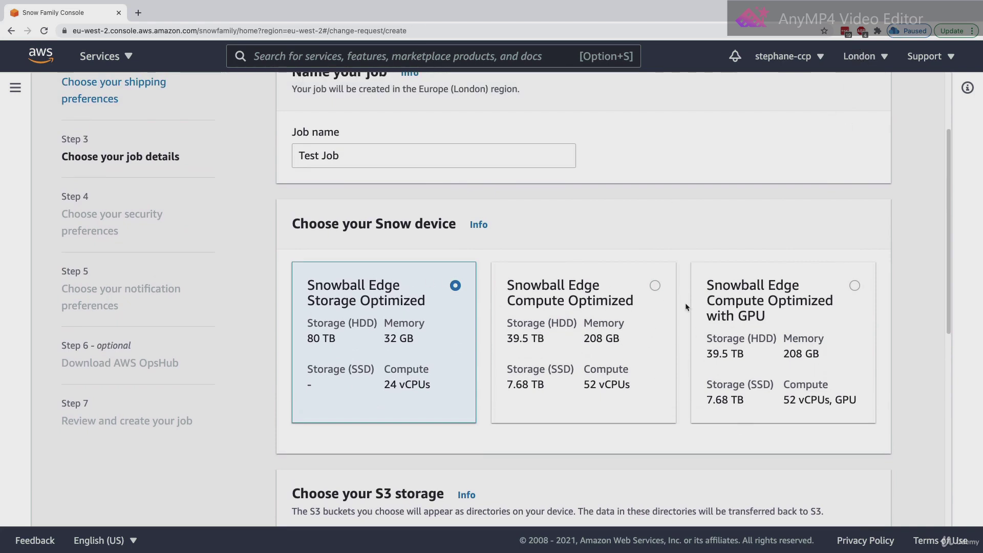
- Switch the region to Europe (Ireland) and proceed with an Import into Amazon S3 job to the shipping preferences
click(860, 57)
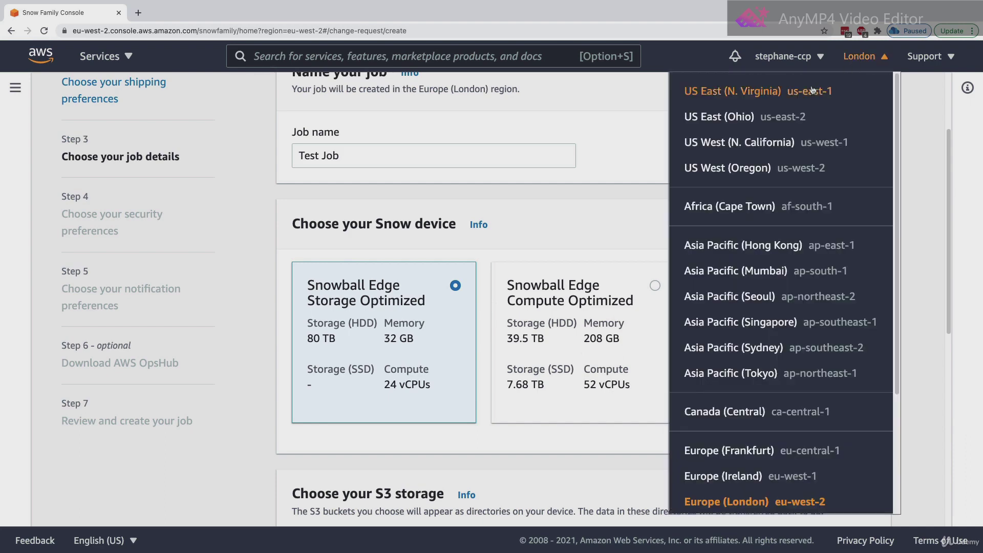
click(769, 478)
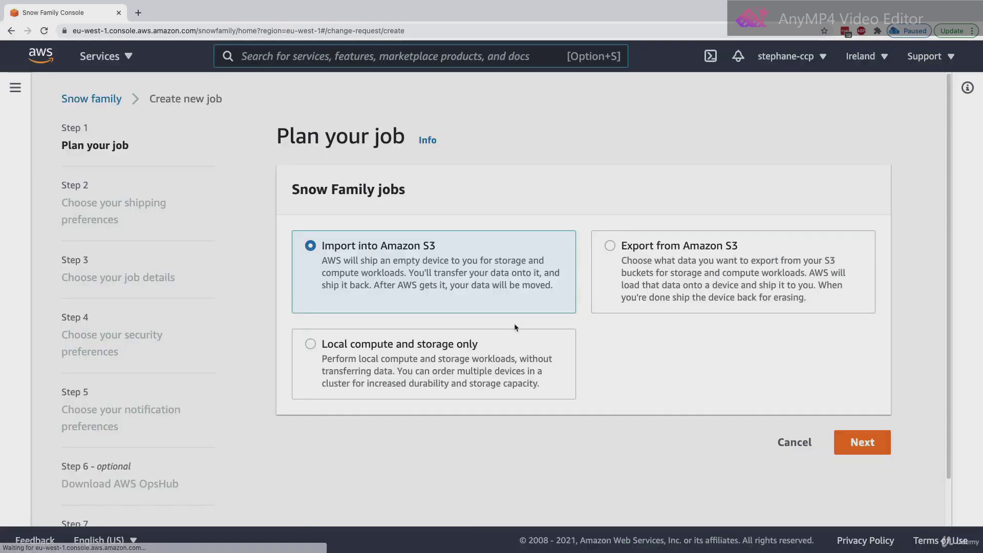
click(875, 443)
- Fill in the new shipping address with Example as name, city and company
click(441, 314)
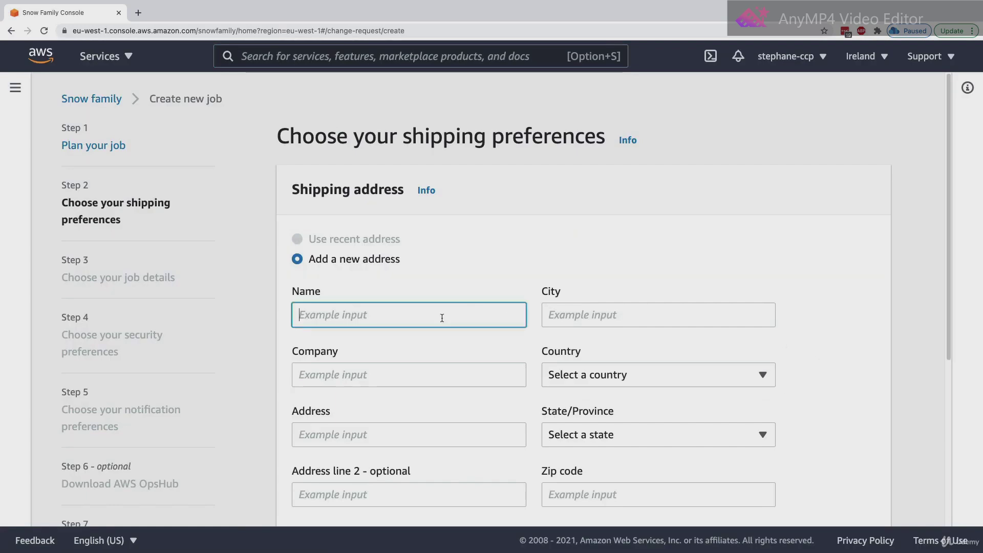
scroll(440, 315, down, 1)
text(Example)
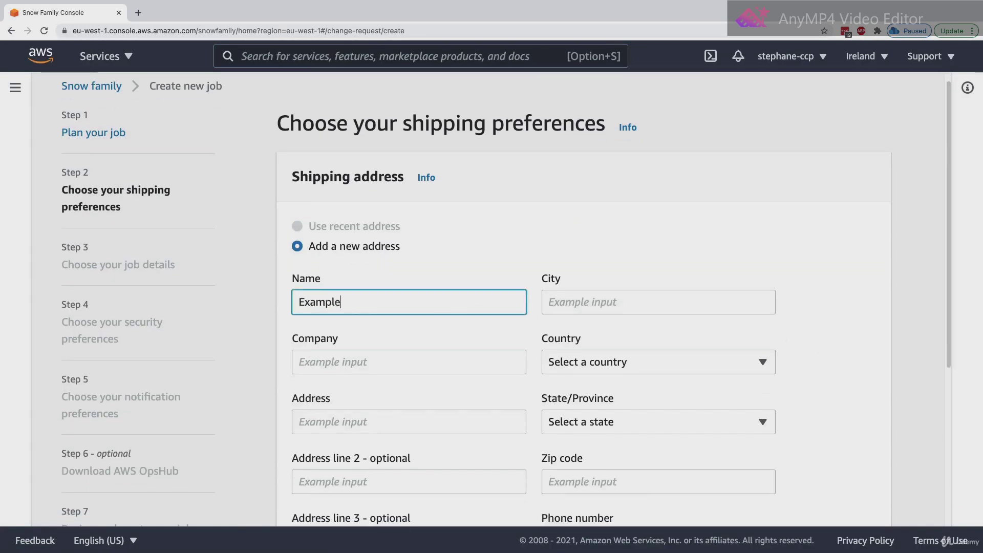
key(ctrl+a)
key(ctrl+c)
key(Tab)
key(ctrl+v)
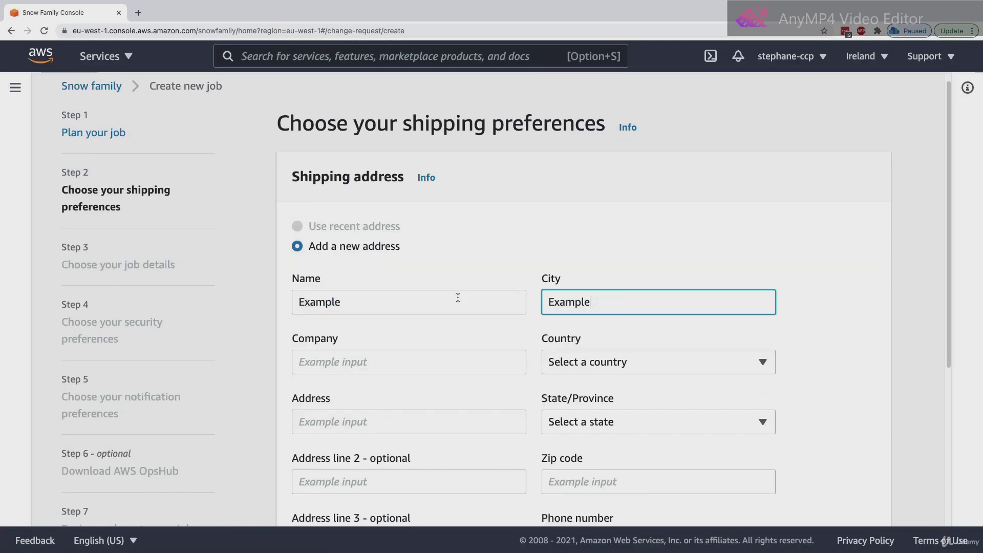
key(Tab)
key(ctrl+v)
key(Tab)
- Set the shipping country to Ireland and the county to Kilkenny, and enter Example as the address line
click(579, 360)
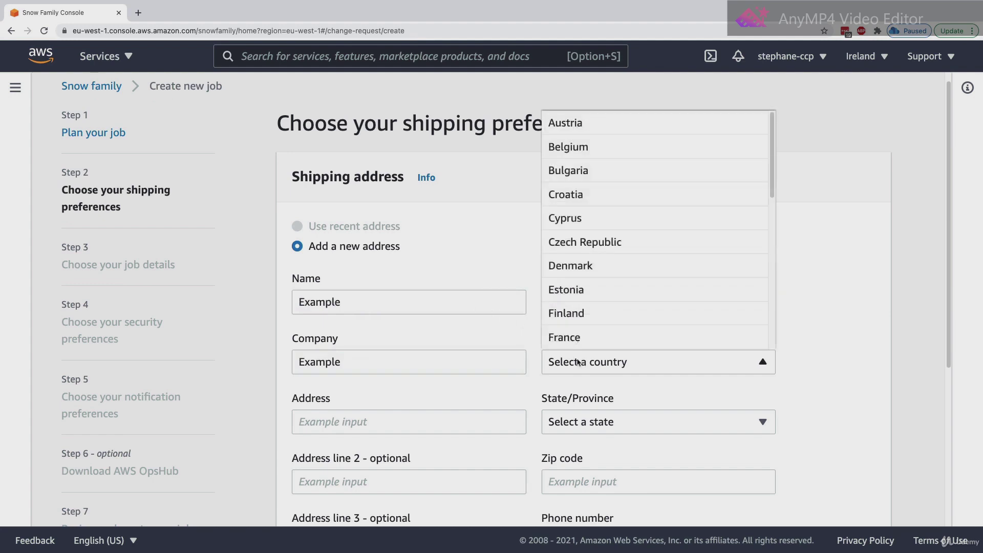
scroll(609, 279, down, 10)
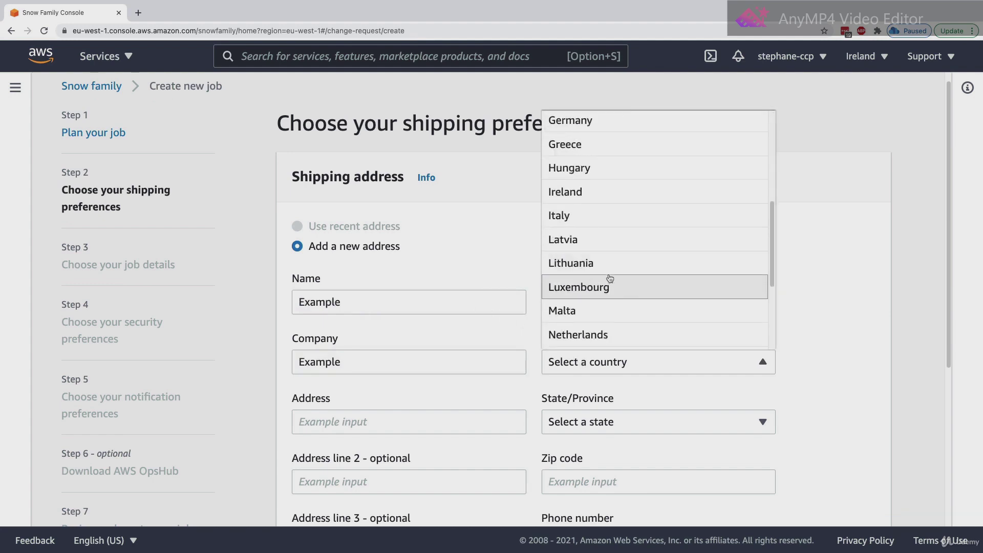
scroll(609, 279, down, 3)
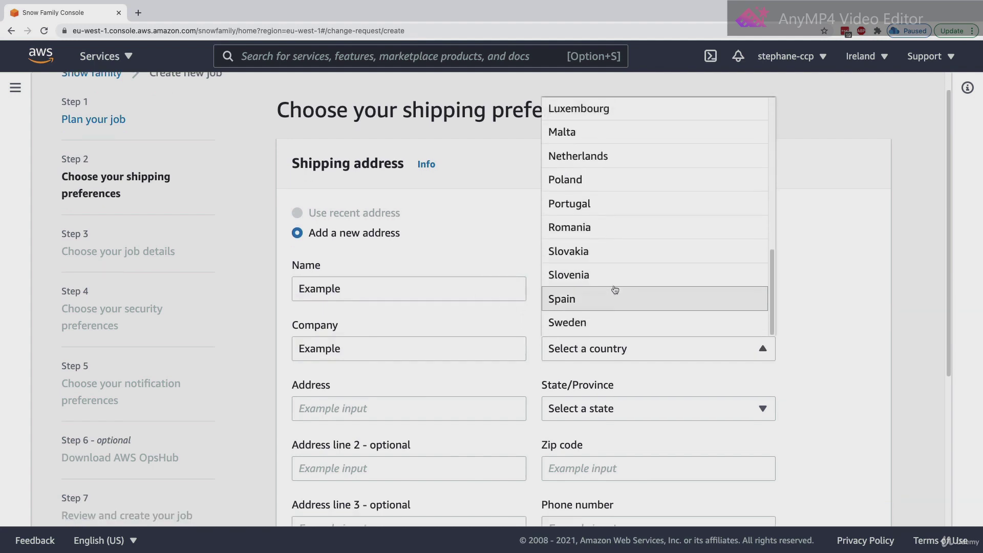
scroll(614, 252, up, 3)
click(604, 149)
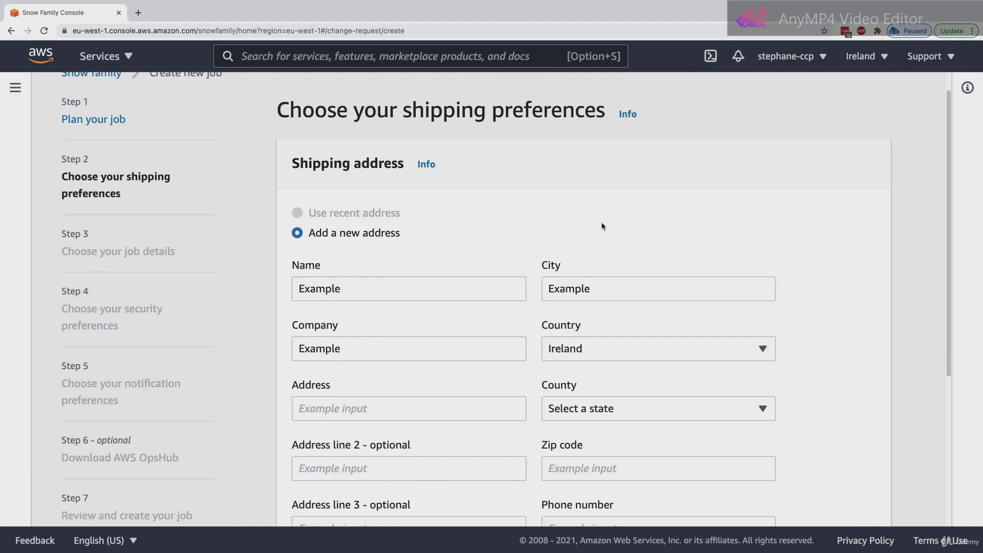
click(583, 417)
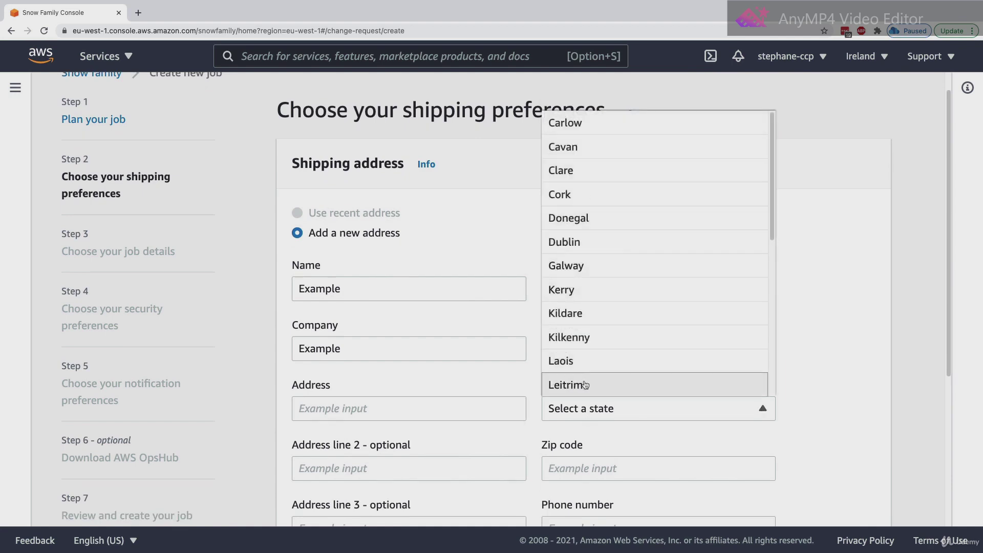
click(582, 334)
click(470, 408)
text(Example)
- Complete the Irish shipping address with the zip code and phone number, and proceed to the job details with Express Shipping
scroll(469, 461, down, 5)
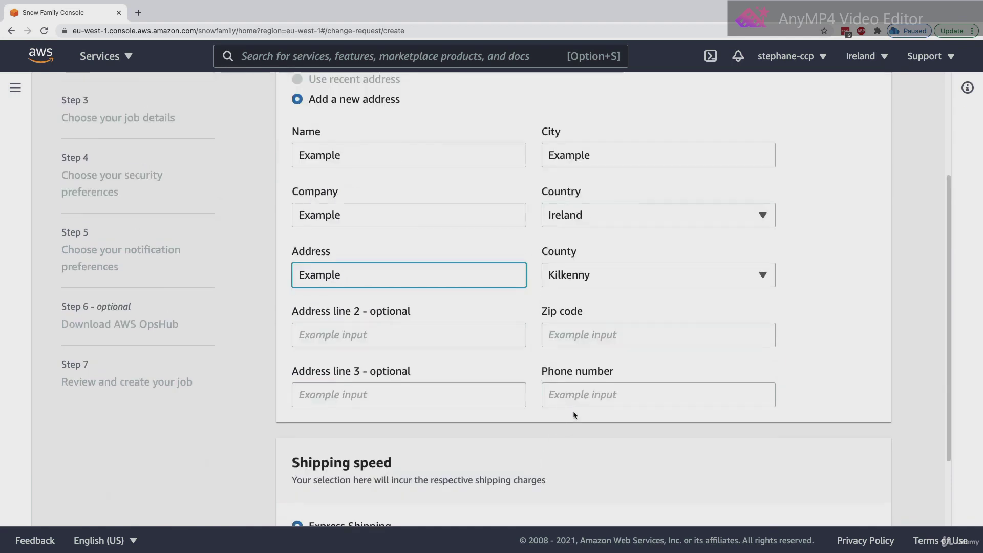
click(575, 397)
click(612, 332)
text(ABC)
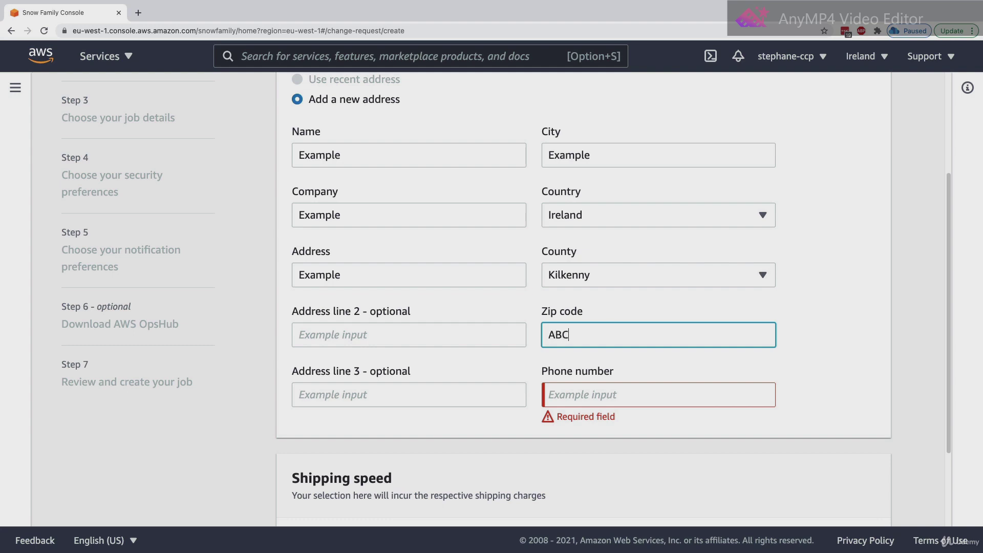
text(DE)
key(Tab)
key(Tab)
text(0)
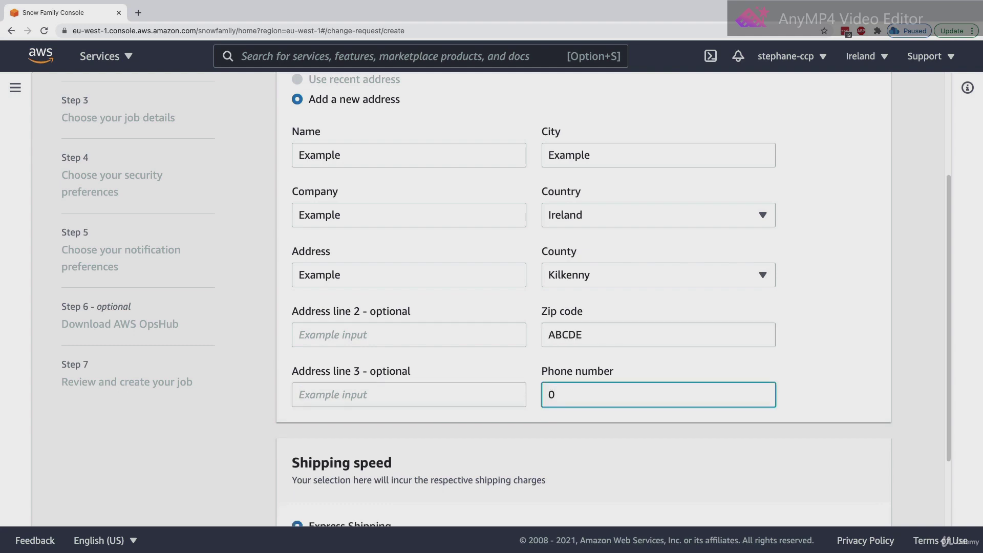
text(00000000000)
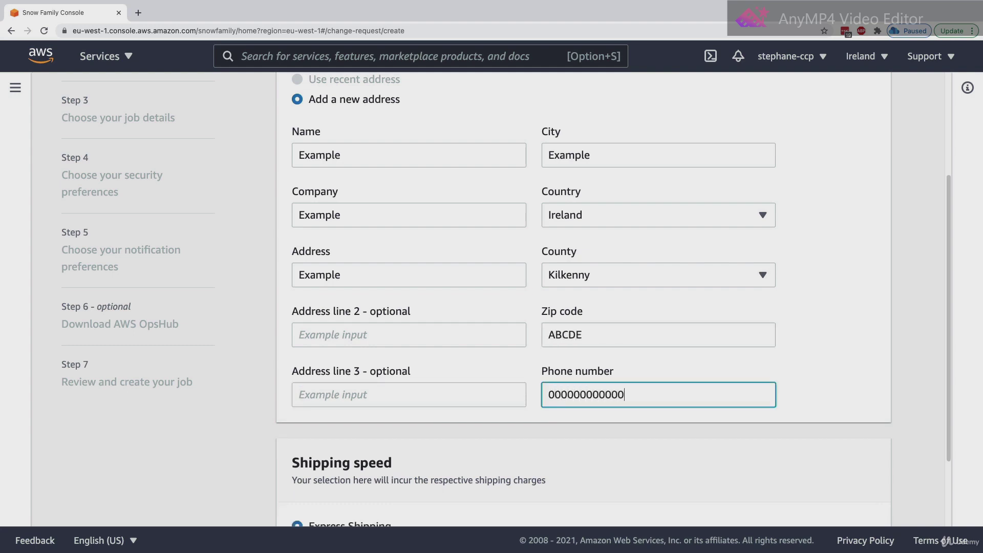
scroll(864, 402, down, 3)
click(856, 509)
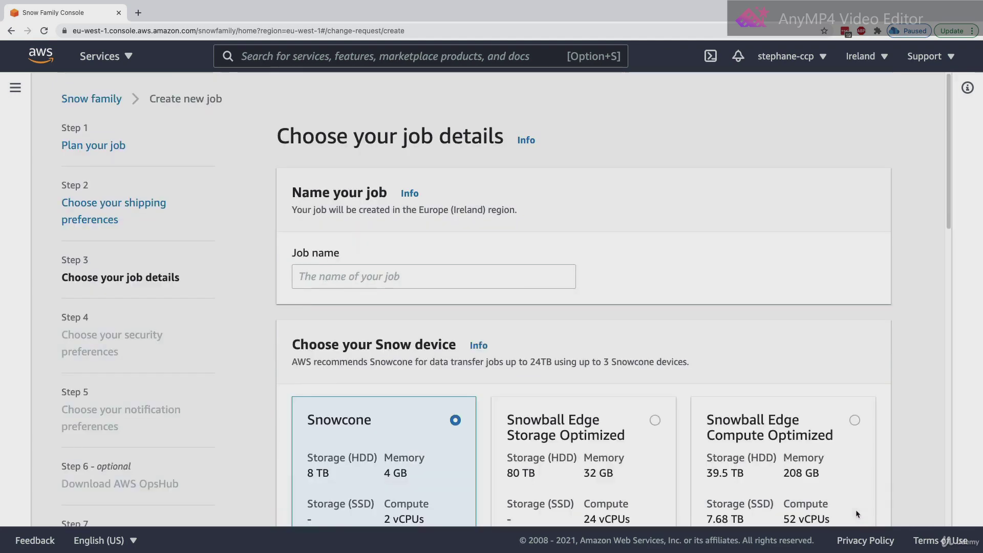
- Name the job TestJob and view the Snow devices offered in the Ireland region
scroll(676, 407, down, 2)
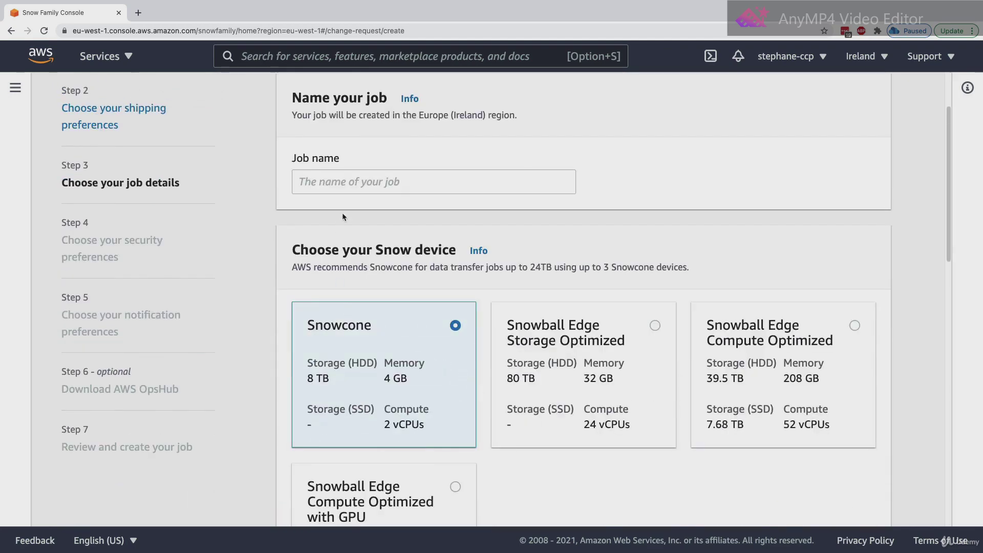
click(353, 183)
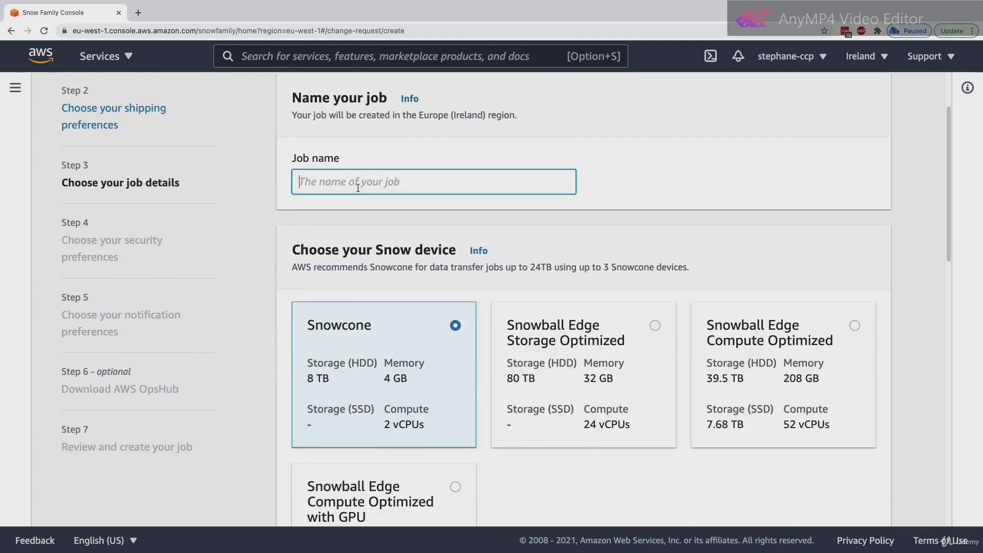
text(TetsJo)
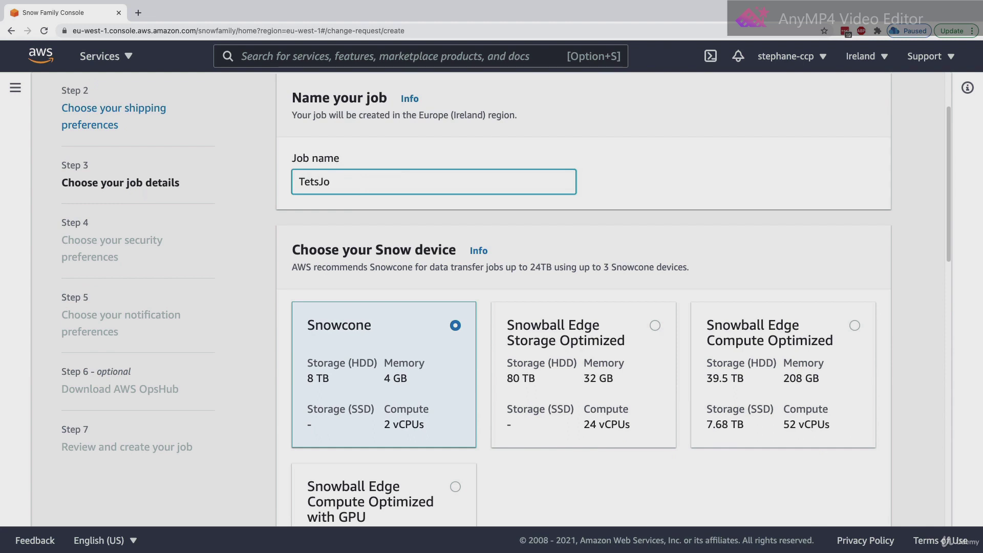
key(BackSpace)
key(BackSpace)
text(Job)
scroll(546, 352, down, 1)
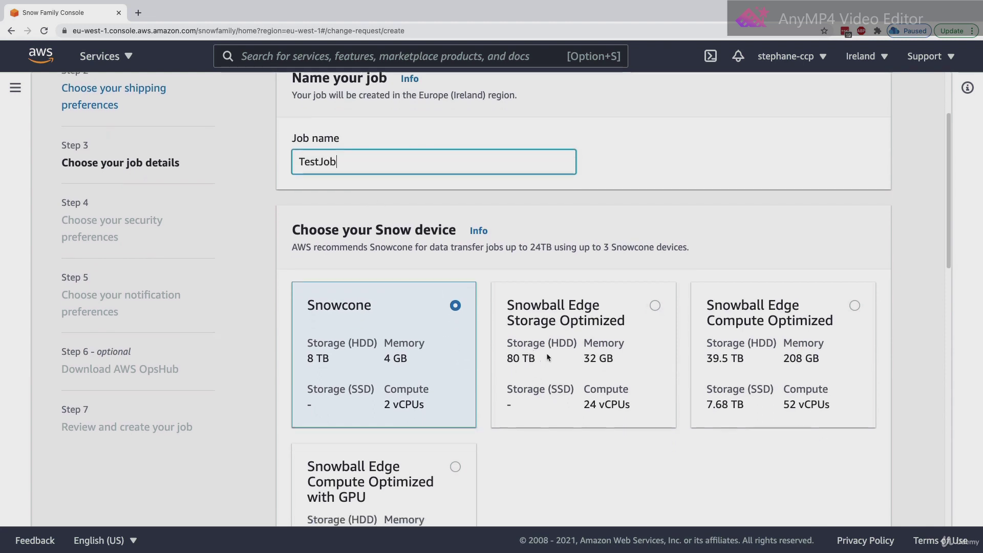
scroll(562, 346, down, 1)
click(609, 299)
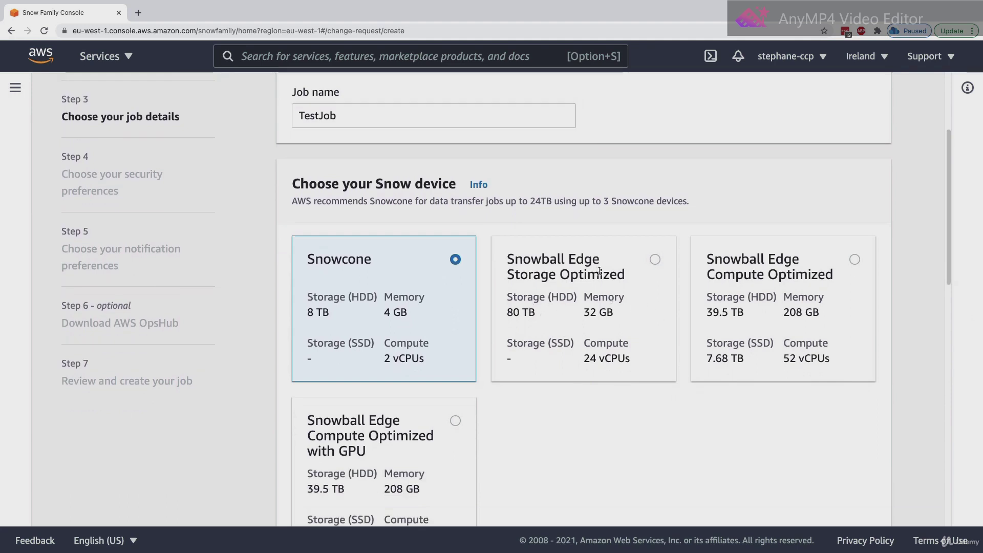
- Examine the Snowball Edge Compute Optimized options, with and without GPU, and the Snowcone's HDD storage capacity
double_click(733, 276)
triple_click(374, 423)
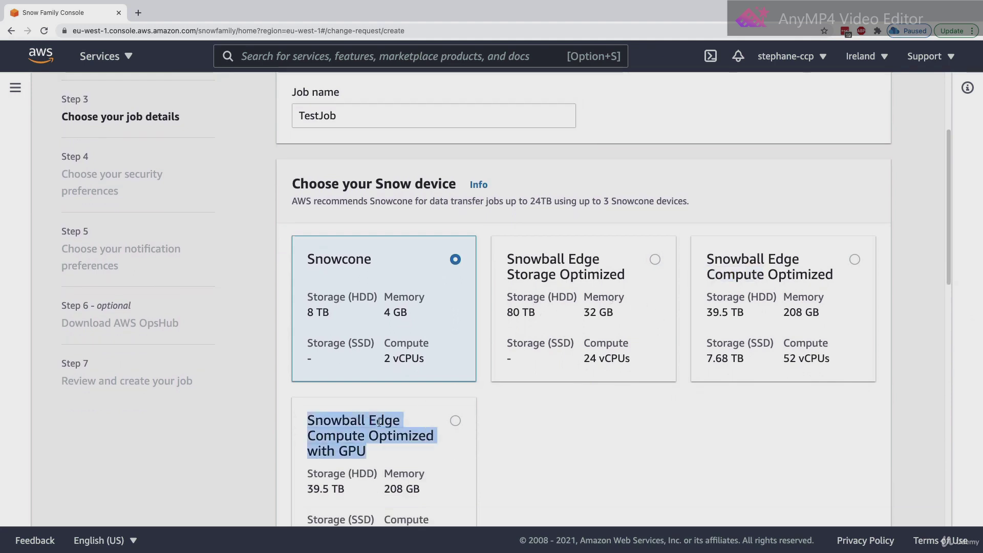
click(389, 439)
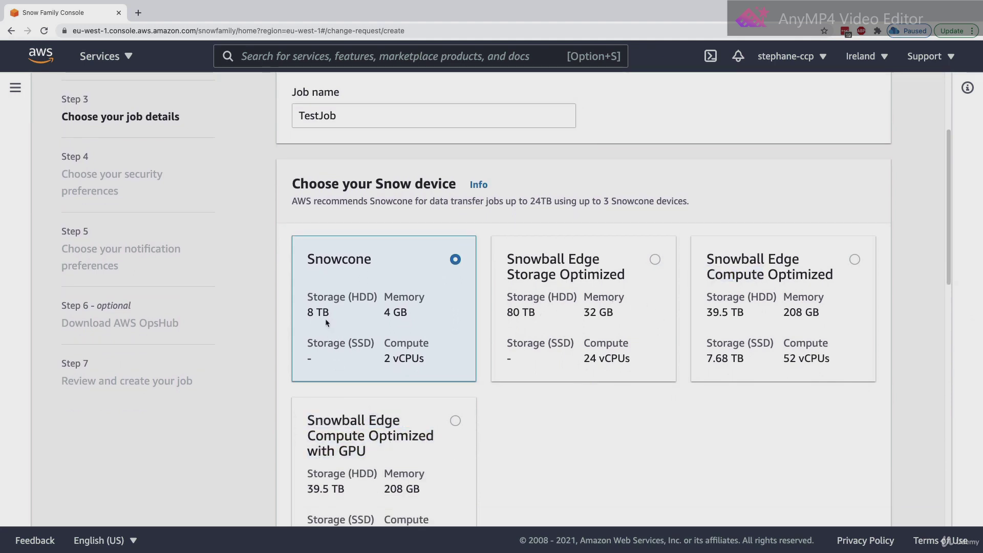
triple_click(310, 322)
click(310, 312)
drag(309, 312, 331, 316)
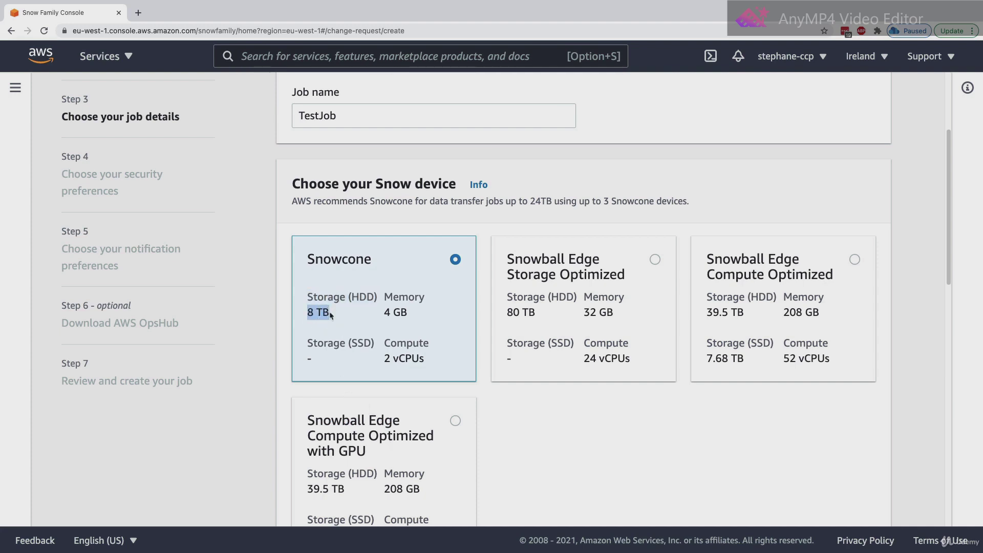
double_click(339, 260)
click(351, 273)
- Choose Snowball Edge Storage Optimized as the Snow device for the job
click(653, 261)
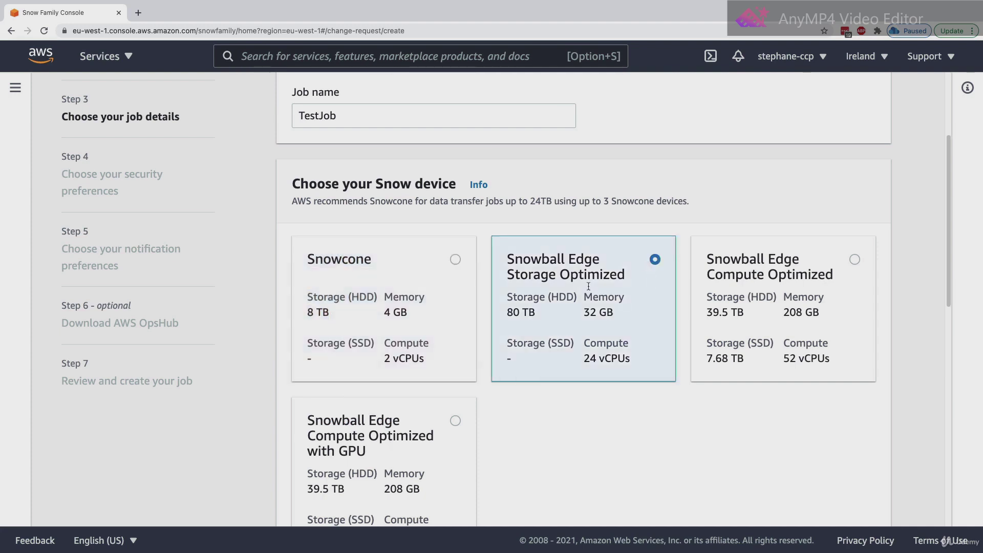
triple_click(538, 262)
click(552, 277)
scroll(584, 317, down, 5)
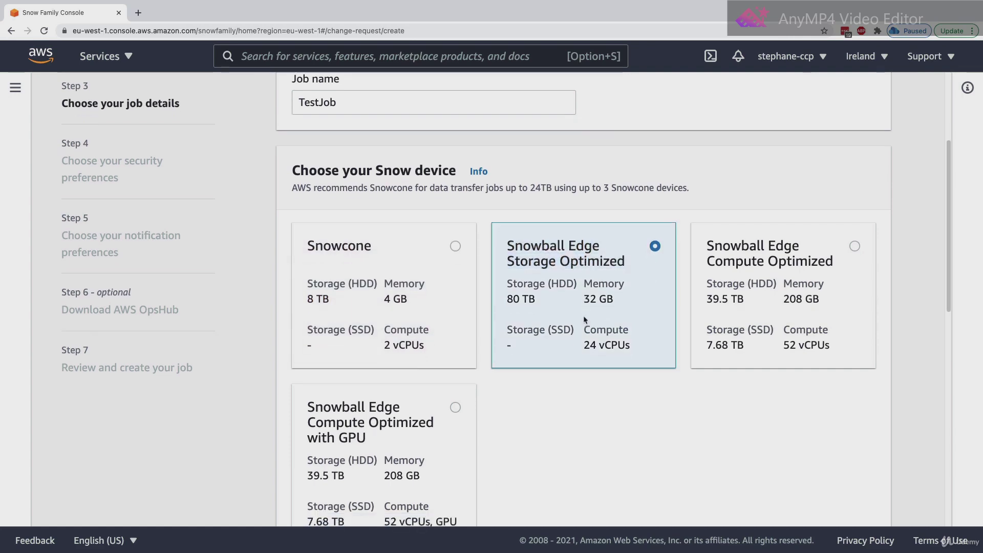
scroll(585, 319, down, 2)
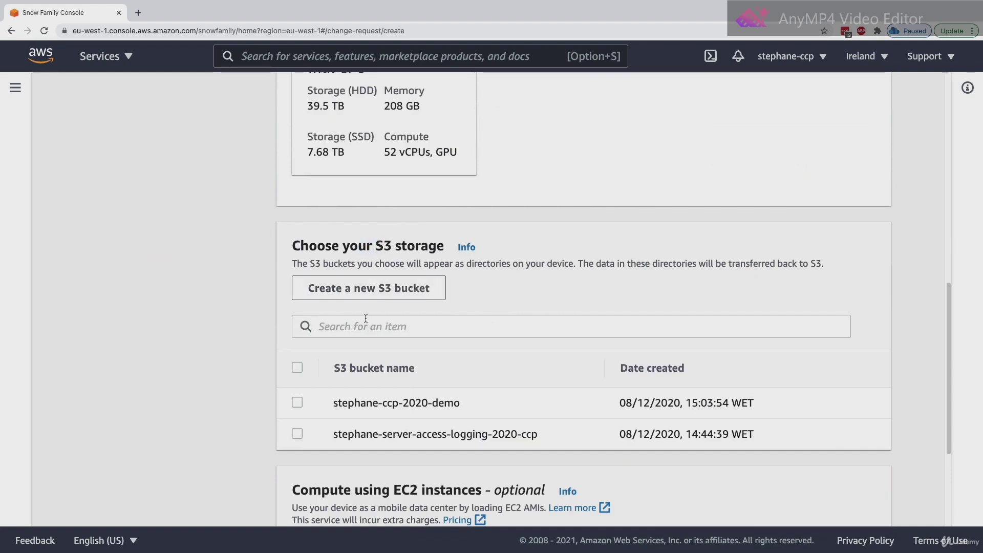
- Choose the ccp-2020-demo S3 bucket for the import and proceed to the security preferences
click(298, 402)
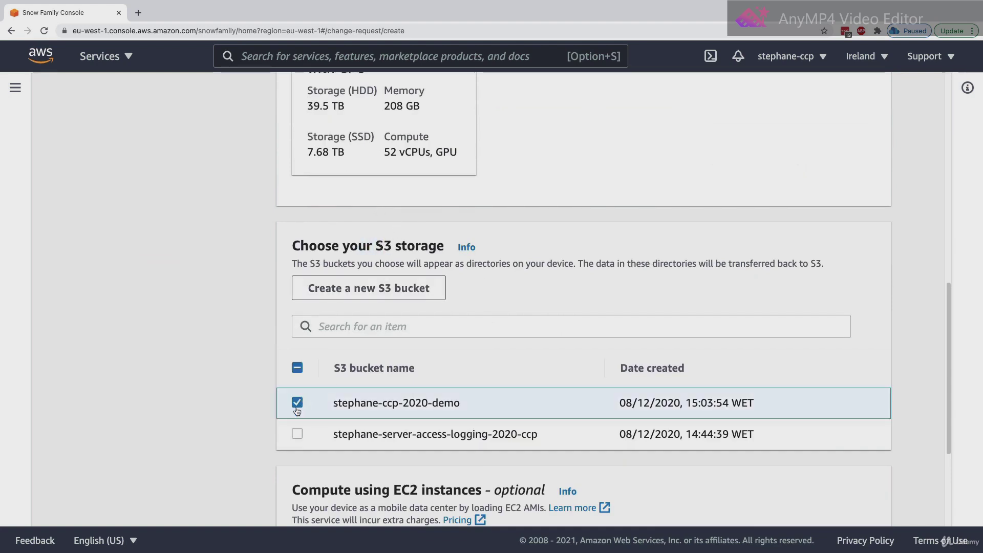
scroll(607, 264, up, 7)
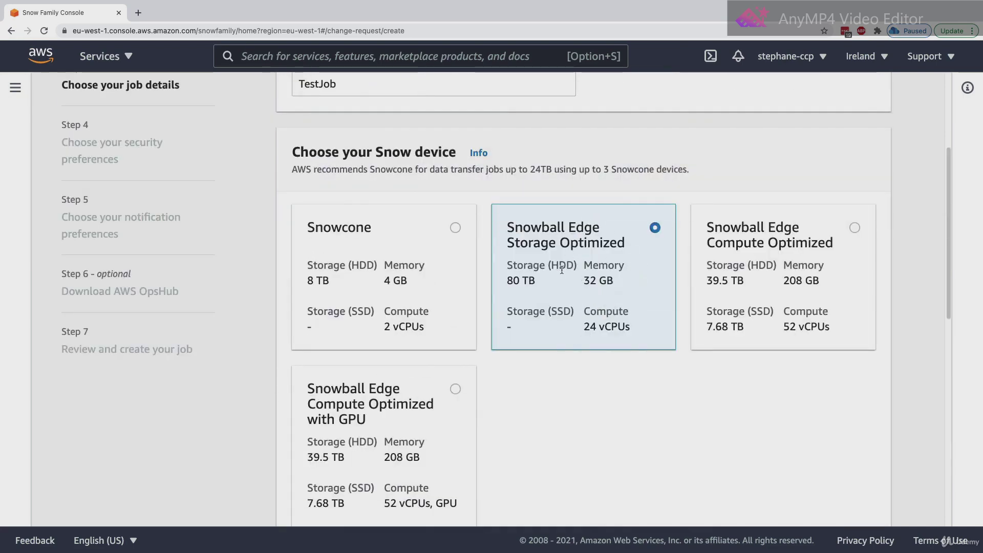
scroll(561, 270, down, 10)
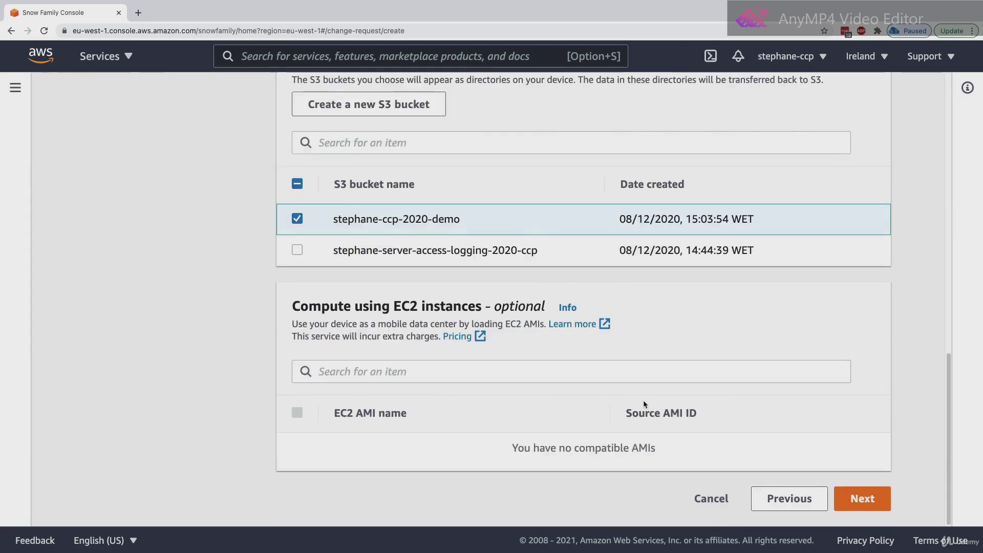
click(852, 506)
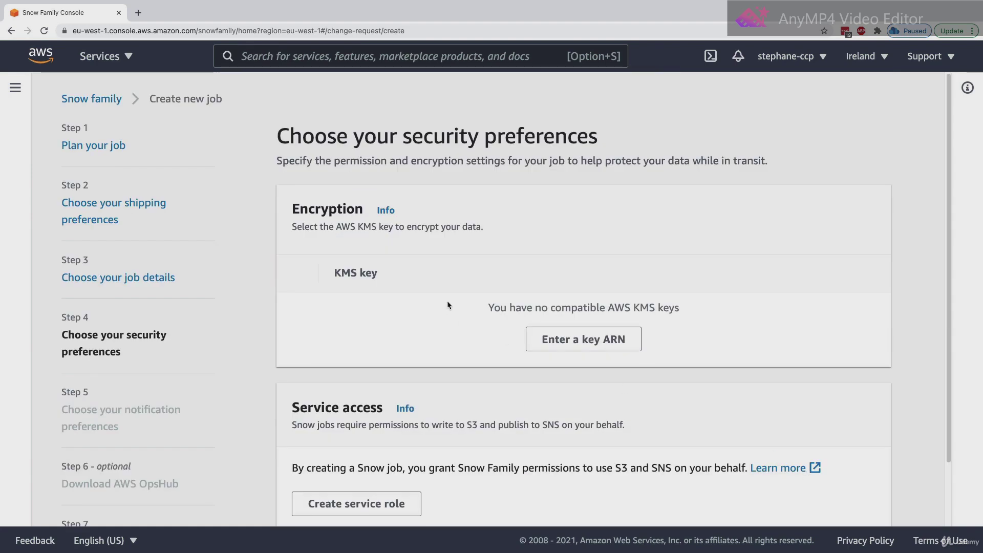
- Create the service role that grants the job S3 and SNS access, and proceed to the notification preferences
scroll(448, 305, down, 3)
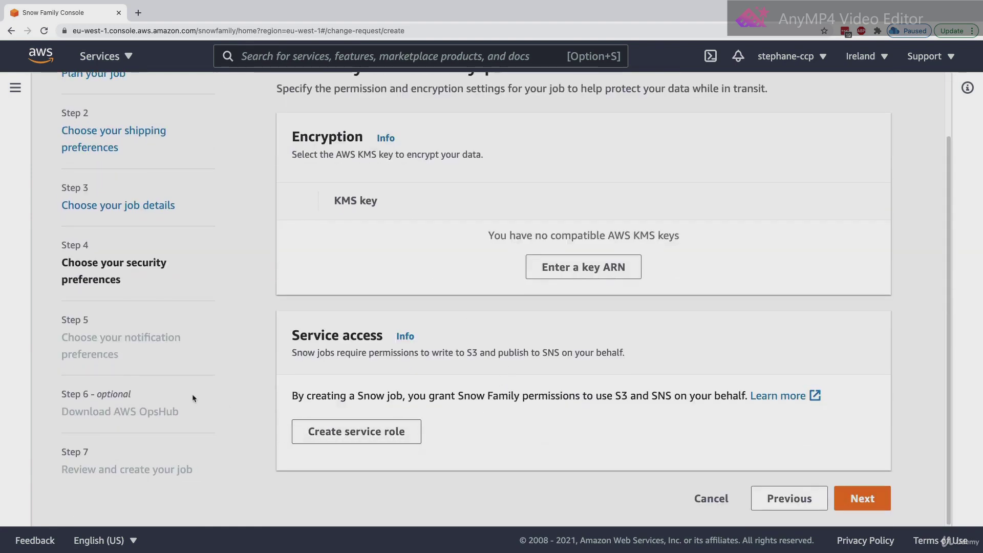
click(348, 438)
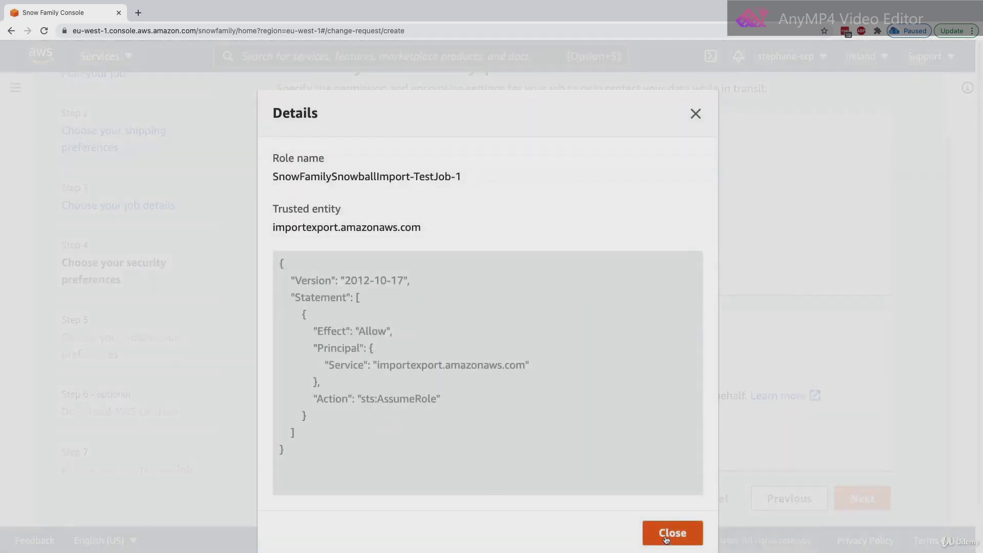
click(665, 535)
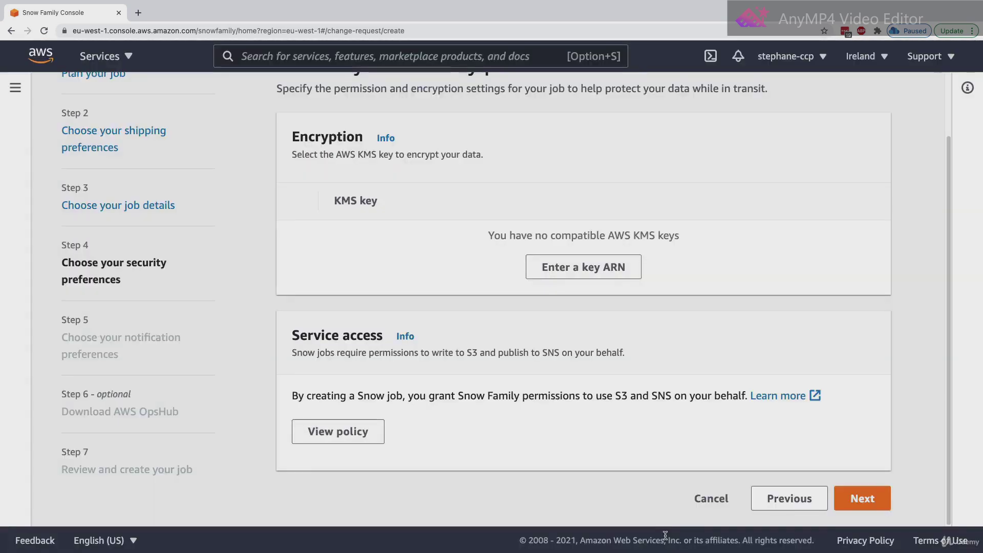
click(851, 491)
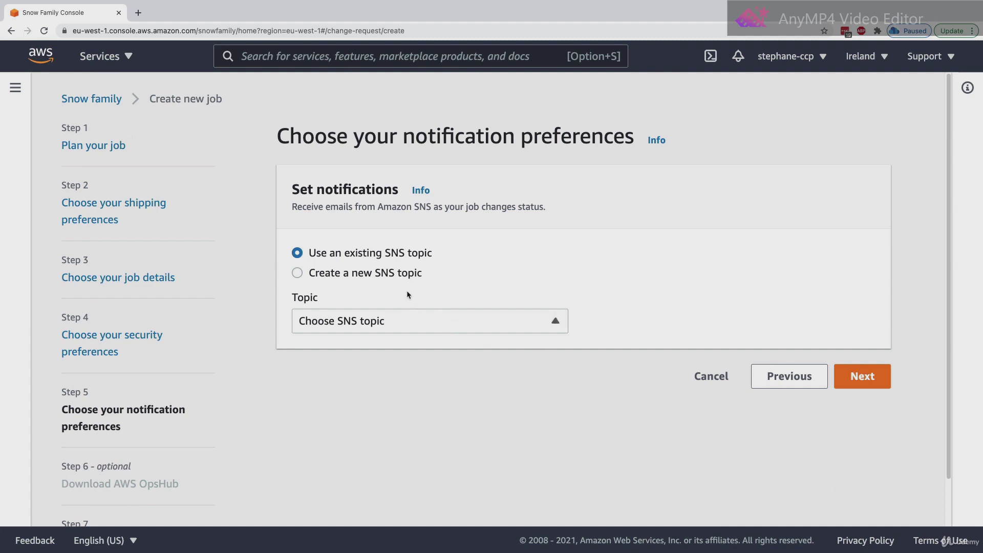
- Set up a new SNS topic named SnowFamilyNotifications, enter the notification e-mail address, and proceed to the OpsHub download step
click(404, 274)
click(416, 338)
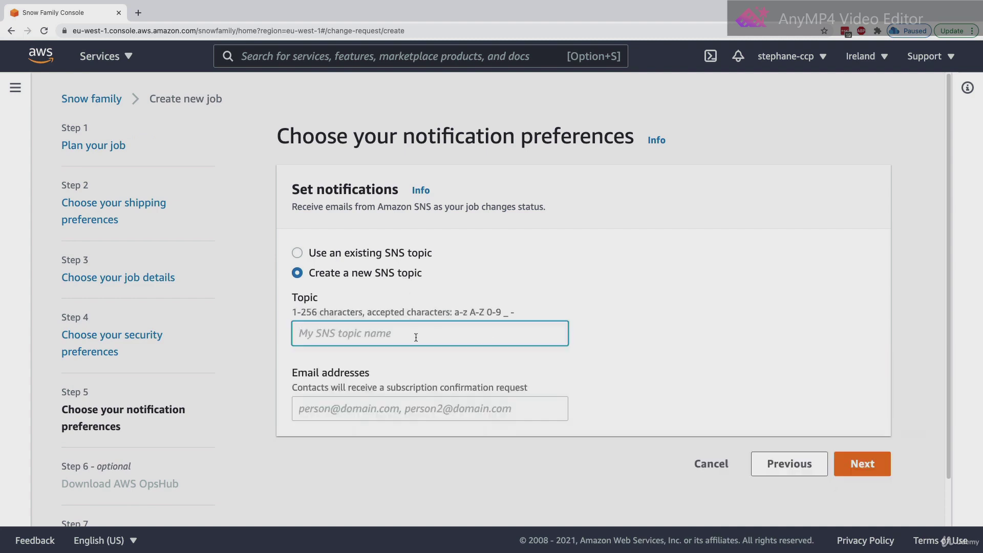
text(SnowFamilyNoti)
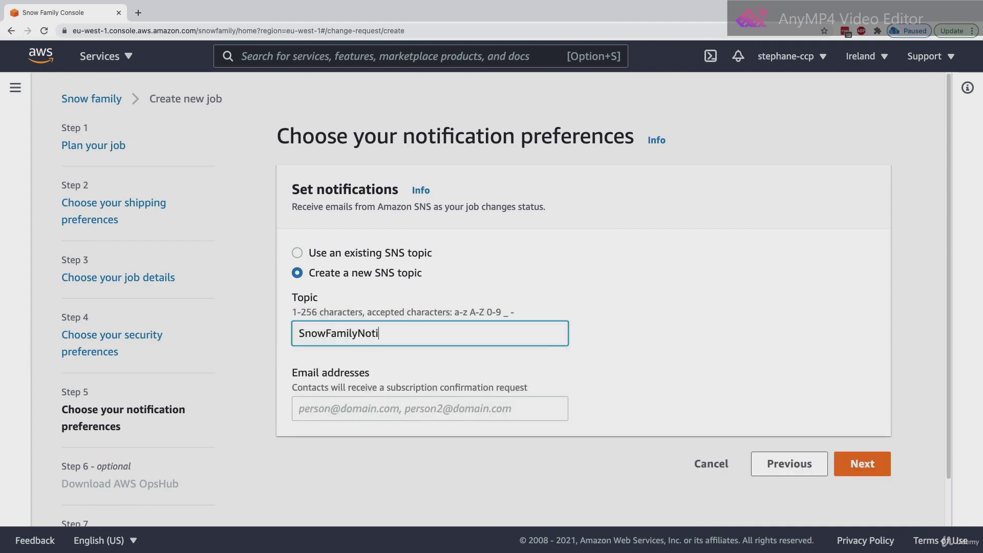
text(fications)
key(Tab)
text(example)
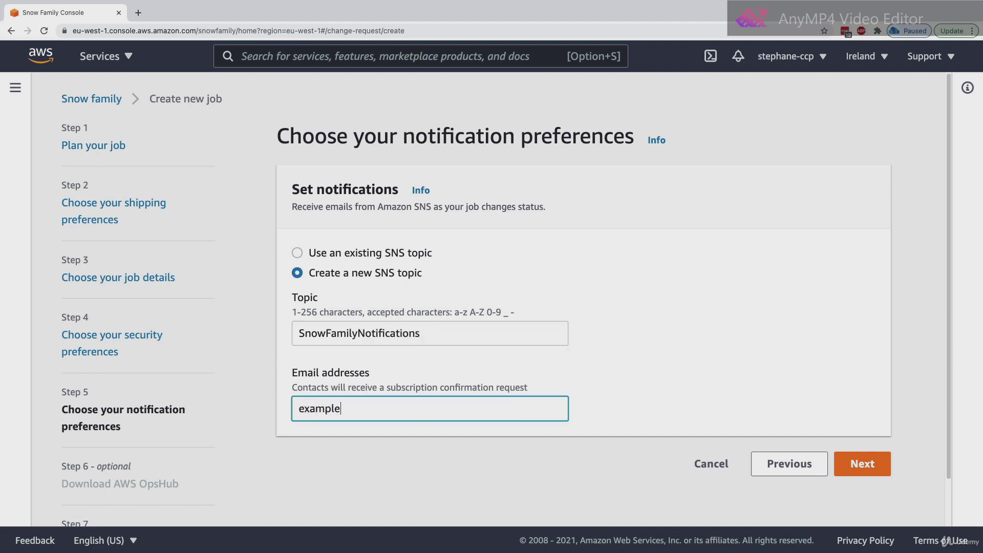
text(@example.com)
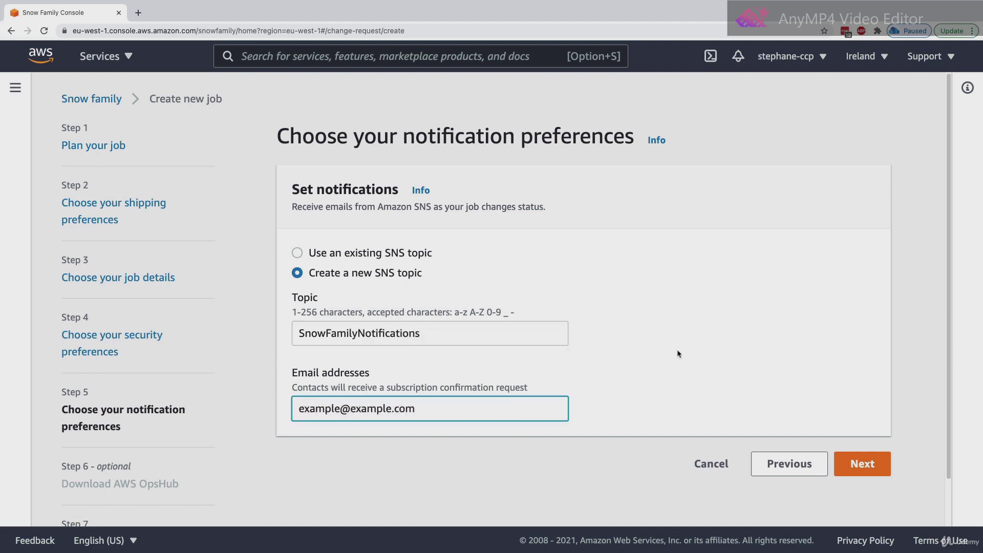
click(862, 464)
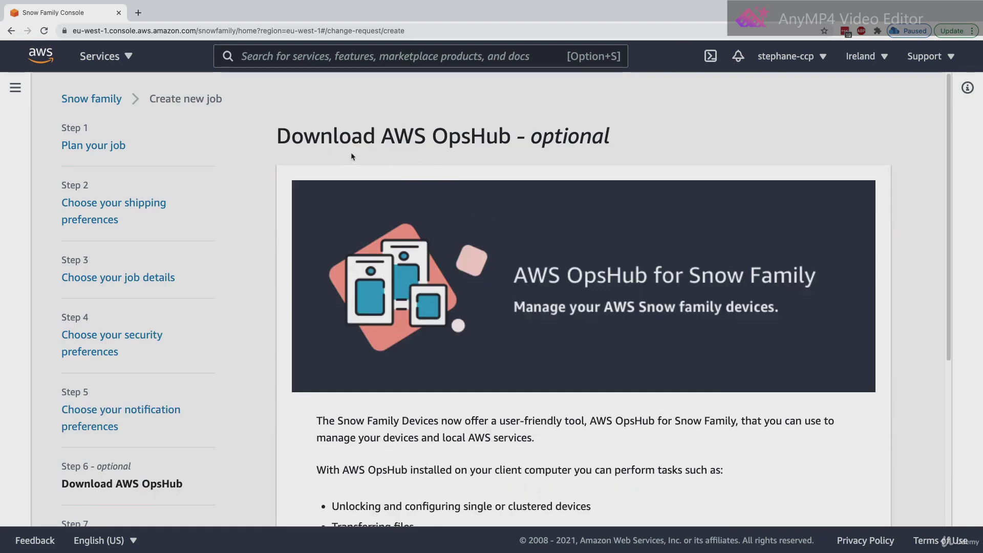
- Read the AWS OpsHub introduction and the tasks it supports for managing Snow Family devices
drag(354, 140, 443, 146)
click(446, 147)
drag(382, 137, 470, 139)
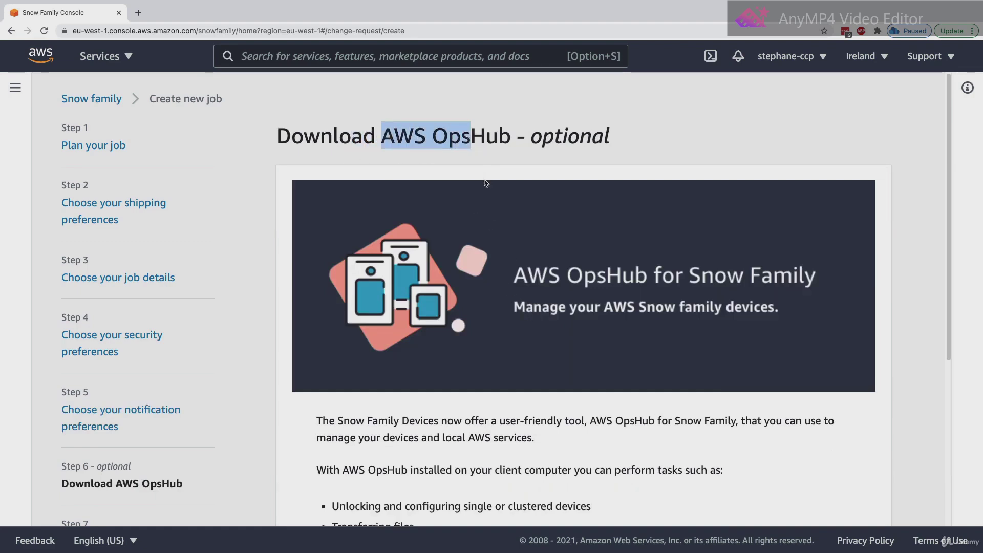
scroll(485, 189, down, 1)
scroll(665, 308, down, 3)
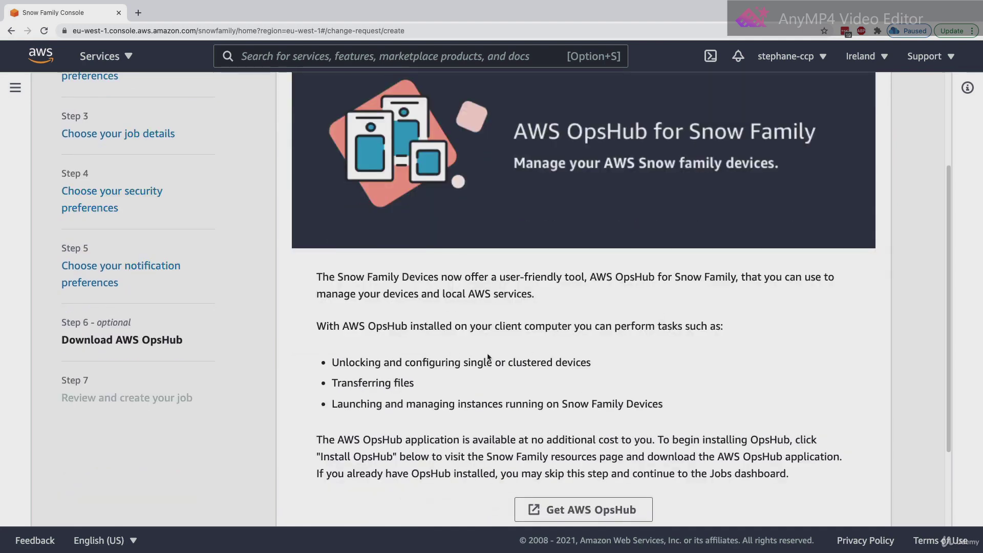
drag(350, 387, 505, 413)
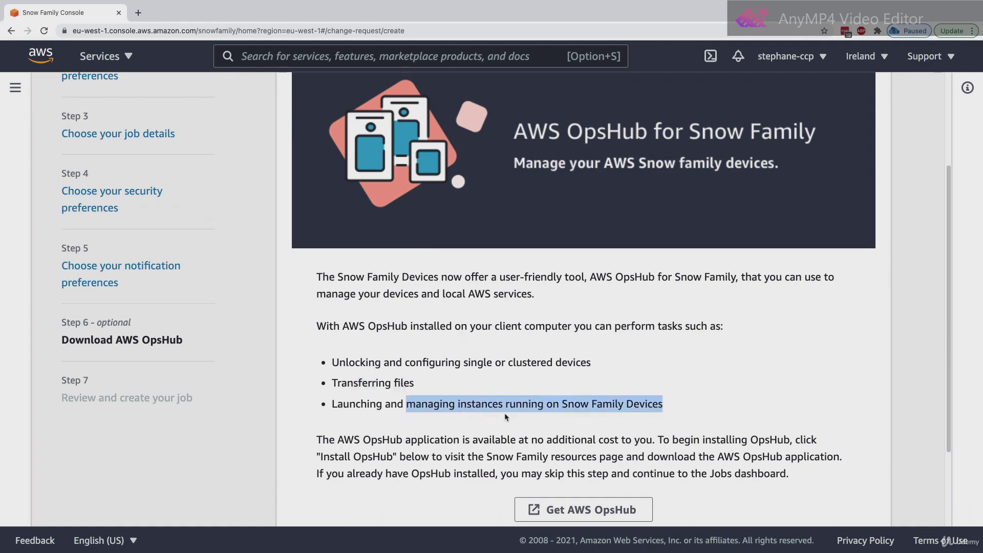
click(505, 413)
scroll(515, 427, down, 3)
- Open the AWS OpsHub resources page, read its description and download options, and return to the job order
click(584, 395)
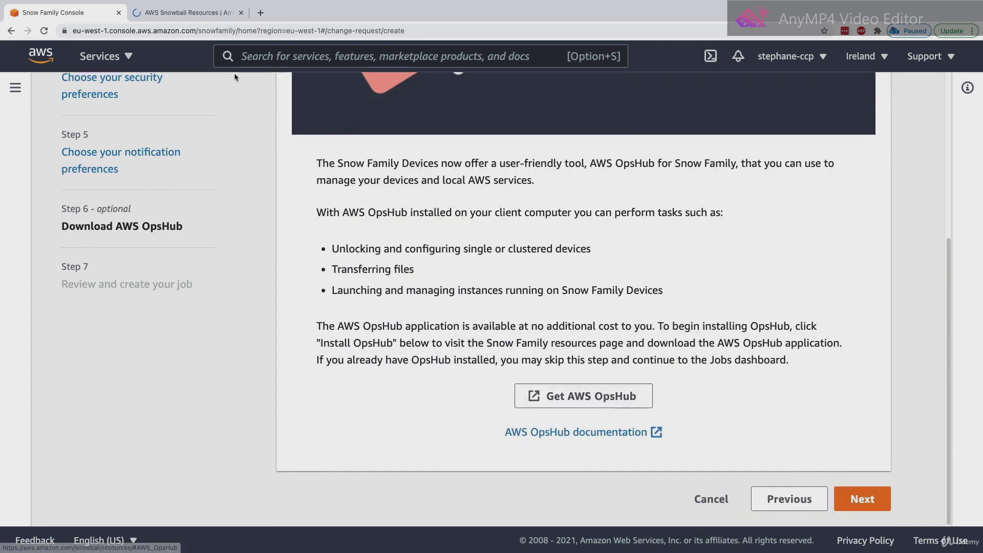
click(209, 18)
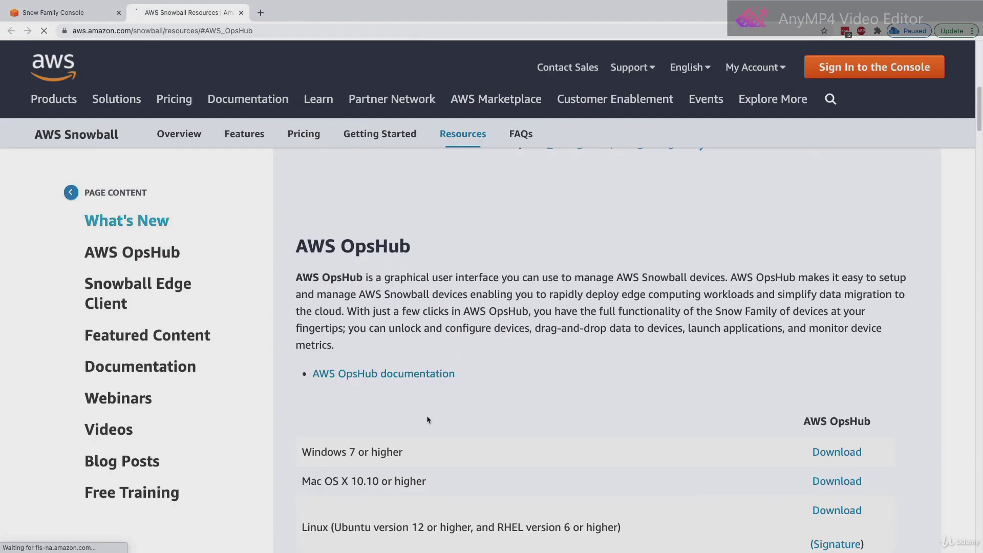
scroll(418, 353, up, 3)
drag(296, 233, 433, 260)
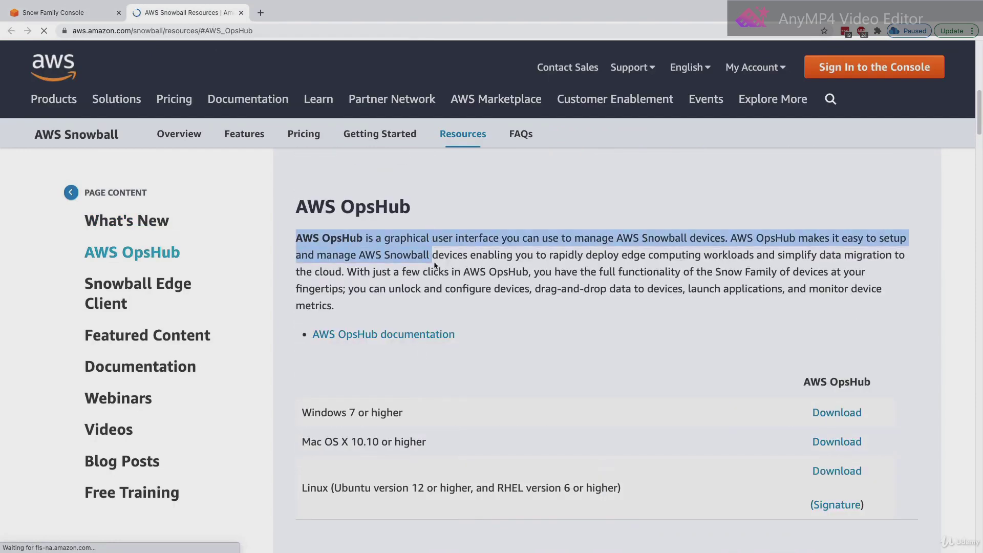
click(435, 264)
scroll(446, 332, down, 1)
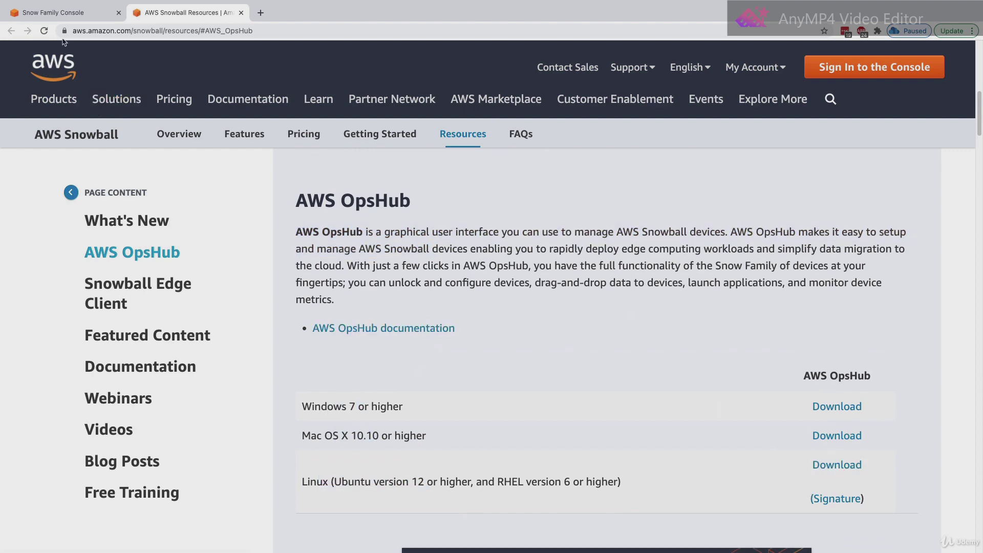
click(64, 15)
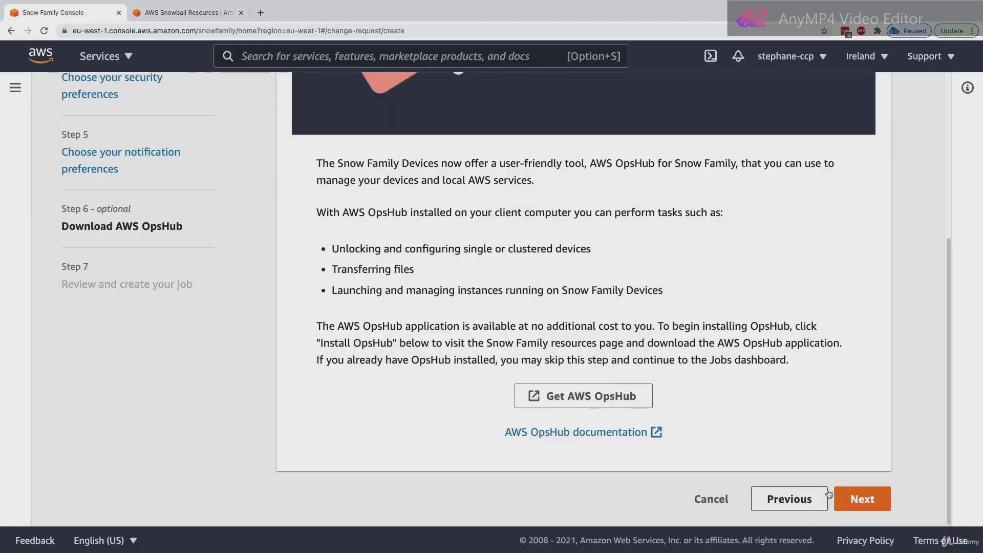
- Review the complete job summary from shipping to notification preferences, and cancel the job without creating it
click(848, 498)
scroll(412, 315, down, 4)
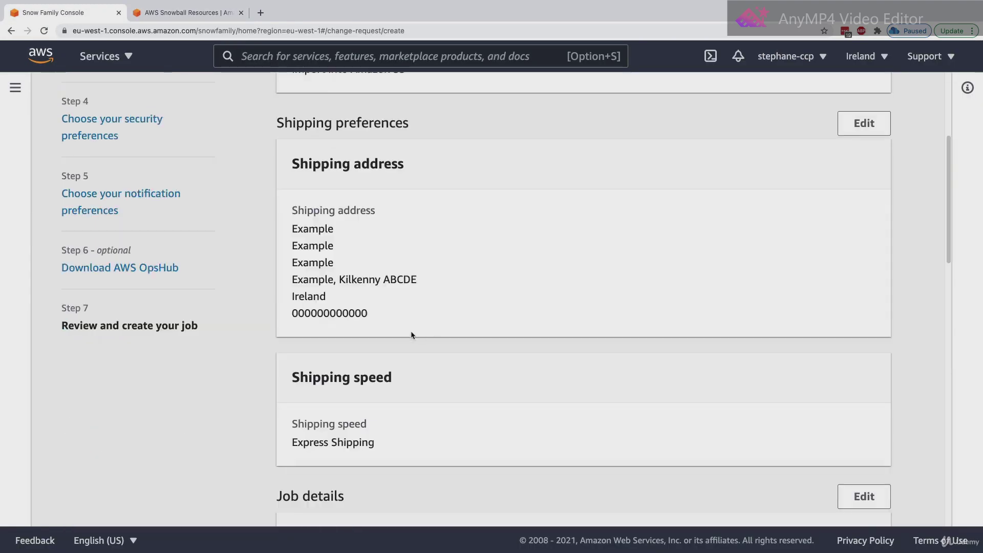
scroll(412, 335, down, 7)
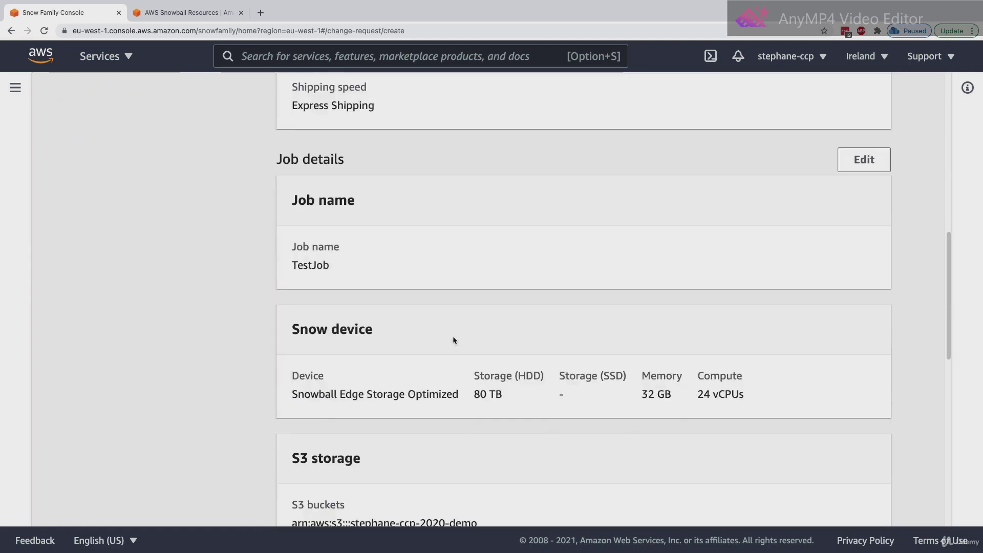
scroll(453, 340, down, 11)
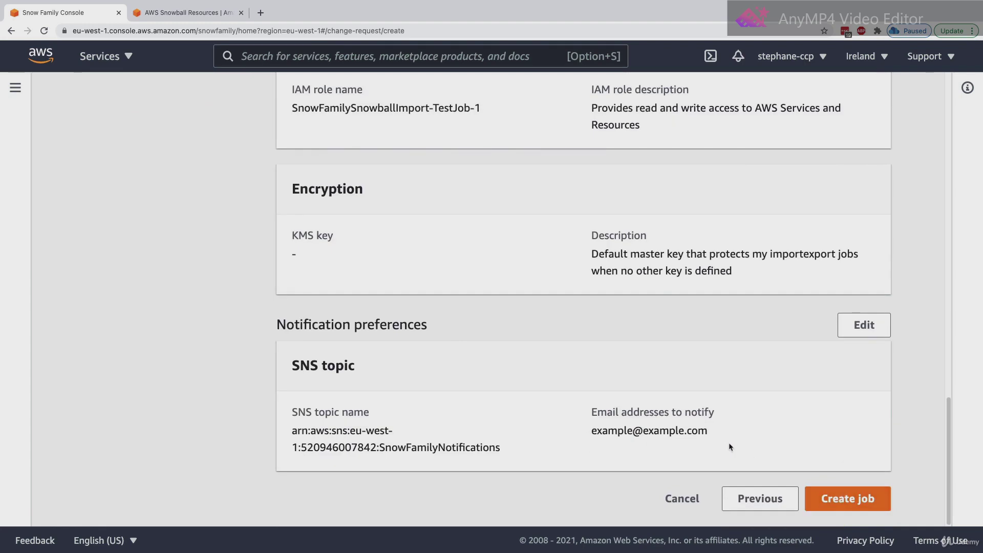
click(699, 499)
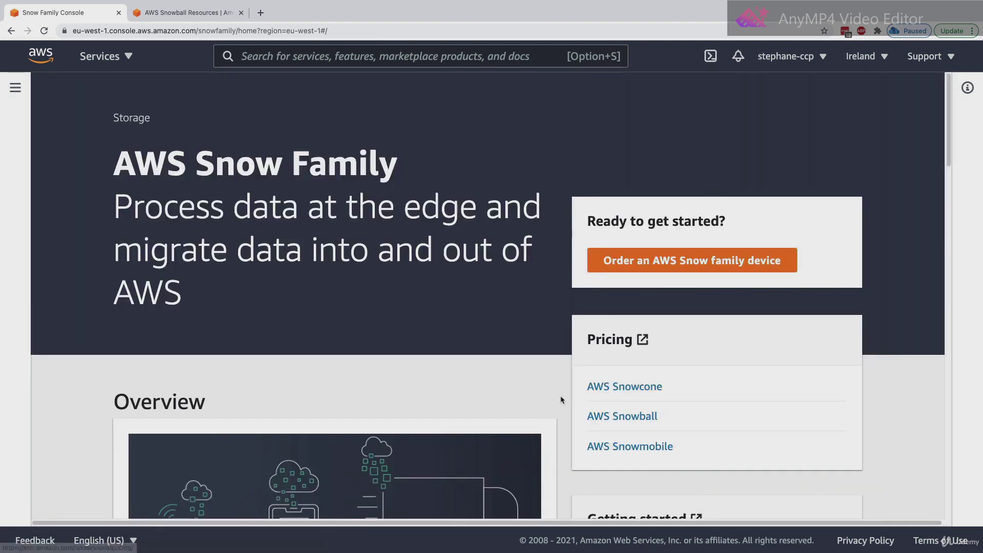
- Start a new Snow device order with the Local compute and storage only job type and view its cluster options
click(620, 271)
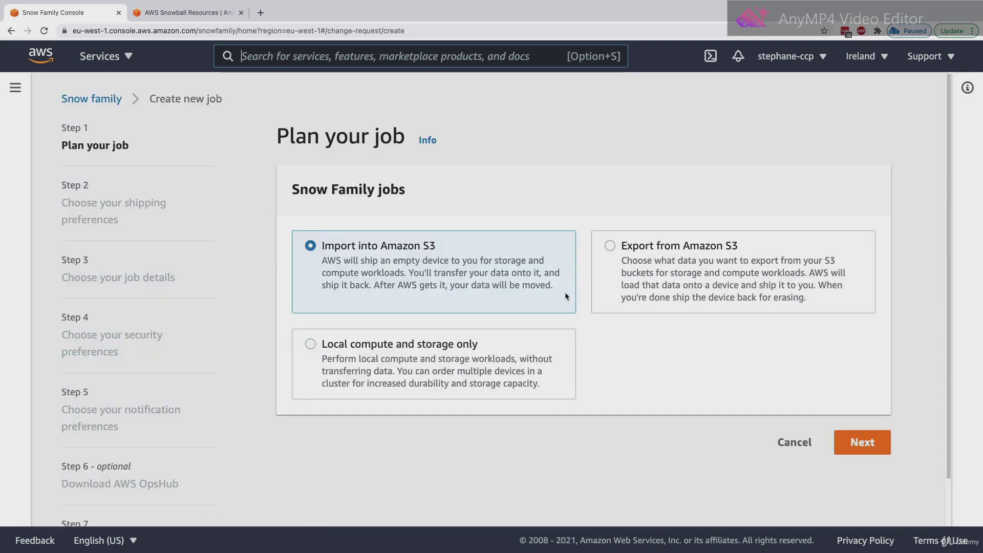
click(457, 342)
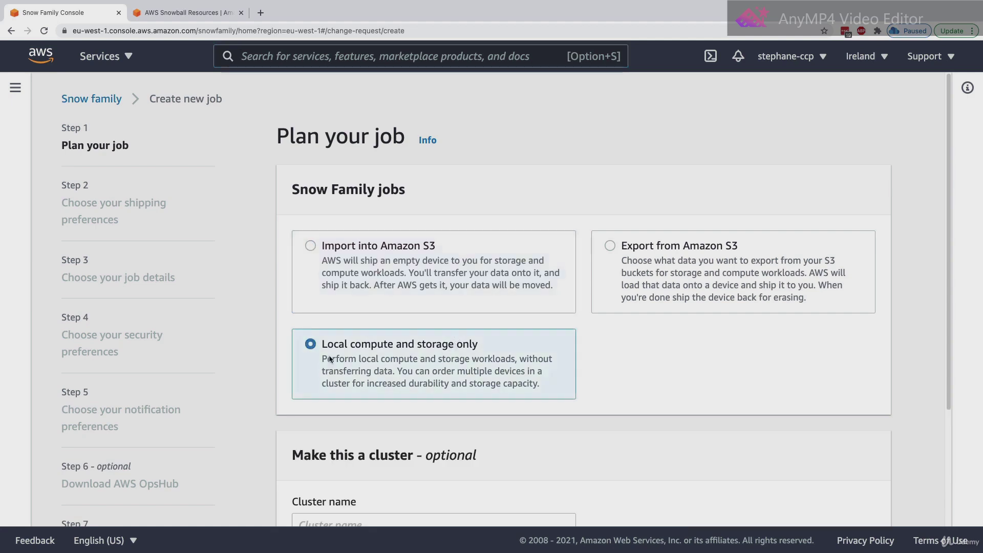
drag(333, 344, 452, 359)
click(453, 359)
scroll(450, 353, down, 5)
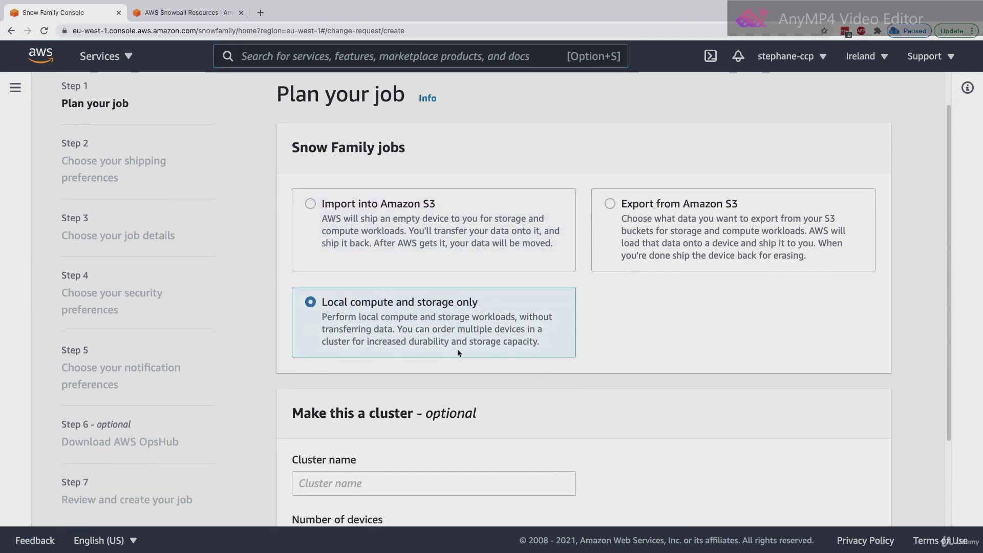
scroll(430, 328, down, 1)
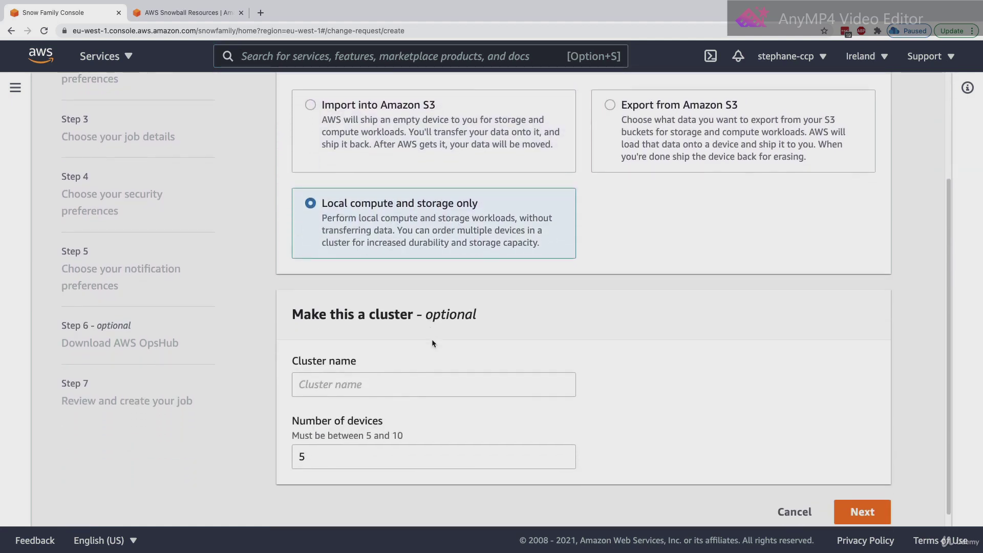
- Continue without a cluster name, keeping the recent shipping address and Express Shipping, and proceed to the job details
click(390, 384)
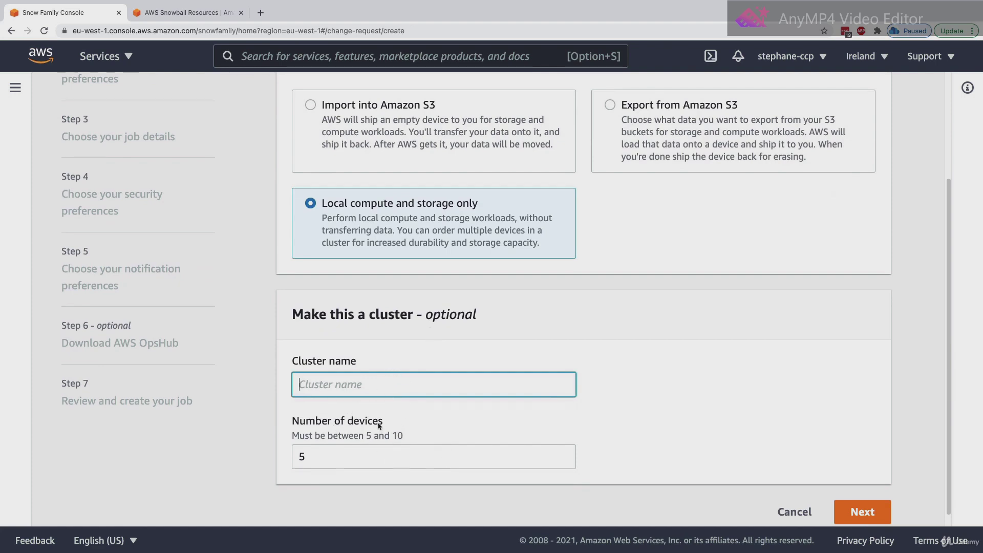
click(862, 511)
scroll(410, 333, down, 3)
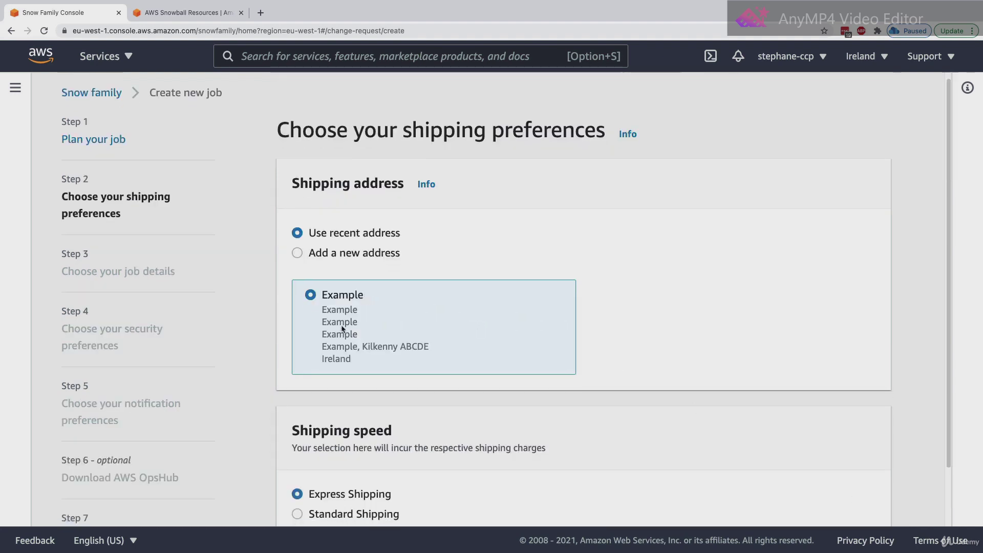
click(857, 498)
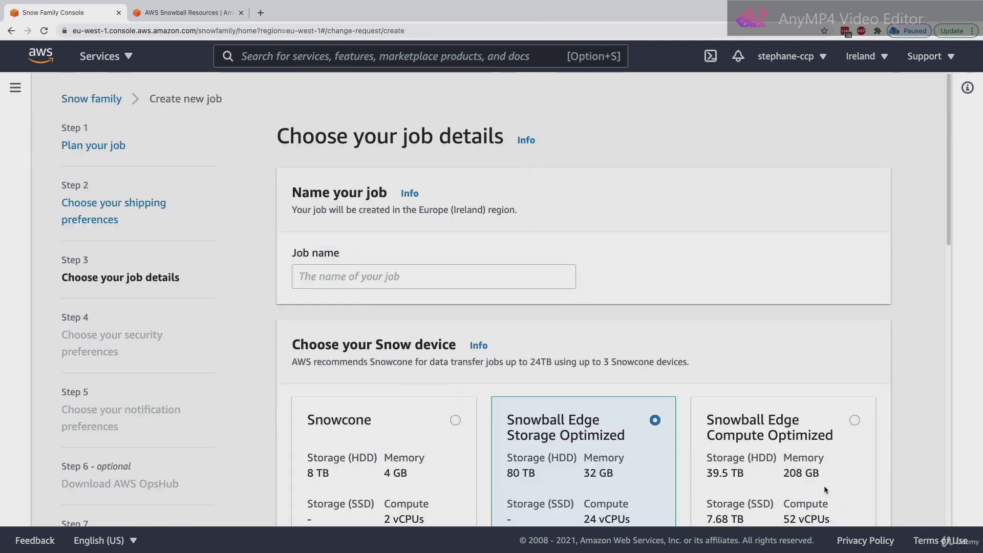
- Name the job TestEdgeComputing
click(507, 287)
text(Tes)
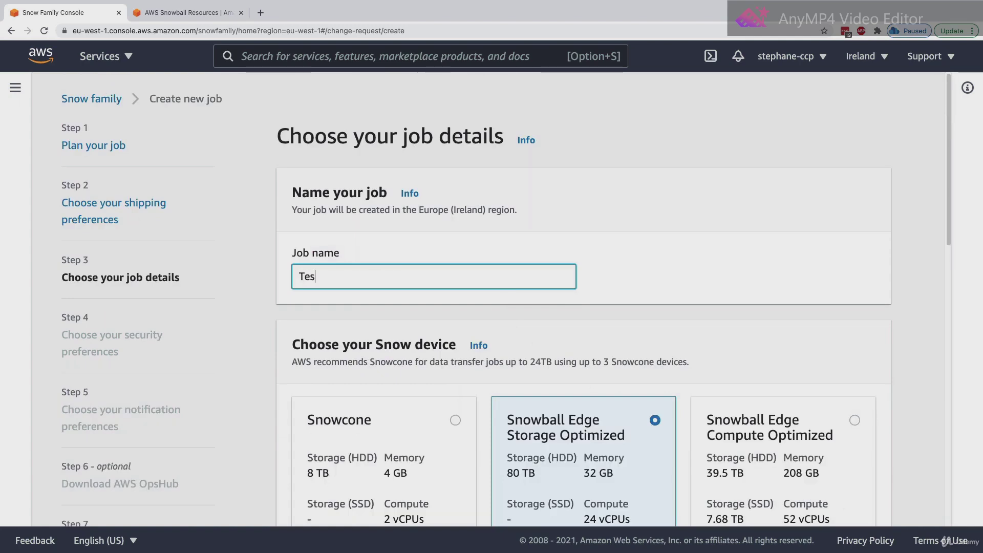
text(tEdgeComputing)
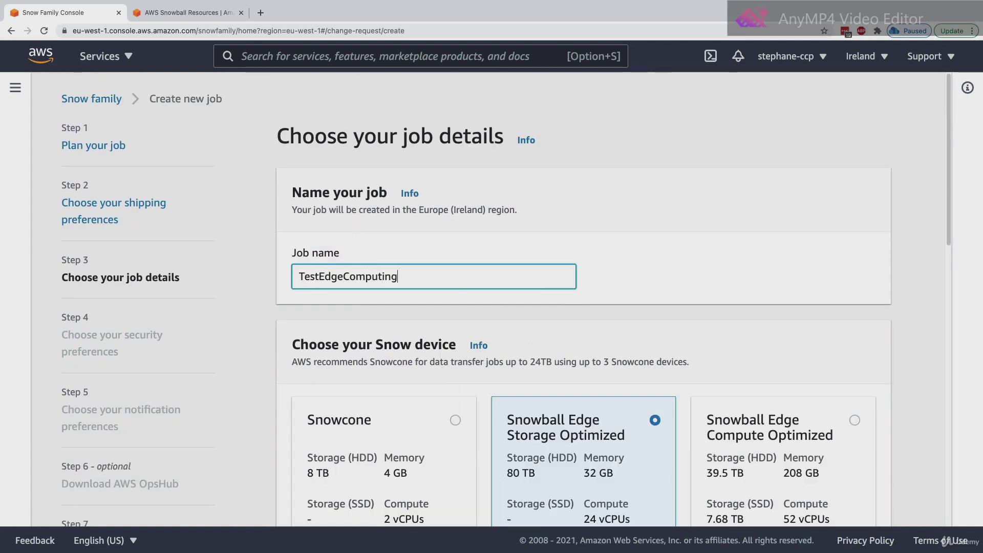
- Choose the Snowball Edge Compute Optimized device for the job and check its specifications
scroll(452, 333, down, 3)
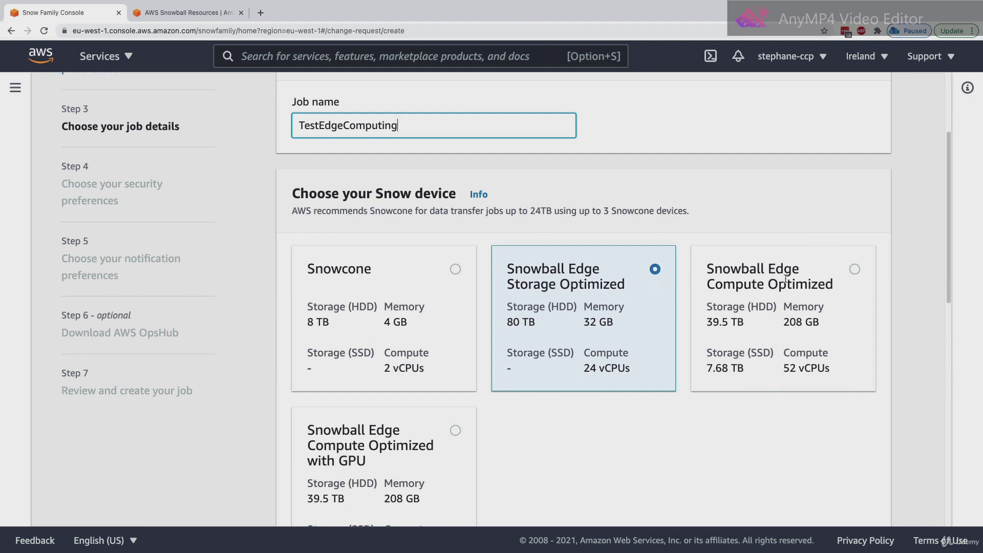
click(852, 270)
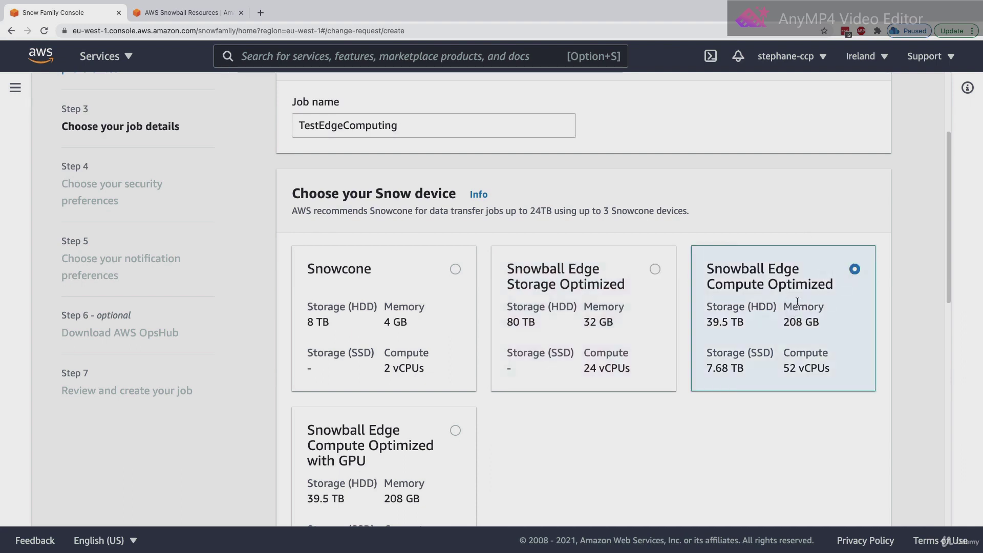
scroll(797, 301, down, 1)
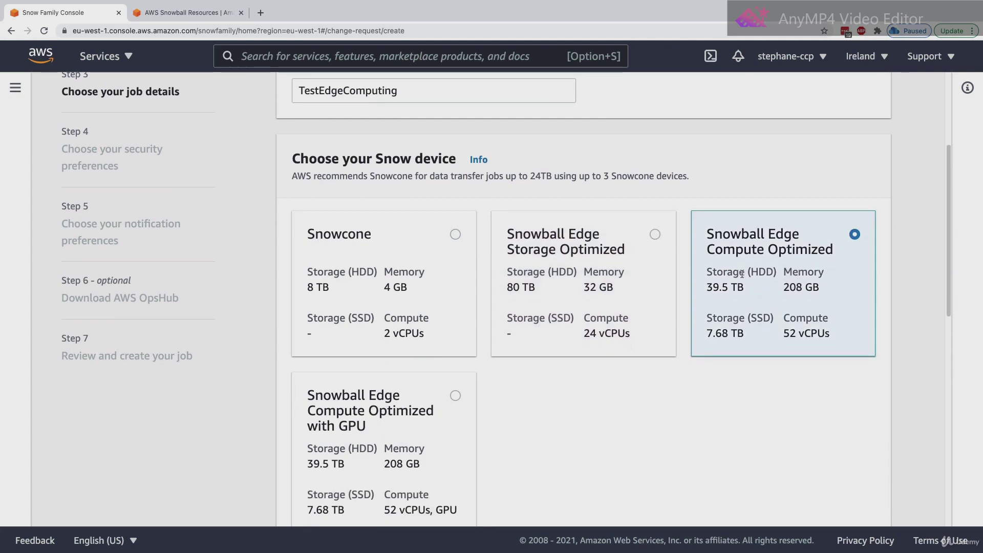
triple_click(754, 234)
click(780, 250)
- Select the S3 bucket ending in ccp-2020-demo as the job's S3 storage
scroll(779, 255, down, 3)
scroll(776, 253, down, 5)
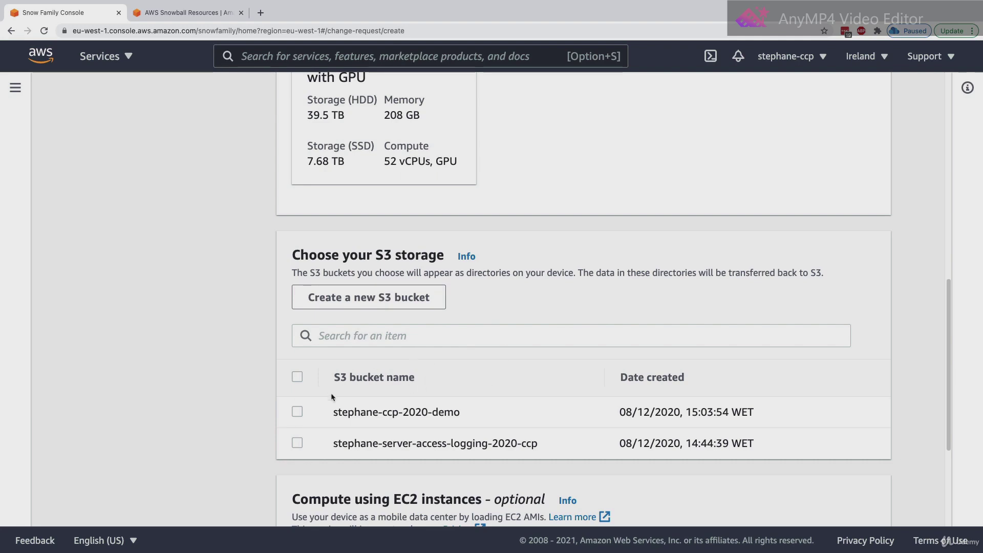
click(306, 417)
- Examine the optional EC2 instance compute section and its AMI list, and review the job name and Snow device choices
scroll(358, 399, down, 4)
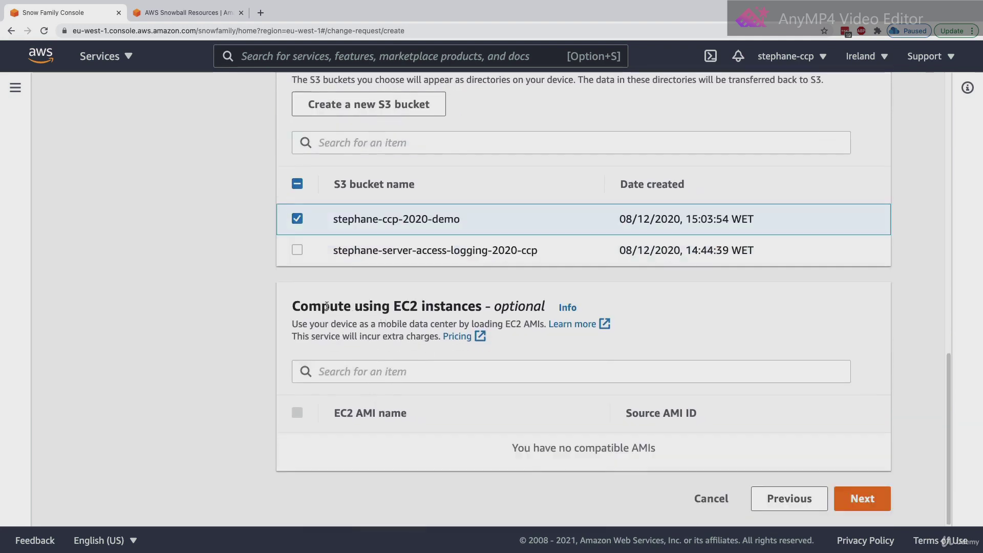
drag(329, 307, 489, 310)
drag(495, 310, 490, 310)
click(491, 310)
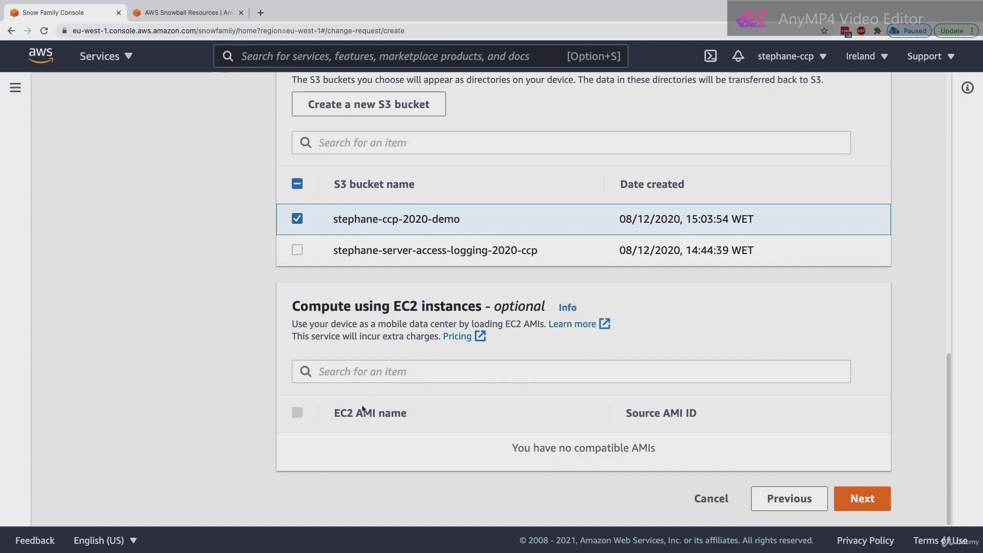
drag(335, 414, 403, 419)
scroll(414, 435, up, 3)
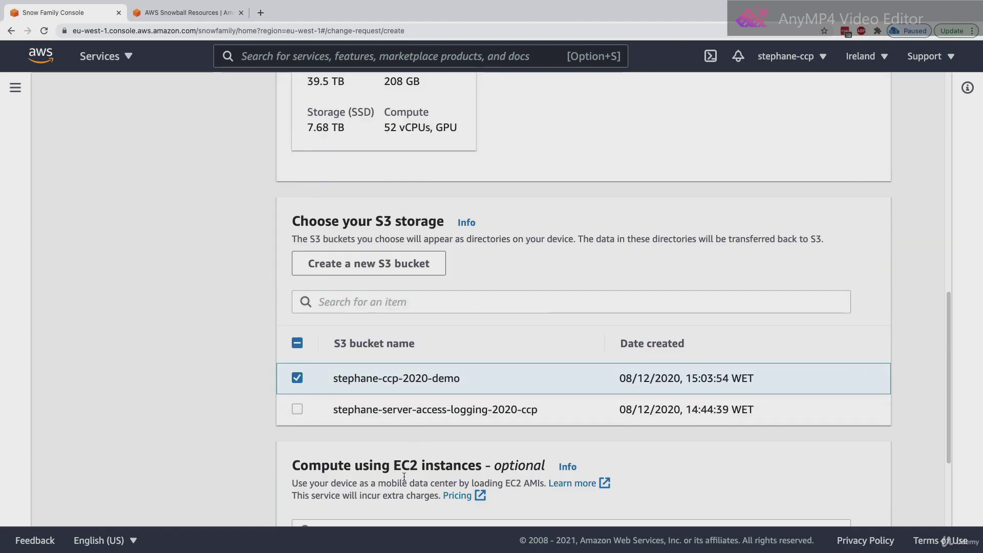
scroll(402, 471, up, 2)
scroll(402, 471, up, 5)
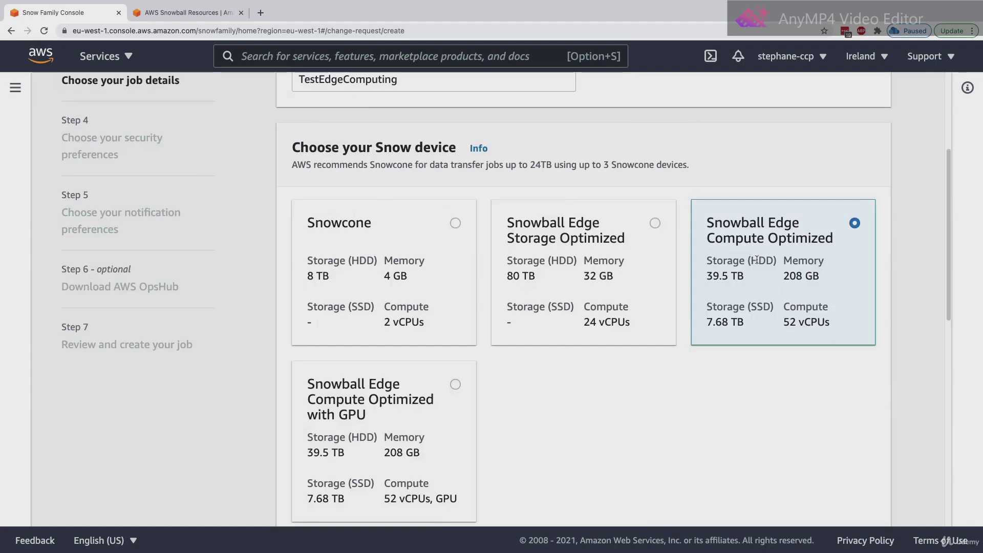
scroll(750, 352, down, 10)
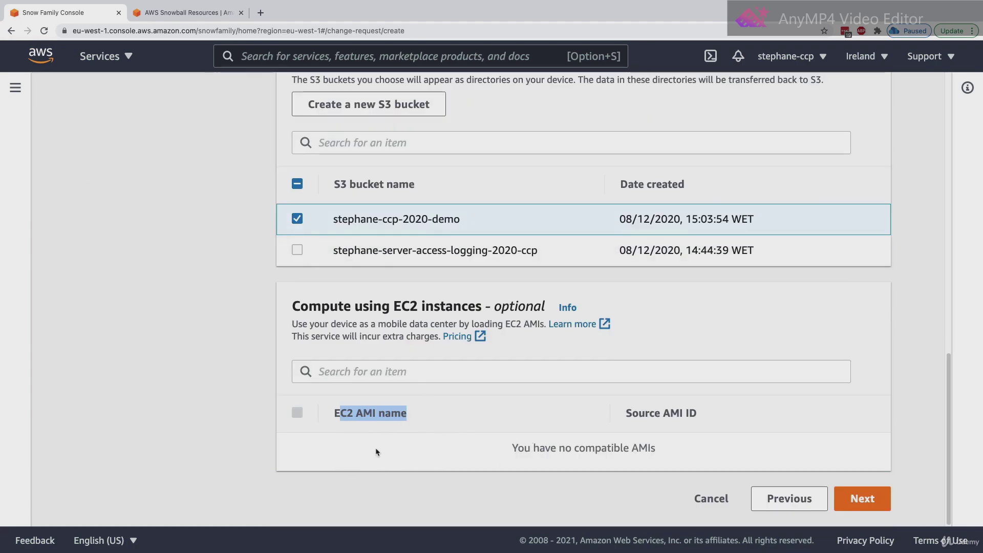
click(413, 466)
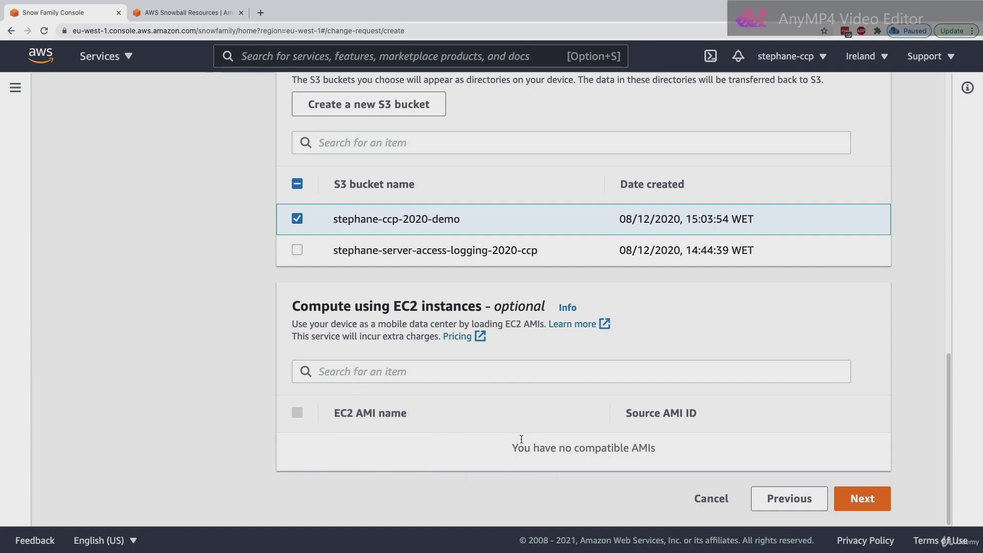
scroll(532, 440, up, 15)
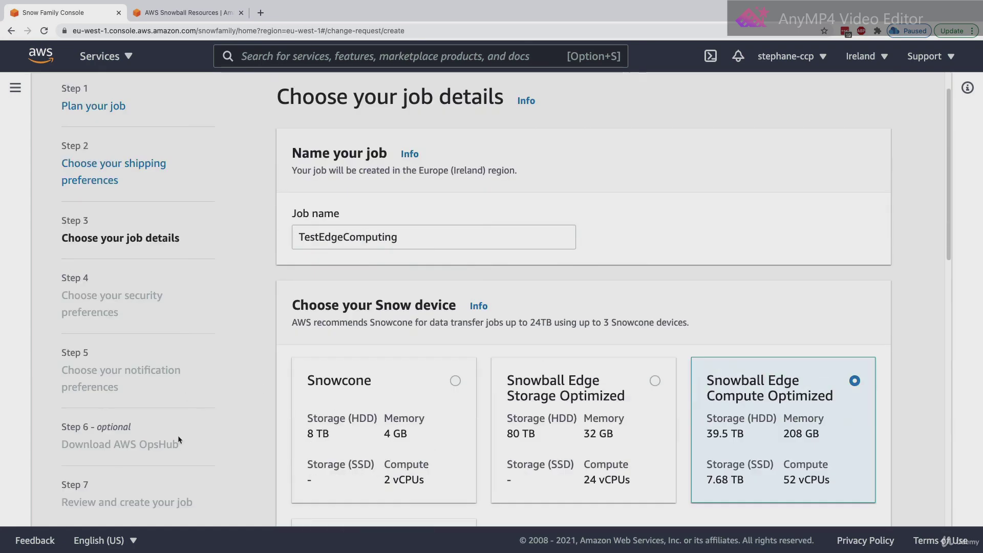
scroll(219, 390, down, 3)
scroll(219, 389, up, 4)
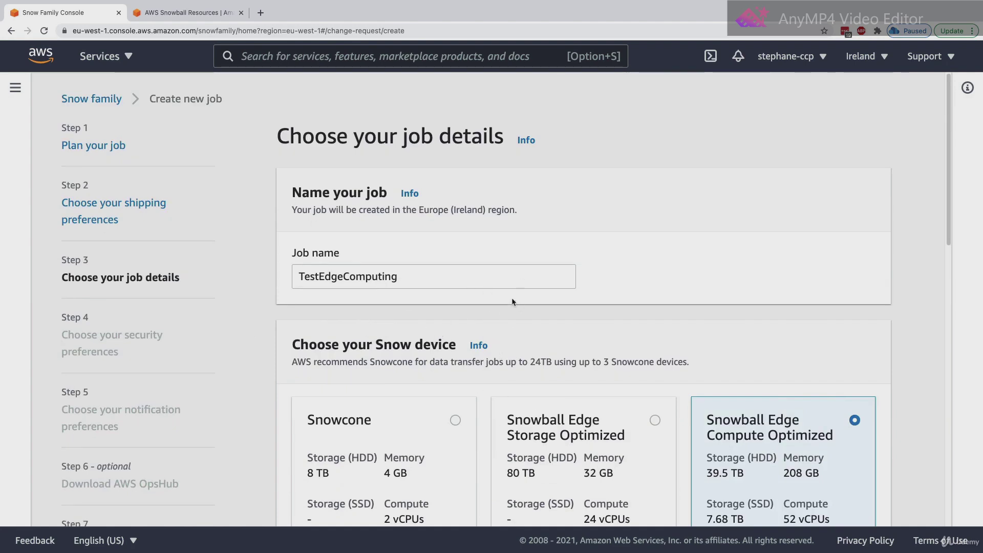
scroll(492, 379, down, 3)
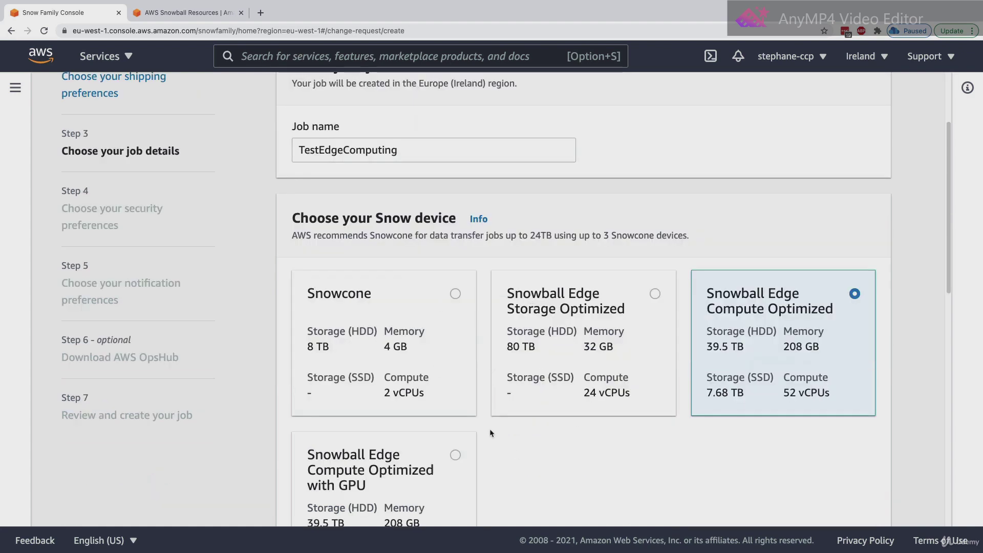